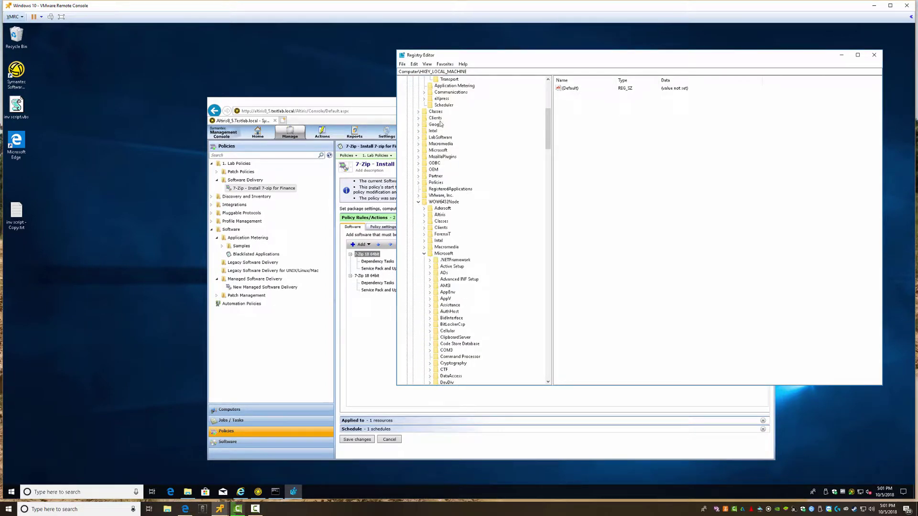
Expand the LabSoftware registry key and view the values stored in its 7-zip subkey.
click(419, 138)
click(440, 144)
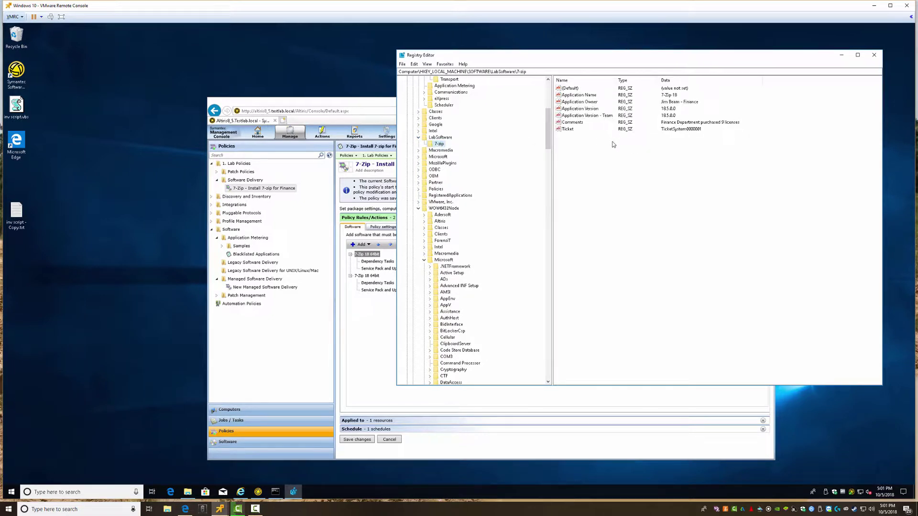
Switch to the Symantec Management Console and open the page with all settings.
click(376, 323)
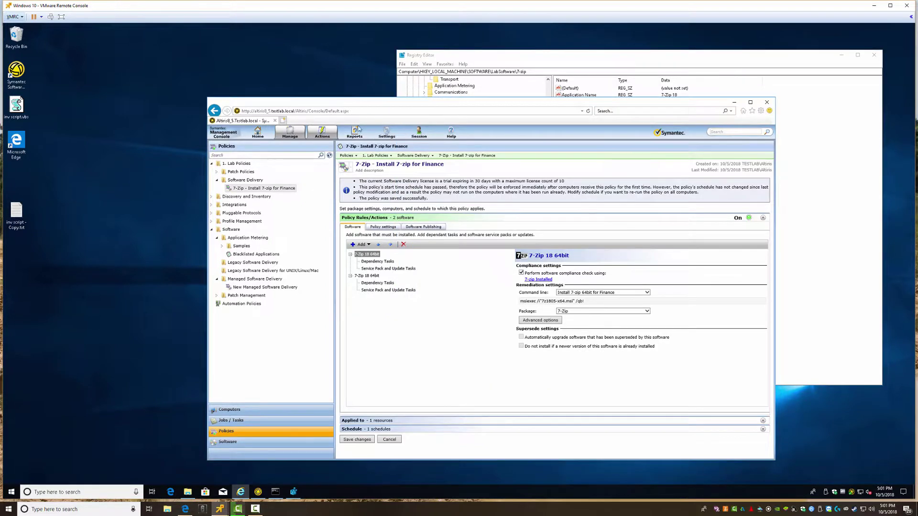
click(387, 132)
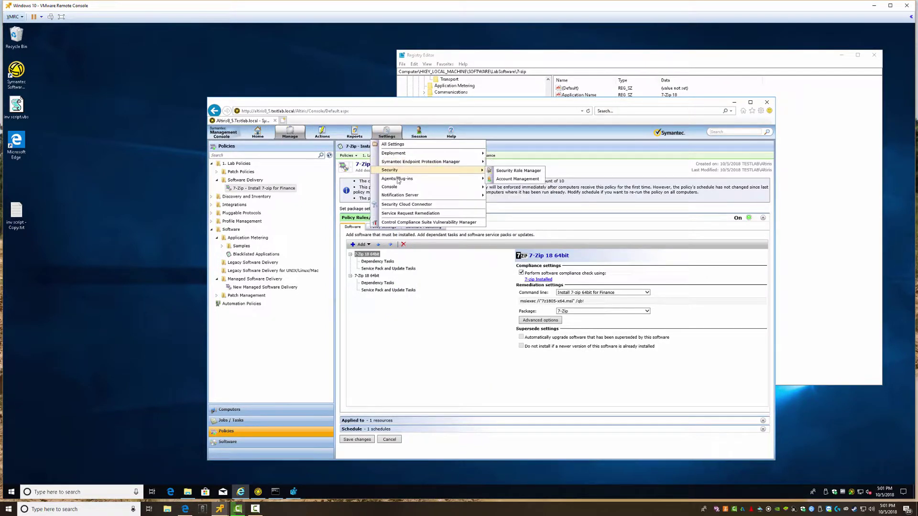
mouse_move(398, 180)
click(396, 145)
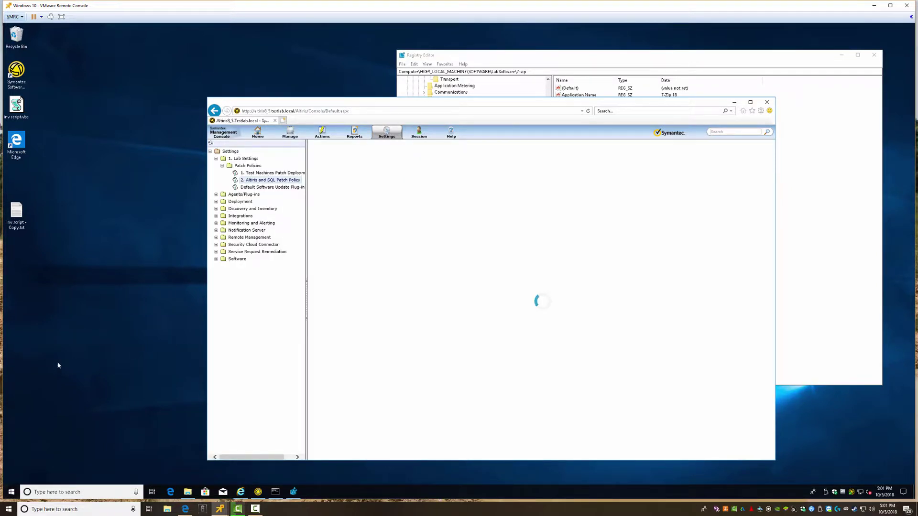
Pin Microsoft SQL Server Management Studio from the Microsoft SQL Server Tools 18 folder to Start.
key(super)
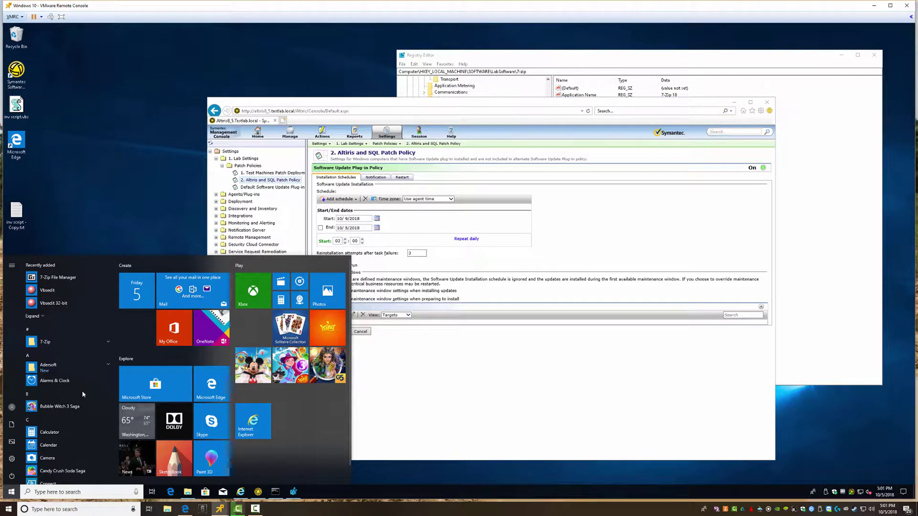
scroll(77, 392, down, 10)
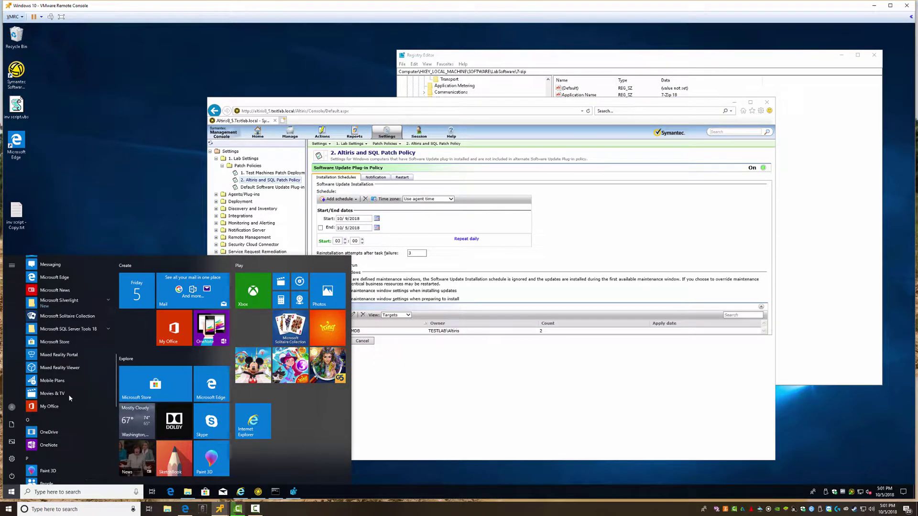
click(64, 330)
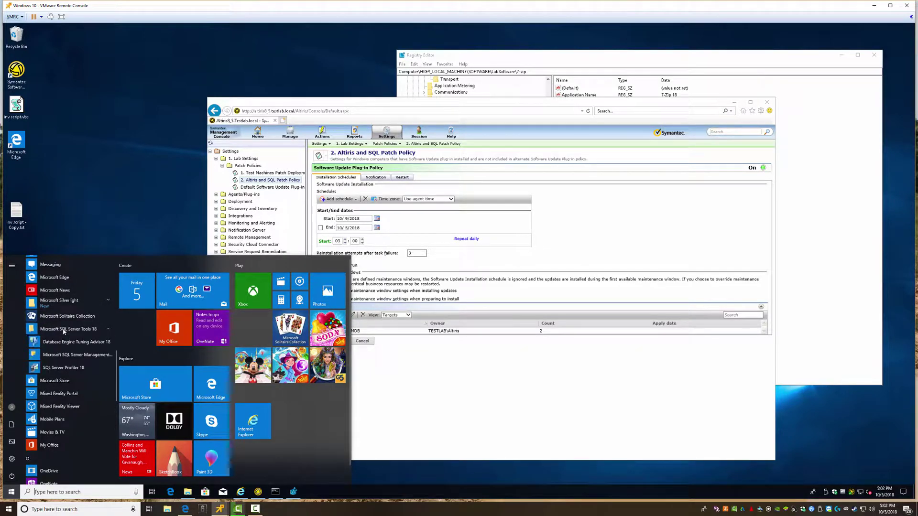
right_click(71, 357)
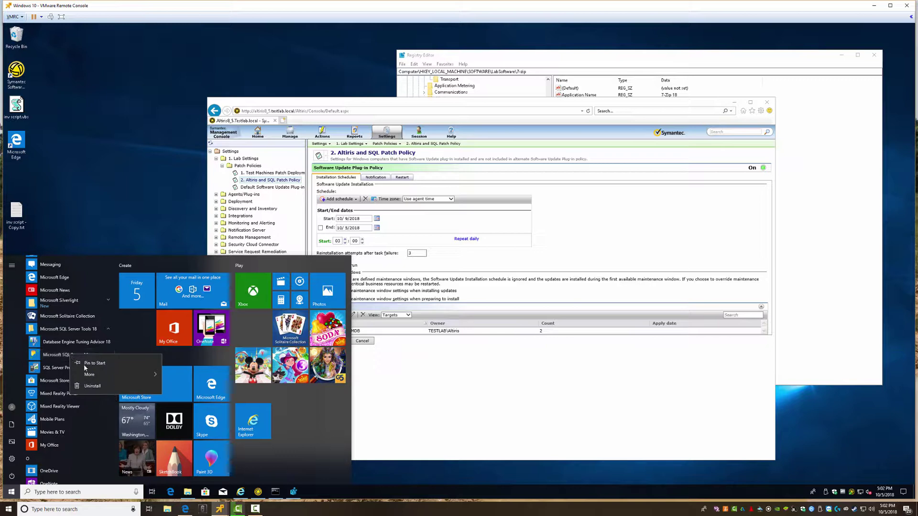
mouse_move(95, 376)
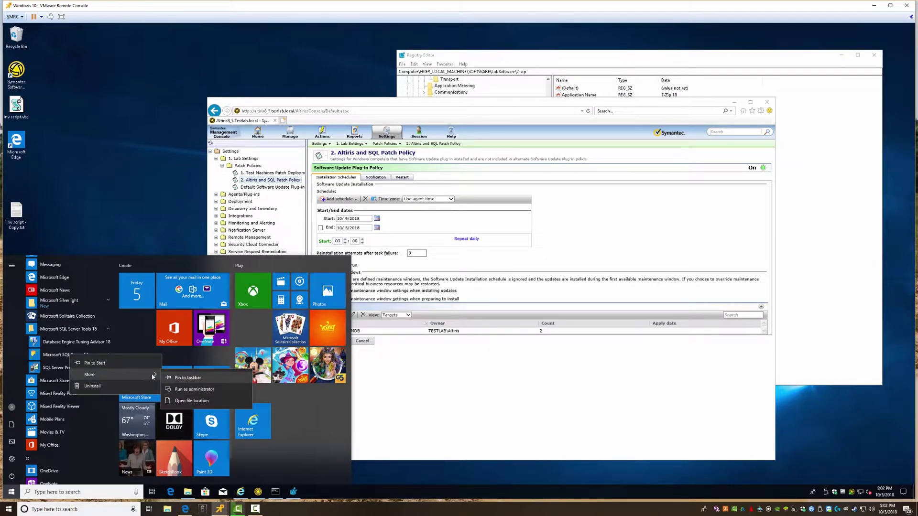
click(95, 362)
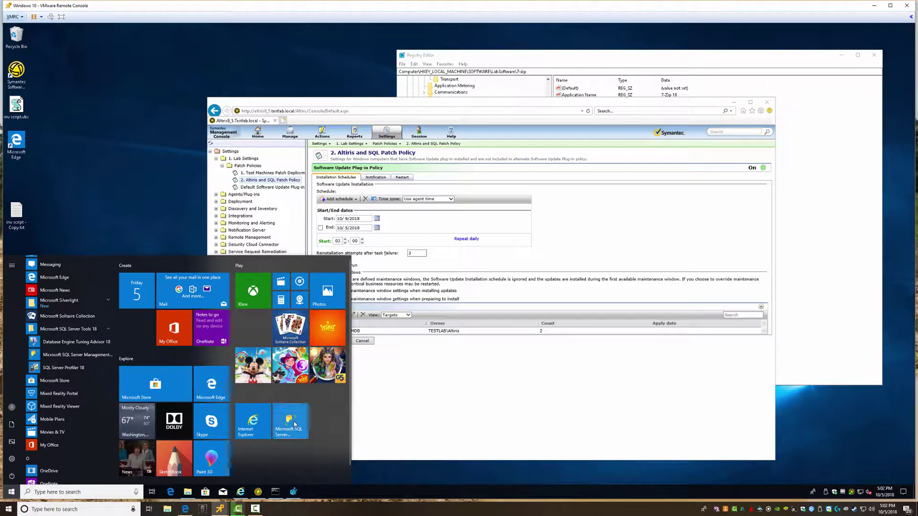
click(353, 318)
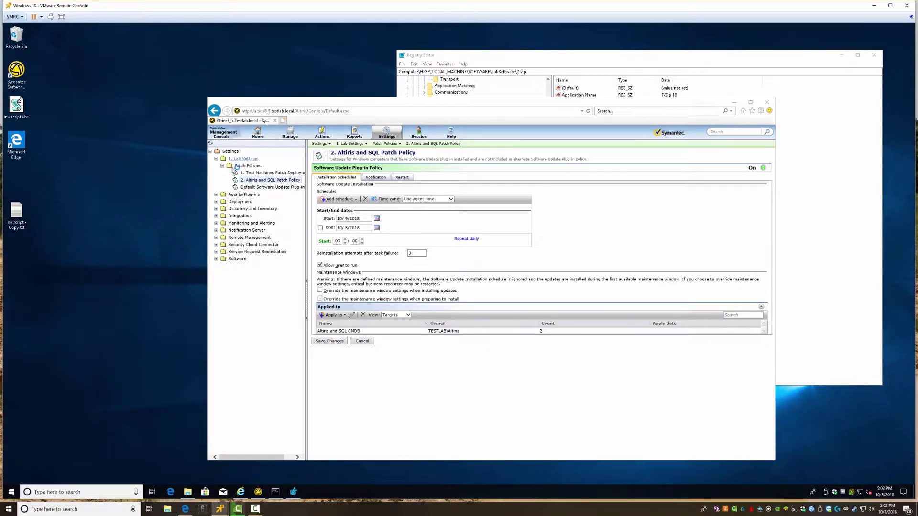
Open Manage Custom Data Classes in the Inventory Solution folder of the Discovery and Inventory settings.
click(215, 209)
click(222, 216)
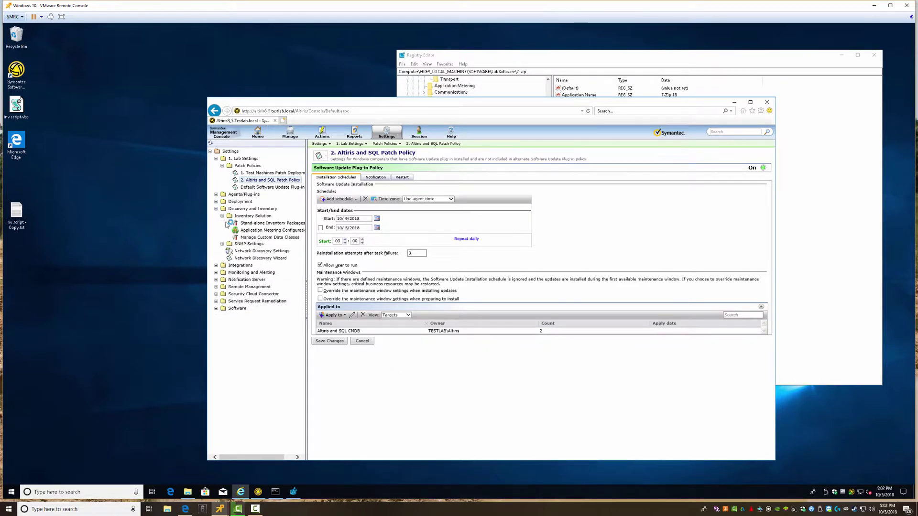
click(270, 238)
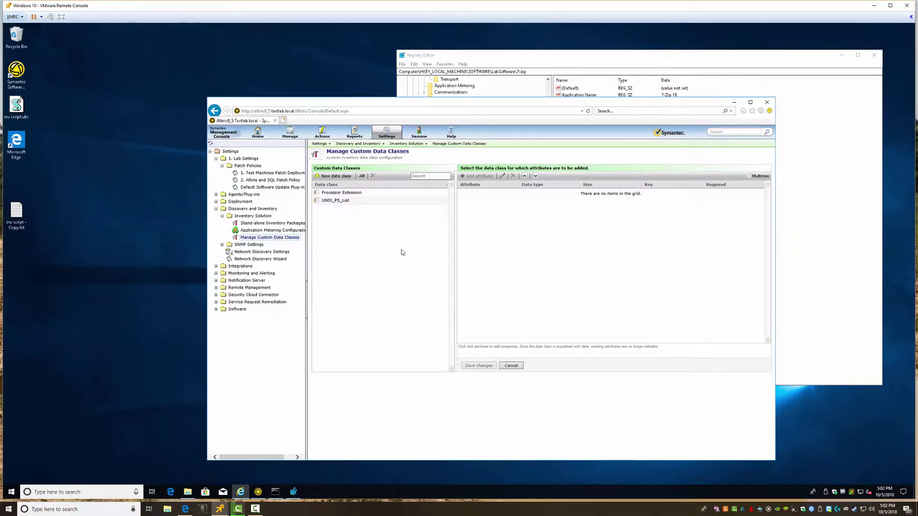
Reposition the console window and narrow the Registry Editor so the data class page and registry values show side by side.
drag(414, 109, 282, 112)
click(724, 224)
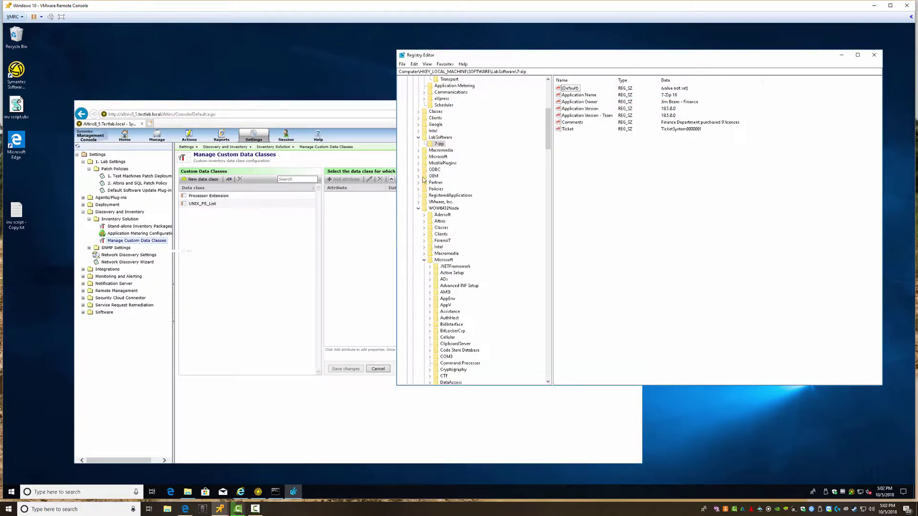
drag(397, 181, 573, 177)
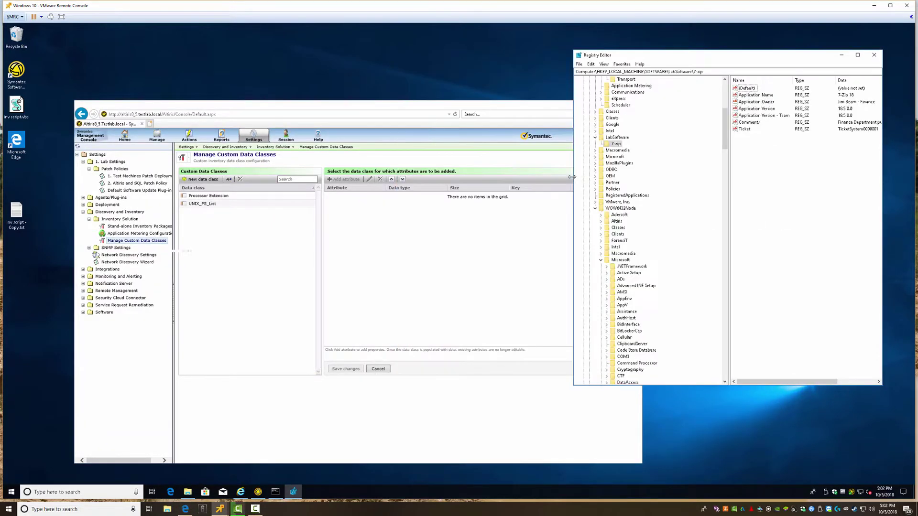
Create a custom data class named "Lab Footprint" and open the form for adding an attribute to it.
click(235, 247)
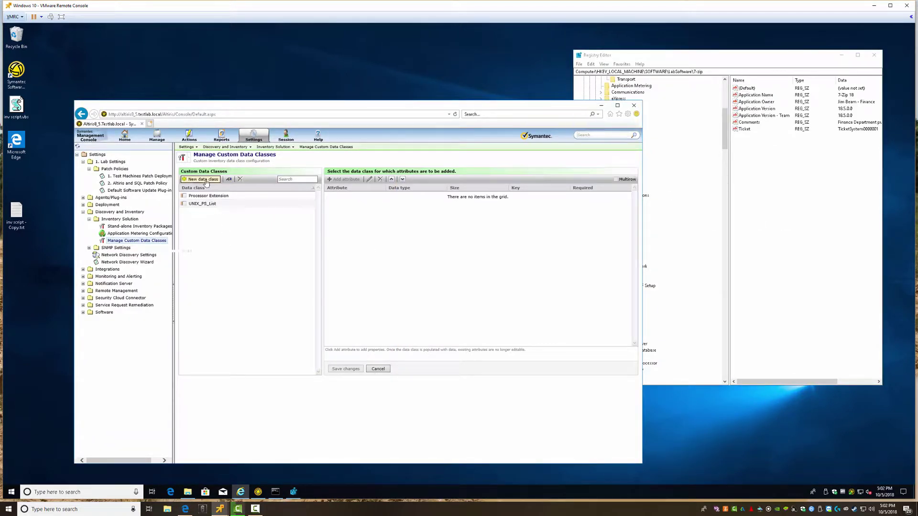
click(202, 179)
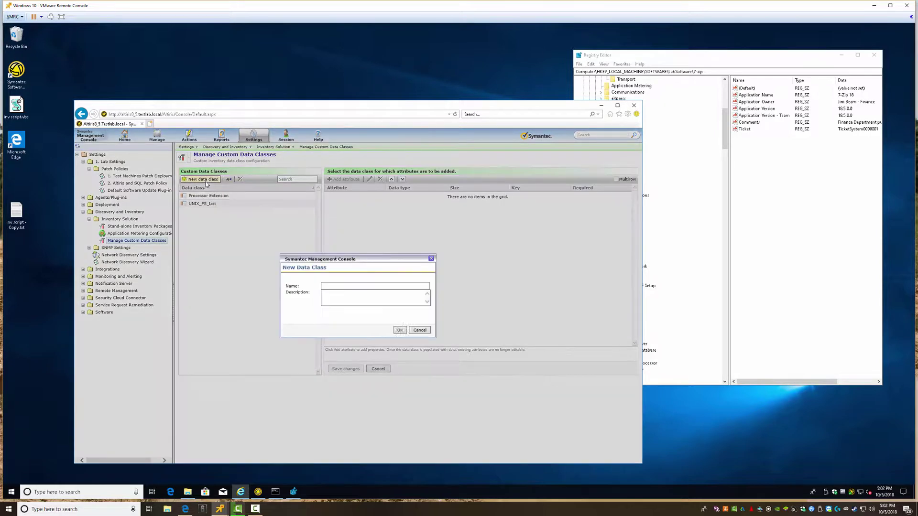
click(342, 286)
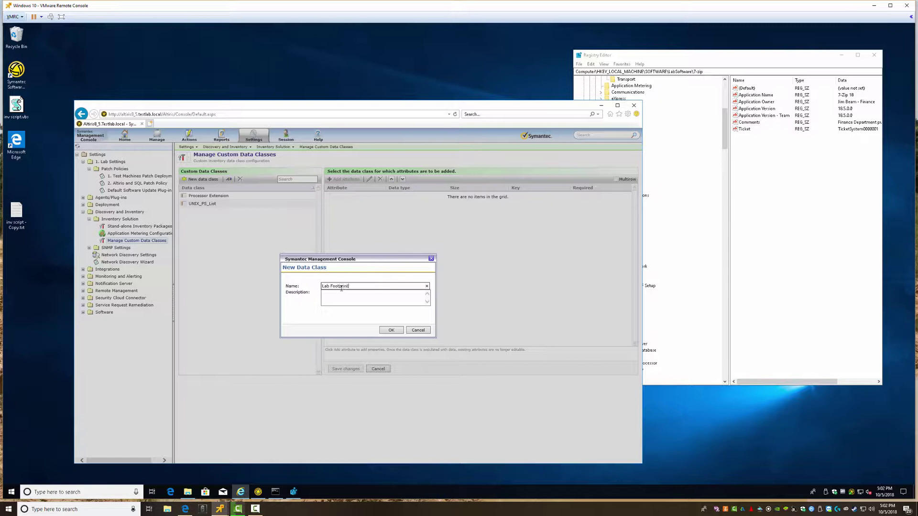
click(390, 330)
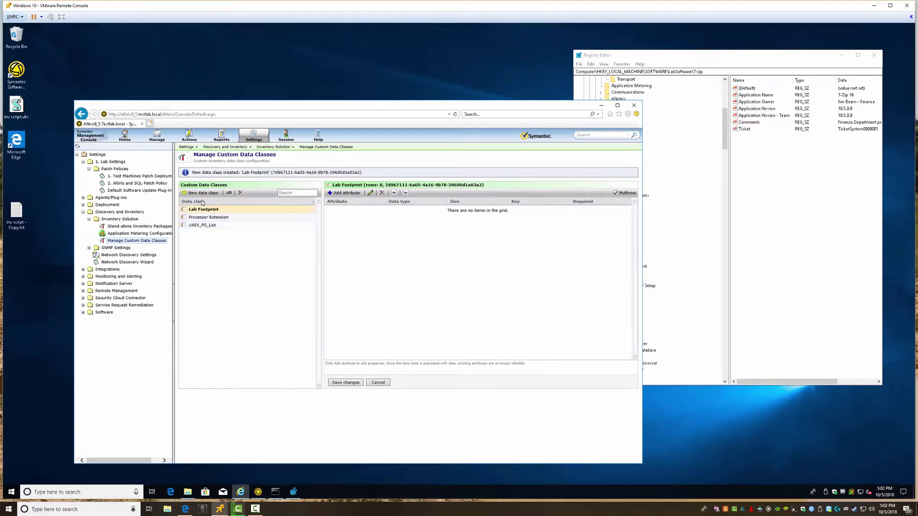
click(343, 195)
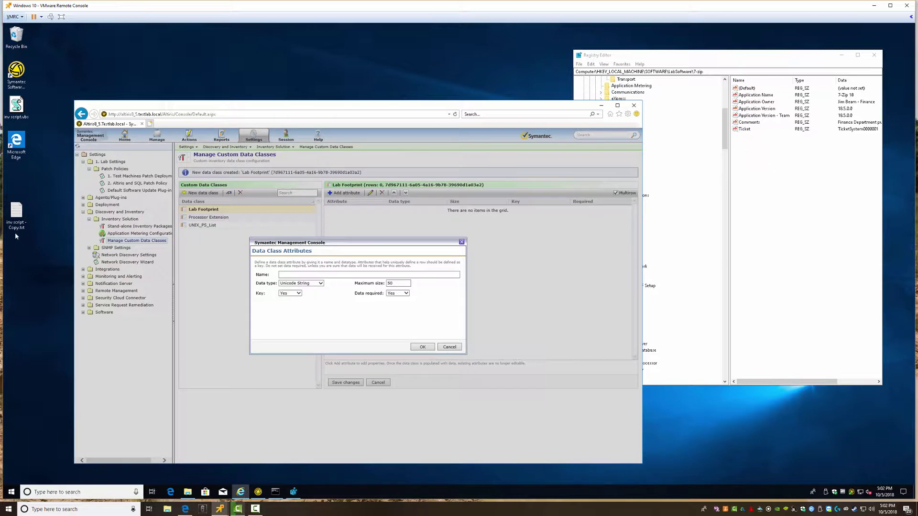
Open the desktop file inv script.vbs in VbsEdit as an evaluation, skim its code and enlarge the code area.
right_click(18, 105)
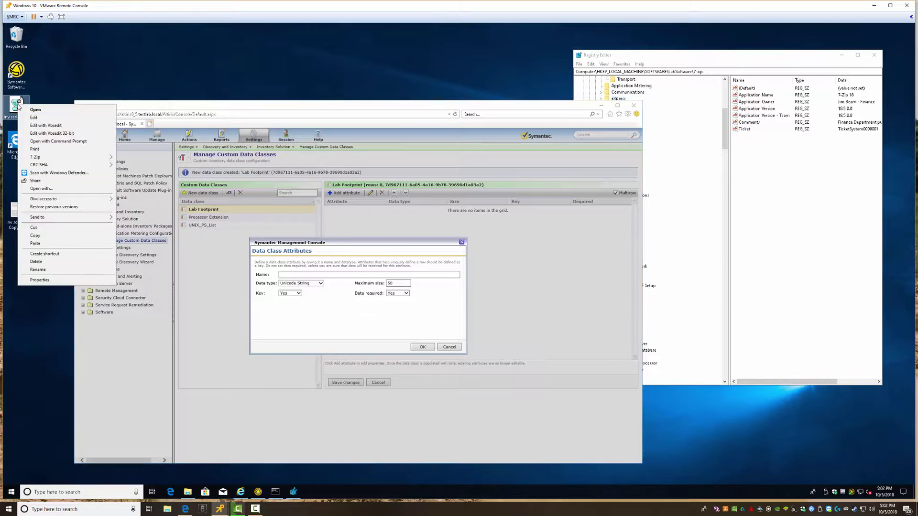
click(44, 126)
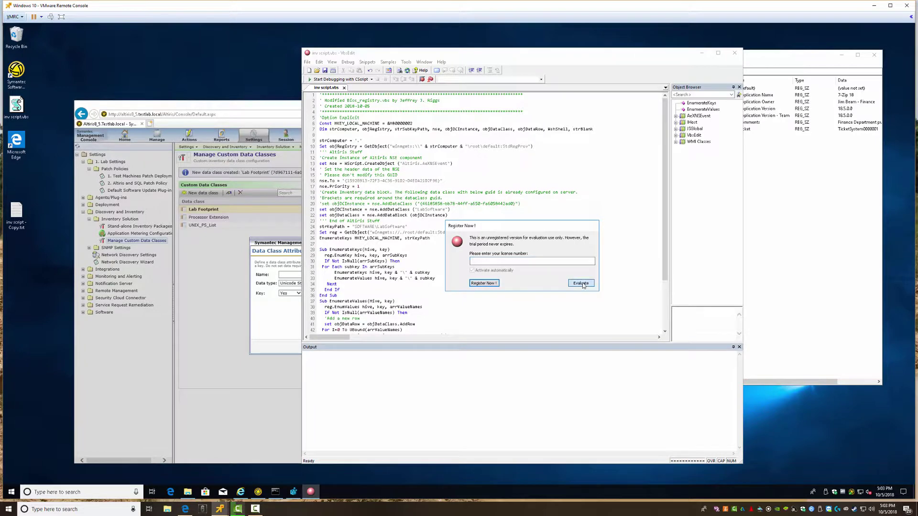
click(578, 283)
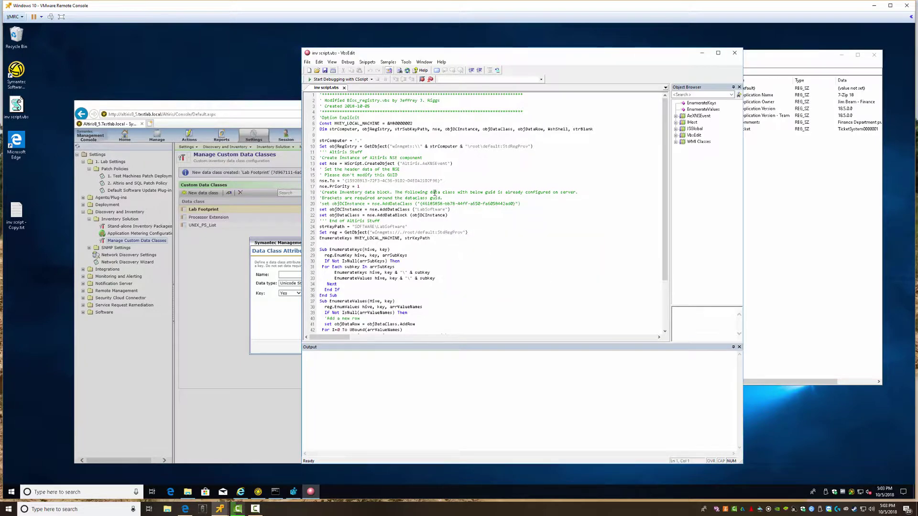
scroll(435, 192, down, 8)
scroll(389, 124, up, 8)
drag(460, 341, 461, 385)
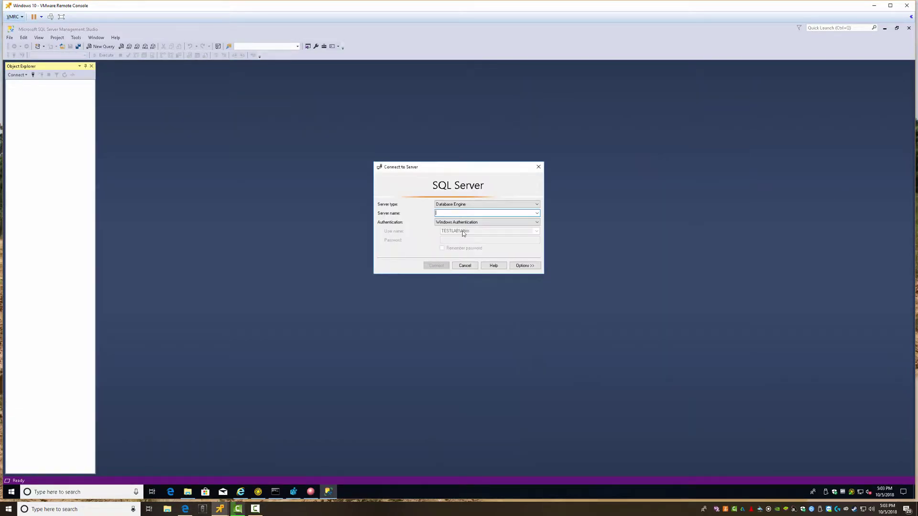
click(537, 214)
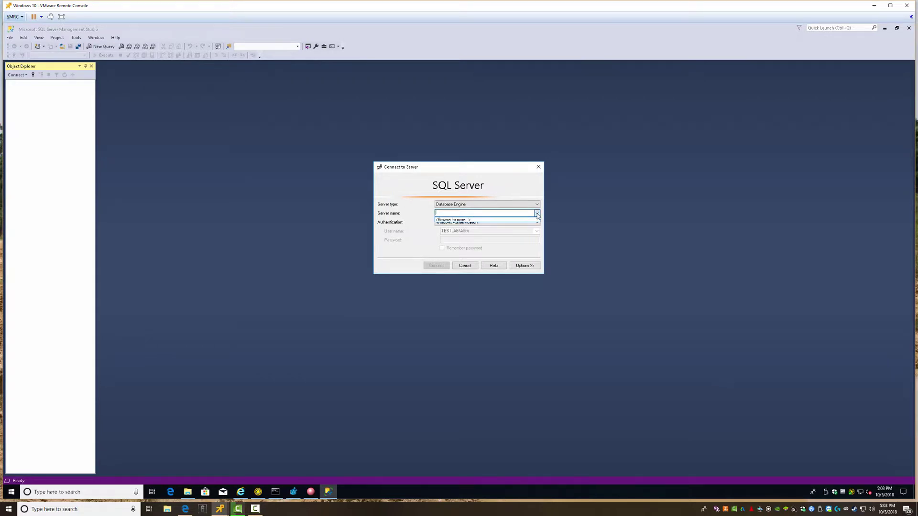
click(502, 213)
text(altirissq)
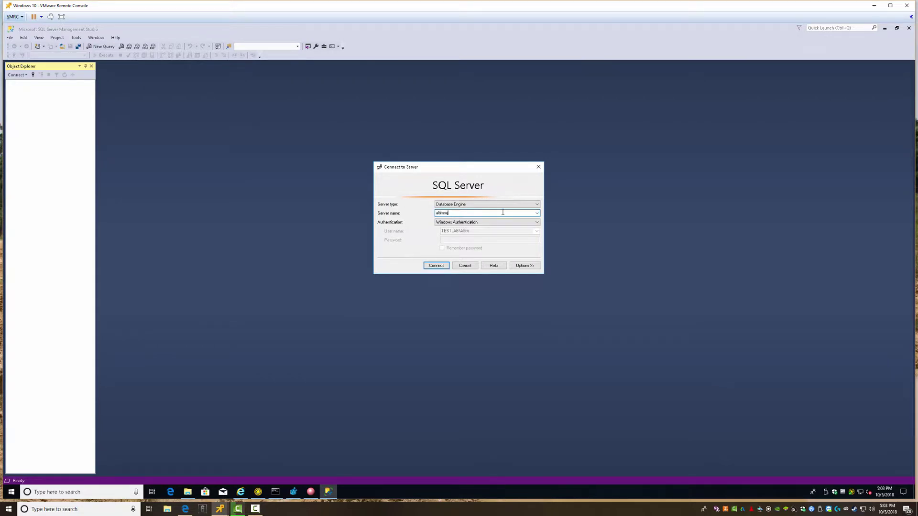
text(l)
key(Return)
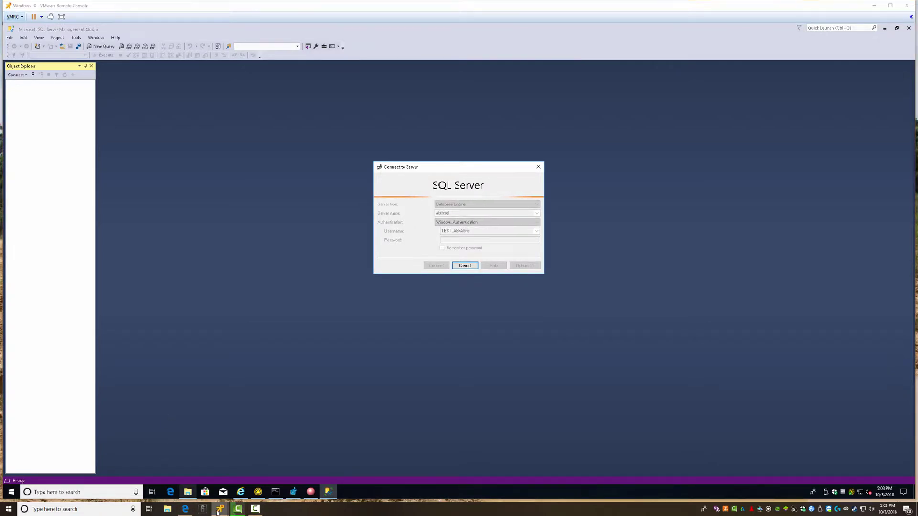
mouse_move(217, 511)
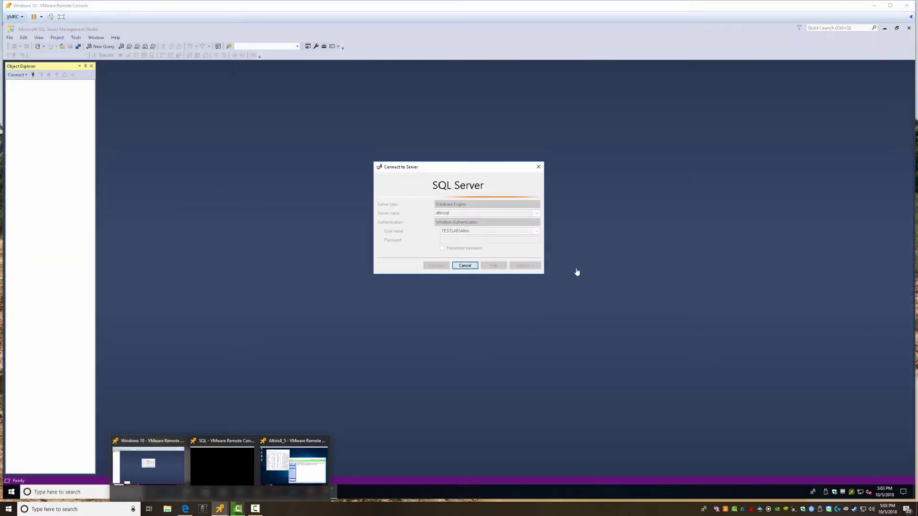
click(465, 266)
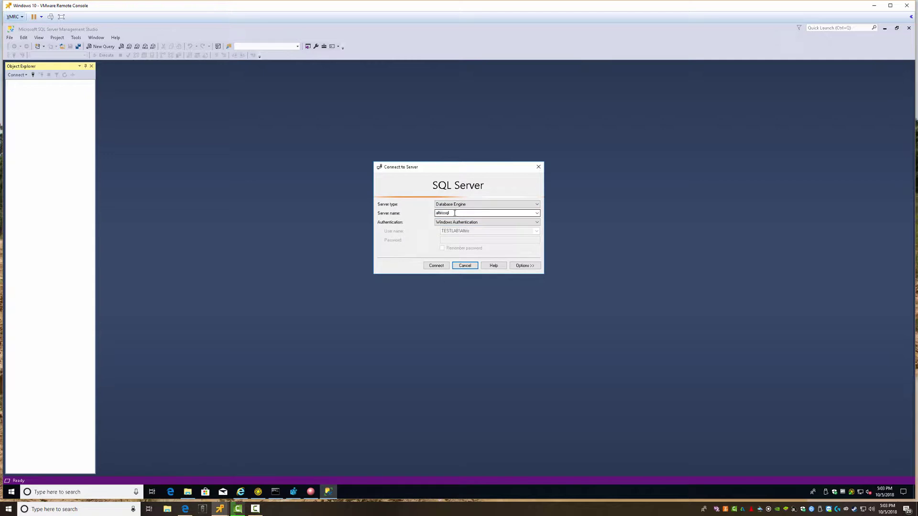
Connect SQL Server Management Studio to the database engine on server "sql" with Windows Authentication.
double_click(454, 214)
text(sql)
key(Return)
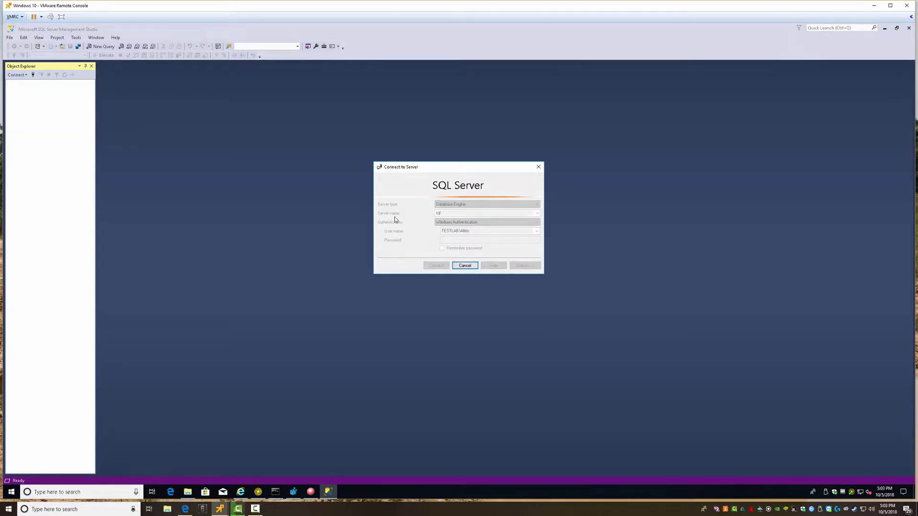
click(873, 6)
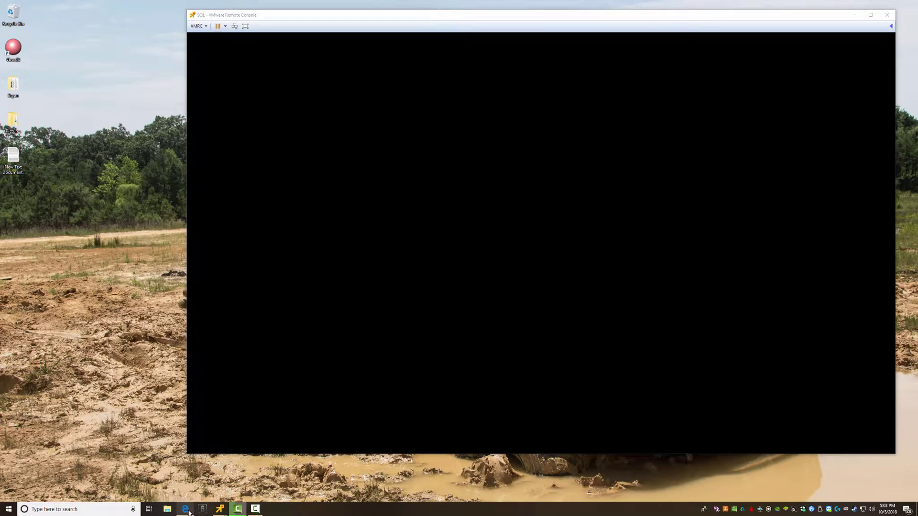
mouse_move(220, 509)
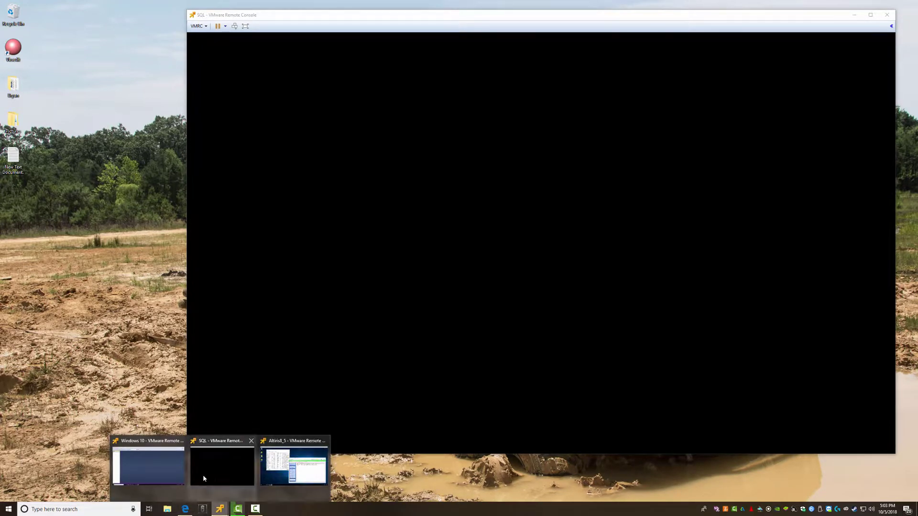
click(163, 466)
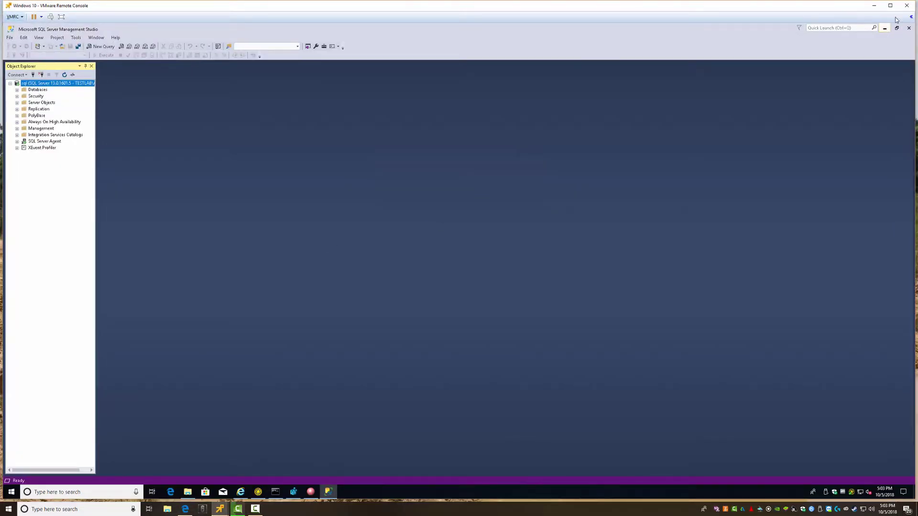
Return to inv script.vbs in VbsEdit, enlarge the code area further and review the script through its last lines.
click(885, 30)
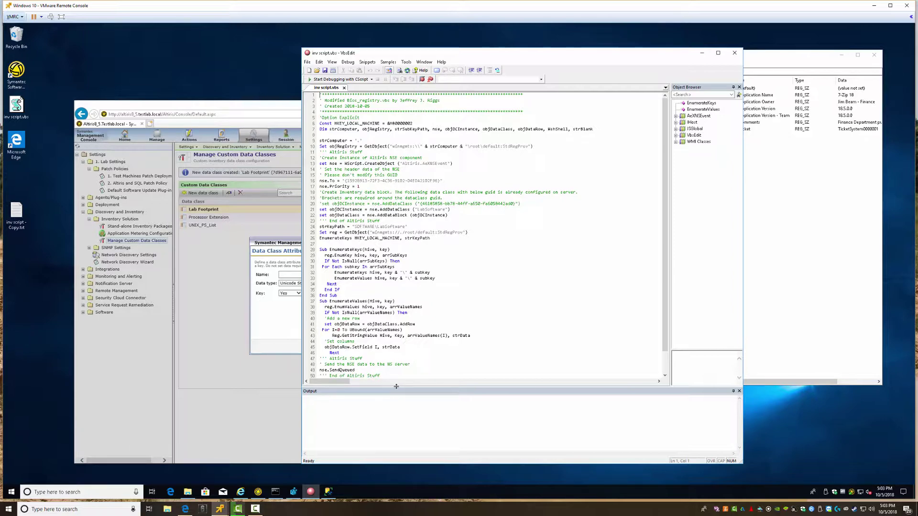
drag(396, 386, 396, 400)
scroll(350, 262, down, 8)
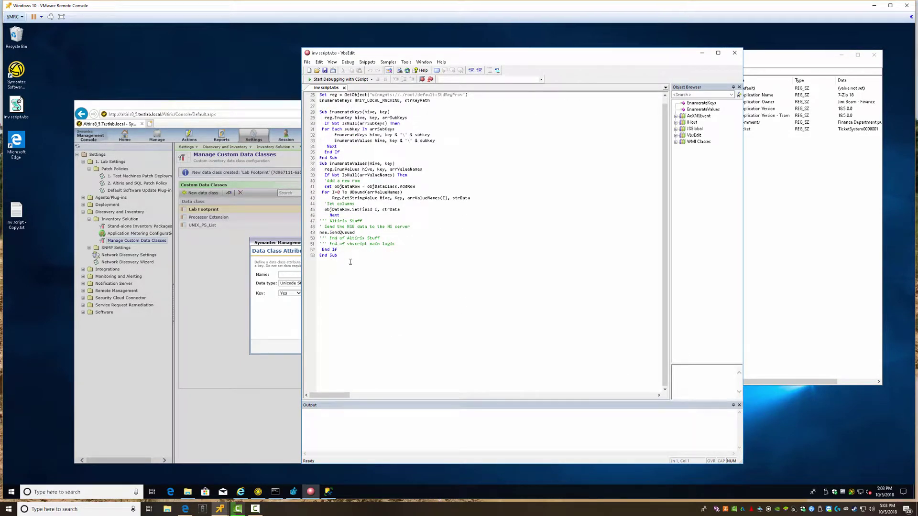
Review the script's closing Altiris comments and NSE sending section, its header comments, and the constant, variable and registry object declarations.
drag(380, 238, 314, 237)
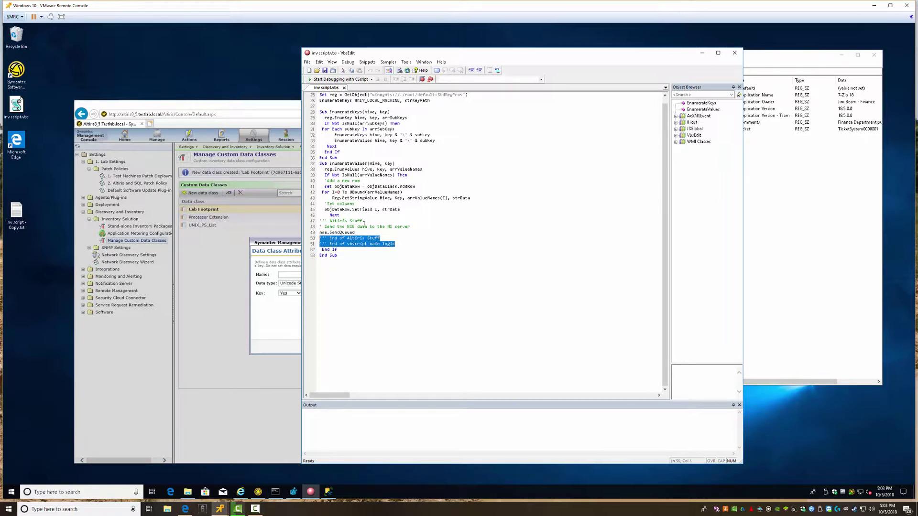
drag(414, 227, 314, 218)
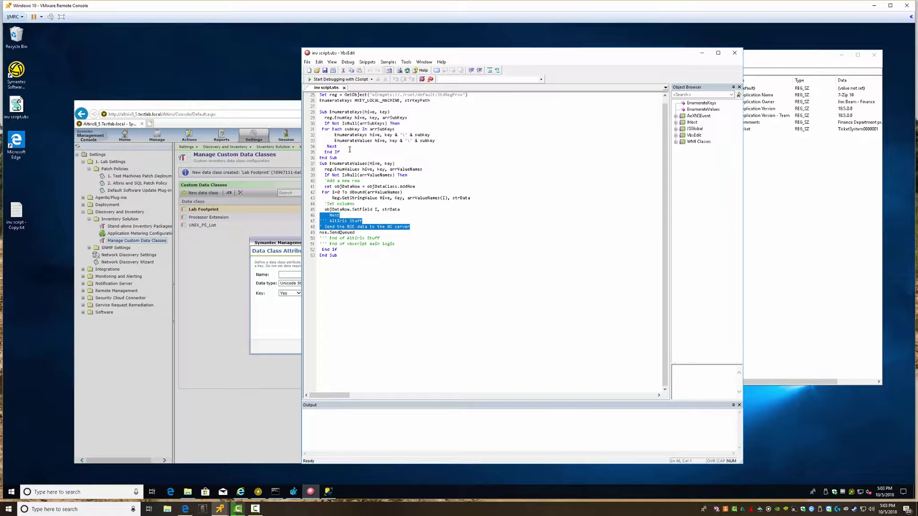
scroll(407, 163, up, 8)
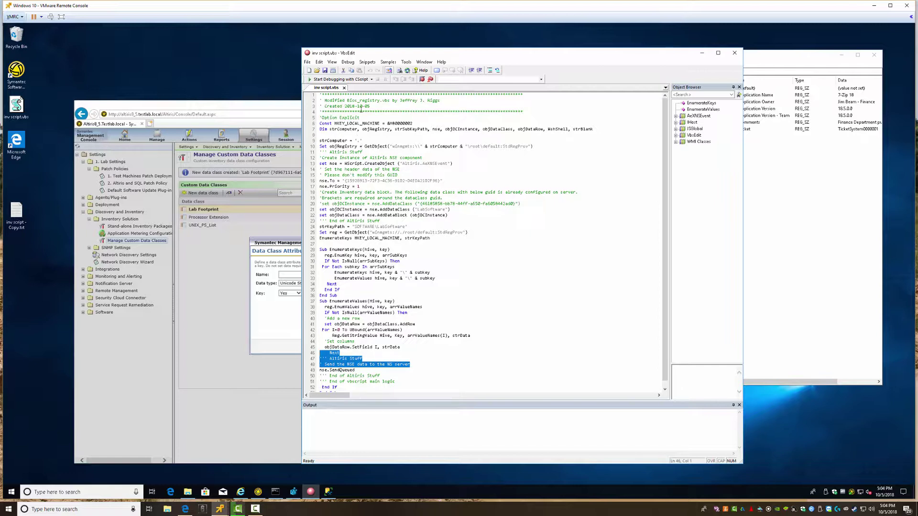
drag(347, 99, 390, 101)
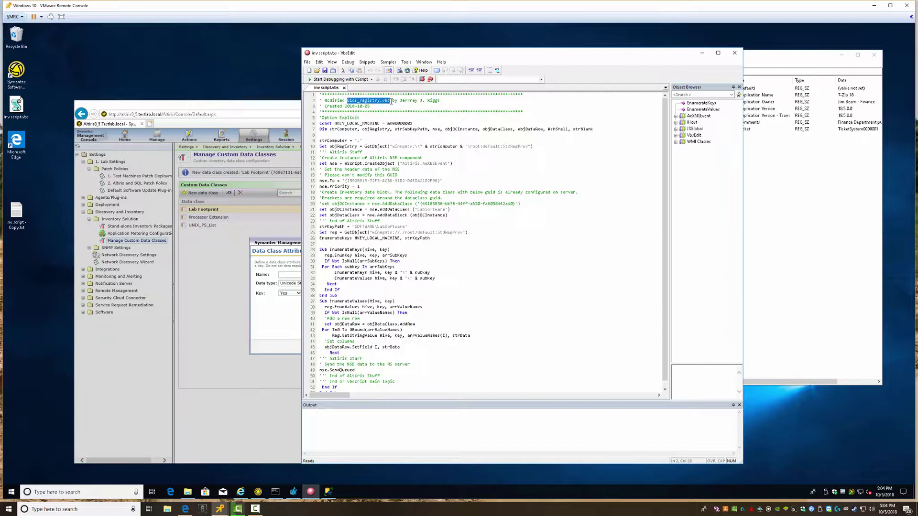
click(350, 100)
drag(350, 101, 390, 101)
click(336, 118)
drag(320, 123, 533, 146)
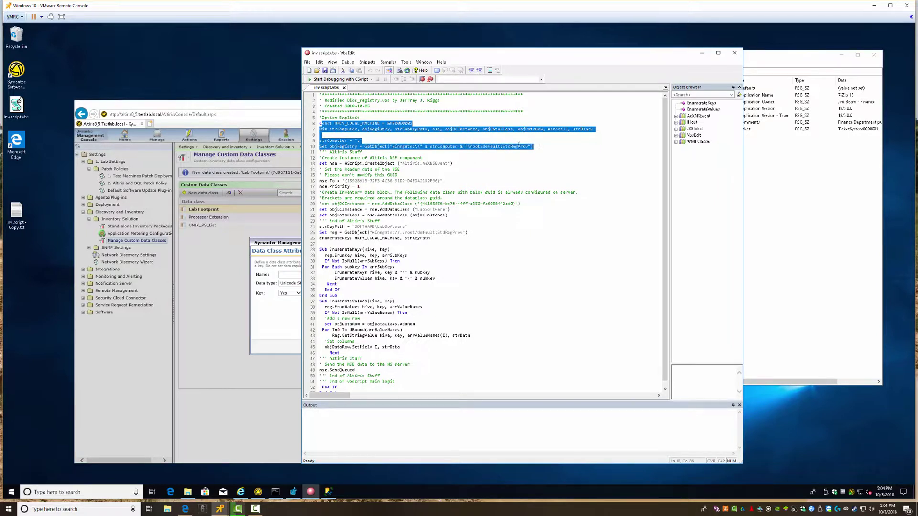
Examine the Altiris block that creates the NSE instance, sets its header data and adds the inventory data class and data block.
click(363, 152)
drag(335, 156, 400, 188)
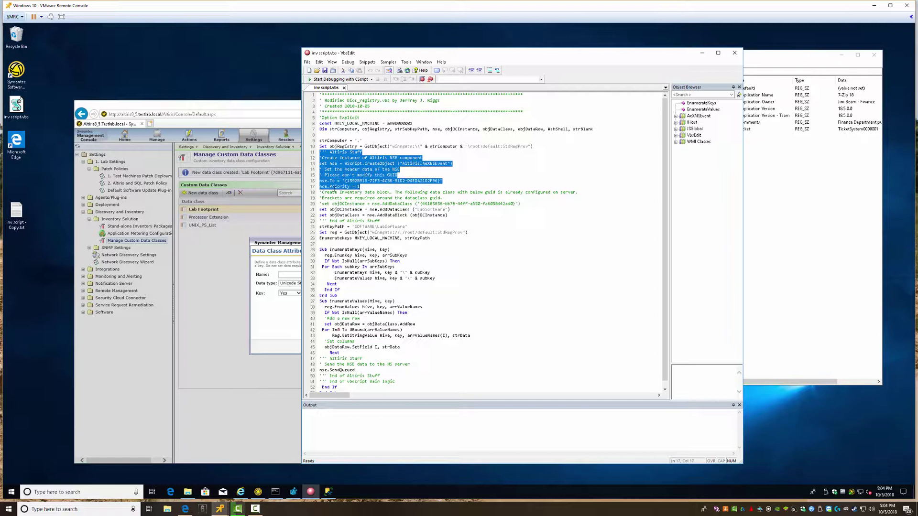
click(333, 181)
drag(333, 181, 399, 175)
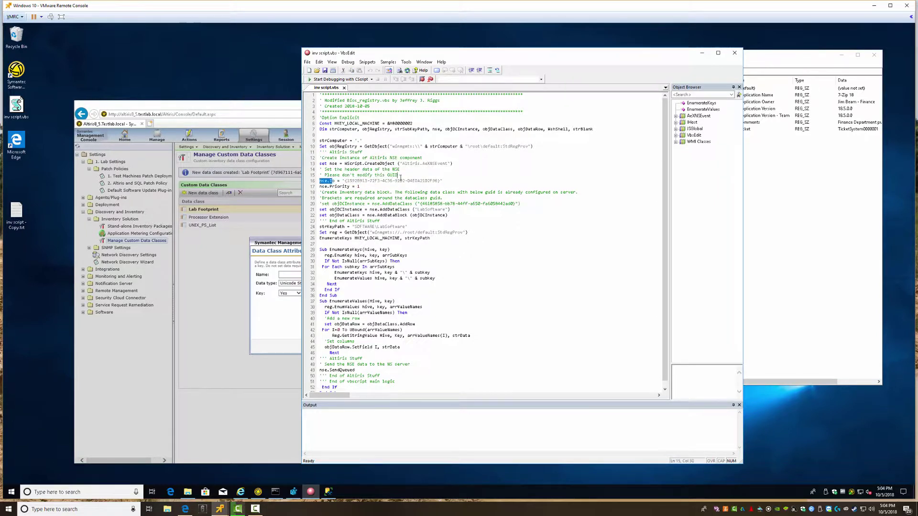
click(393, 214)
drag(356, 198, 447, 198)
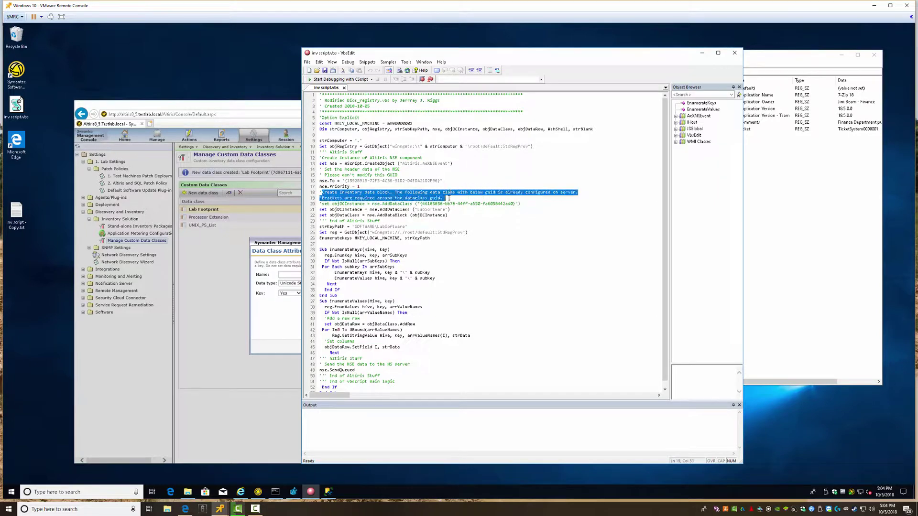
click(338, 215)
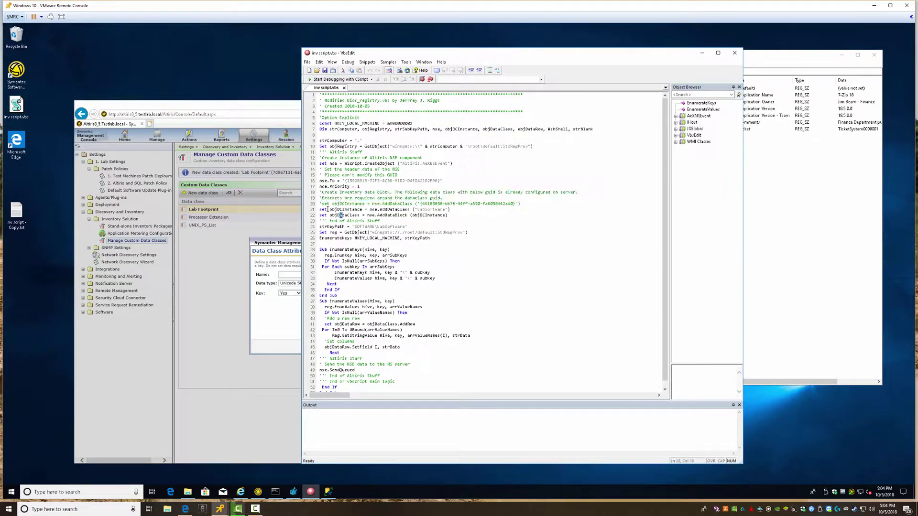
drag(420, 203, 516, 204)
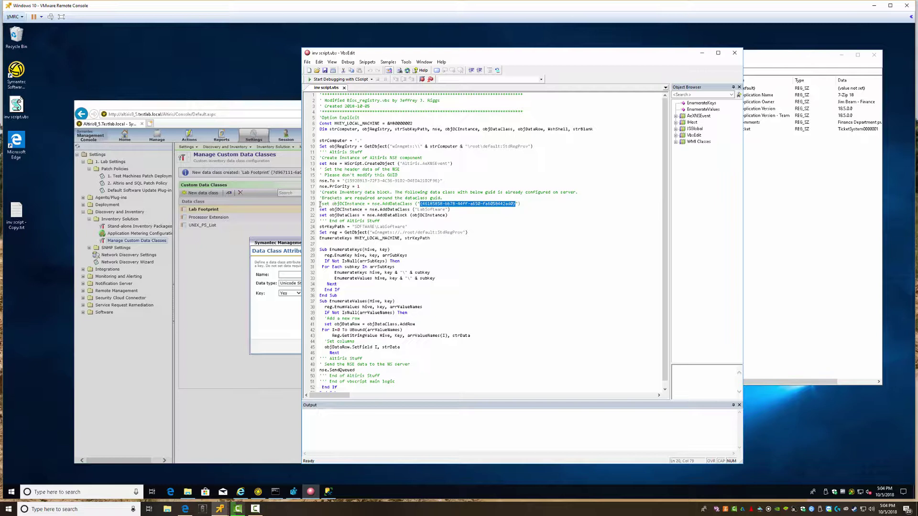
drag(322, 209, 449, 211)
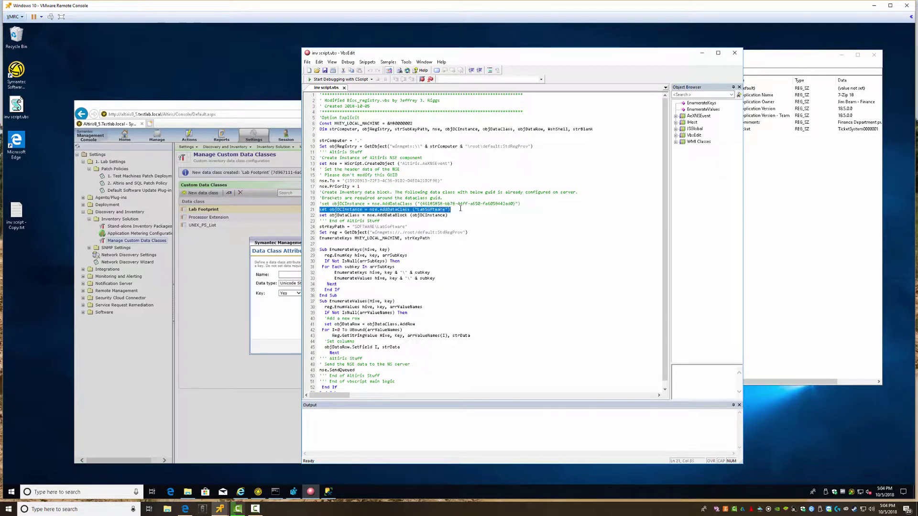
click(426, 215)
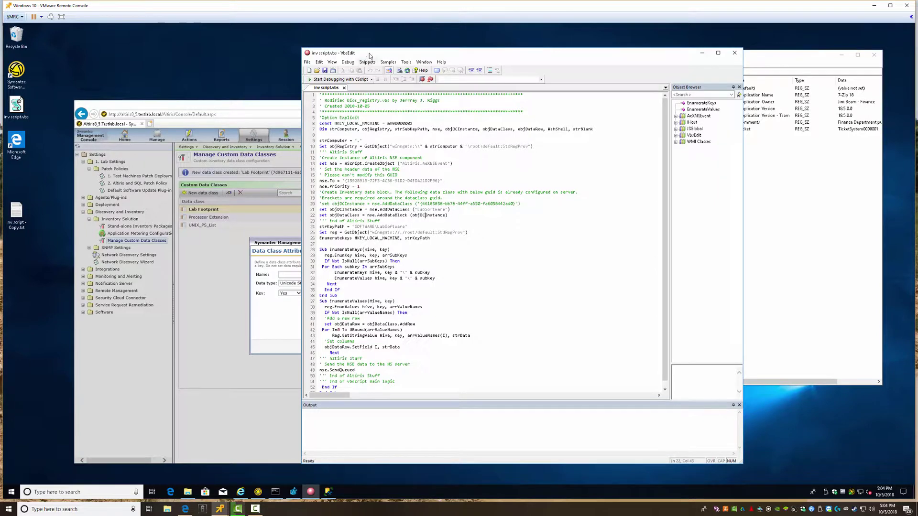
Replace the data class name in the active AddDataClass line with "Lab Footprint".
drag(374, 53, 395, 45)
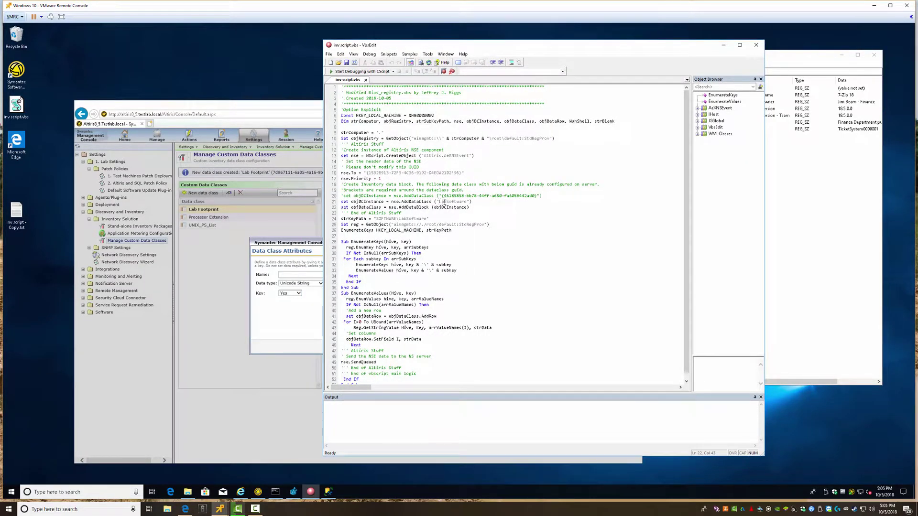
drag(439, 202, 464, 202)
text(Lab Footprint)
Review the code from AddDataBlock and the registry key enumeration through adding rows, setting columns and sending the NSE data.
drag(388, 207, 451, 207)
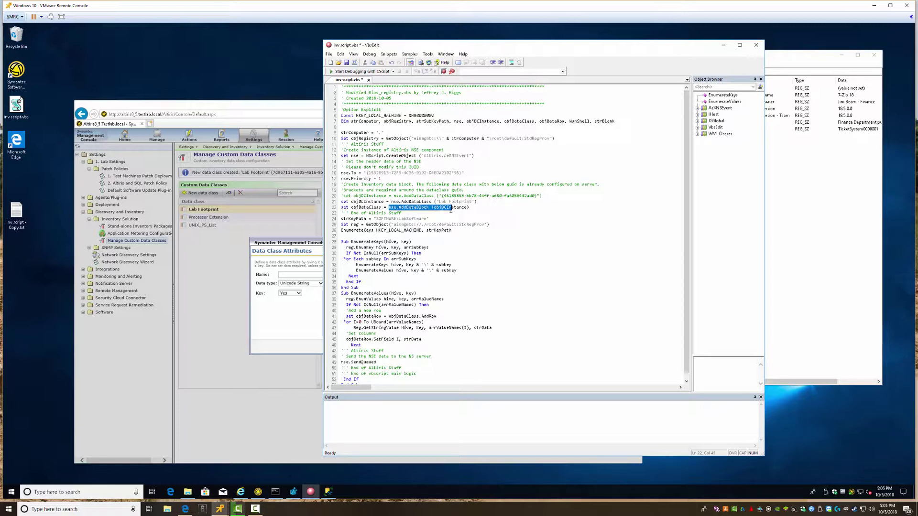
drag(352, 212, 406, 210)
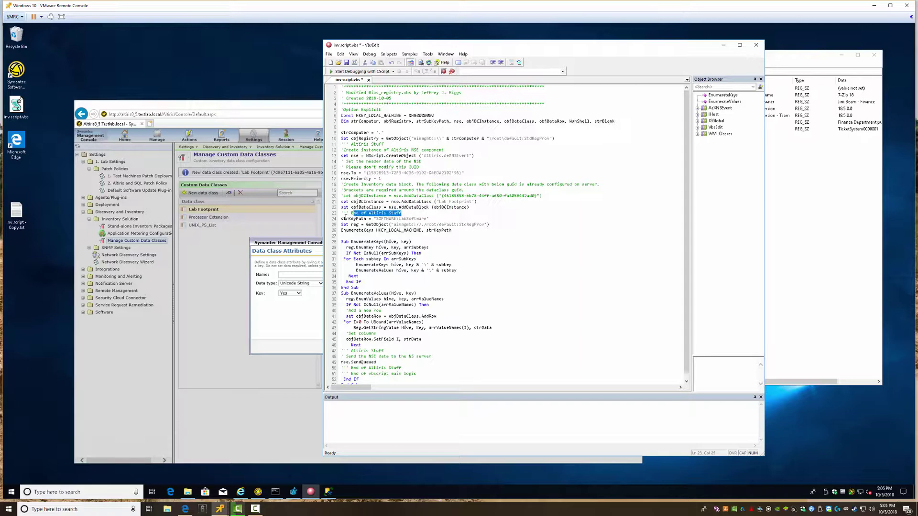
drag(342, 218, 429, 304)
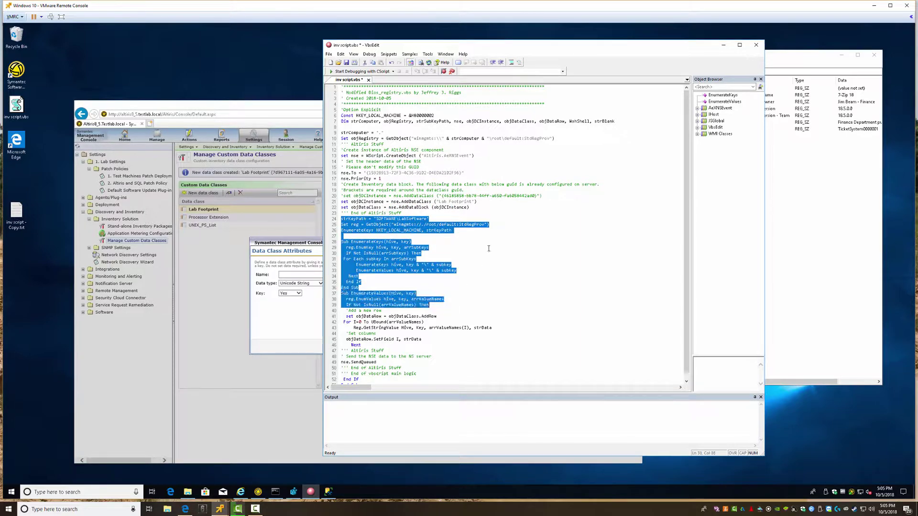
scroll(483, 244, down, 4)
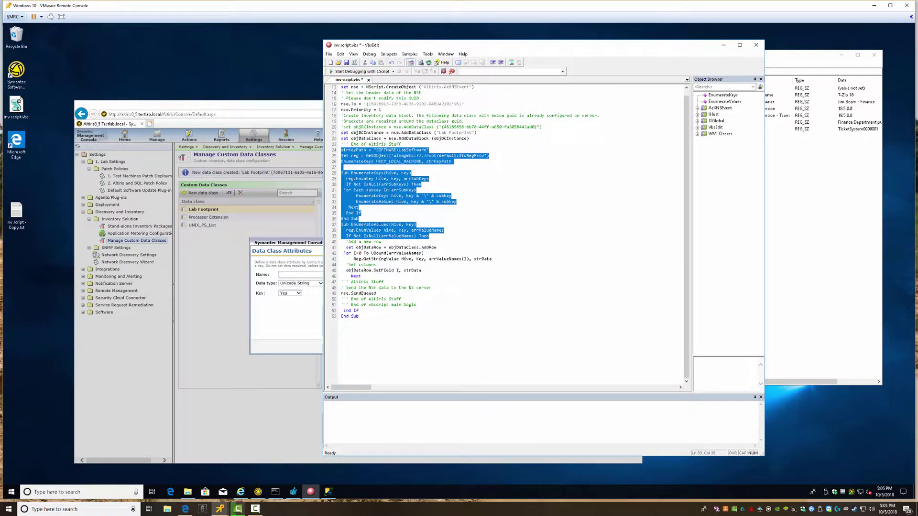
drag(343, 242, 504, 259)
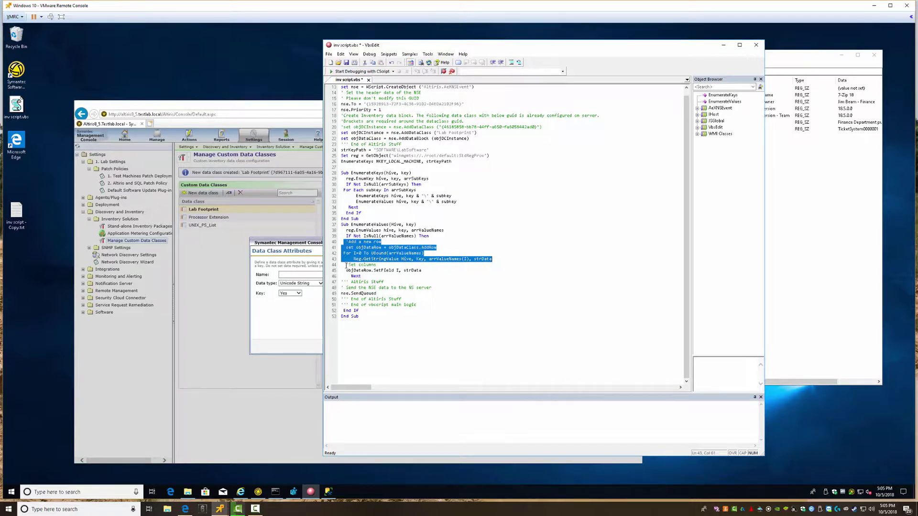
drag(346, 264, 452, 271)
drag(351, 285, 432, 300)
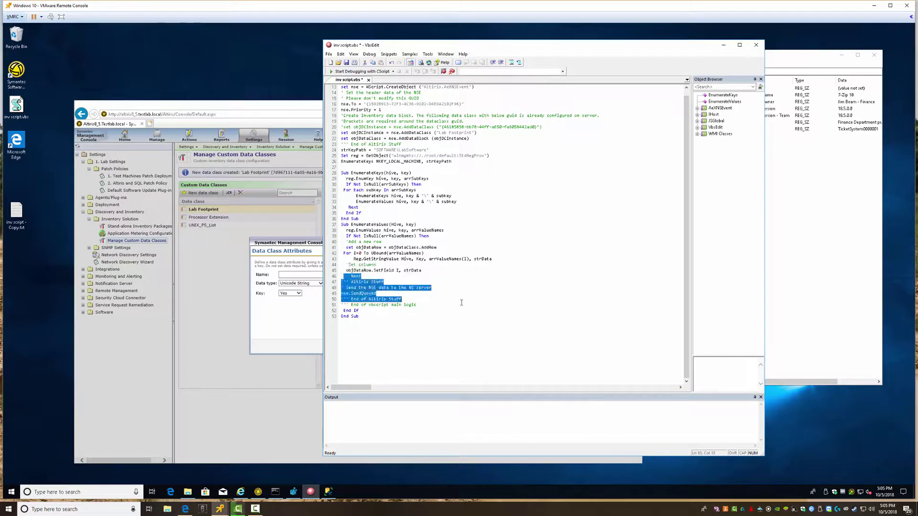
Comment out the nse.SendQueued line and save the script.
click(450, 301)
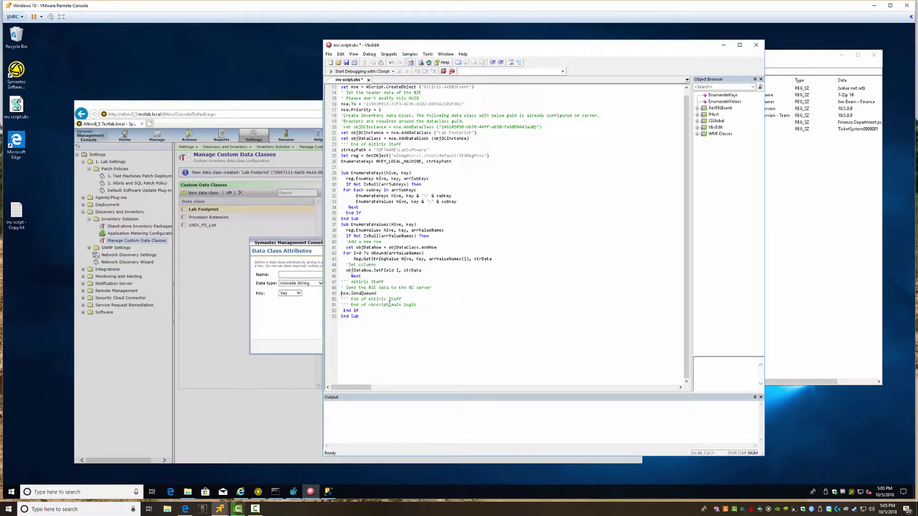
text(')
click(346, 62)
Switch to Registry Editor and inspect the Capture Events Folder value under the Altiris Agent's Transport key.
click(293, 491)
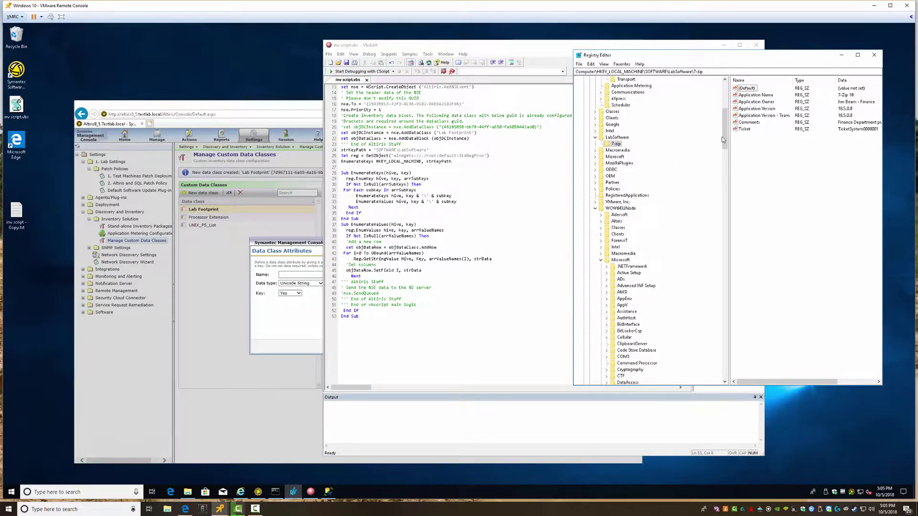
drag(723, 139, 724, 113)
drag(682, 58, 398, 84)
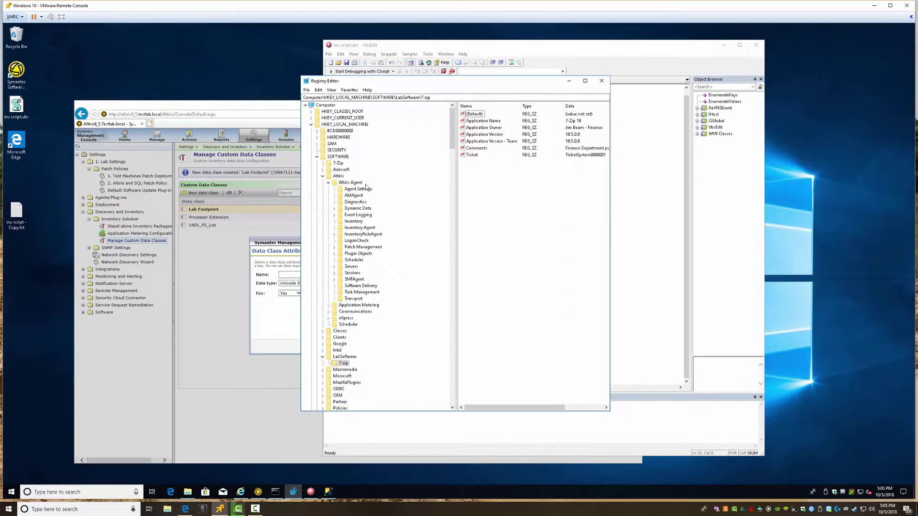
click(354, 299)
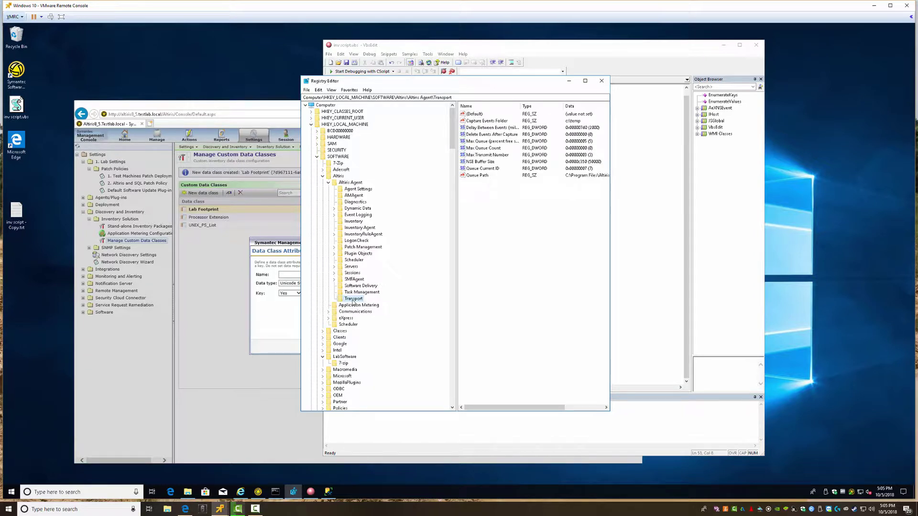
double_click(481, 122)
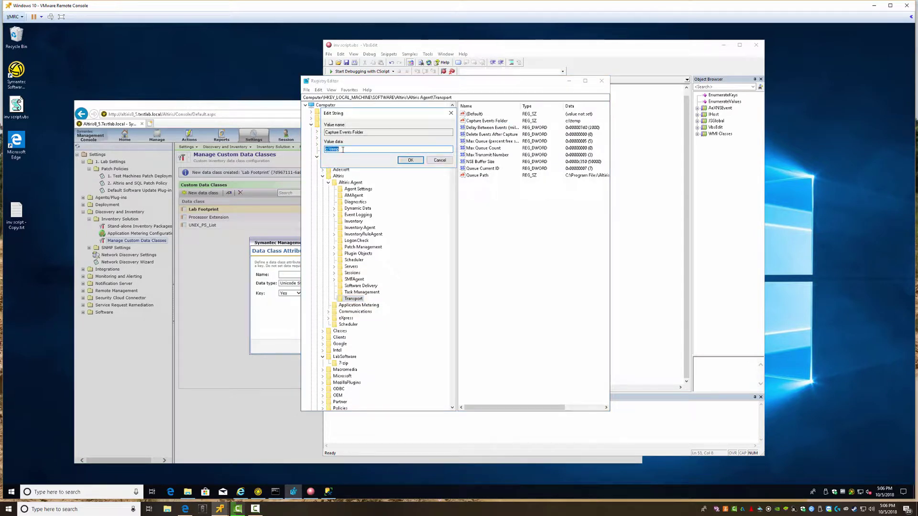
click(410, 160)
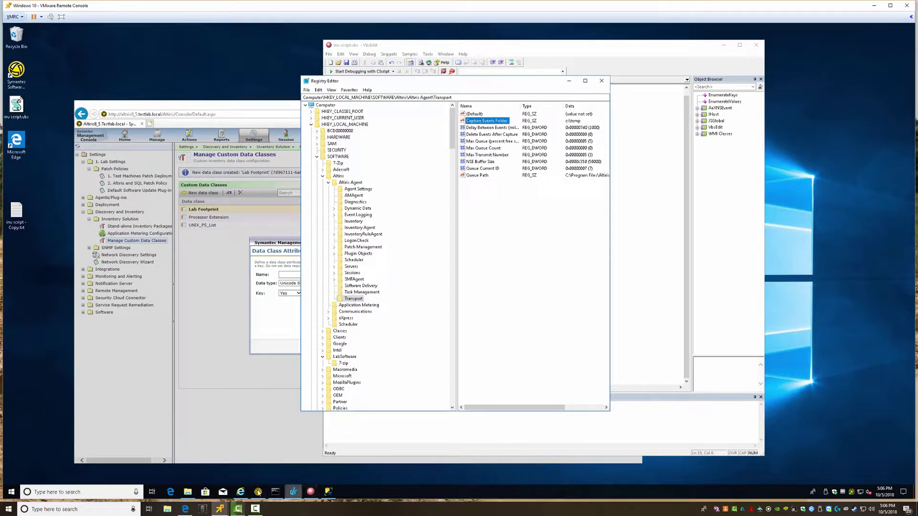
Bring up the C:\Temp folder in File Explorer, reposition its window and run inv script.vbs from the desktop.
click(187, 491)
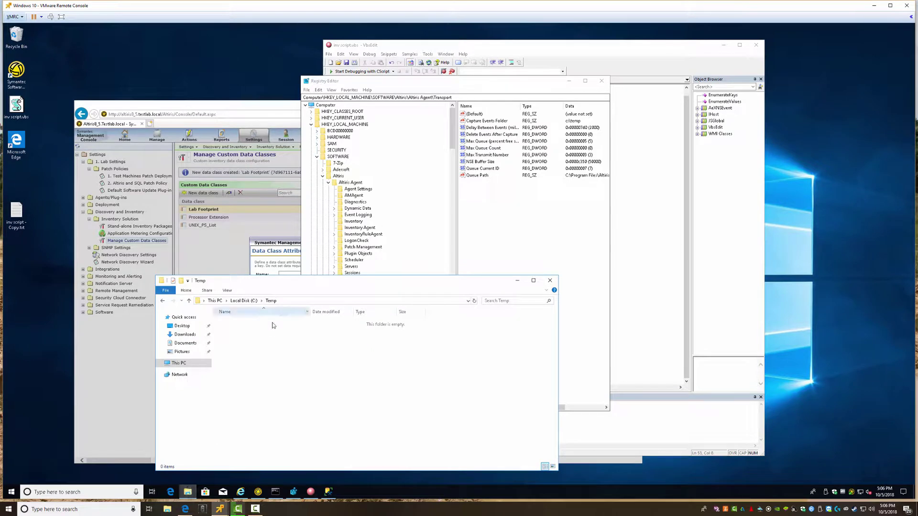
drag(431, 286, 570, 293)
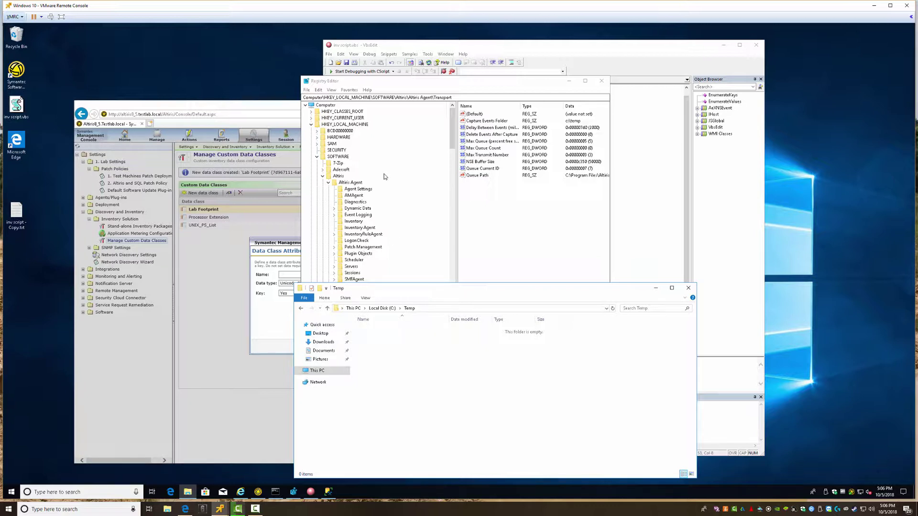
click(17, 106)
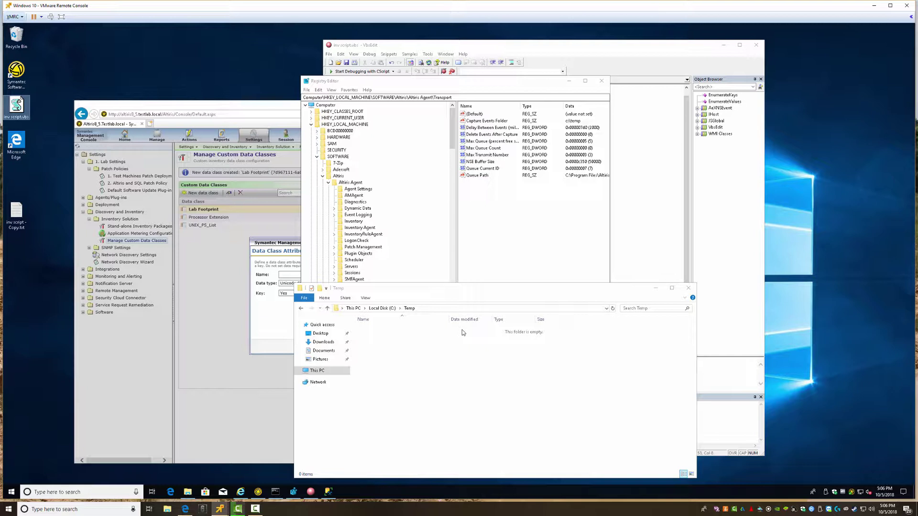
click(19, 108)
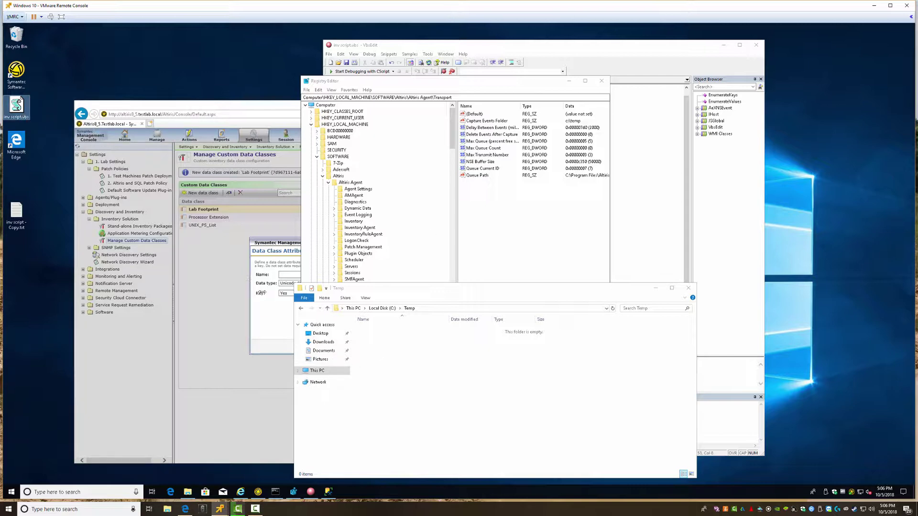
Return to VbsEdit, uncomment the nse.SendQueued line and save the script.
click(310, 491)
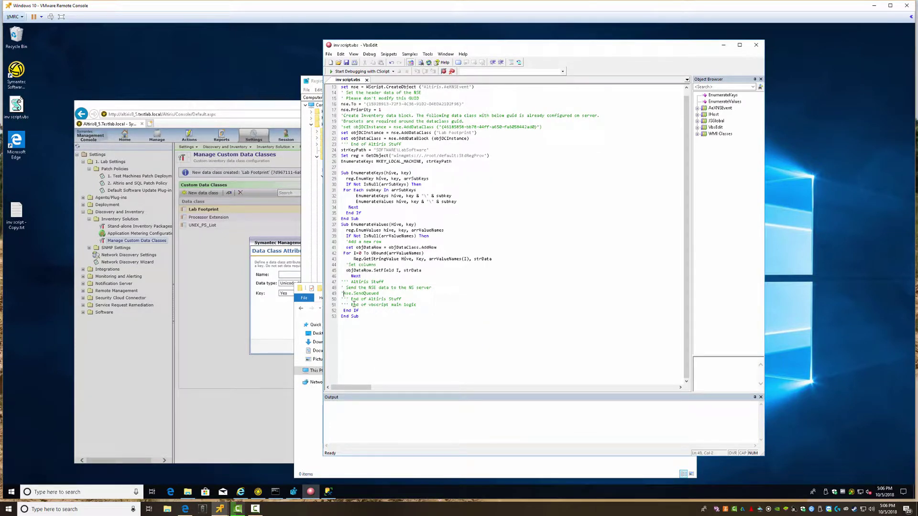
key(BackSpace)
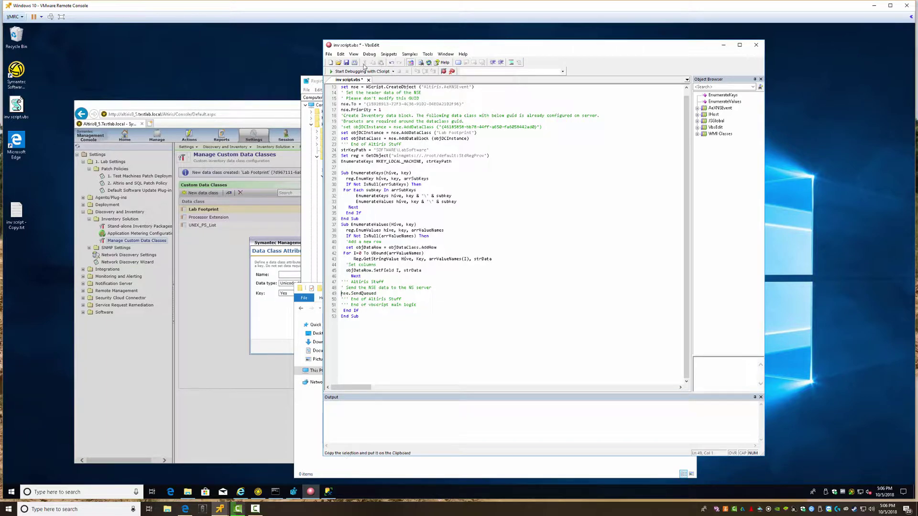
click(346, 62)
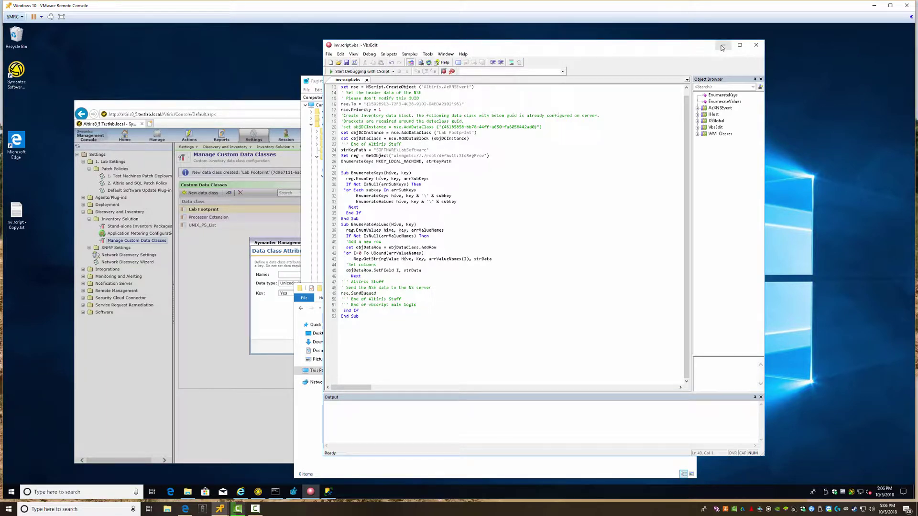
Run inv script.vbs from the desktop and open the captured NSE .ok file from C:\Temp in Notepad, always using Notepad for .ok files.
click(722, 46)
click(16, 106)
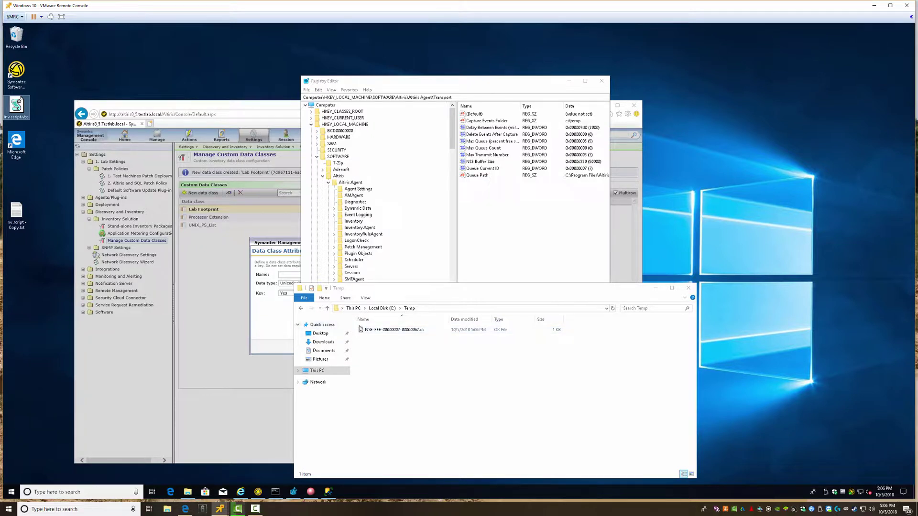
double_click(399, 331)
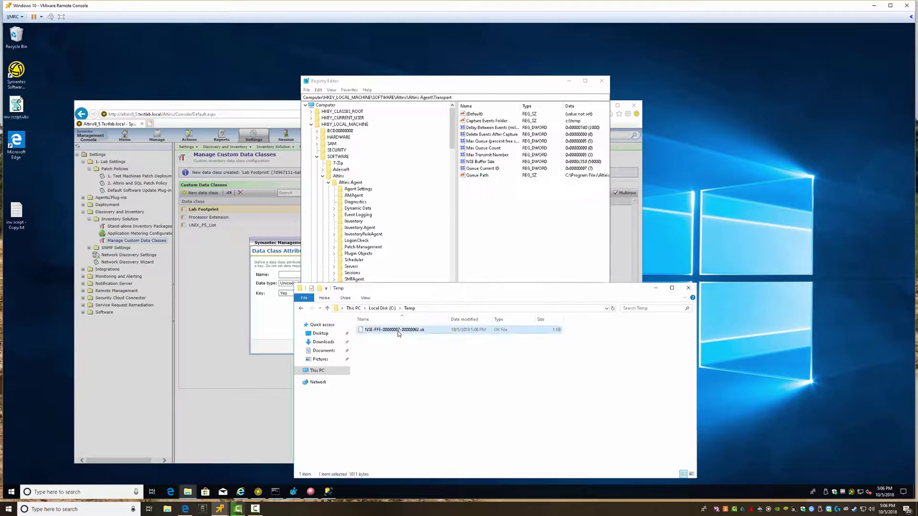
click(419, 172)
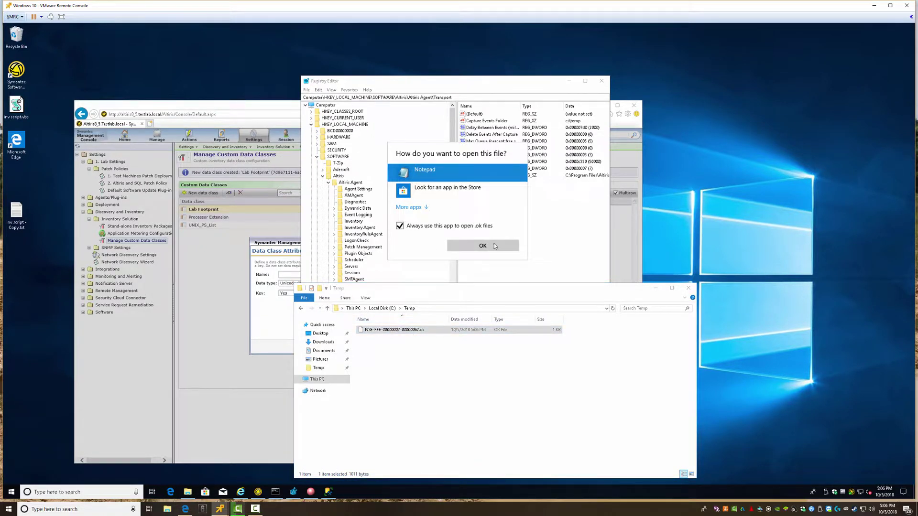
click(485, 245)
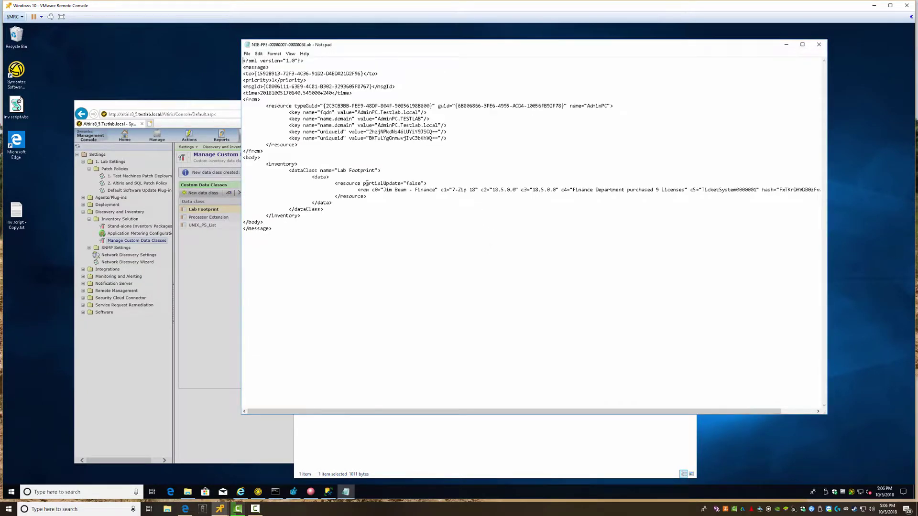
Resize and reposition the Notepad window to examine the Lab Footprint row in the captured XML, leaving the other windows accessible.
drag(241, 170, 54, 158)
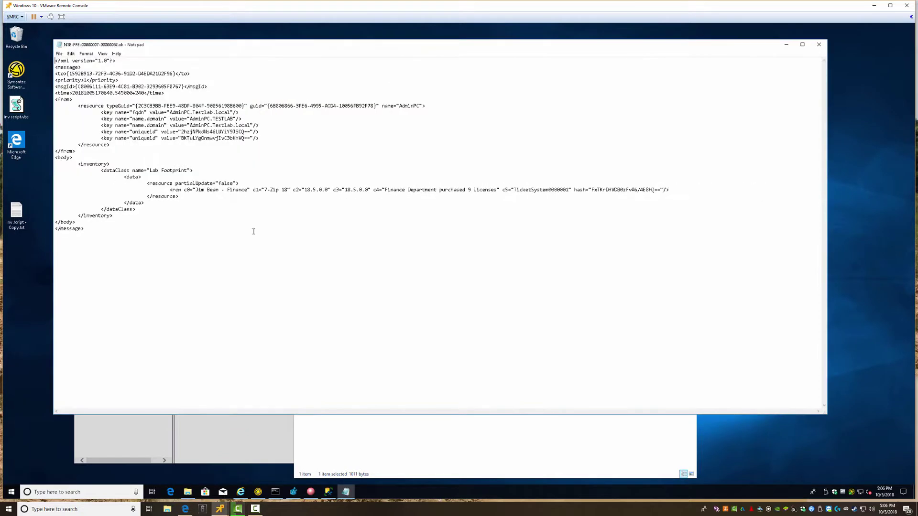
drag(173, 190, 592, 190)
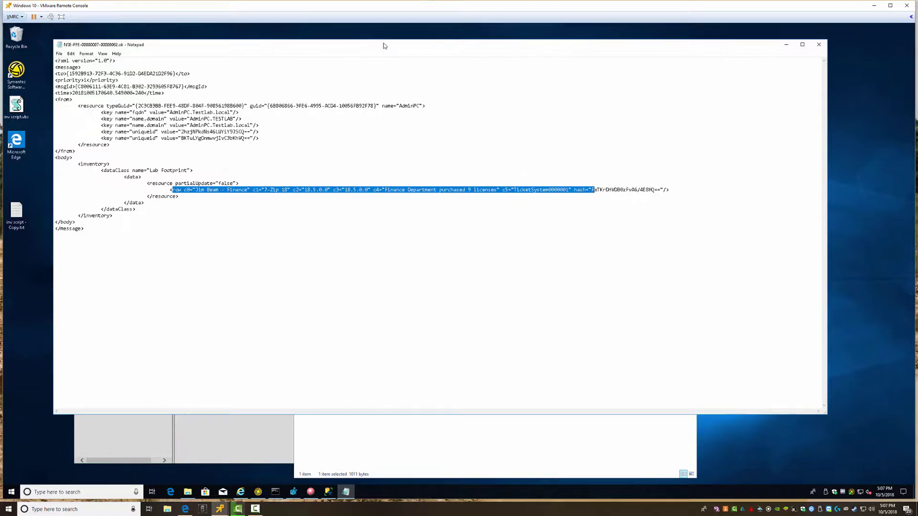
drag(384, 45, 459, 98)
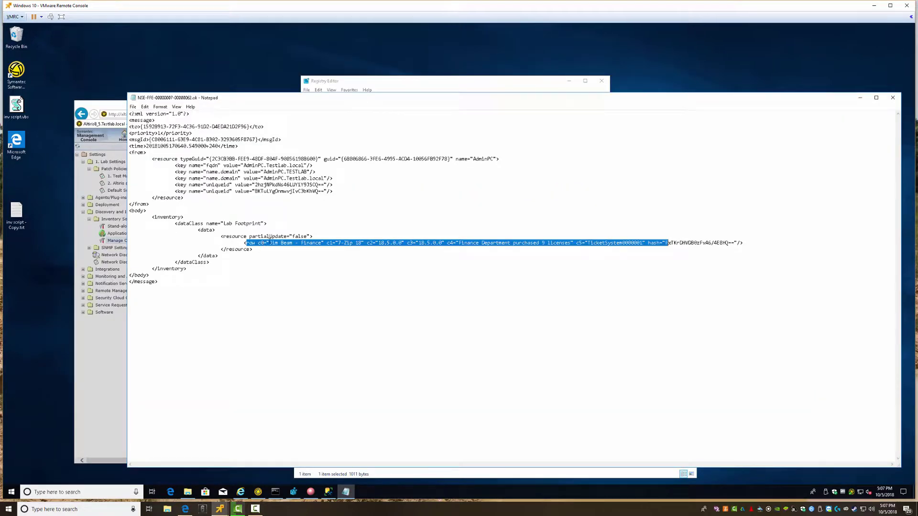
drag(269, 242, 407, 243)
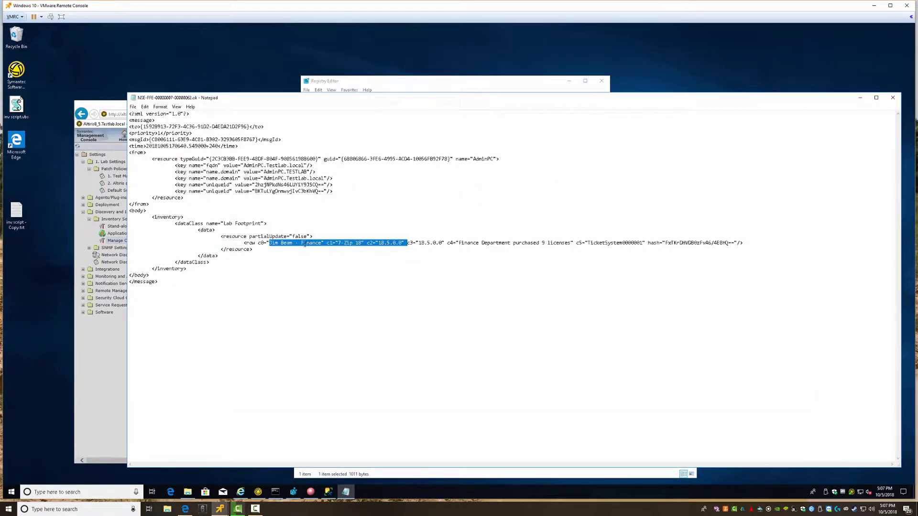
drag(128, 234, 523, 218)
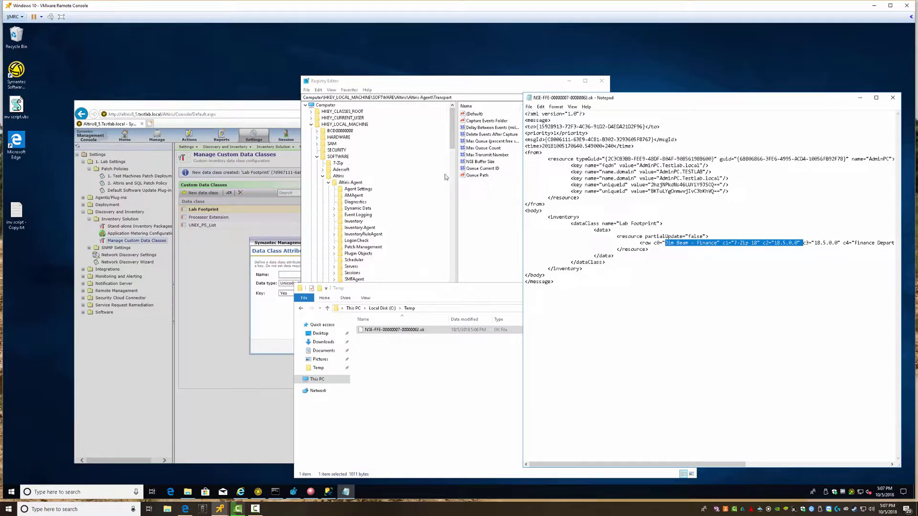
Recheck the Capture Events Folder value in Registry Editor, then minimize the registry and Temp folder windows.
double_click(481, 121)
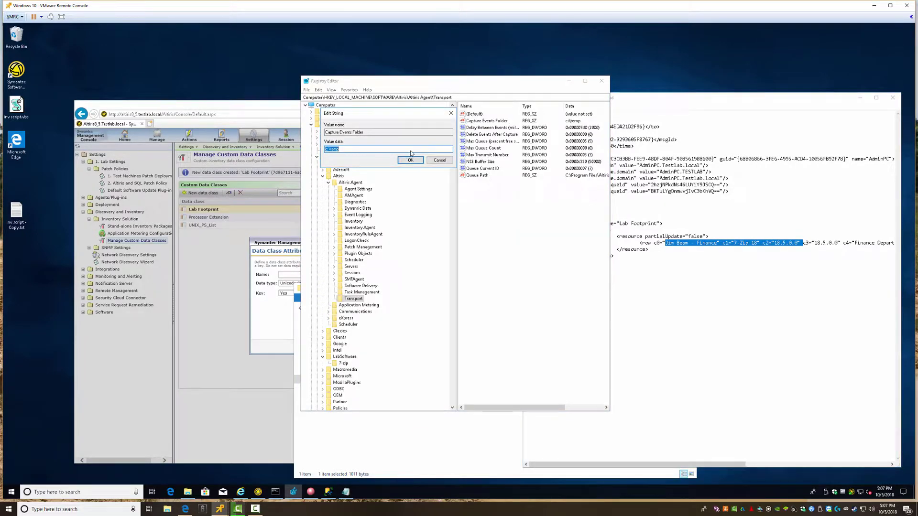
click(410, 160)
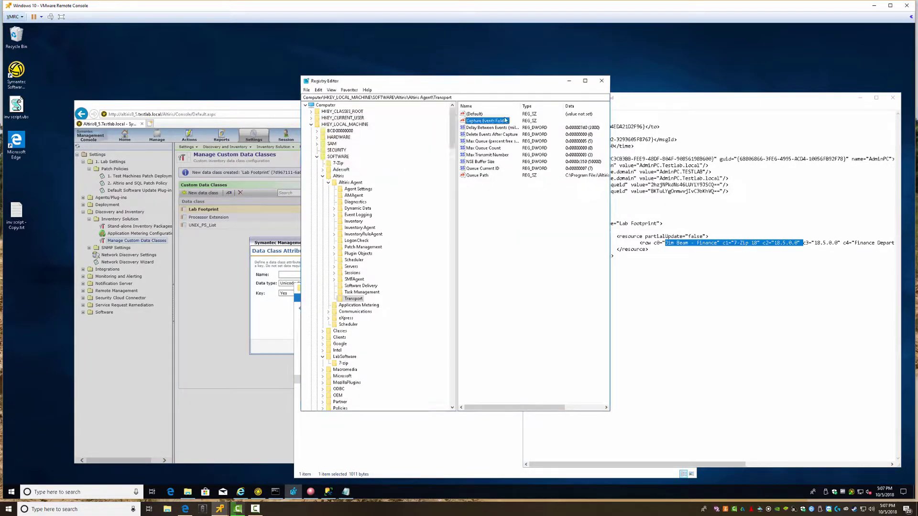
click(568, 80)
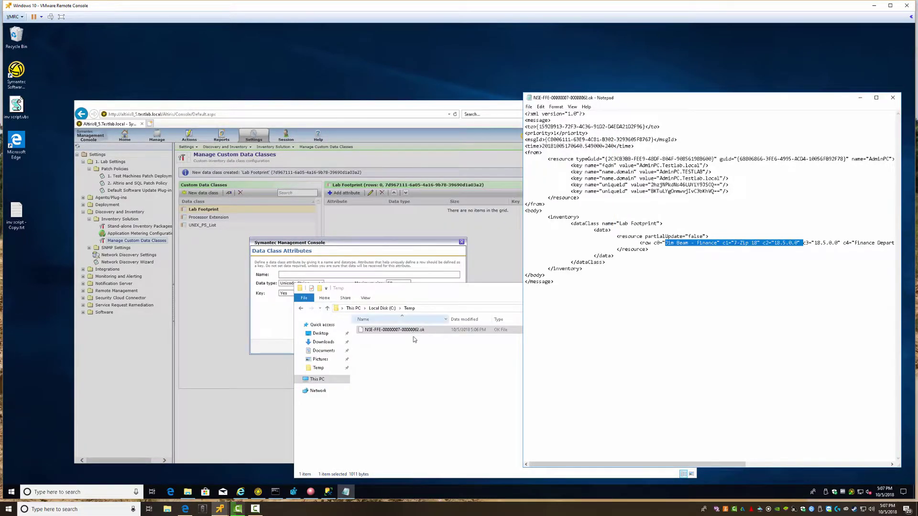
click(476, 332)
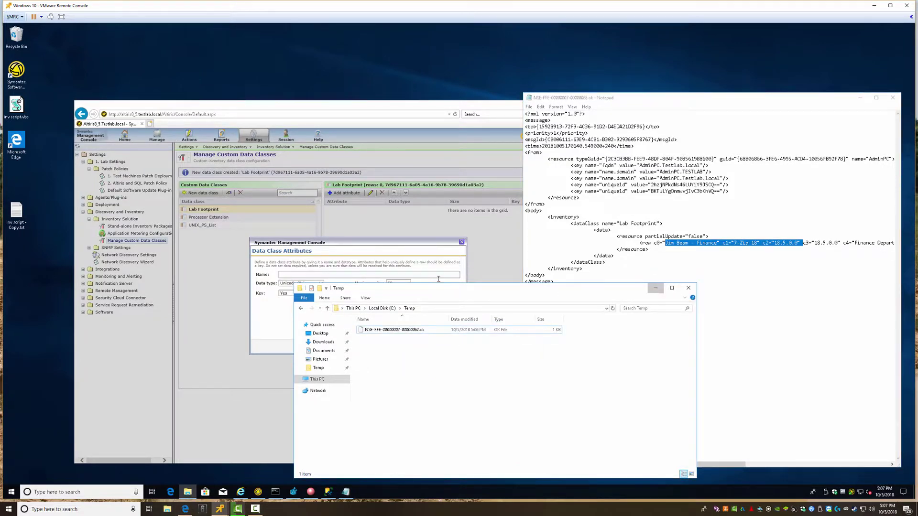
click(657, 288)
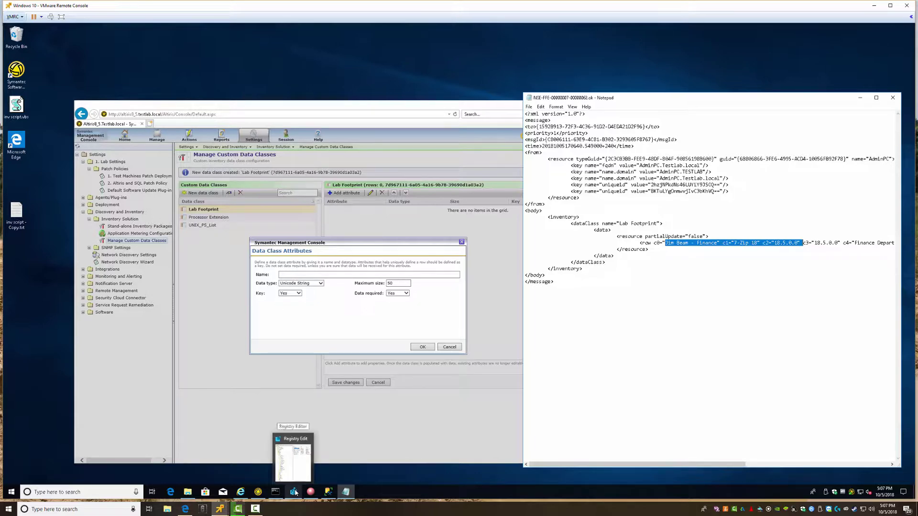
Bring up inv script.vbs in VbsEdit to review its code, then minimize it.
click(311, 493)
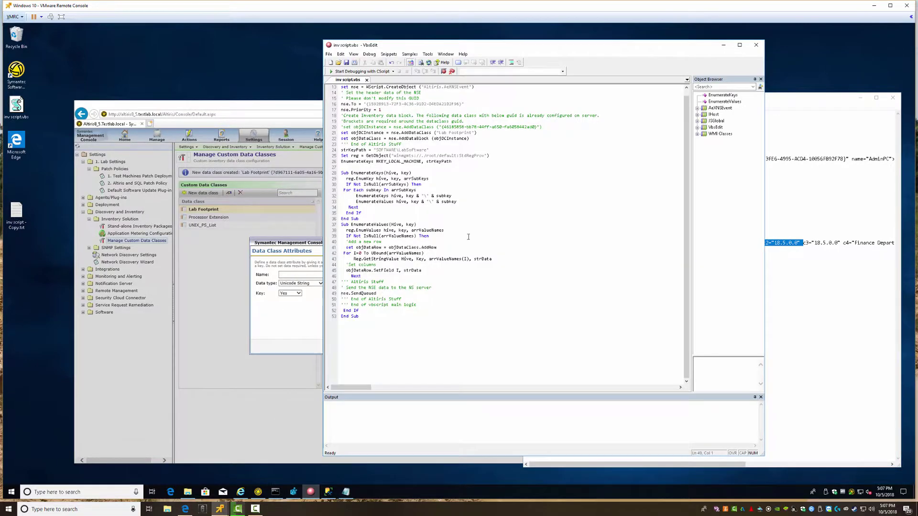
drag(478, 48, 545, 45)
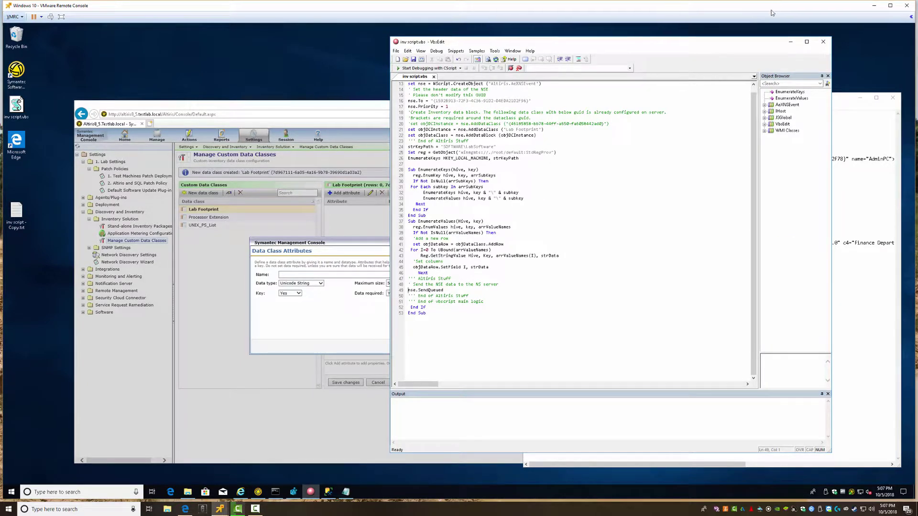
click(790, 41)
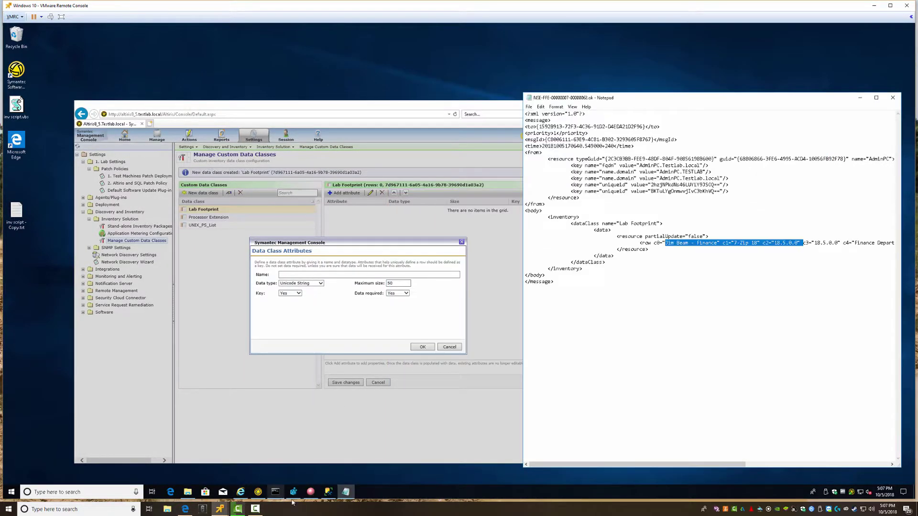
Switch to Registry Editor and show the LabSoftware\7-zip key's values in full beside the captured XML.
click(295, 493)
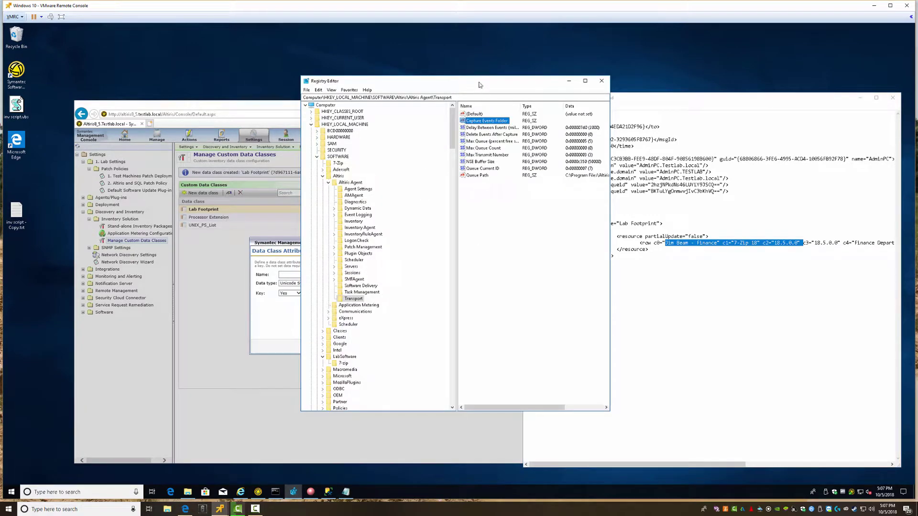
drag(478, 85, 204, 64)
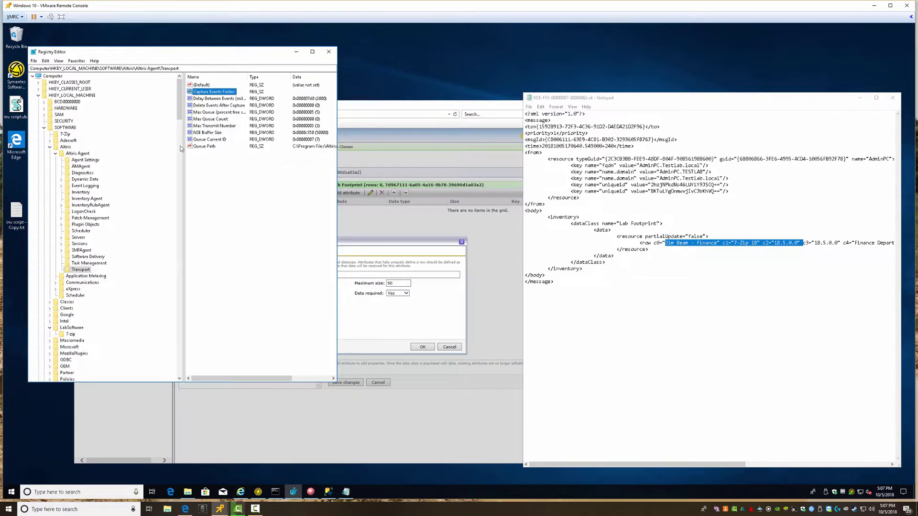
scroll(85, 285, down, 5)
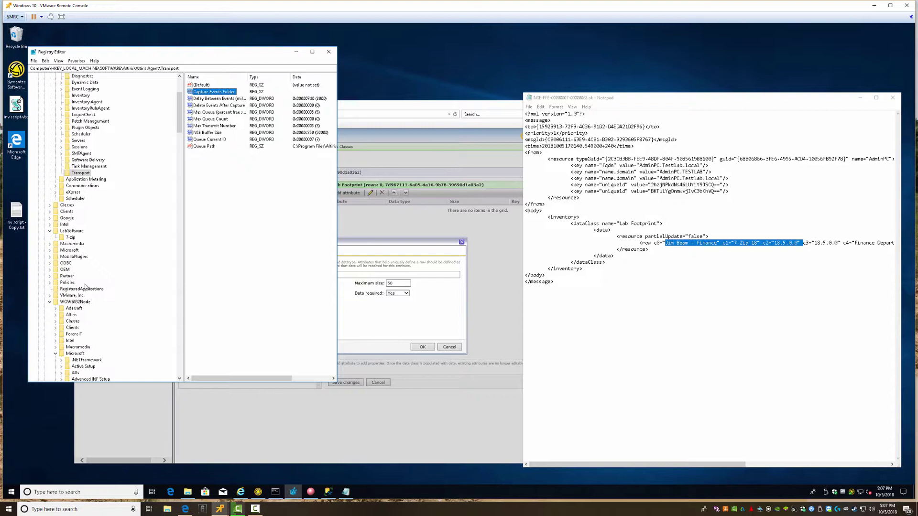
click(71, 237)
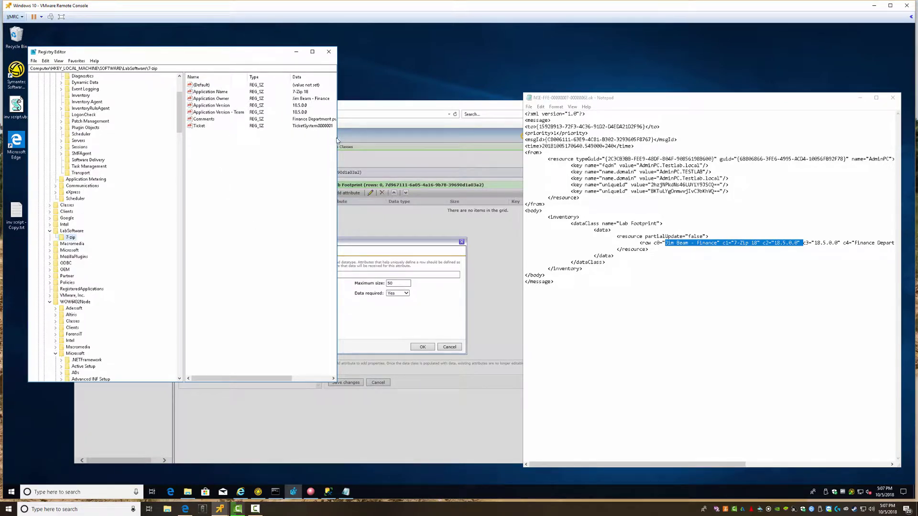
drag(337, 137, 393, 138)
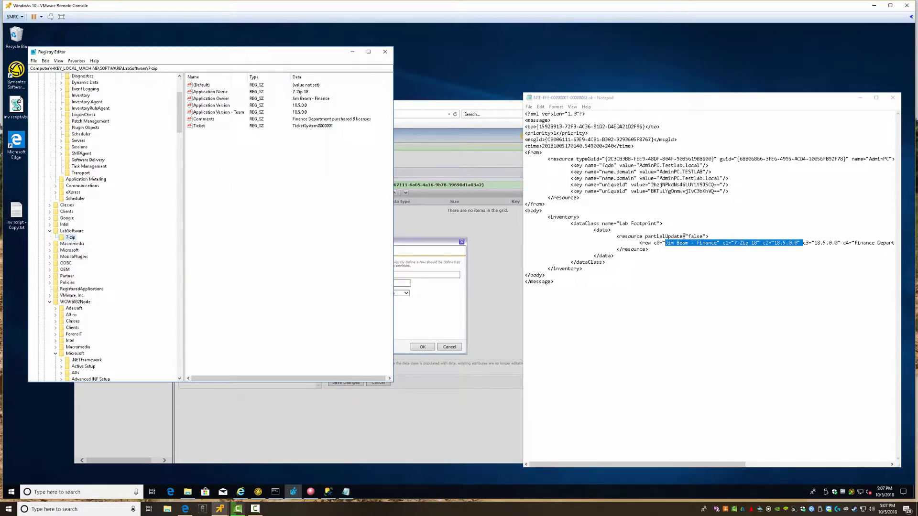
Match the c0 attribute in the captured XML row to the Application Owner value under the 7-zip registry key.
click(682, 243)
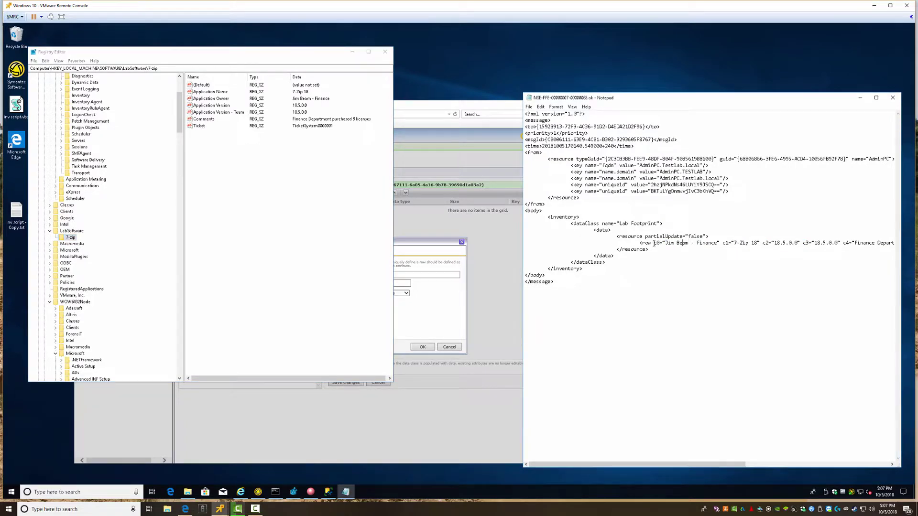
drag(654, 244, 721, 245)
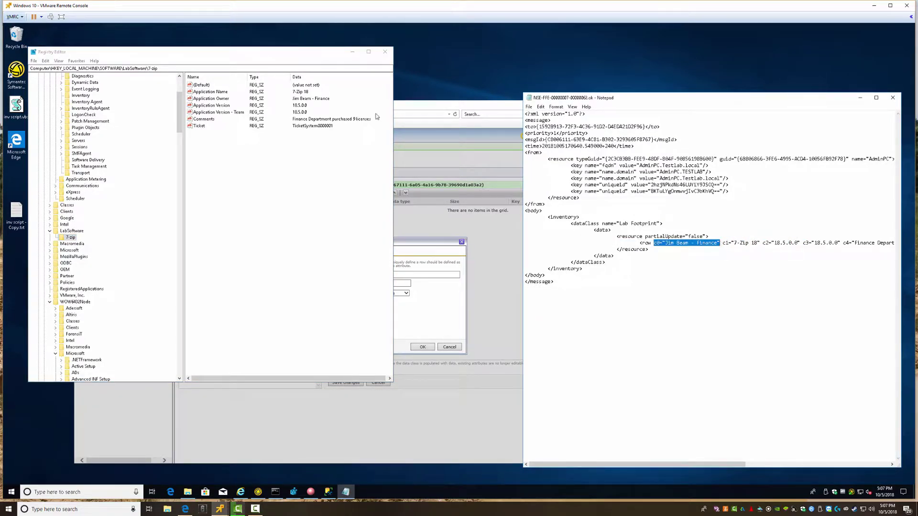
click(221, 99)
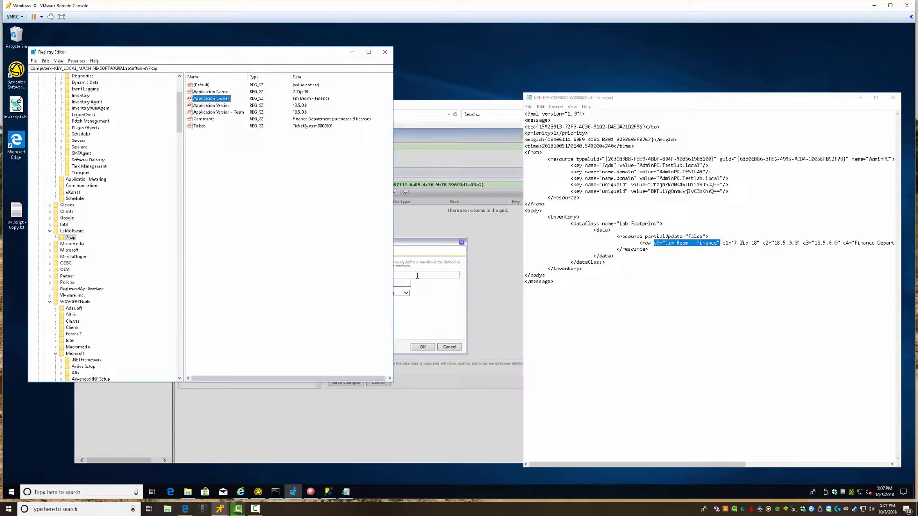
Add a Unicode String attribute named Application Owner to Lab Footprint, with maximum size 50, Key No and Data required No.
click(416, 275)
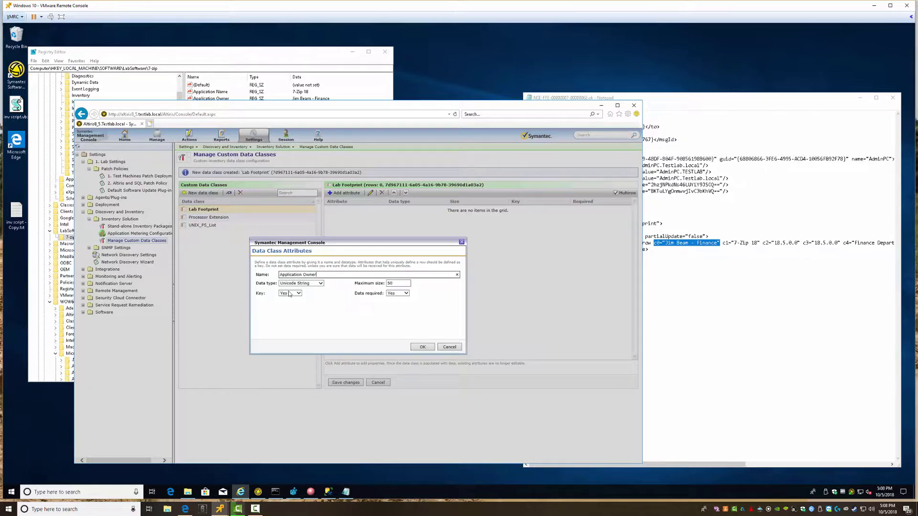
double_click(398, 283)
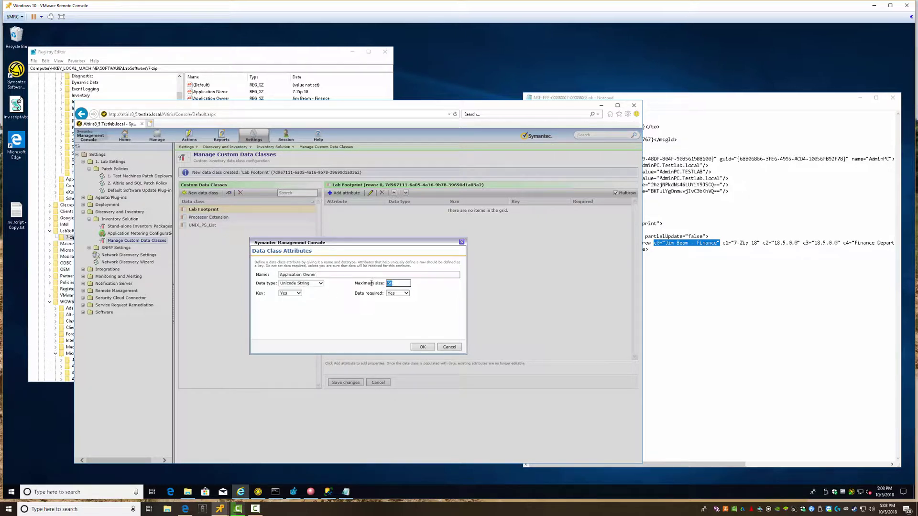
click(299, 293)
click(287, 289)
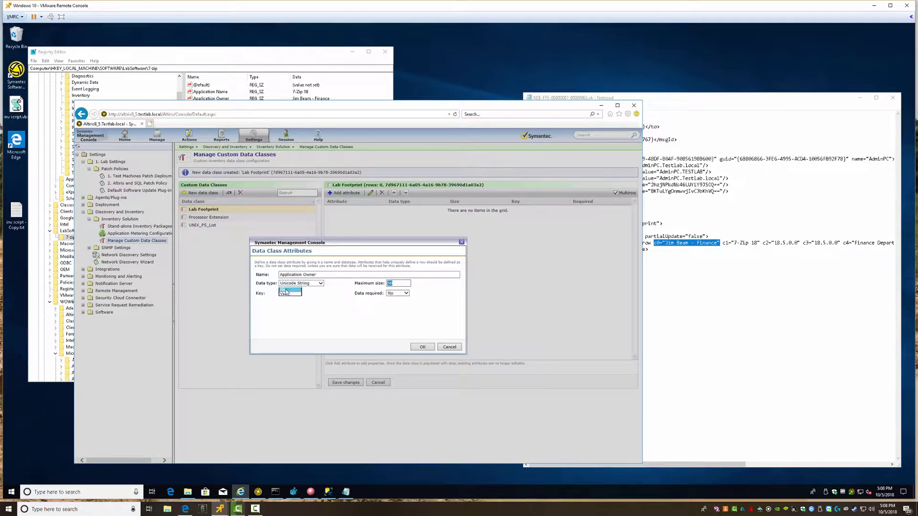
click(422, 347)
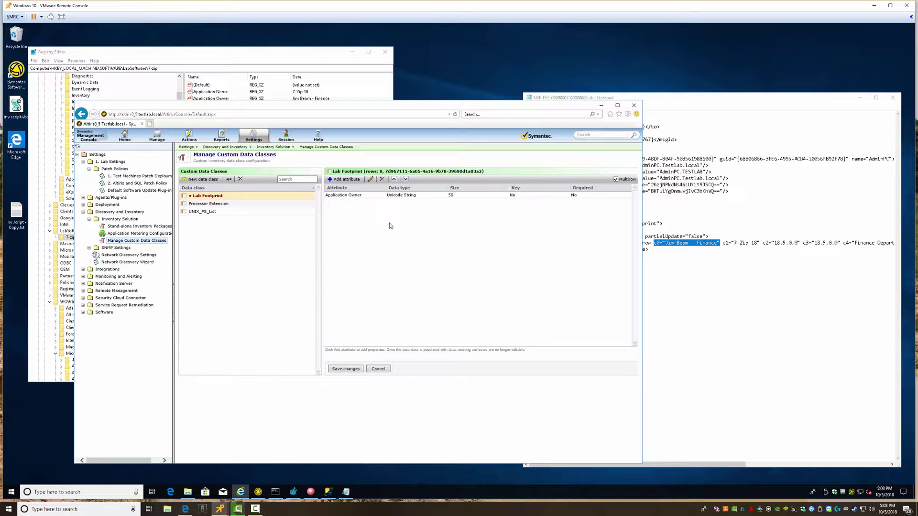
Open the Application Owner attribute's definition to review its settings, then close it without changes.
click(351, 197)
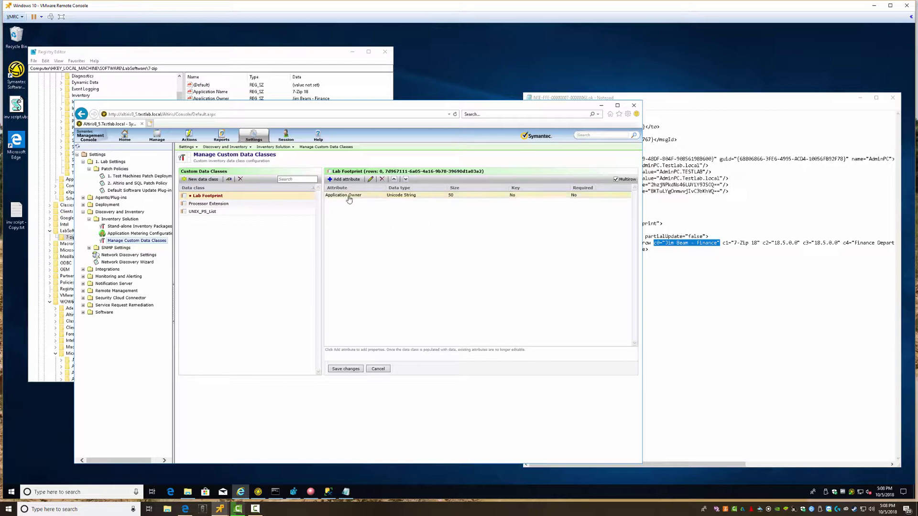
click(371, 180)
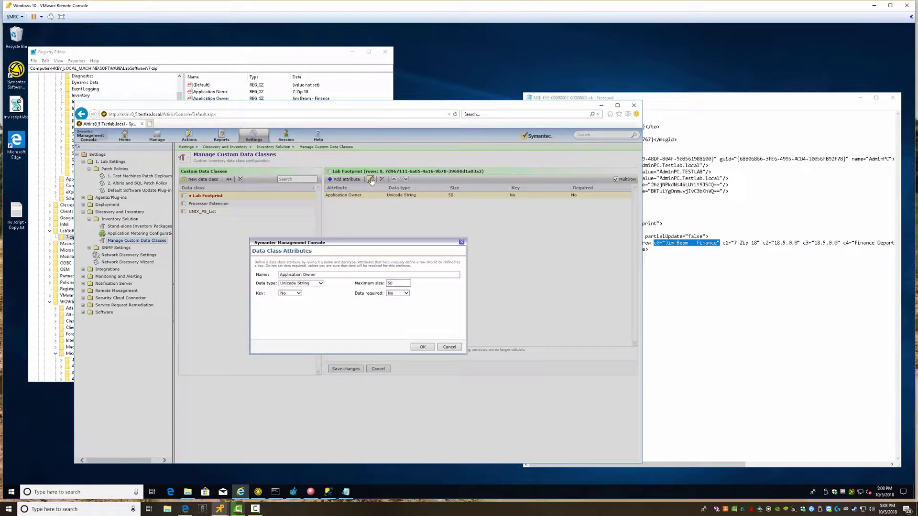
click(448, 347)
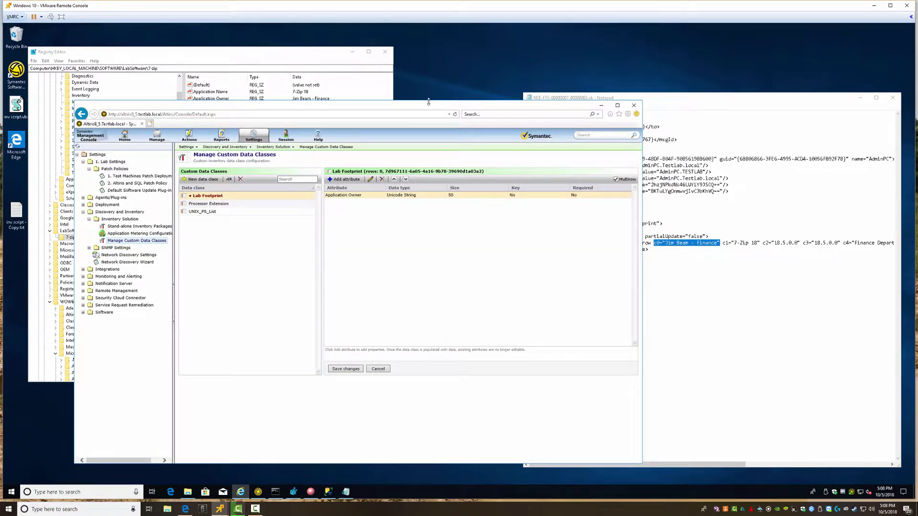
Enlarge and reposition the console window beside the captured XML, then highlight the row's c1 attribute in Notepad.
drag(429, 100, 428, 33)
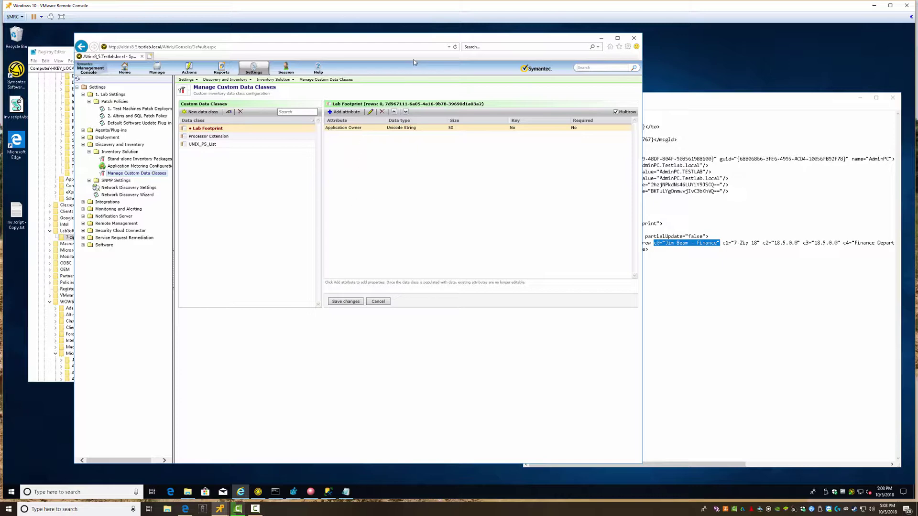
drag(429, 42, 377, 96)
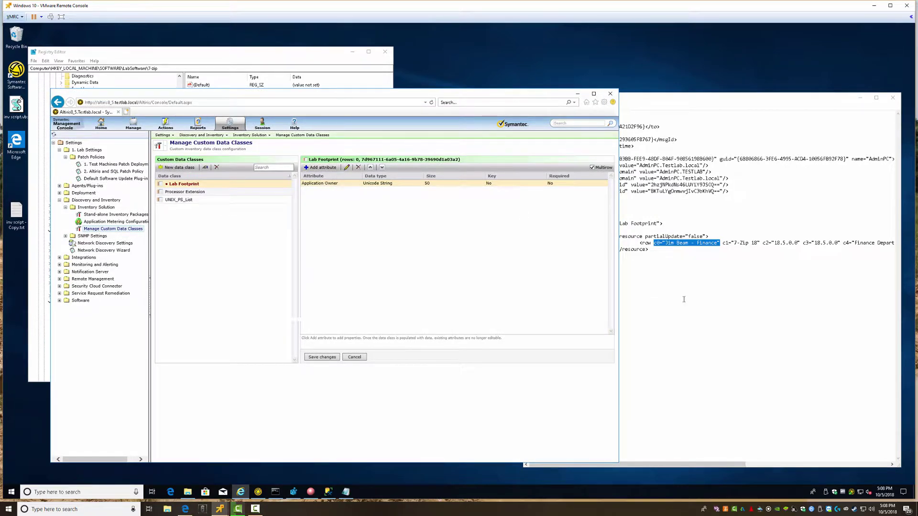
click(713, 245)
drag(725, 243, 762, 242)
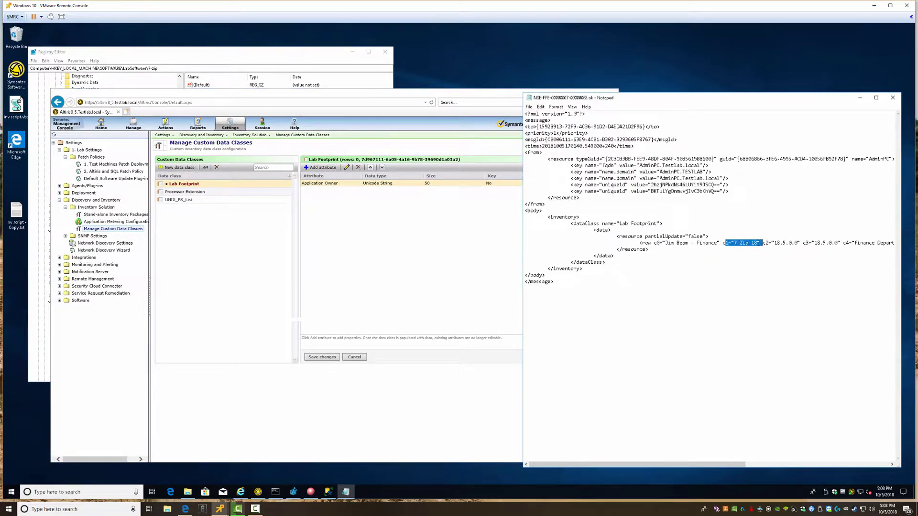
Switch to Registry Editor and copy the name of the Application Name value under the 7-zip key without renaming it.
click(229, 82)
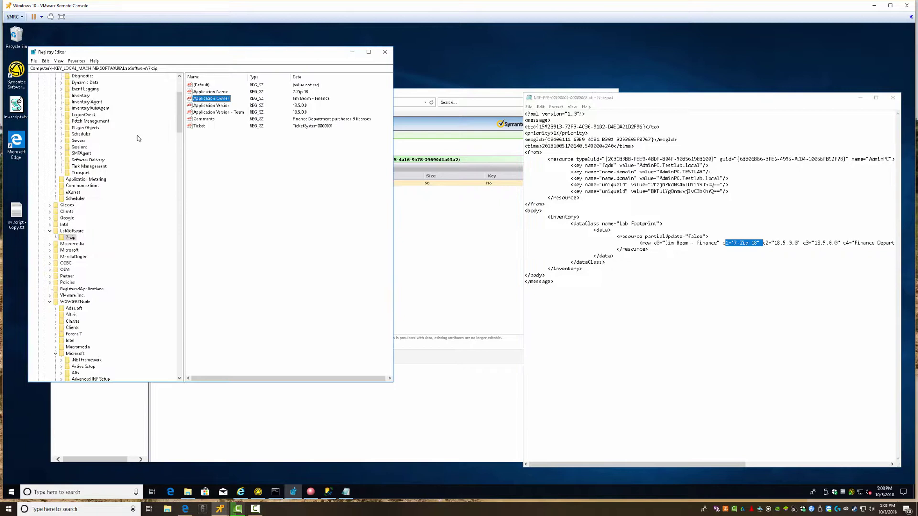
right_click(209, 92)
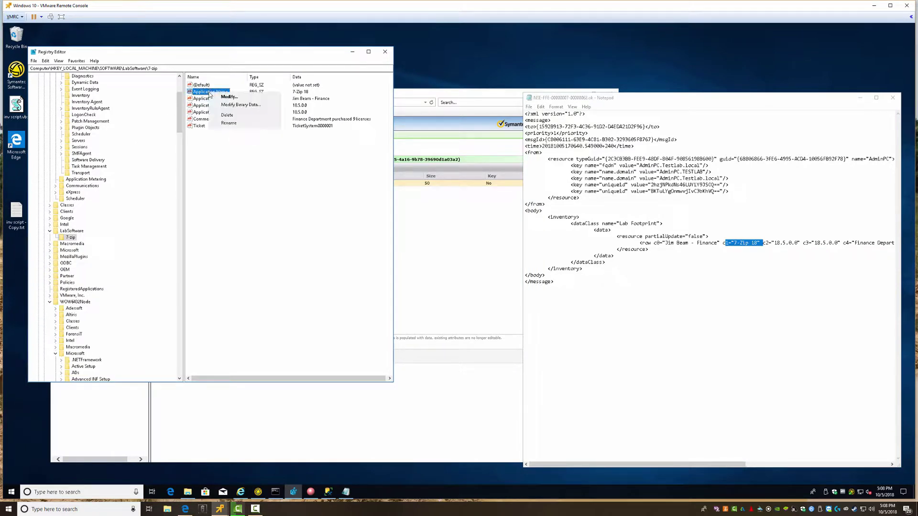
click(223, 125)
key(ctrl+c)
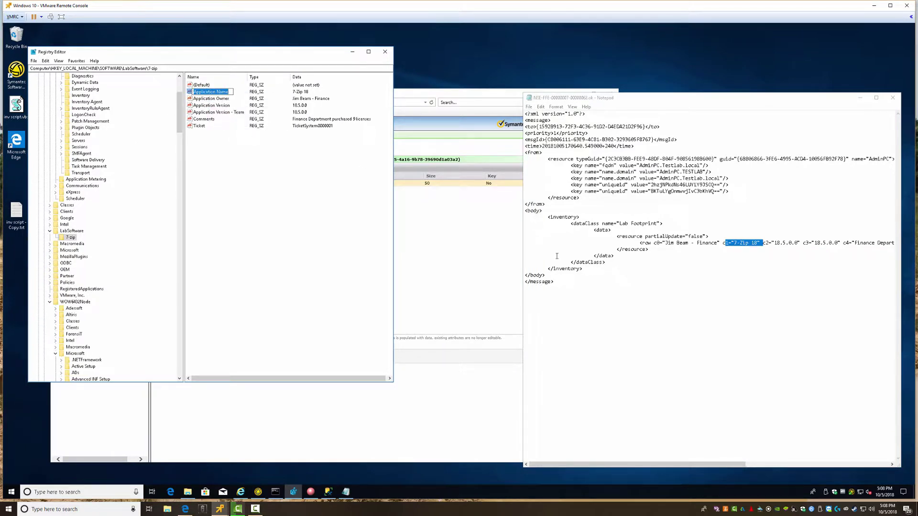
Add a Unicode String attribute named Application Name to Lab Footprint in the console, with maximum size 50, Key No and Data required No.
click(441, 241)
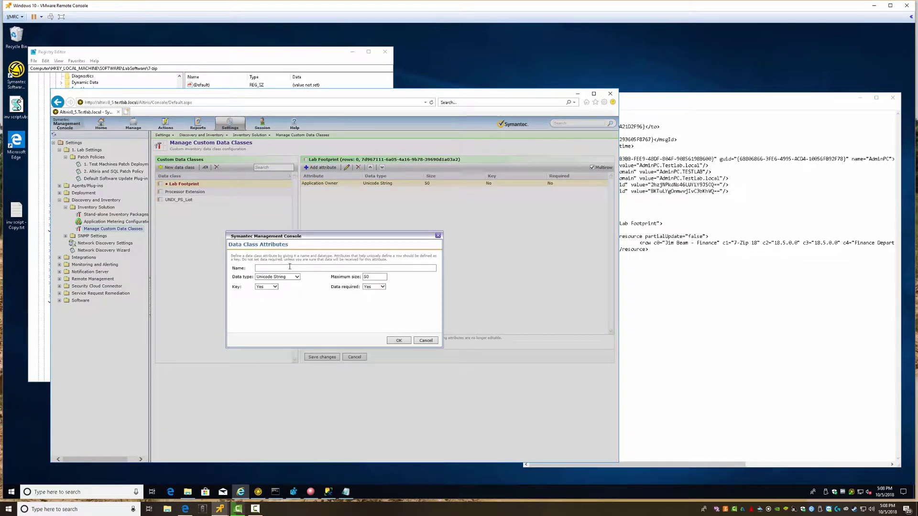
click(289, 266)
key(ctrl+v)
click(276, 287)
click(267, 295)
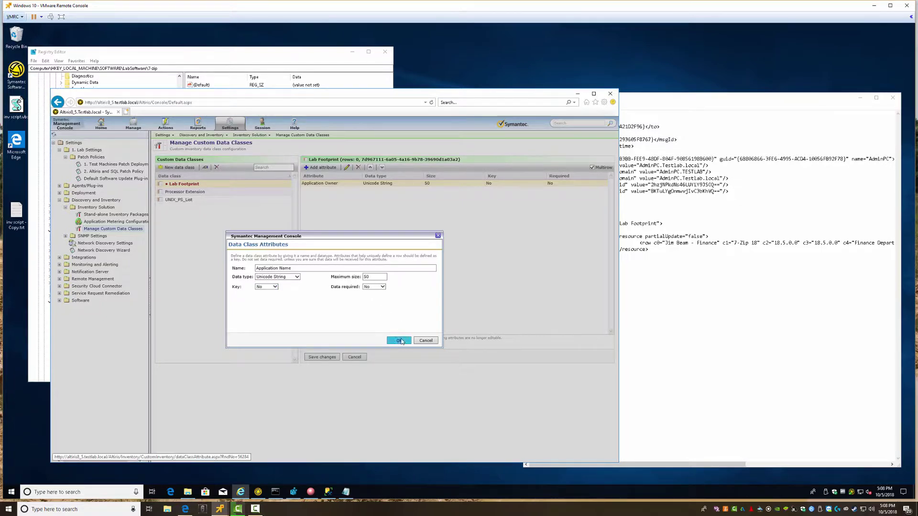
click(400, 340)
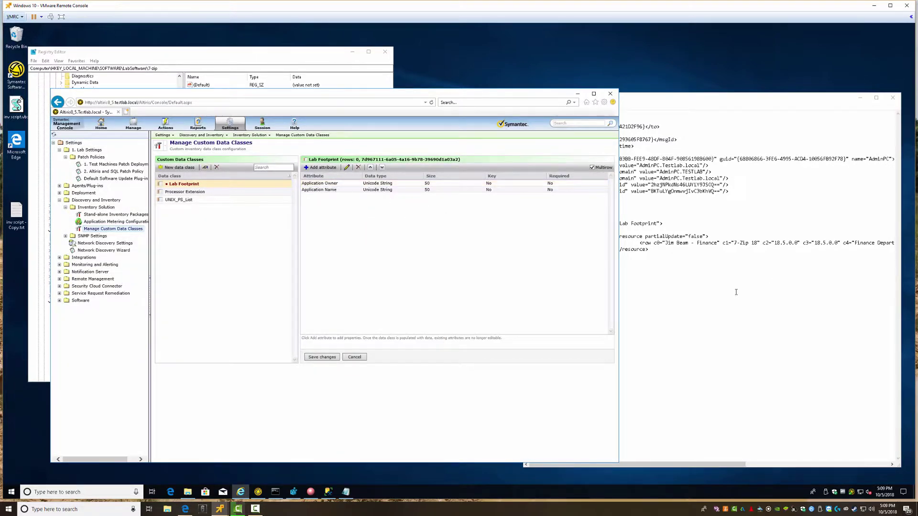
Highlight the row's c2 and c3 attributes in Notepad, then copy the Application Version value's name in Registry Editor.
click(742, 245)
drag(763, 244, 849, 245)
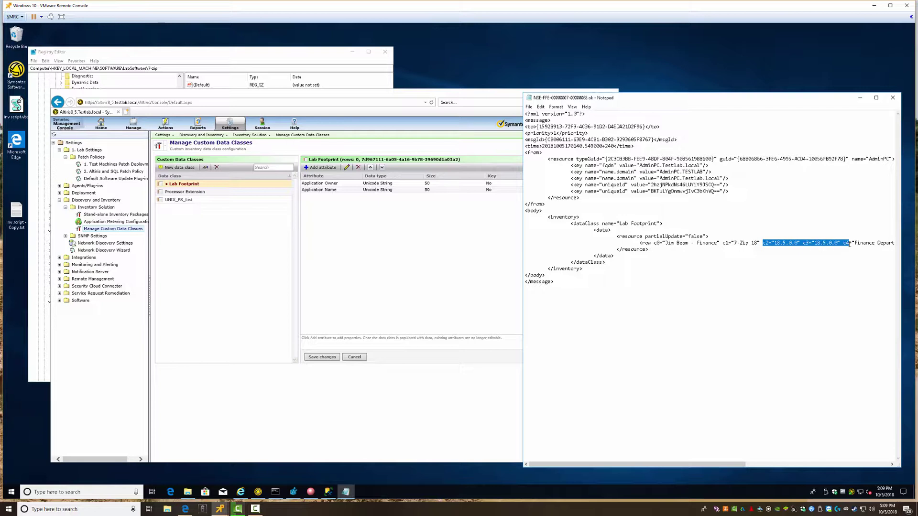
click(249, 57)
click(210, 92)
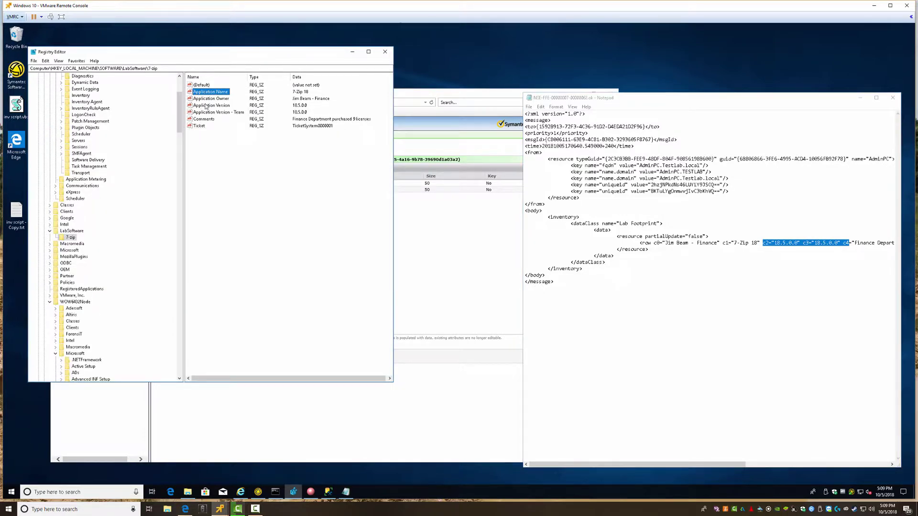
right_click(208, 105)
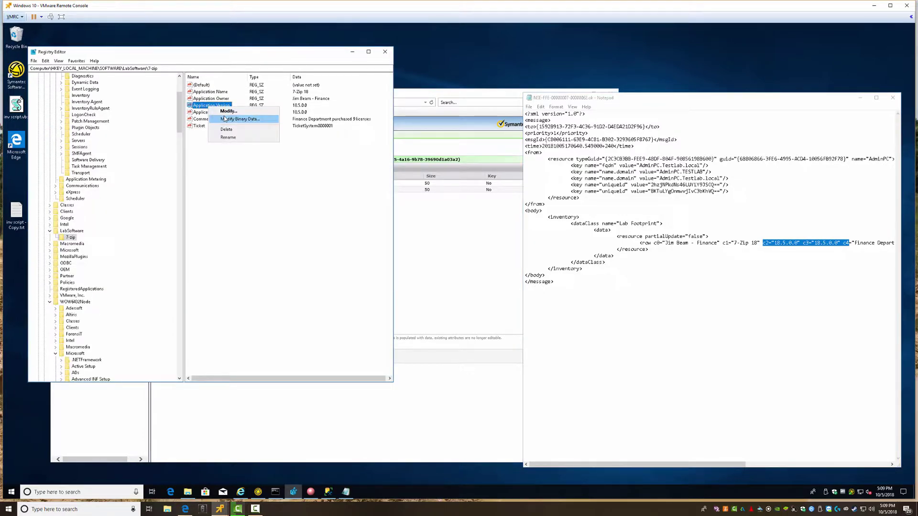
click(228, 138)
key(ctrl+c)
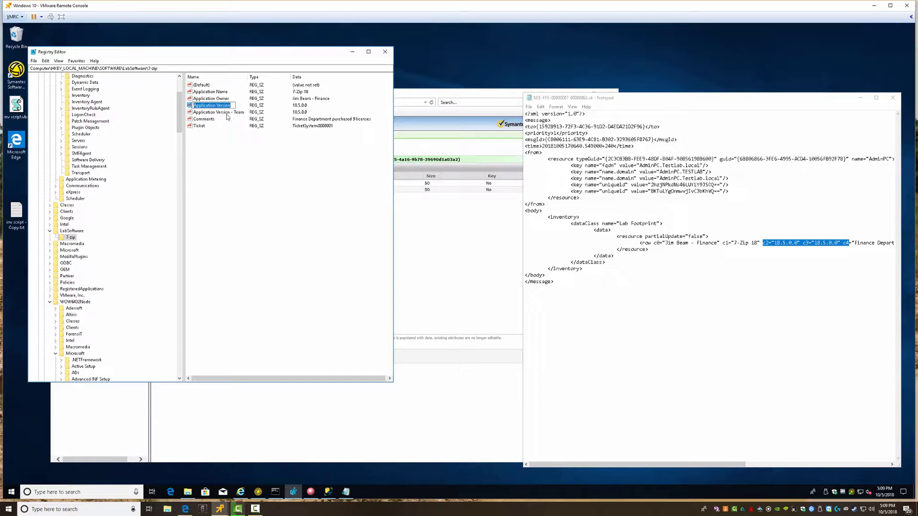
Add a Unicode String attribute named Application Version to Lab Footprint in the console, with maximum size 50, Key No and Data required No.
click(442, 221)
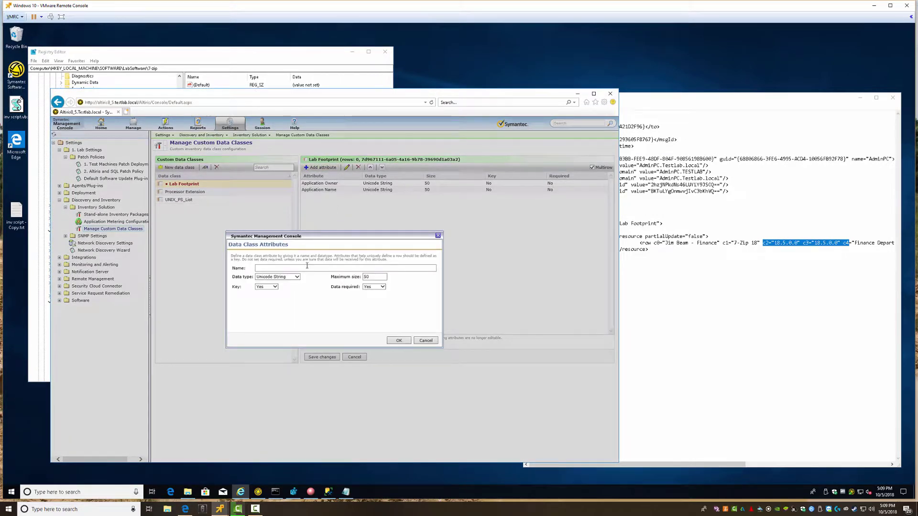
click(311, 268)
key(ctrl+v)
click(275, 287)
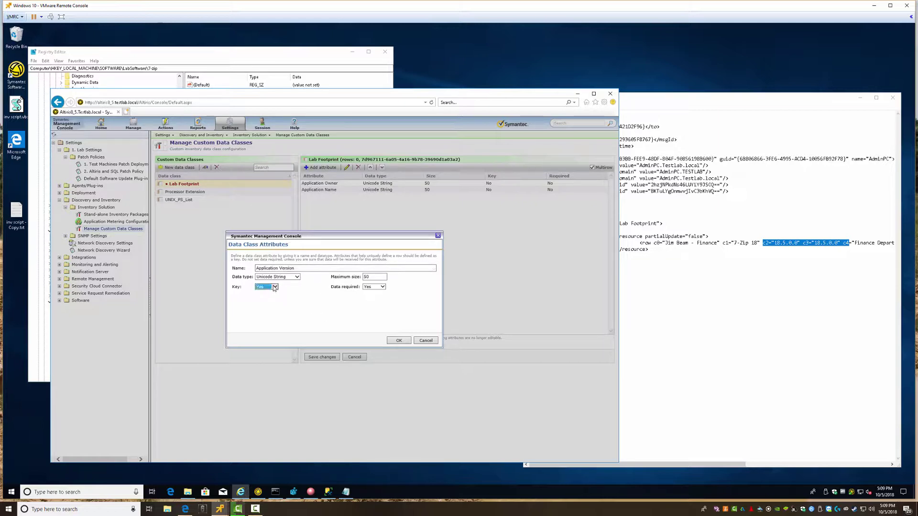
click(266, 292)
click(400, 340)
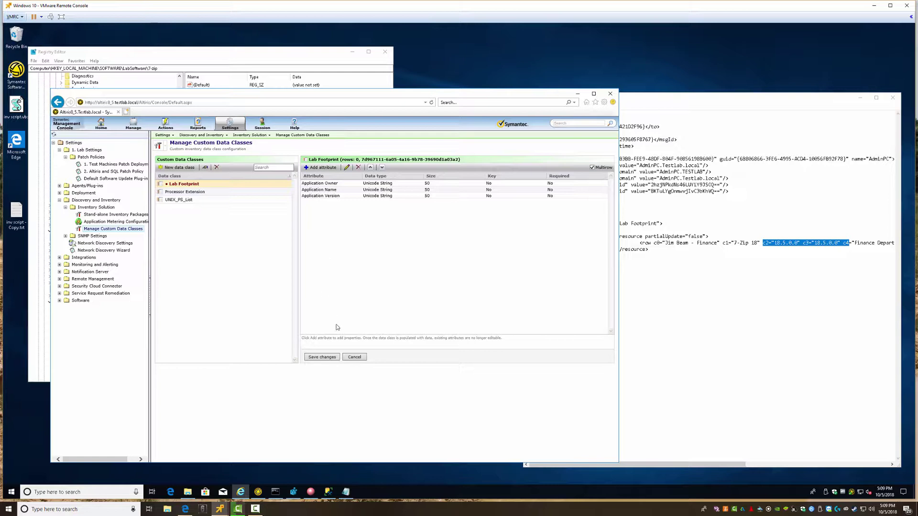
Switch to Registry Editor and copy the name of the Application Version - Team value under the 7-zip key.
click(234, 54)
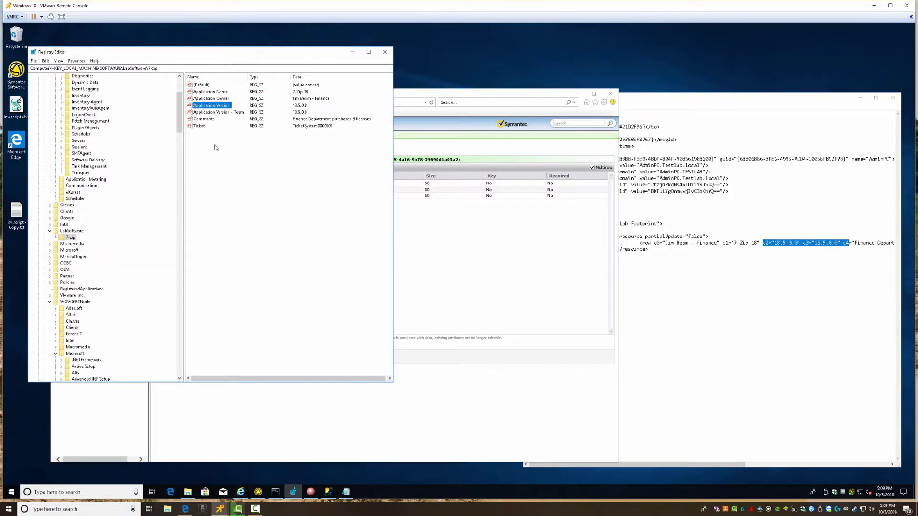
click(213, 112)
right_click(243, 115)
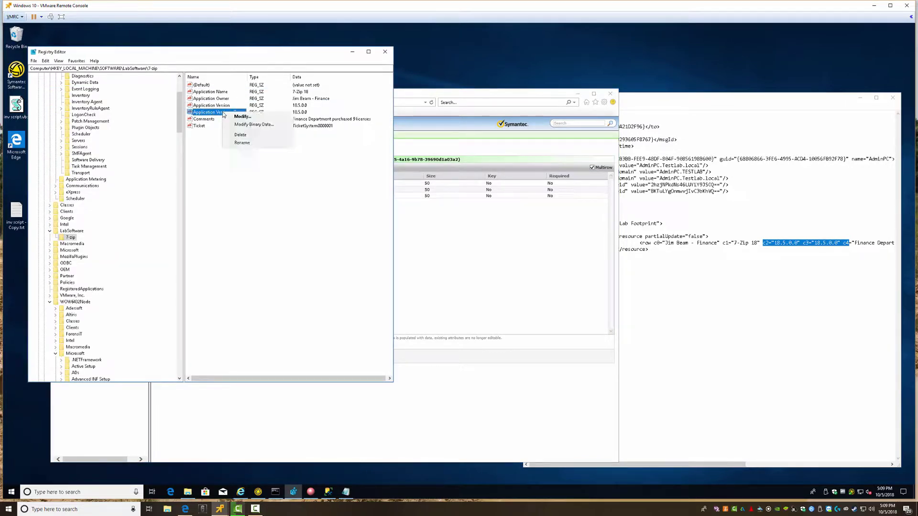
click(242, 143)
key(ctrl+c)
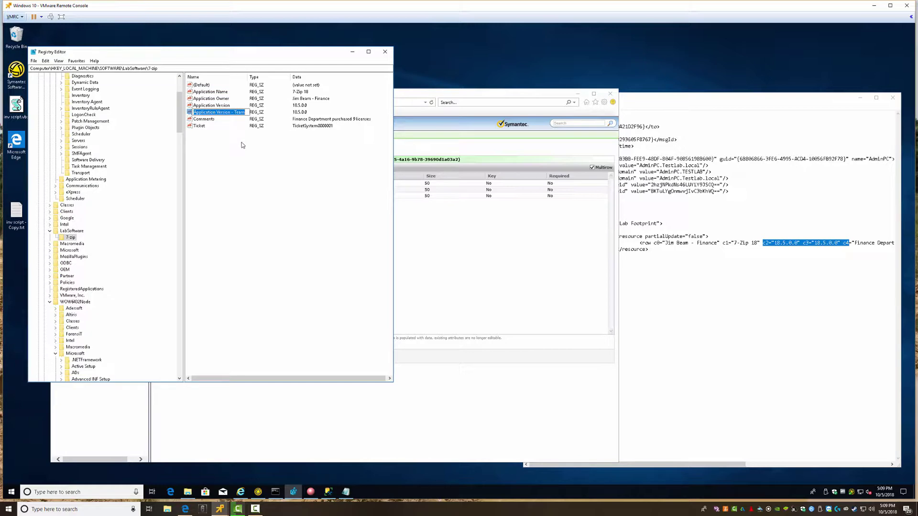
Add a Unicode String attribute named Application Version - Team to Lab Footprint in the console, with maximum size 50 and Key No.
click(464, 279)
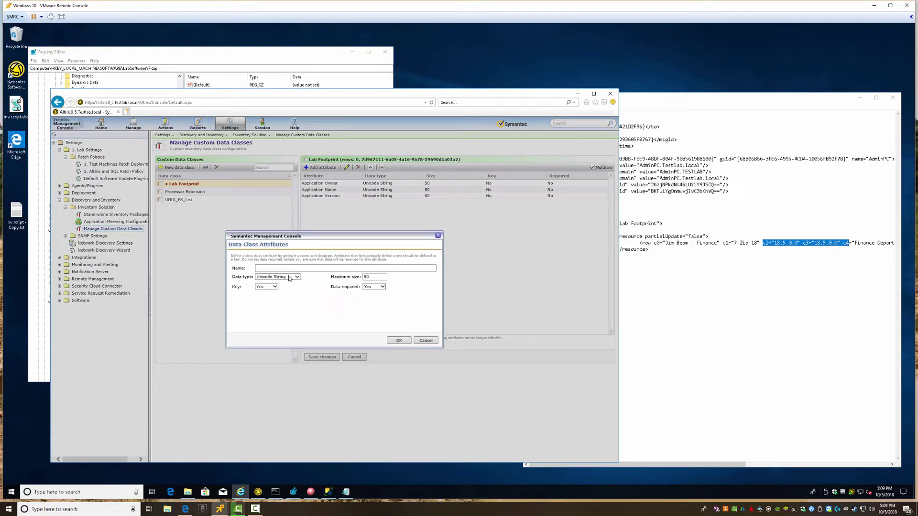
key(ctrl+v)
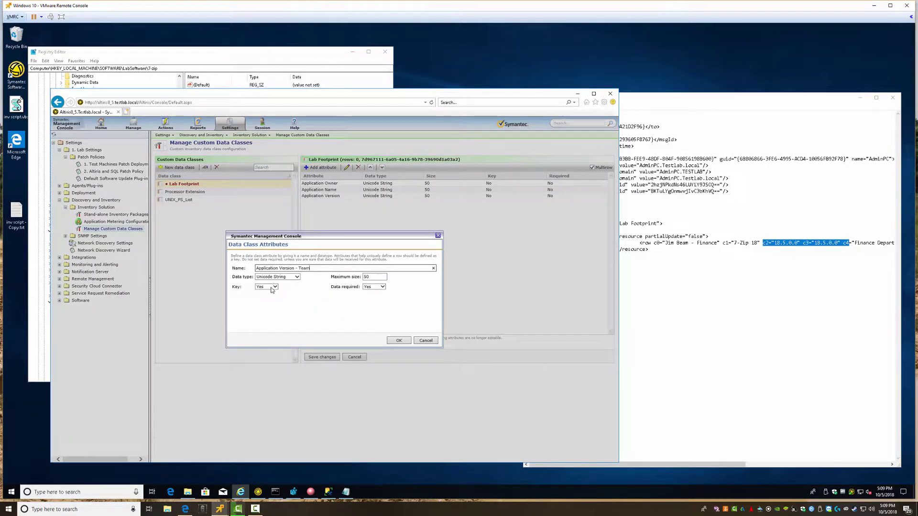
click(266, 286)
click(266, 299)
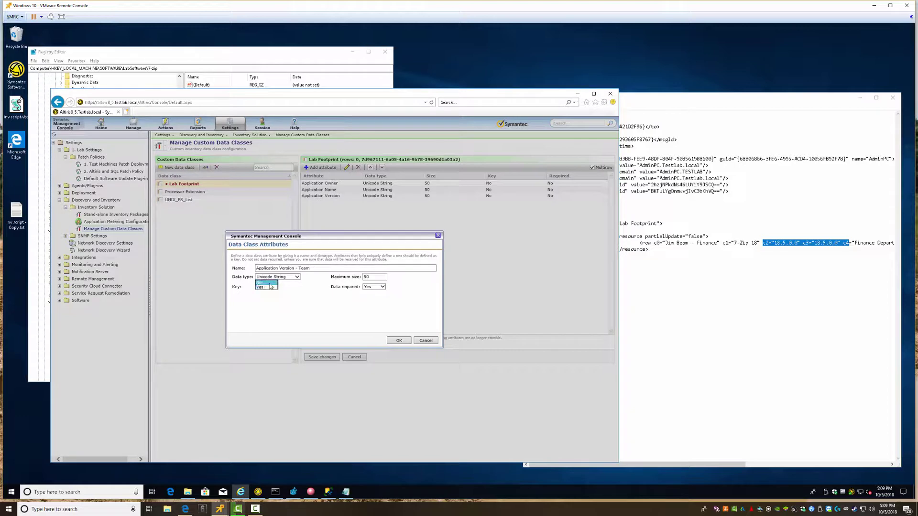
click(398, 340)
Switch to Registry Editor and copy the name of the Comments value under the 7-zip key.
click(257, 73)
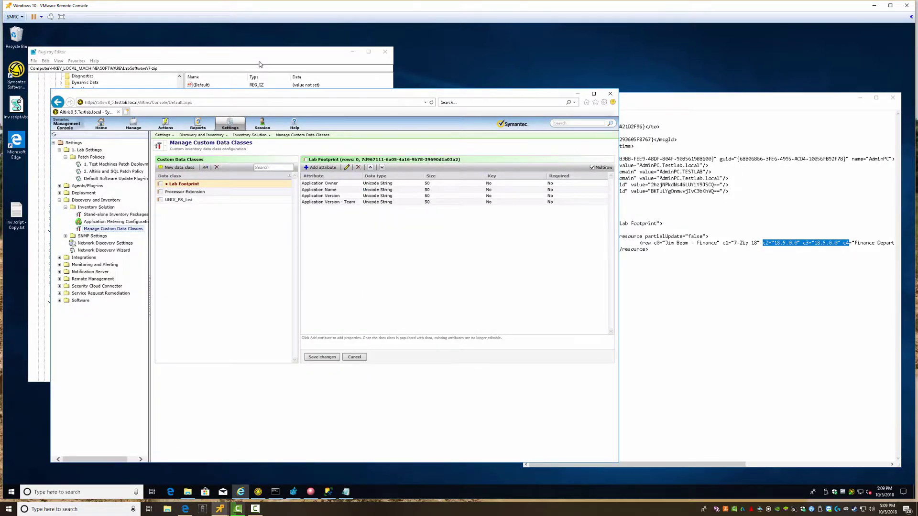
click(205, 119)
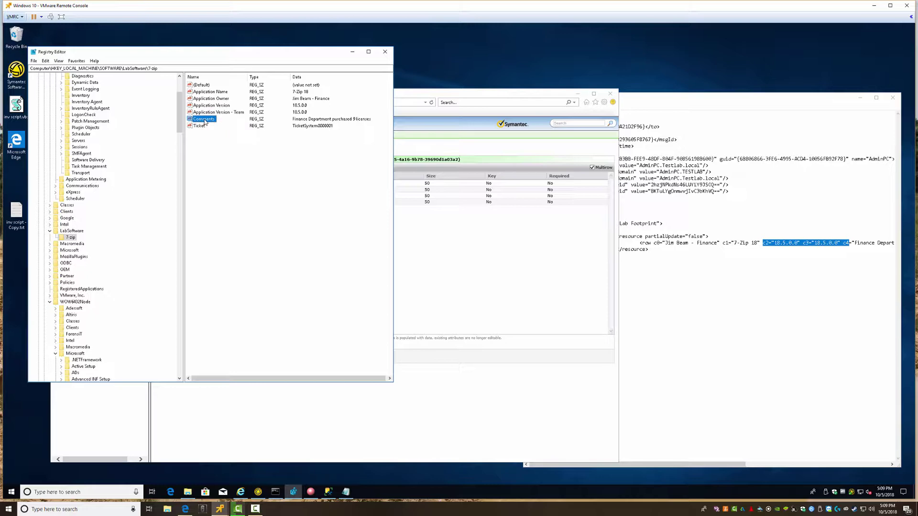
right_click(205, 121)
click(220, 151)
key(ctrl+c)
Add a Unicode String attribute named Comments to Lab Footprint in the console, with maximum size 150, Key No and Data required No.
click(399, 215)
click(319, 168)
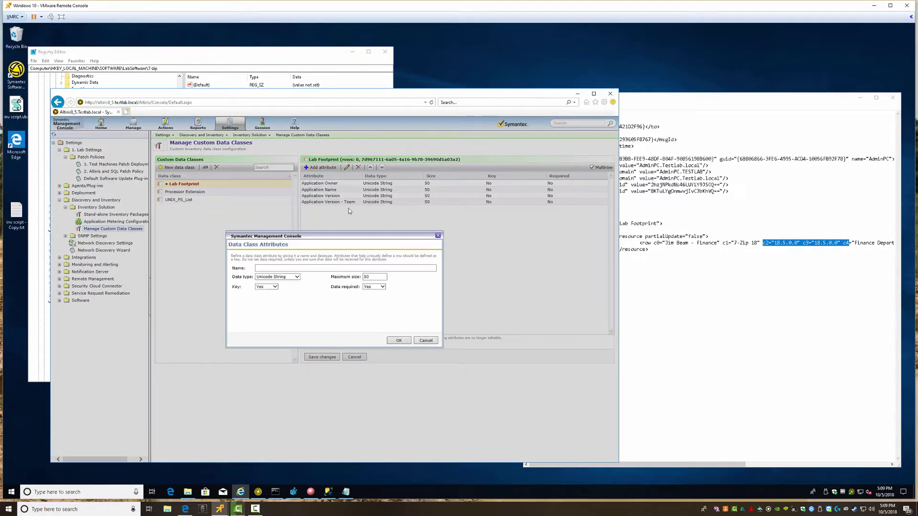
click(293, 268)
key(ctrl+v)
click(274, 287)
click(261, 282)
click(359, 276)
click(398, 340)
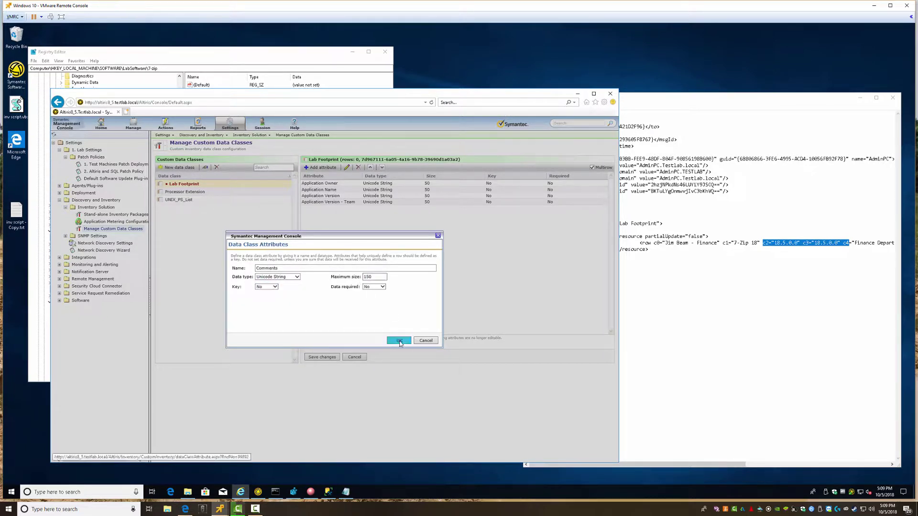
Check the remaining 7-zip registry value, then add a Unicode String attribute named Ticket to Lab Footprint, with maximum size 50, Key No and Data required No.
click(197, 67)
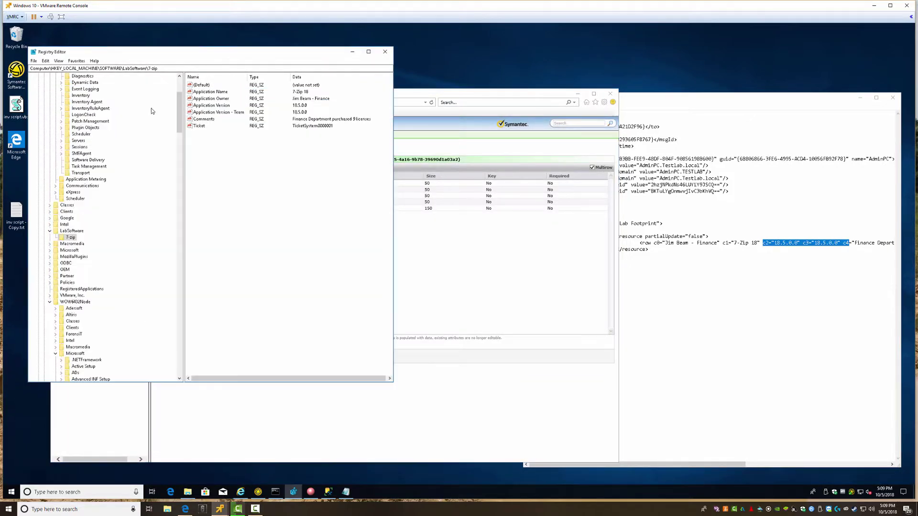
click(203, 118)
click(430, 239)
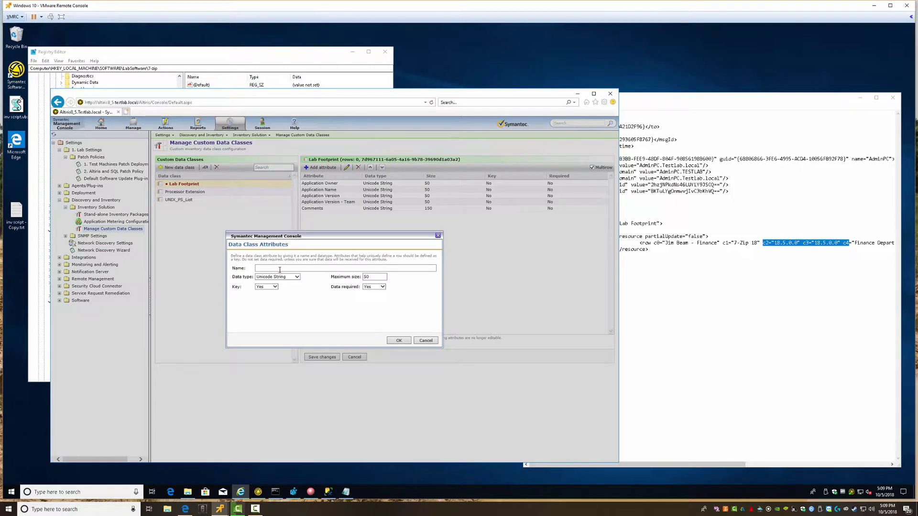
click(282, 267)
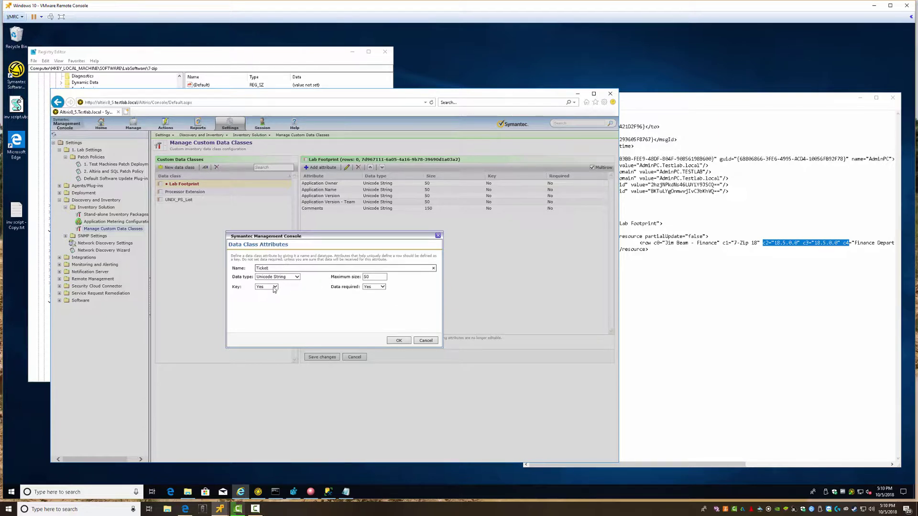
click(275, 287)
click(265, 297)
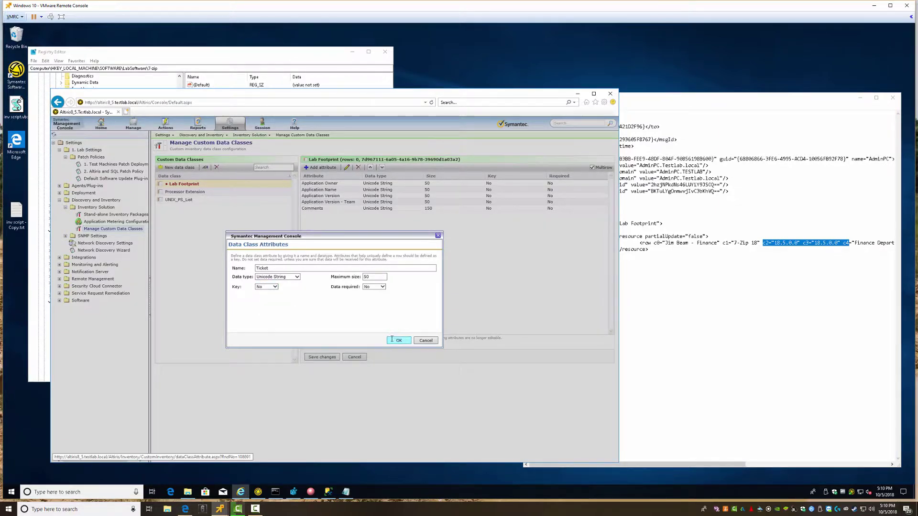
click(391, 339)
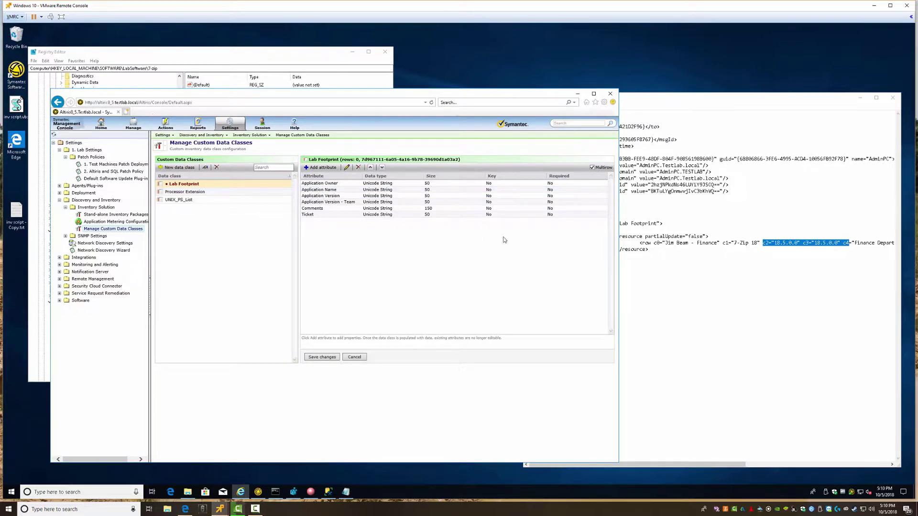
Switch to SQL Server Management Studio and expand the Tables folder of the Symantec_CMDB database.
click(328, 492)
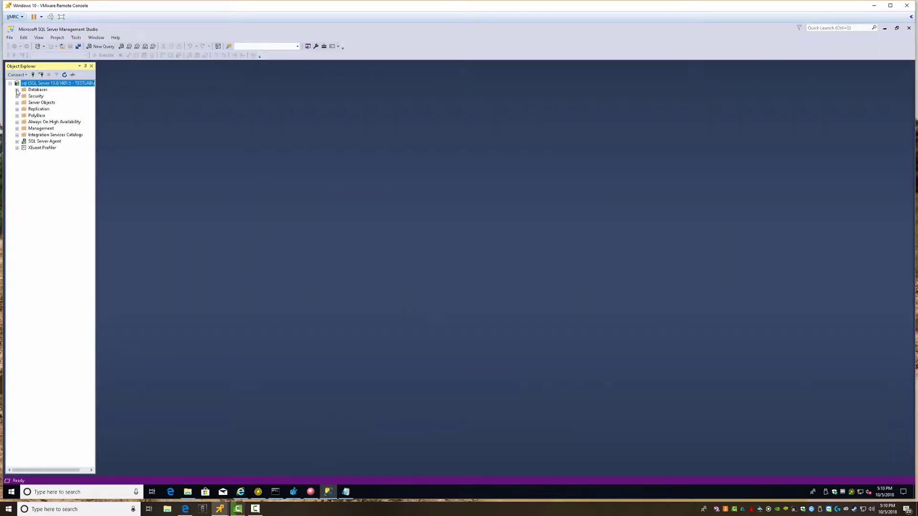
click(16, 90)
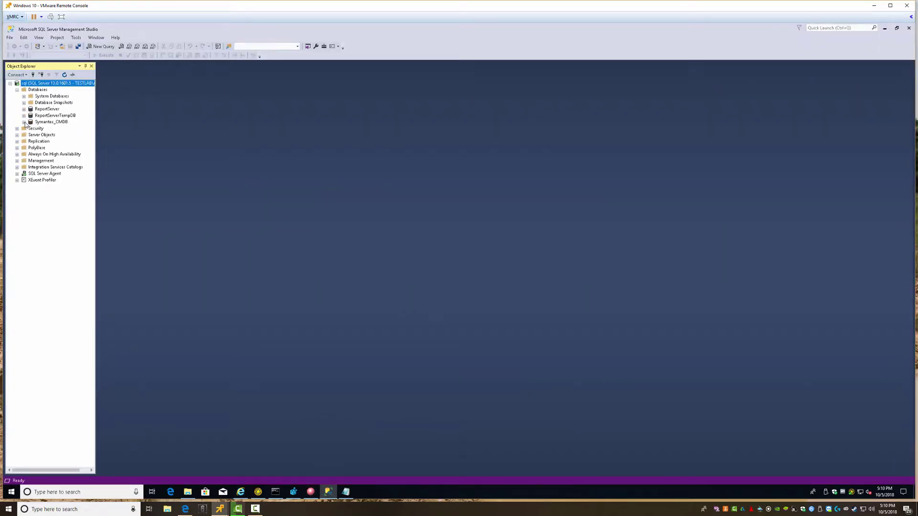
click(24, 122)
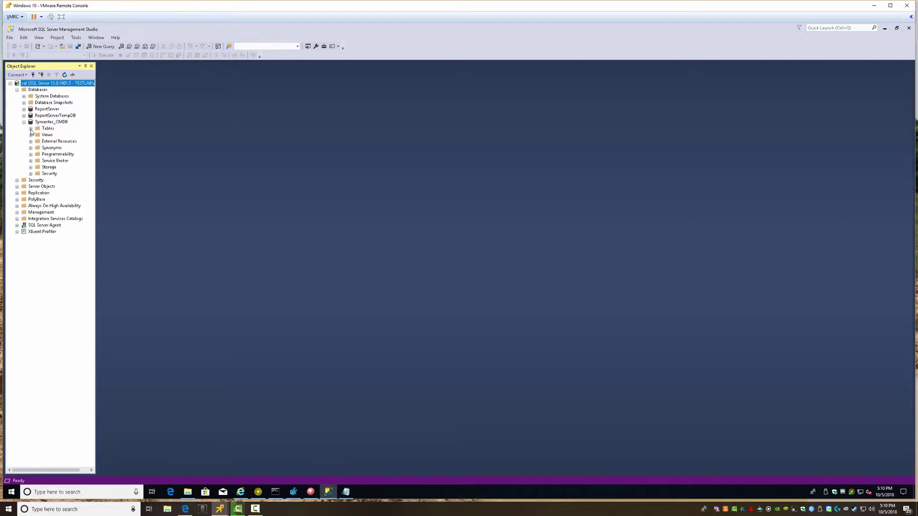
click(31, 129)
key(alt+Tab)
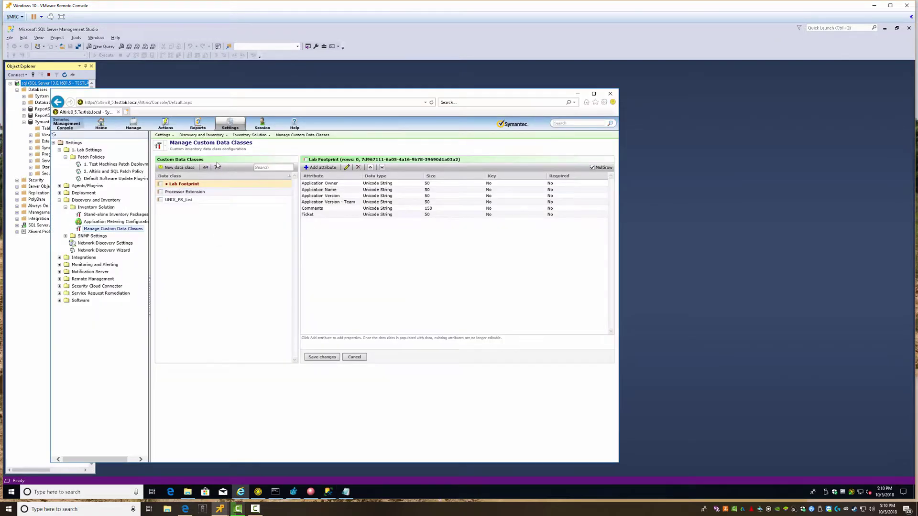
key(alt+Tab)
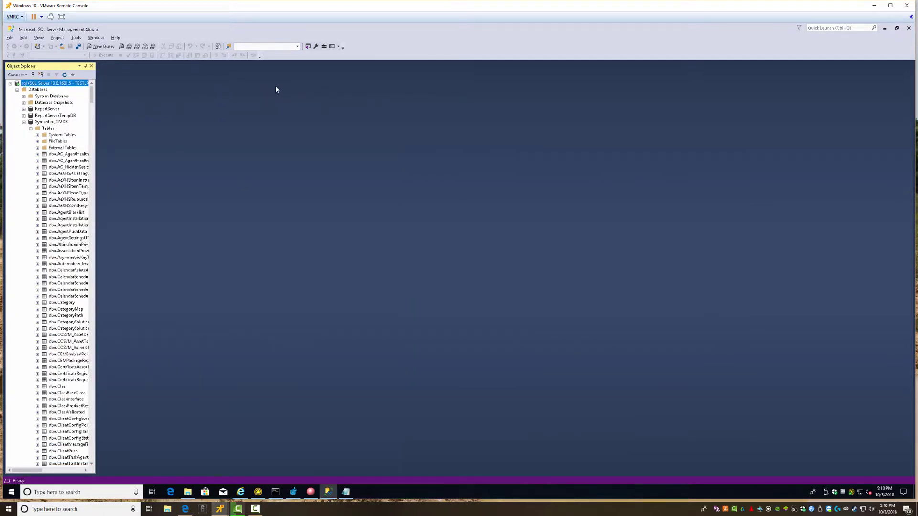
Widen Object Explorer and check the dbo.Inv_ tables around the alphabetical place of a Lab Footprint table.
scroll(58, 311, down, 20)
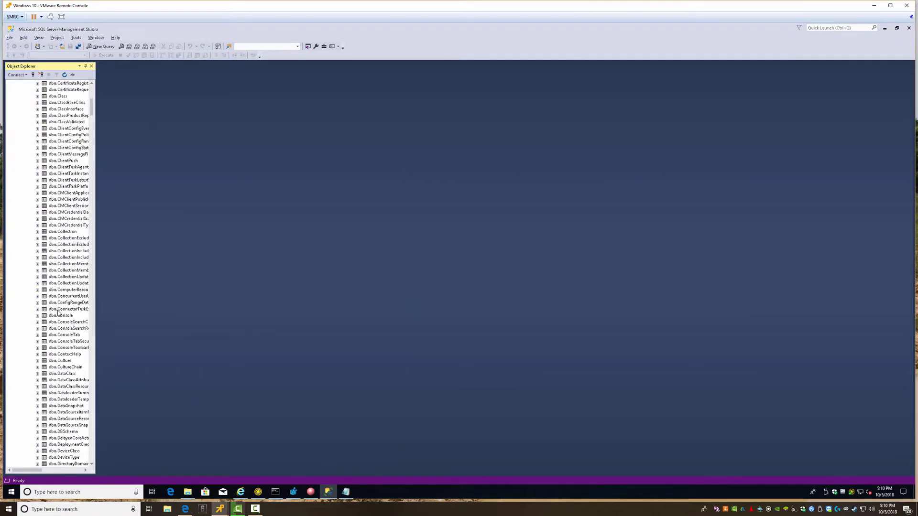
scroll(58, 310, down, 20)
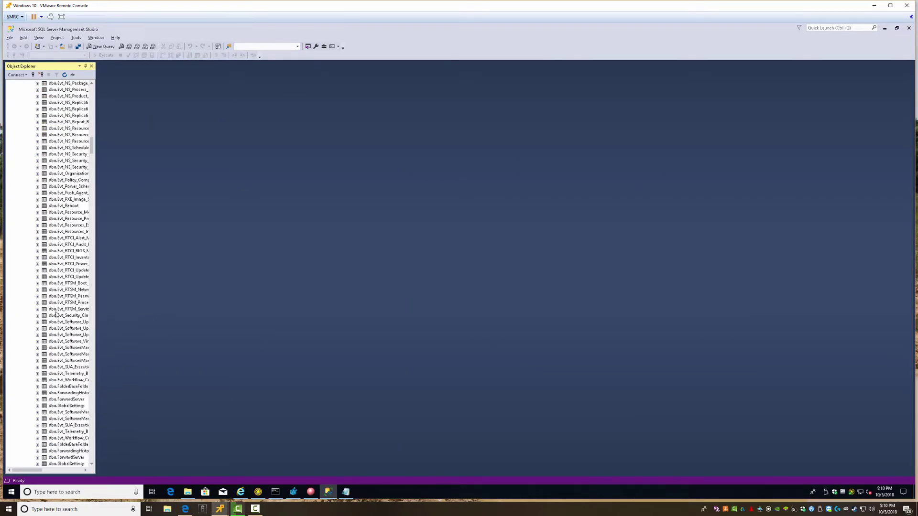
scroll(57, 316, down, 15)
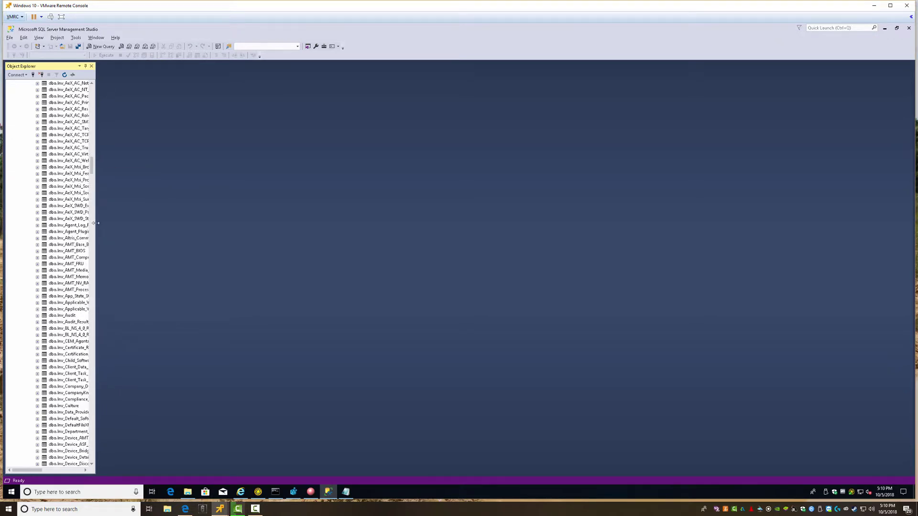
drag(96, 226, 175, 225)
scroll(95, 326, down, 20)
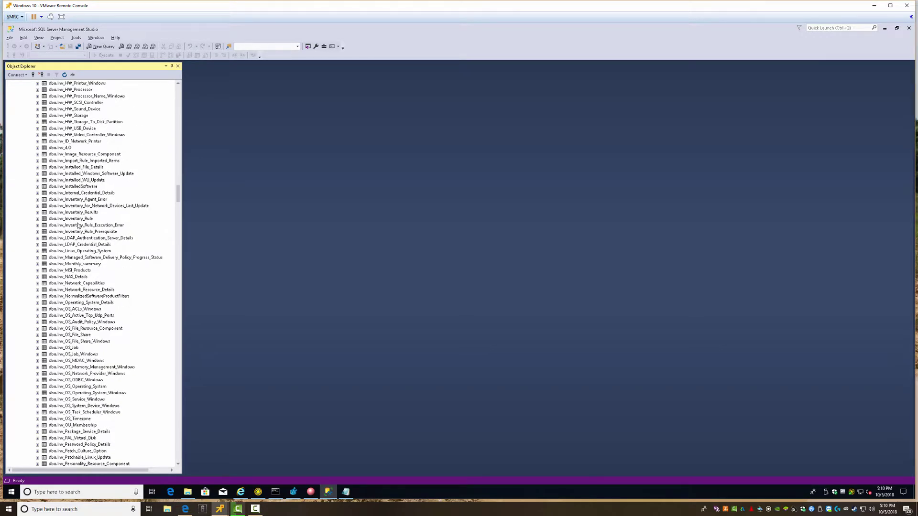
click(71, 237)
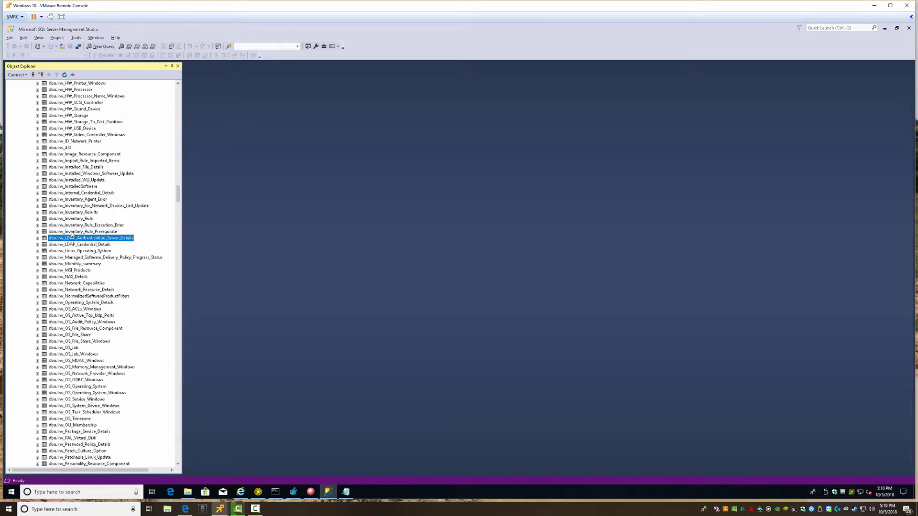
Switch to the Symantec Management Console and save the changes to the Lab Footprint data class.
key(alt+Tab)
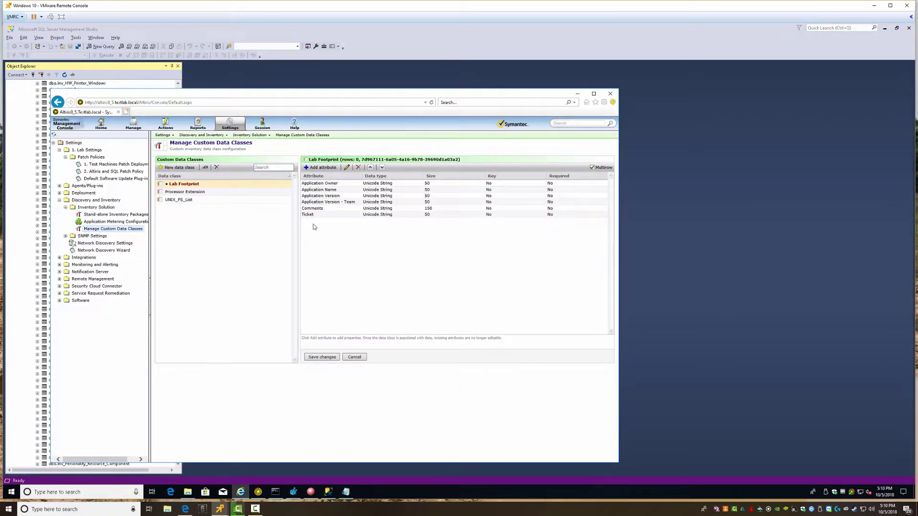
drag(267, 97, 328, 98)
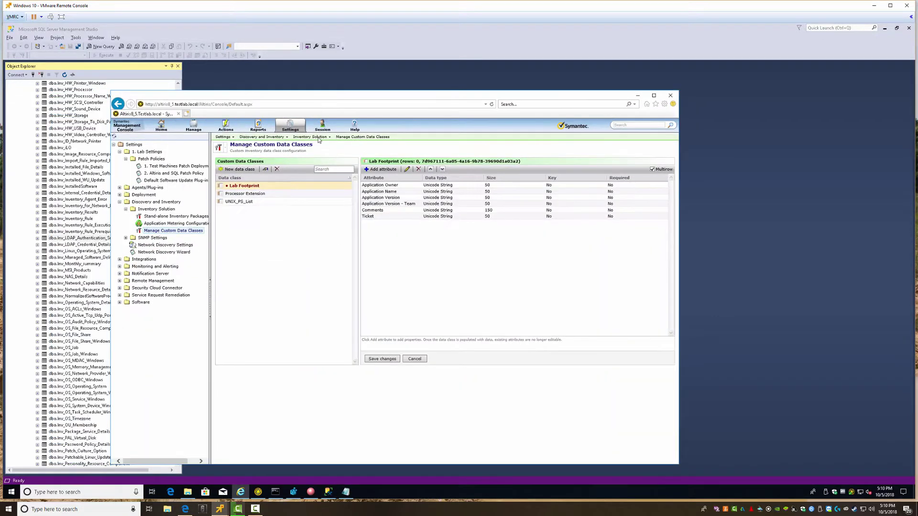
click(381, 359)
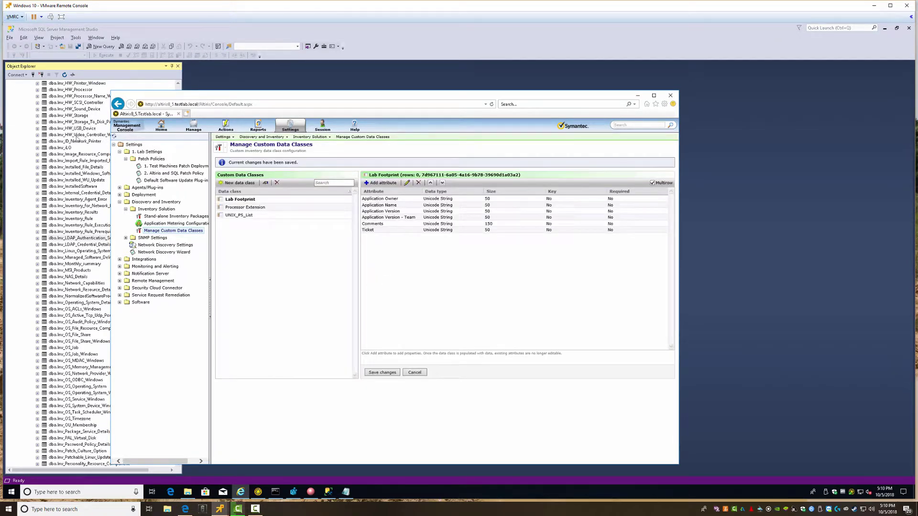
Refresh the Symantec_CMDB Tables folder in SQL Server Management Studio and select the dbo.Inv_Lab_Footprint table.
click(67, 78)
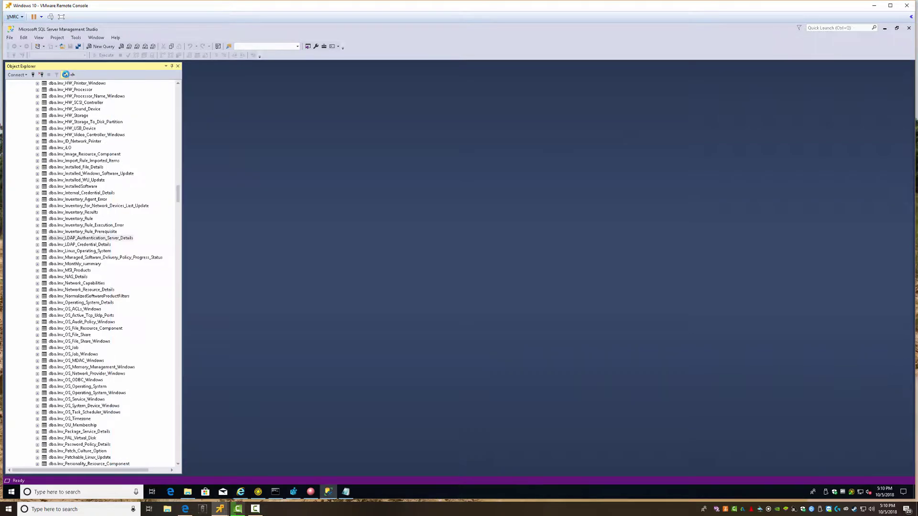
click(81, 232)
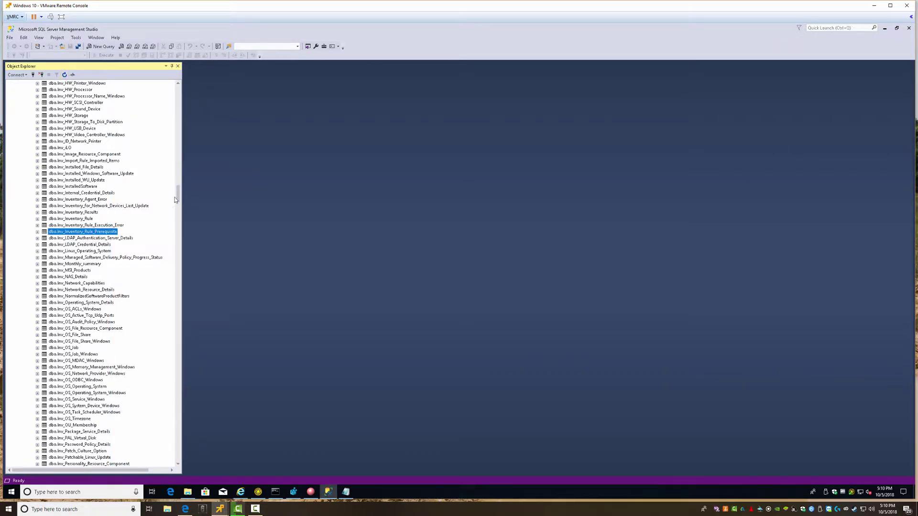
drag(178, 194, 171, 80)
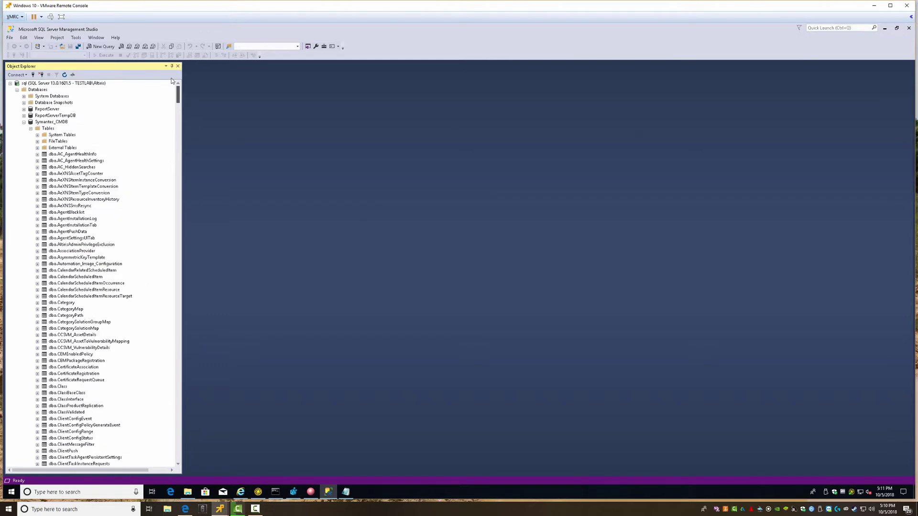
right_click(47, 128)
click(84, 172)
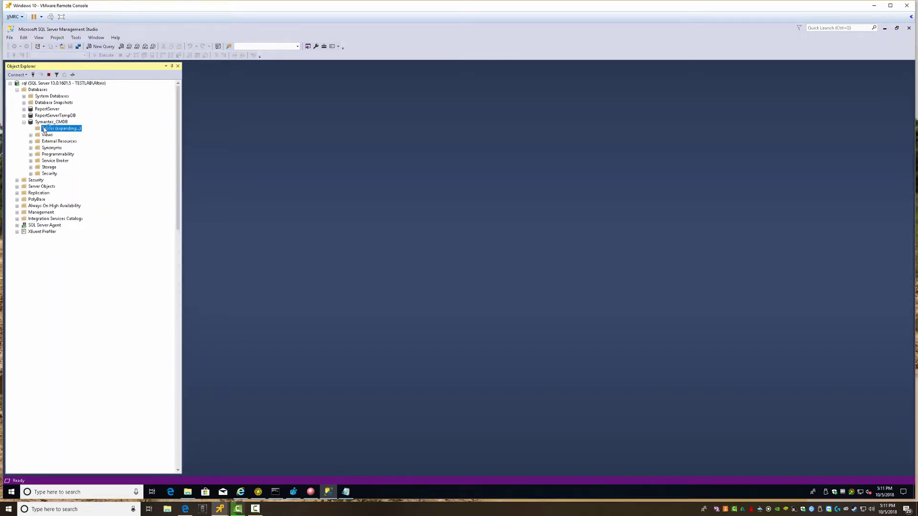
scroll(89, 245, down, 13)
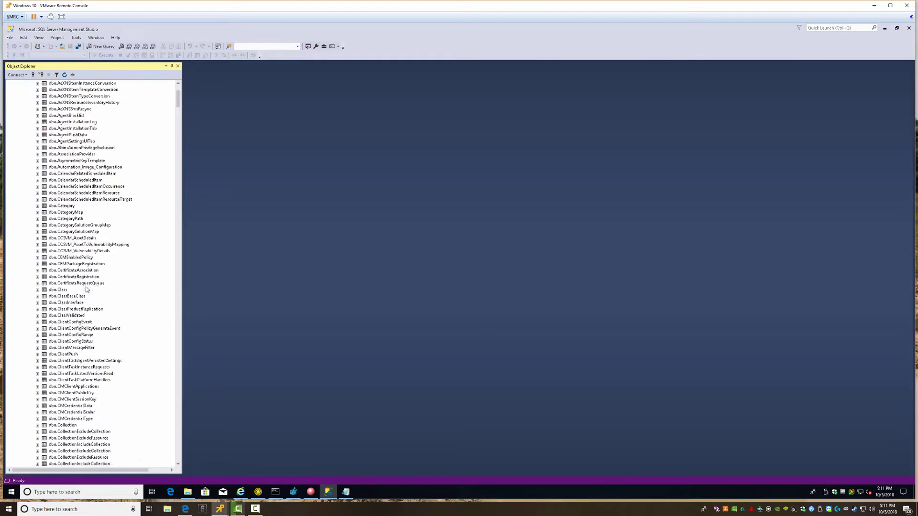
scroll(93, 259, down, 20)
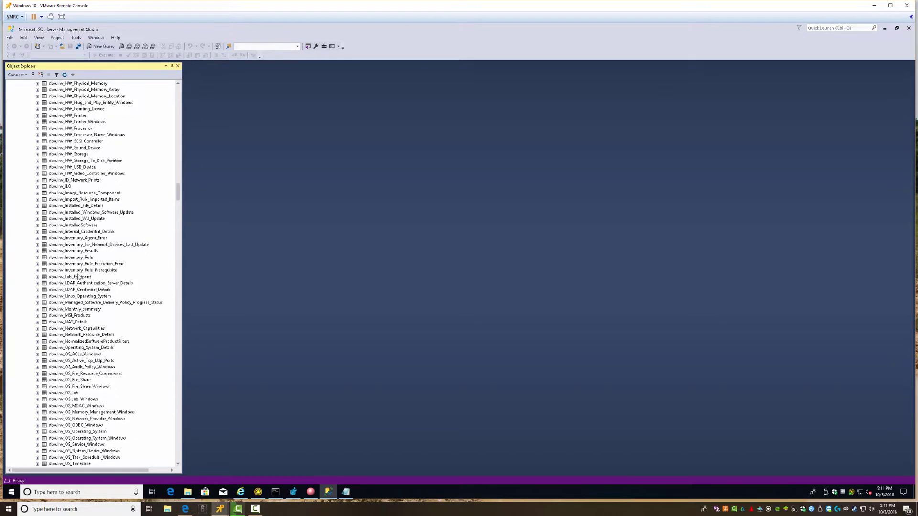
click(79, 277)
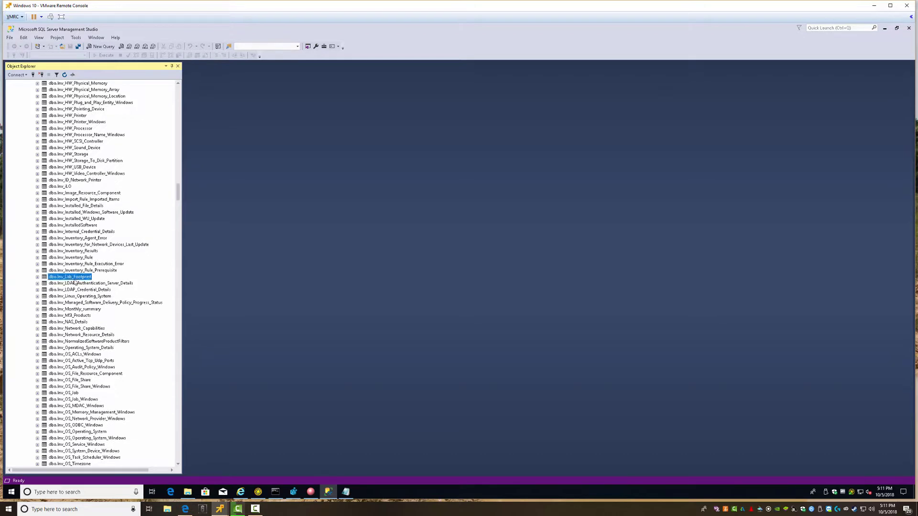
Write and execute a new query selecting all columns from Inv_Lab_Footprint.
click(100, 46)
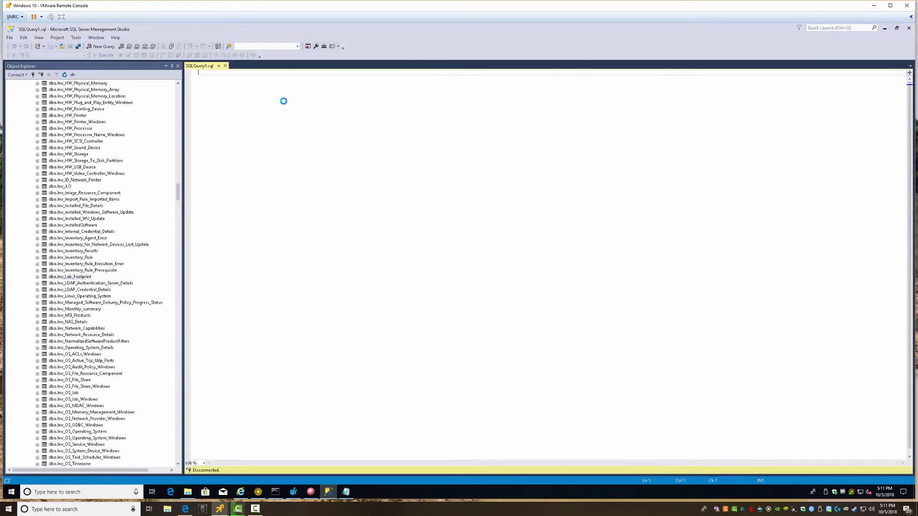
text(seel)
key(BackSpace)
key(BackSpace)
text(lect)
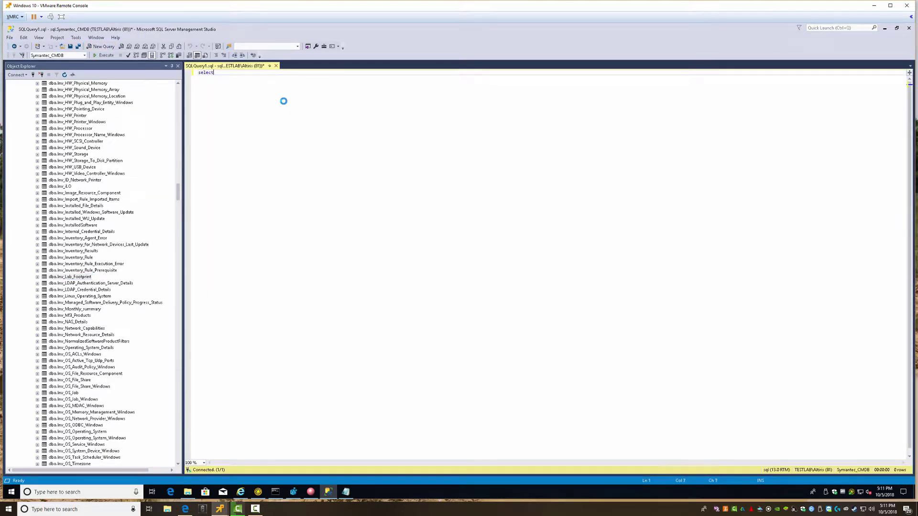
text( *)
key(Return)
text(from inv_)
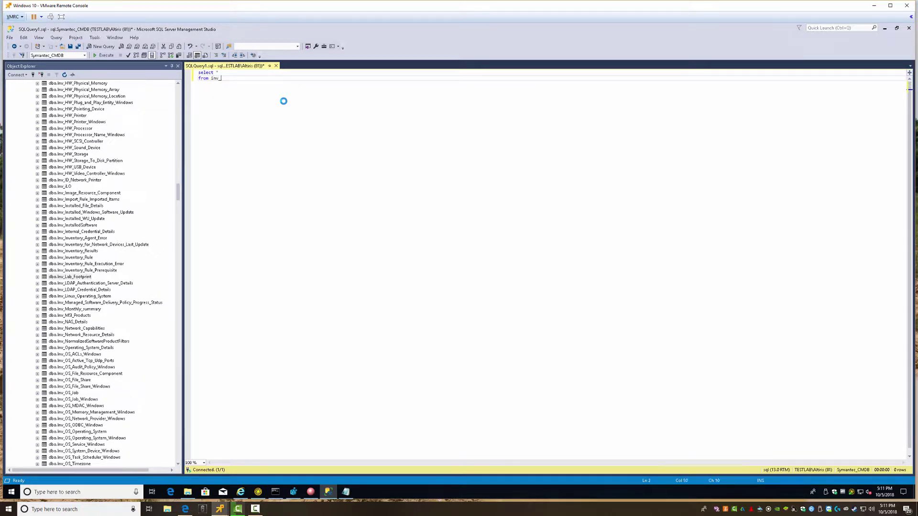
text(lab_f)
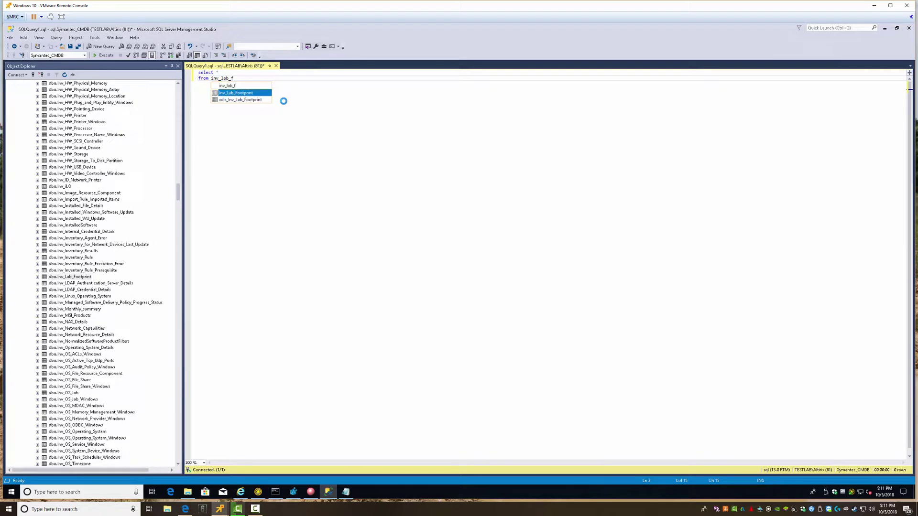
key(Tab)
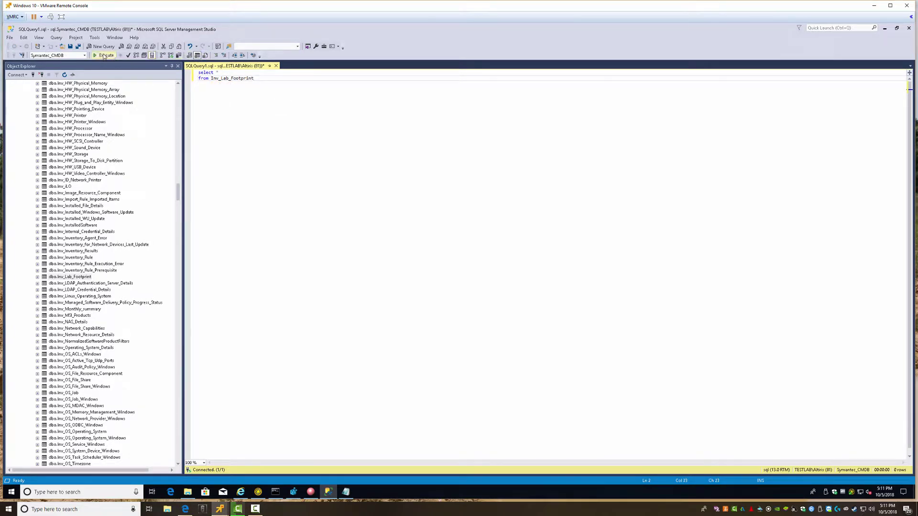
click(104, 56)
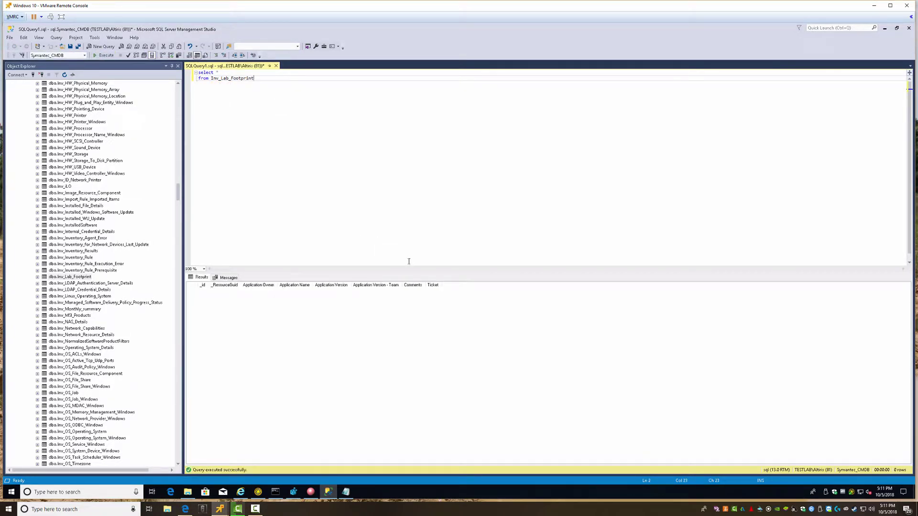
Switch to the Symantec Management Console, check the name and Guid in the Lab Footprint data class properties, and close them.
key(alt+Tab)
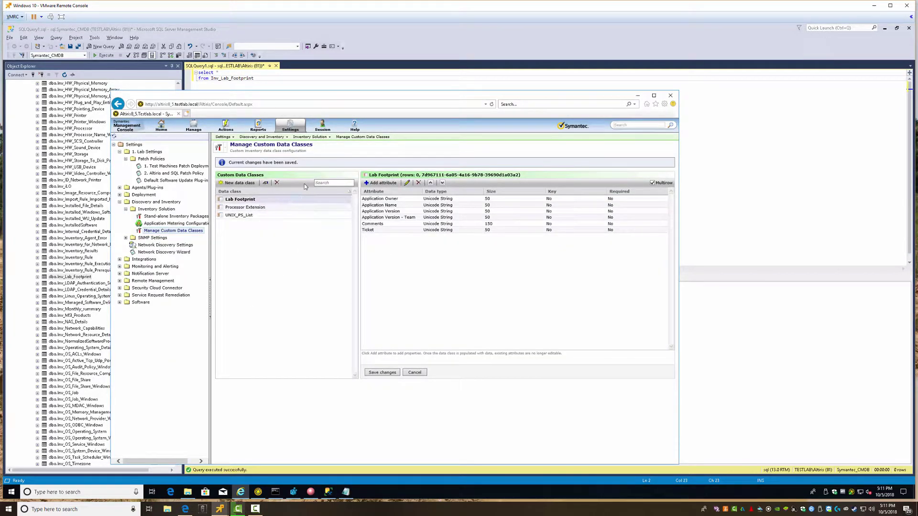
right_click(244, 202)
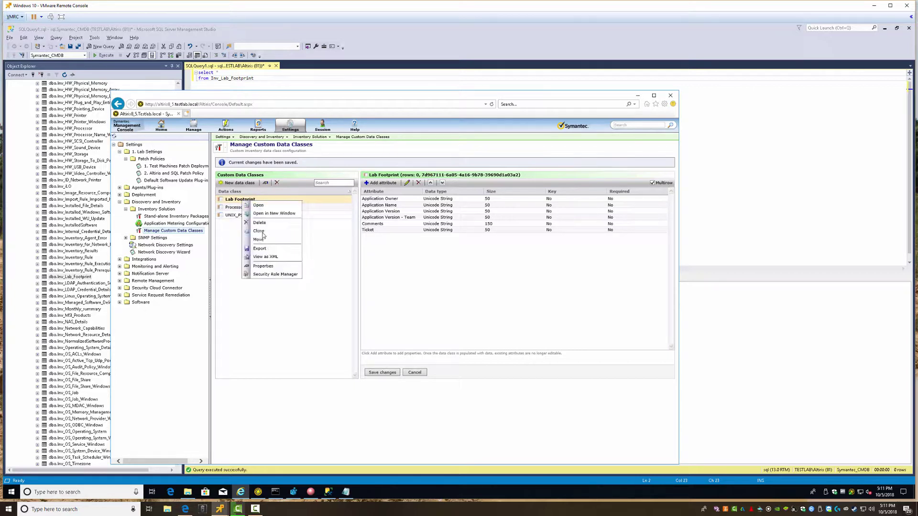
click(263, 266)
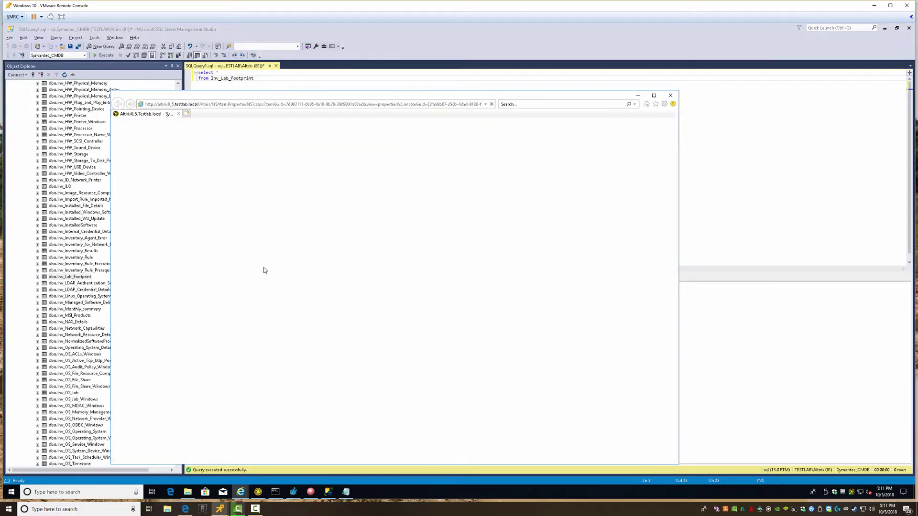
drag(157, 204, 244, 205)
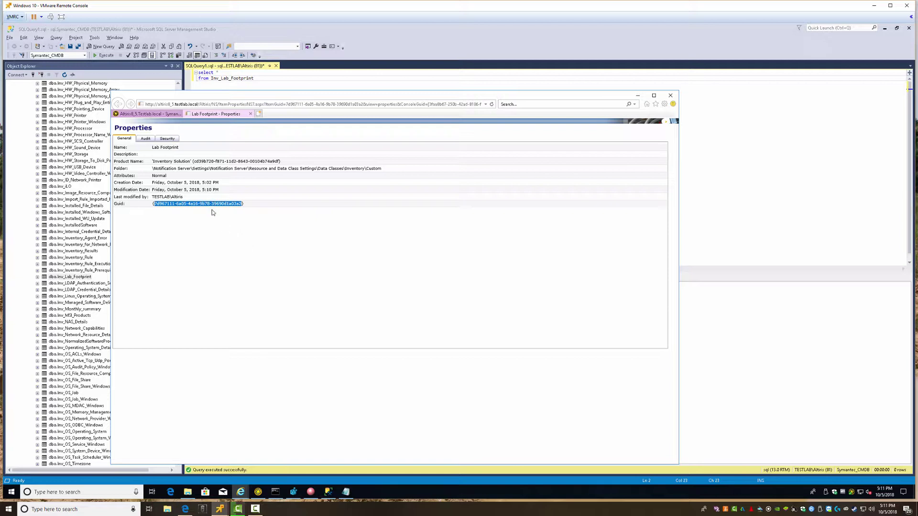
click(211, 236)
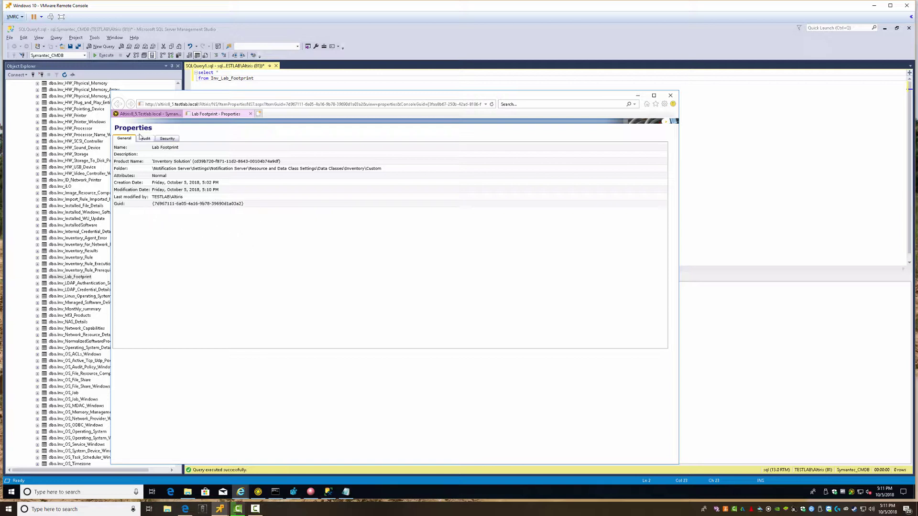
triple_click(158, 147)
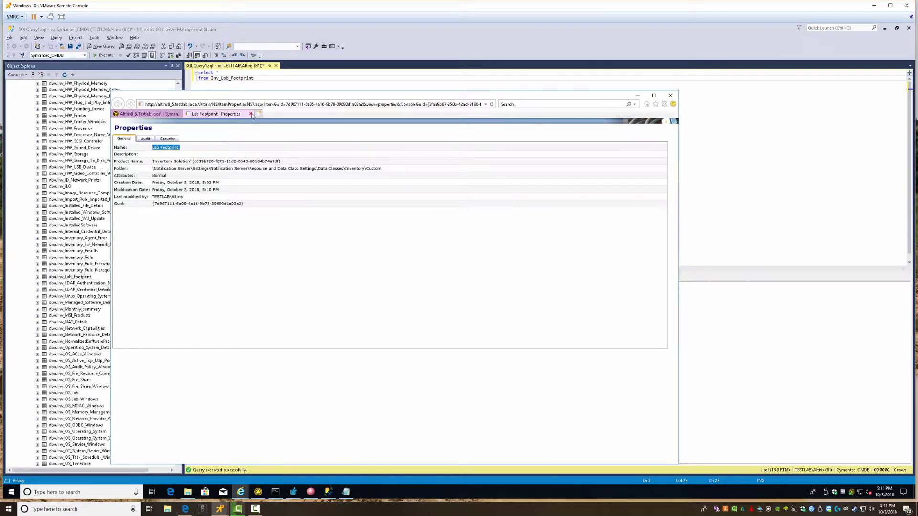
key(ctrl+w)
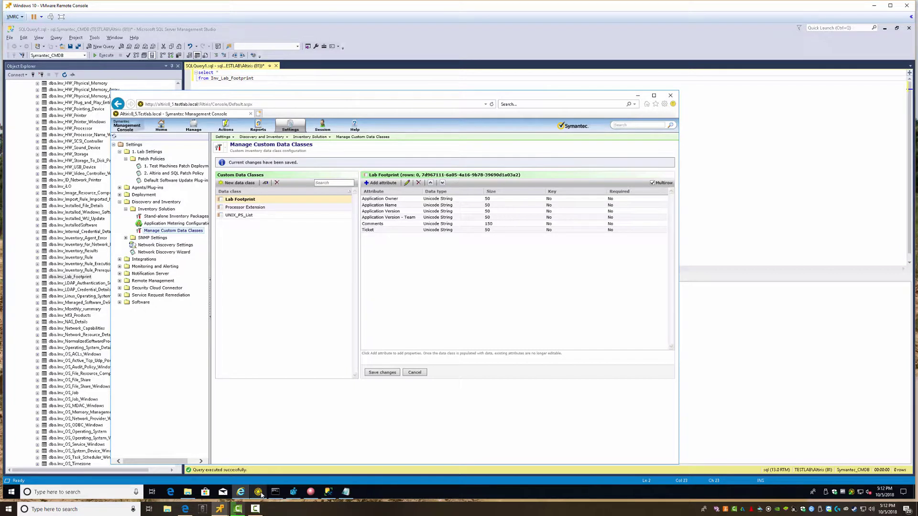
mouse_move(327, 495)
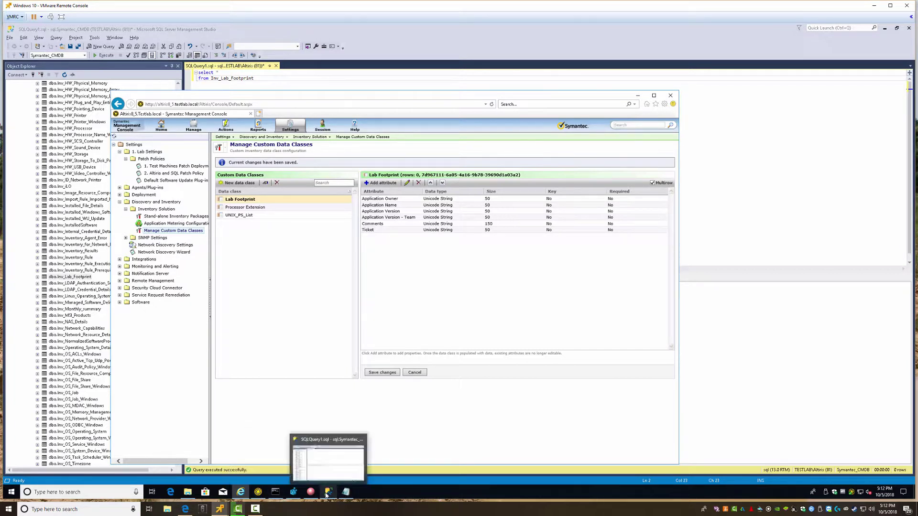
mouse_move(258, 493)
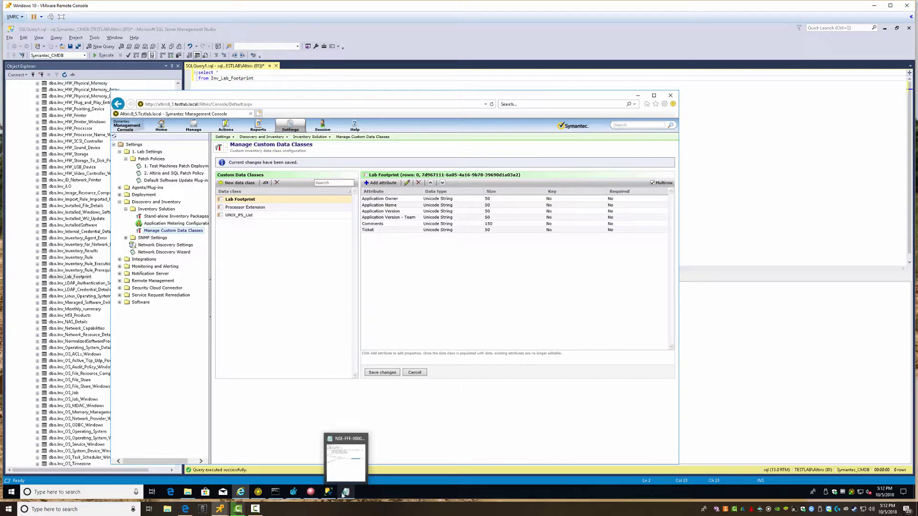
Open the software management view with its deliverable Software Releases and select the 7-Zip 18 64bit release.
click(194, 125)
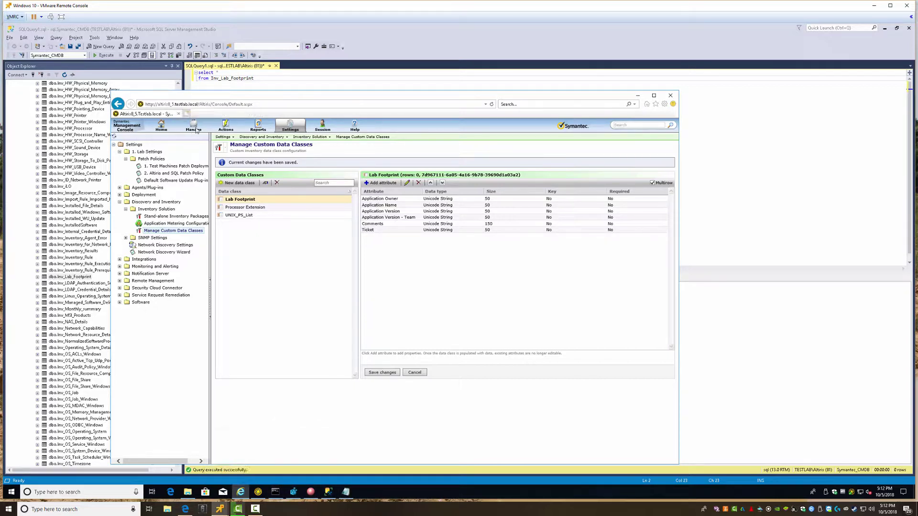
click(207, 146)
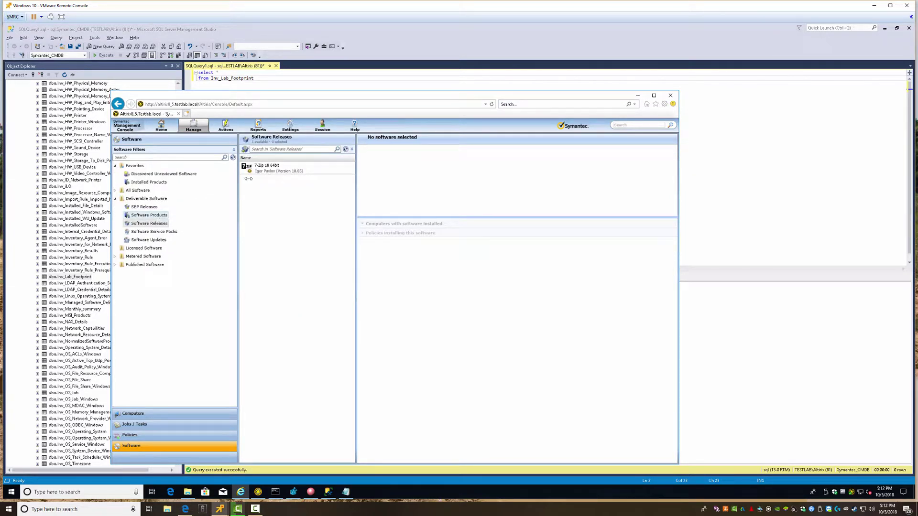
right_click(262, 169)
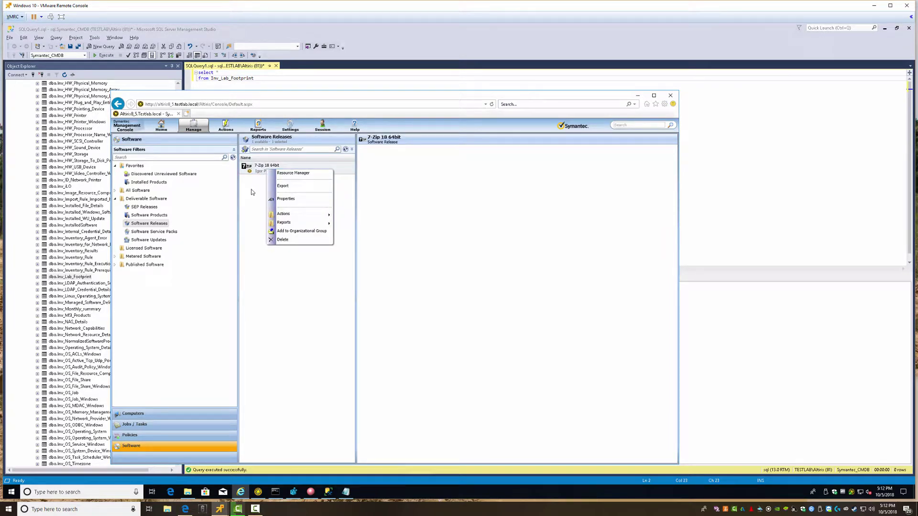
click(252, 191)
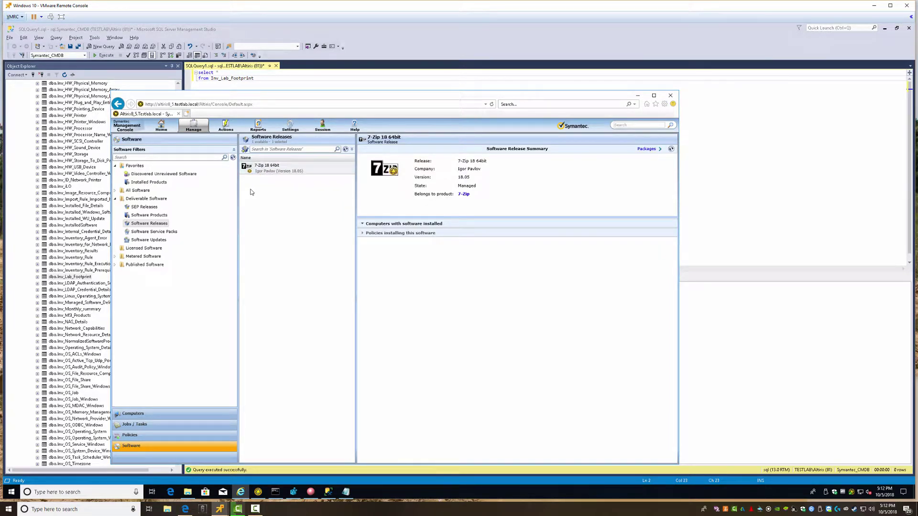
key(alt+Tab)
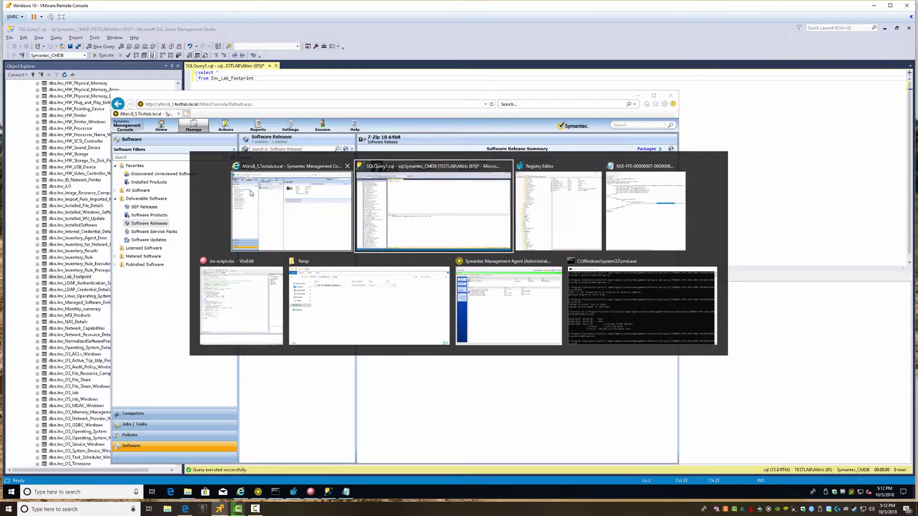
key(alt+Tab)
key(alt+Tab)
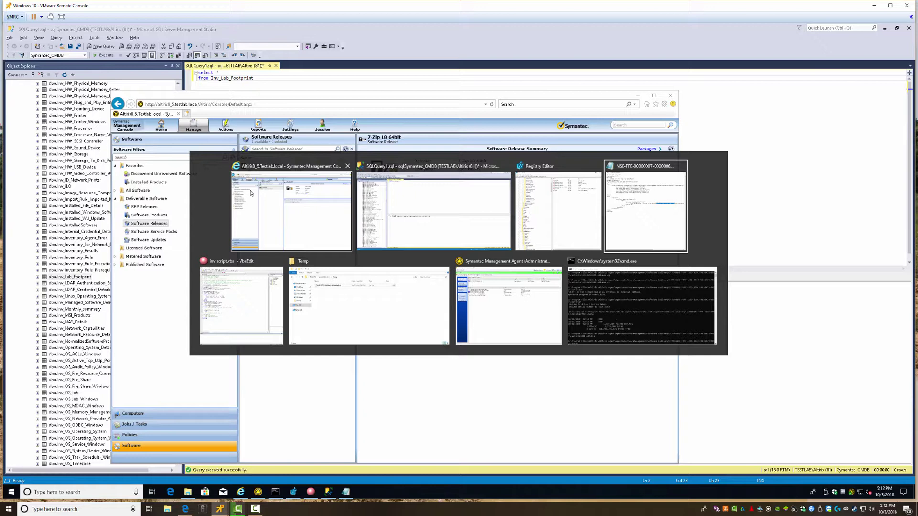
key(alt+Tab)
key(alt+Tab)
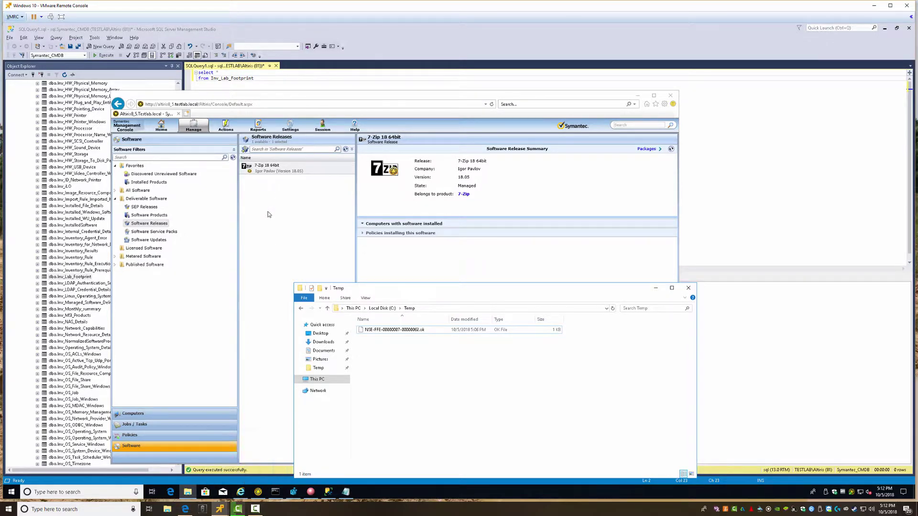
click(273, 161)
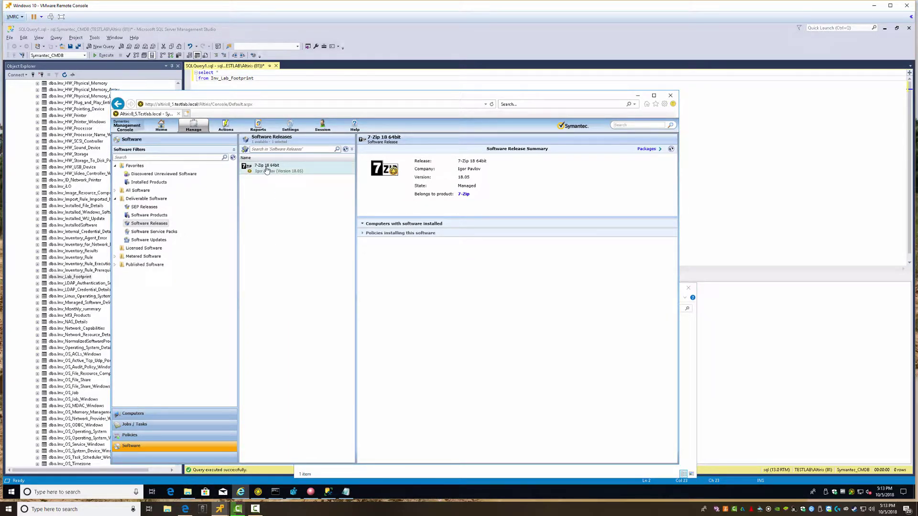
Switch to VbsEdit, review the data class and registry enumeration code in inv script.vbs, and return to the Symantec Management Console.
key(alt+Tab)
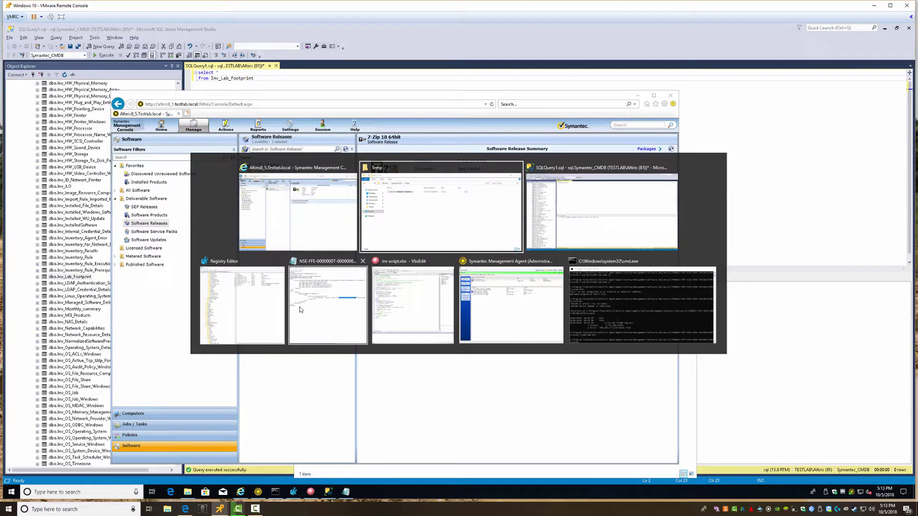
key(alt+Tab)
key(alt+Tab)
key(alt+Tab)
key(alt+Tab)
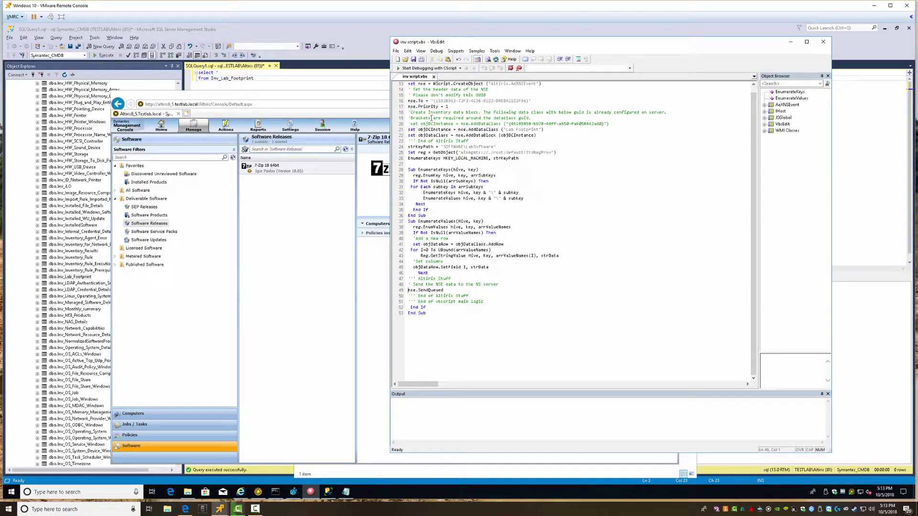
drag(430, 112, 521, 287)
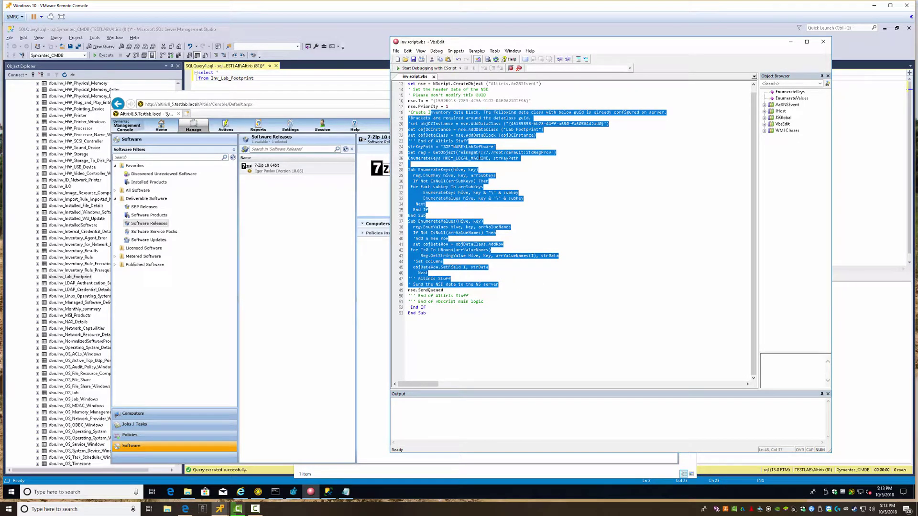
click(313, 270)
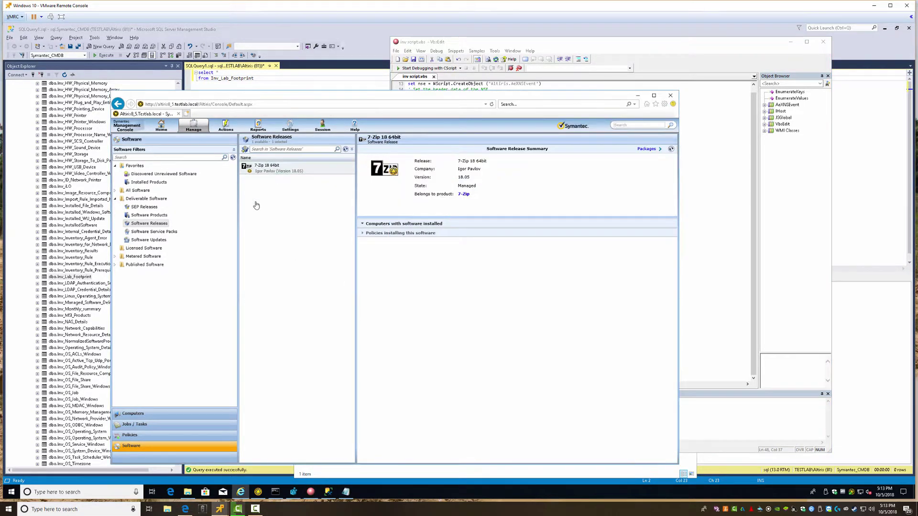
right_click(185, 287)
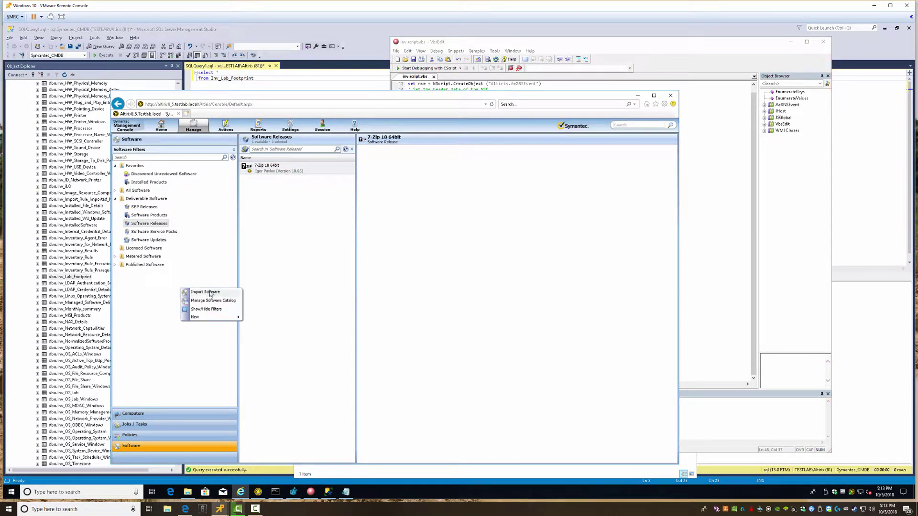
click(210, 293)
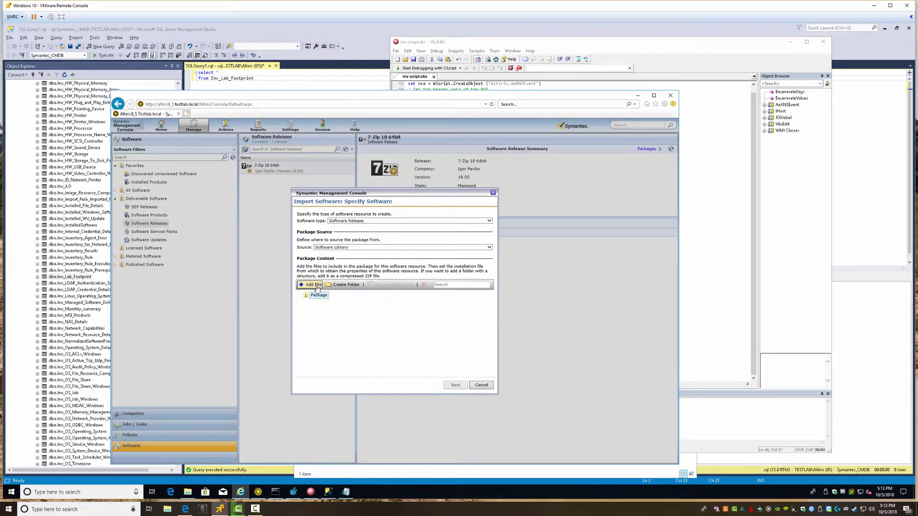
click(319, 287)
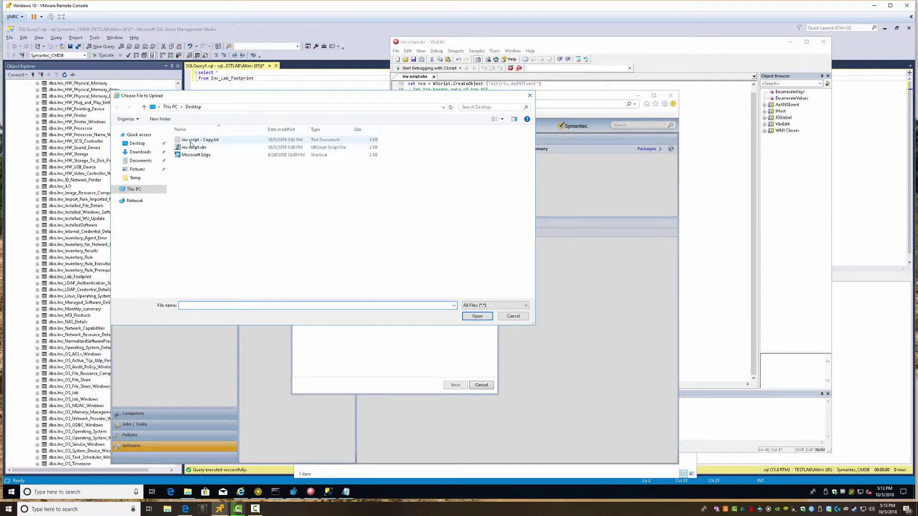
double_click(192, 148)
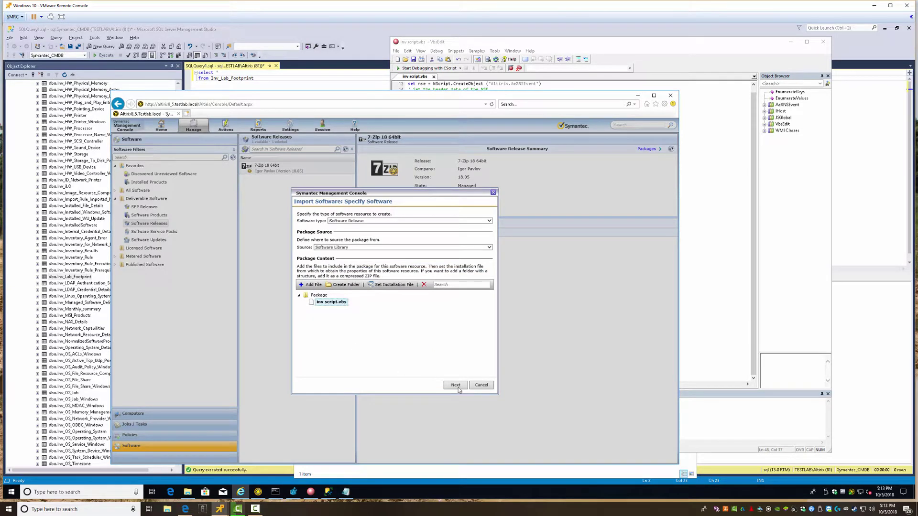
click(481, 385)
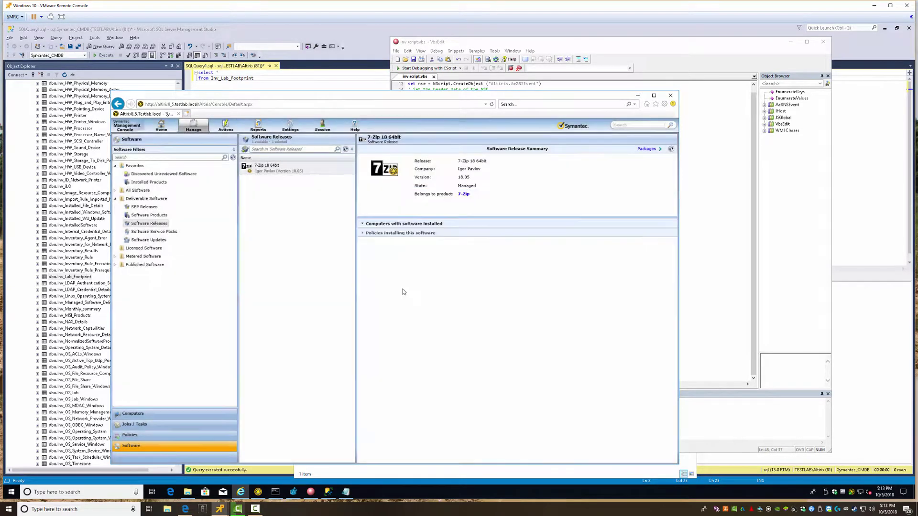
Switch to File Explorer, open the Desktop folder, and rename inv script.vbs as CustomFootprint.vbs.
key(alt+Tab)
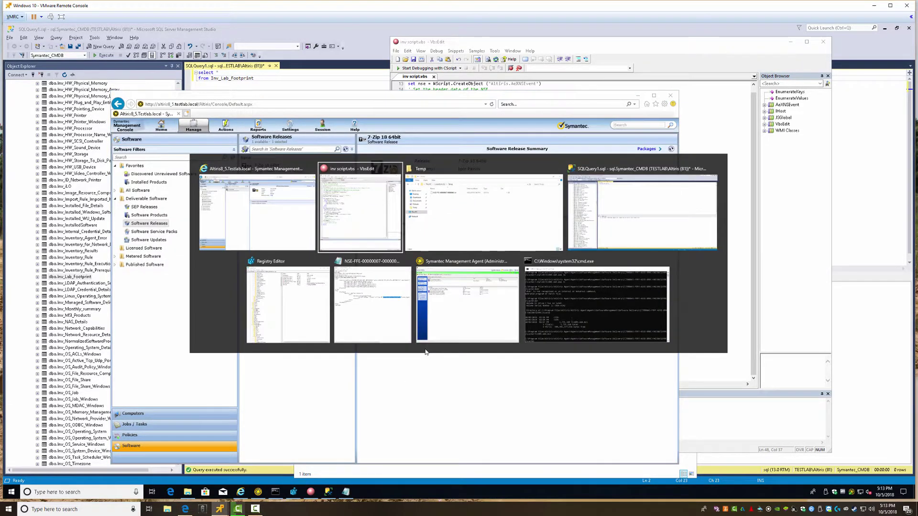
key(Tab)
click(320, 333)
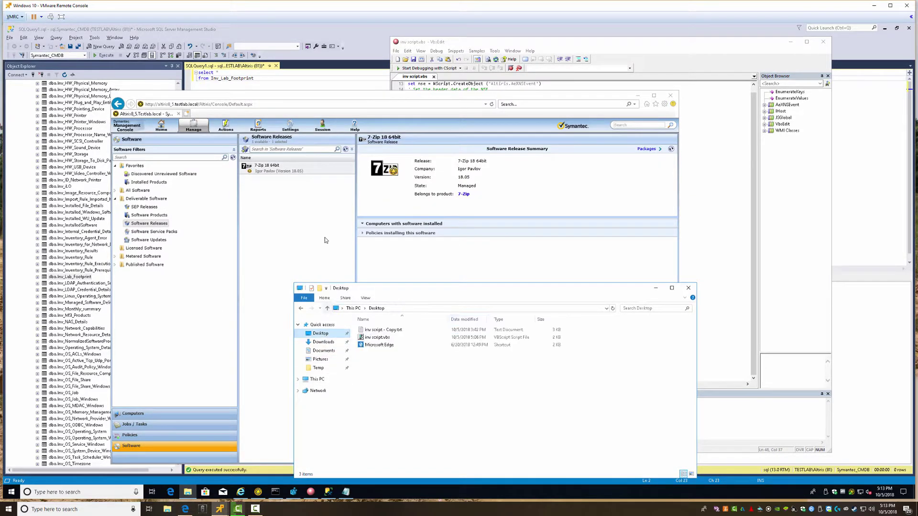
click(374, 338)
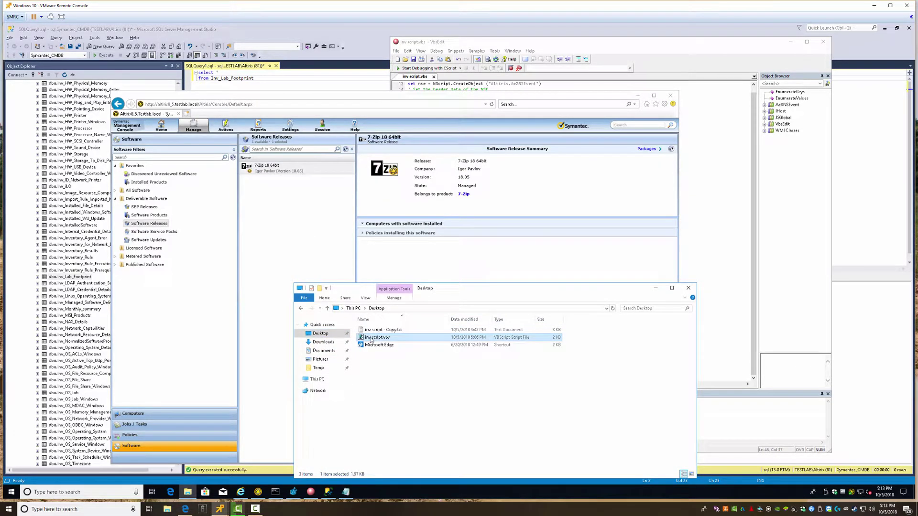
click(372, 338)
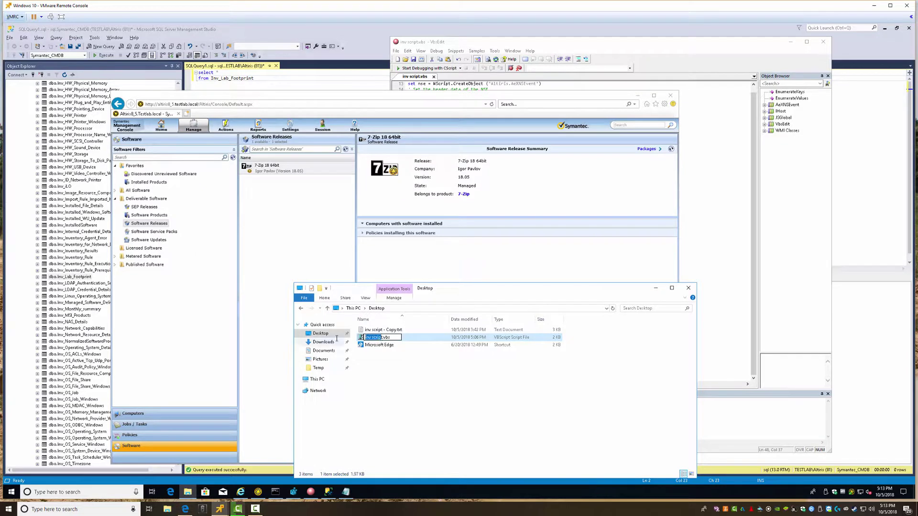
text(tustomFootprint)
click(404, 381)
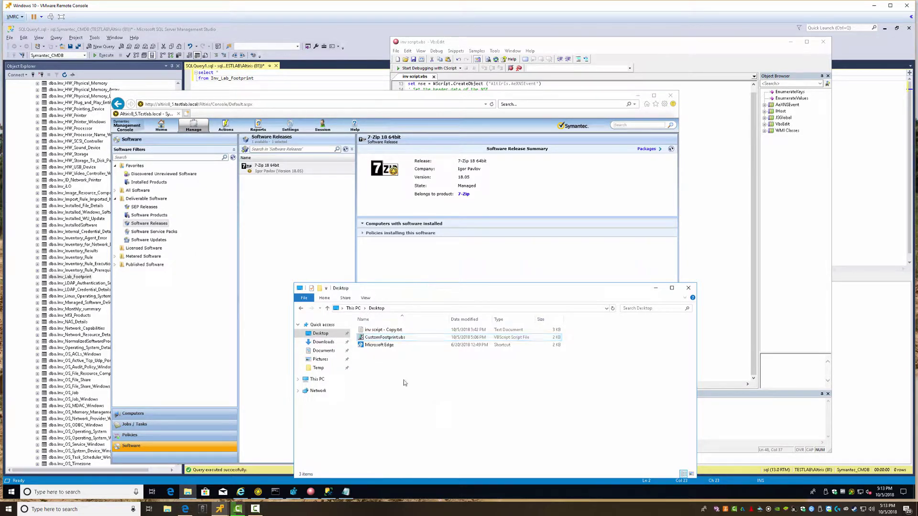
Prefix the script's file name with Lab so that it reads LabCustomFootprint.vbs.
click(366, 339)
click(367, 338)
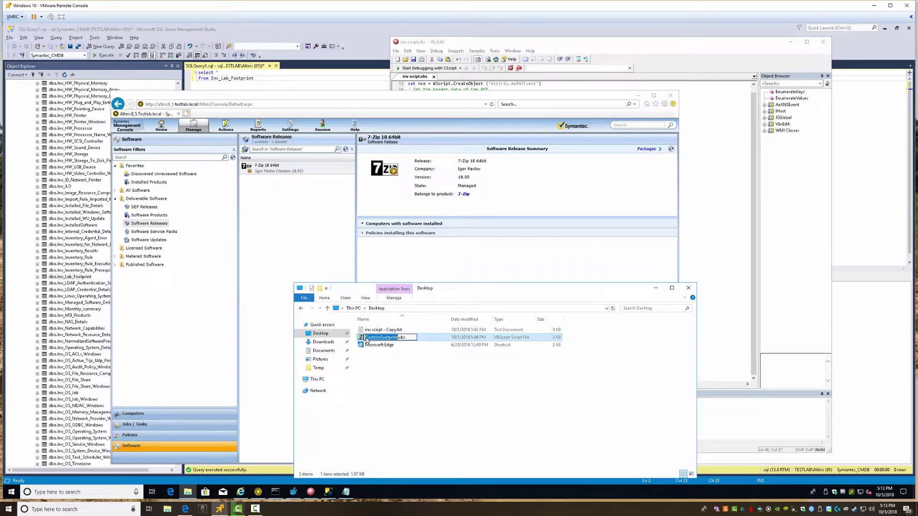
click(365, 337)
text(Fabr)
click(396, 378)
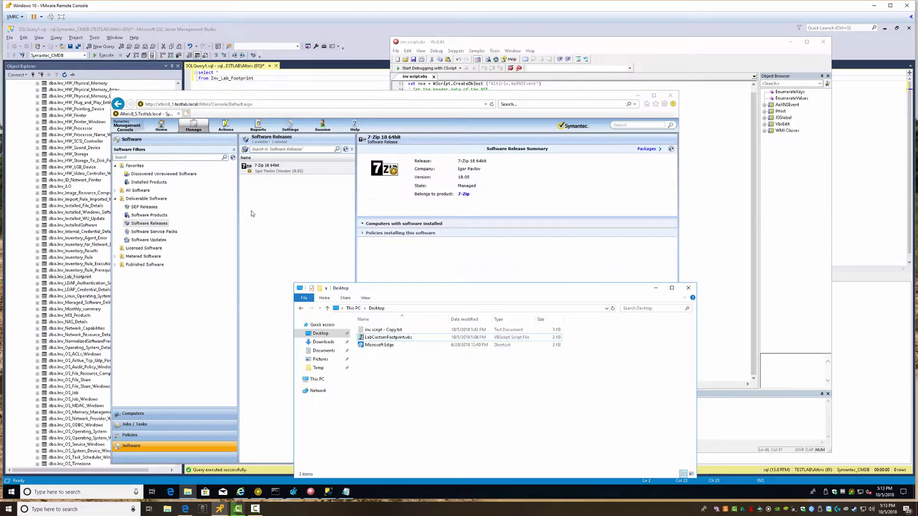
Switch to the Symantec Management Console, start importing a software release with LabCustomFootprint.vbs as its package file, and continue to the software details.
right_click(191, 280)
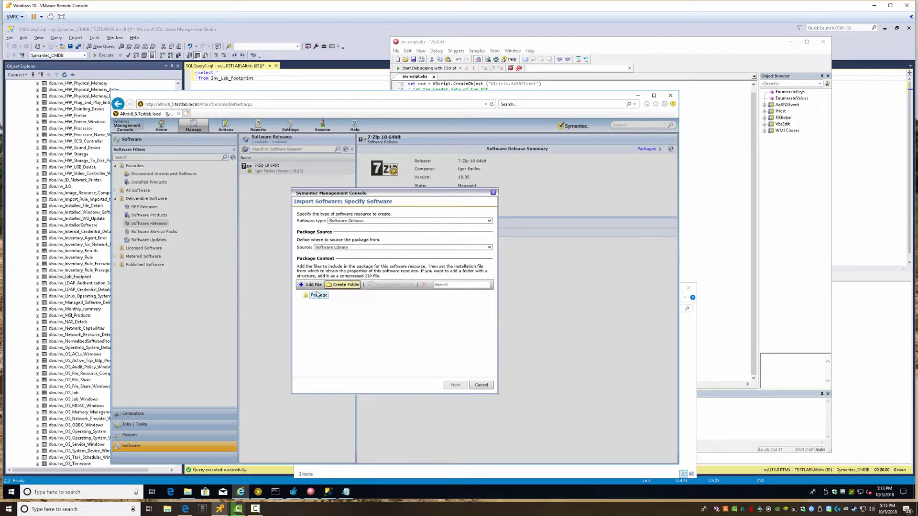
click(310, 284)
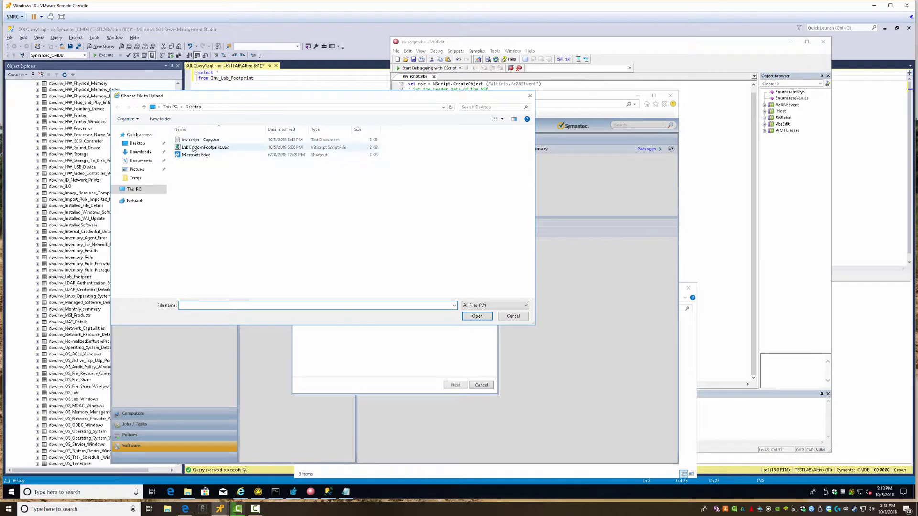
click(193, 149)
click(477, 316)
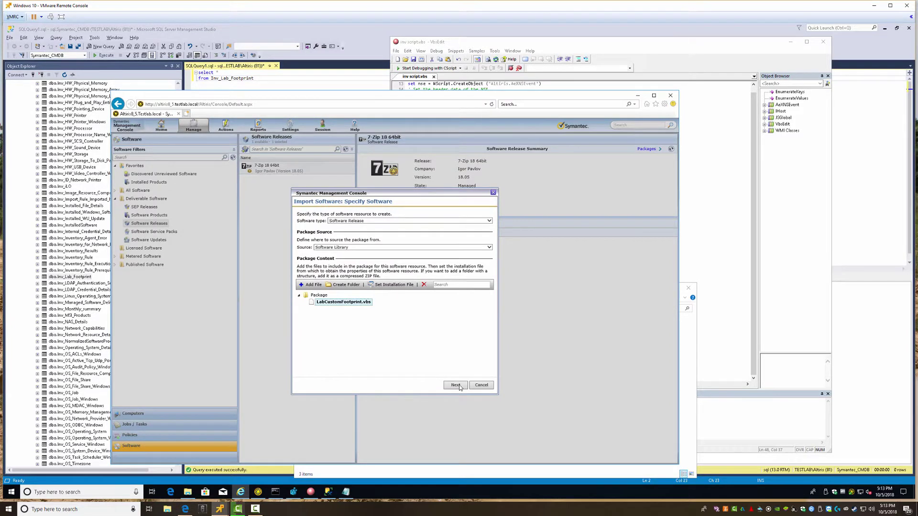
click(456, 385)
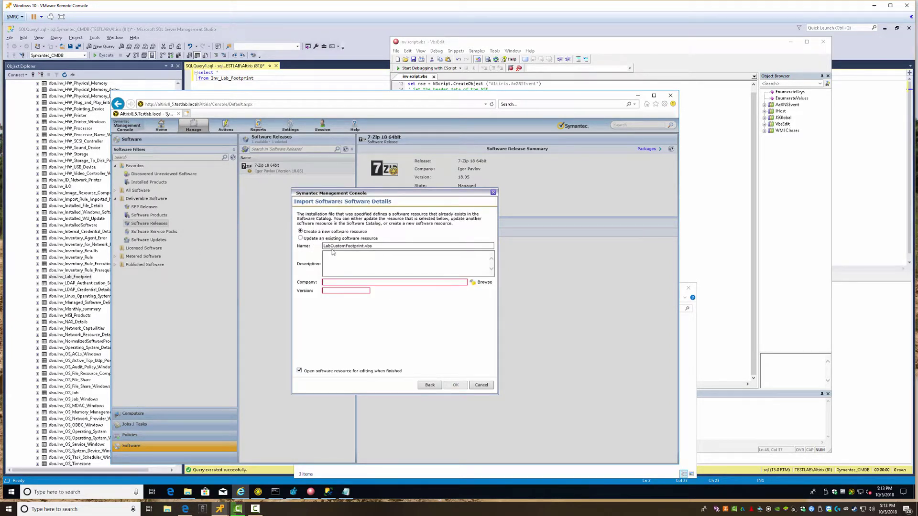
Set the new software resource's name to Lab Custom Footprint.
double_click(354, 245)
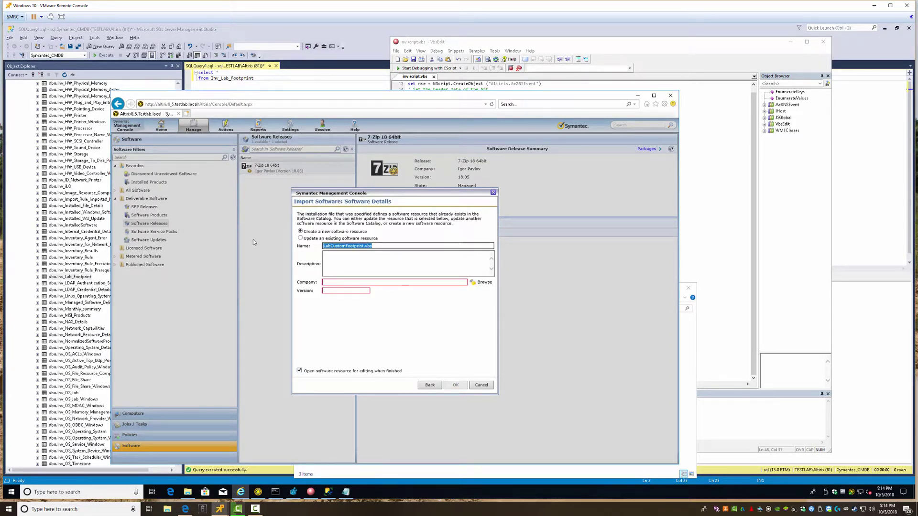
text(Lab Custom Footprin)
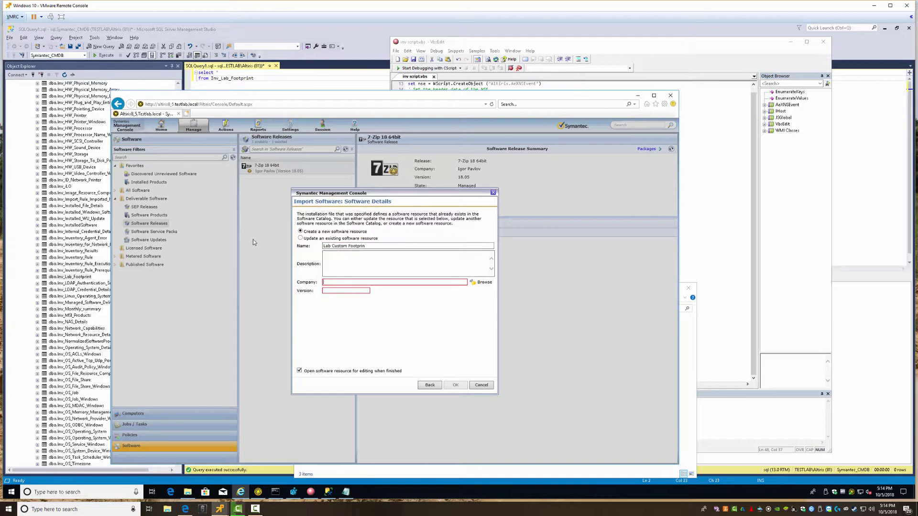
key(ctrl+a)
key(End)
text(t)
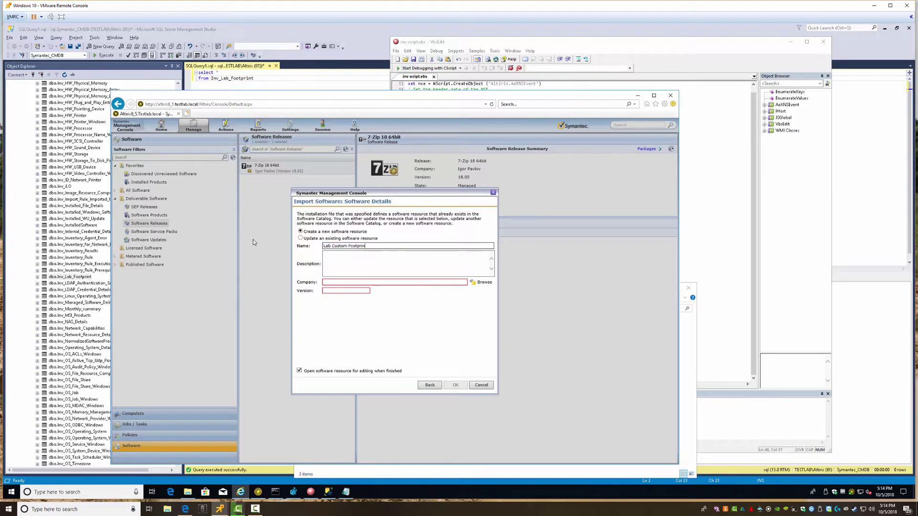
Enter the description "Custom inventory for software in registry" and set the company to Lab Team.
key(Tab)
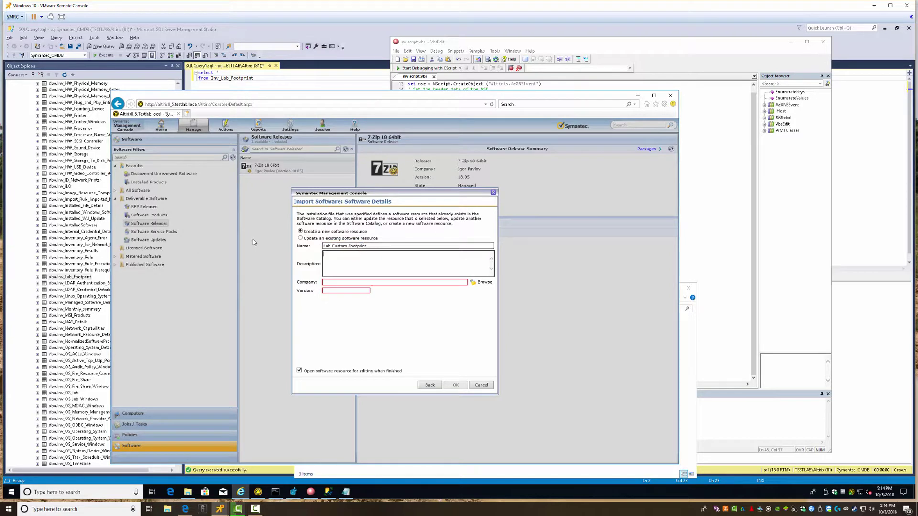
text(Custom inventory for software in registry)
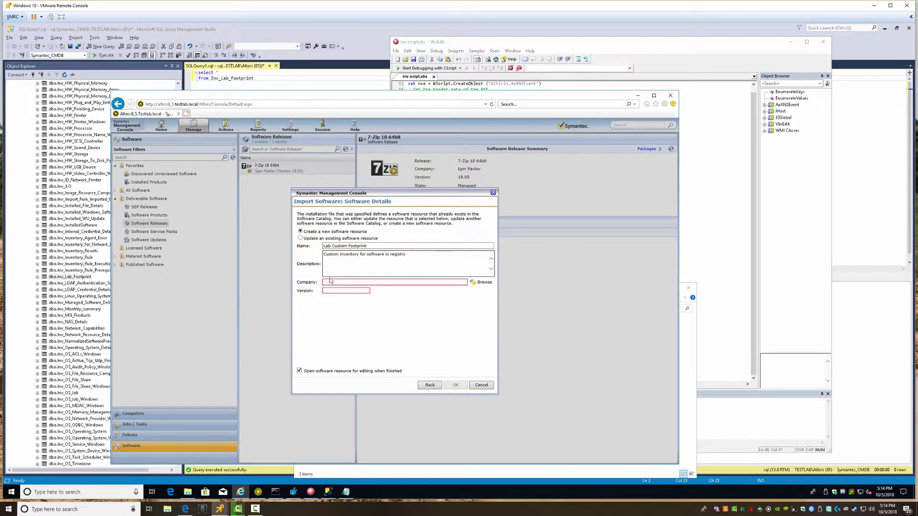
click(402, 281)
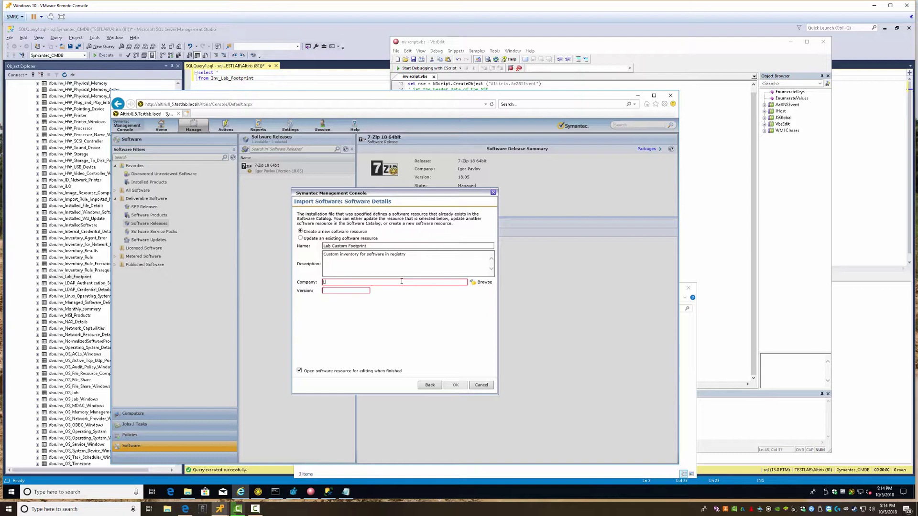
key(Tab)
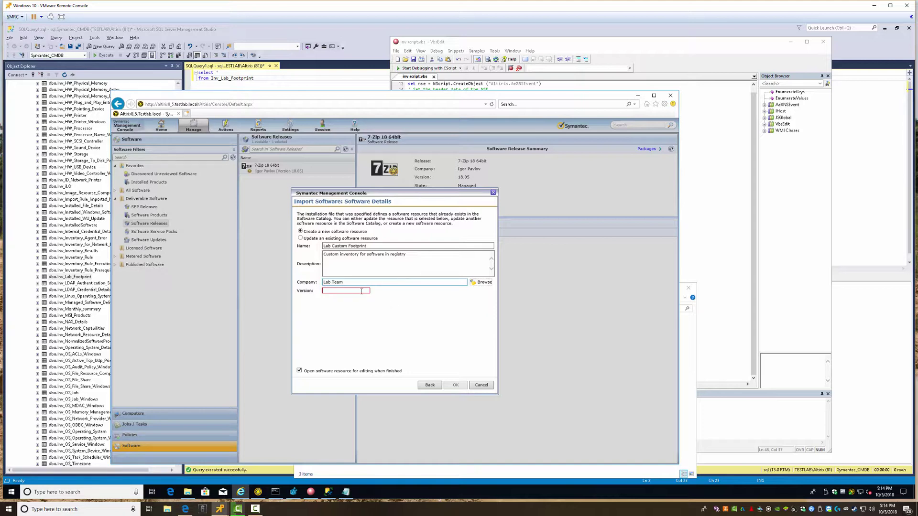
Set the software resource's version to 1.0.0.0 and finish the import so the resource opens for editing.
click(359, 291)
click(375, 282)
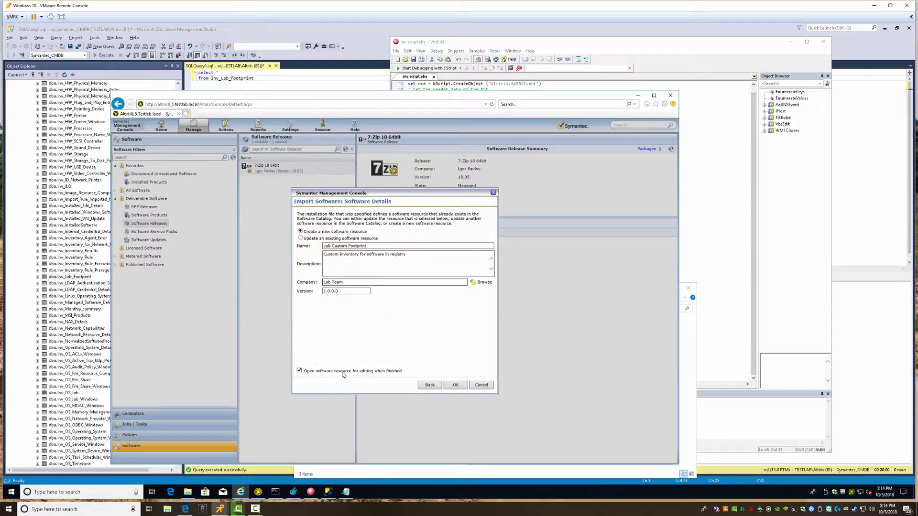
click(454, 385)
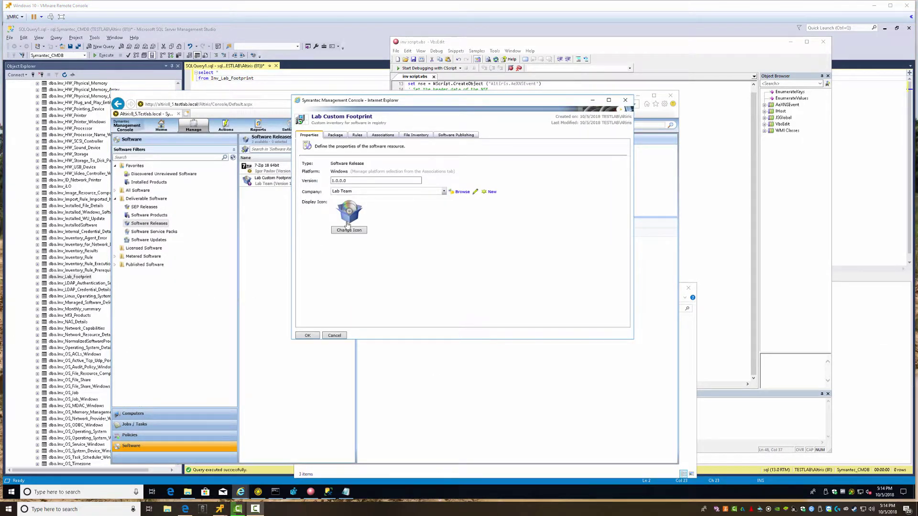
Switch to Microsoft Edge and search Google Images for punisher to find an icon picture.
click(171, 492)
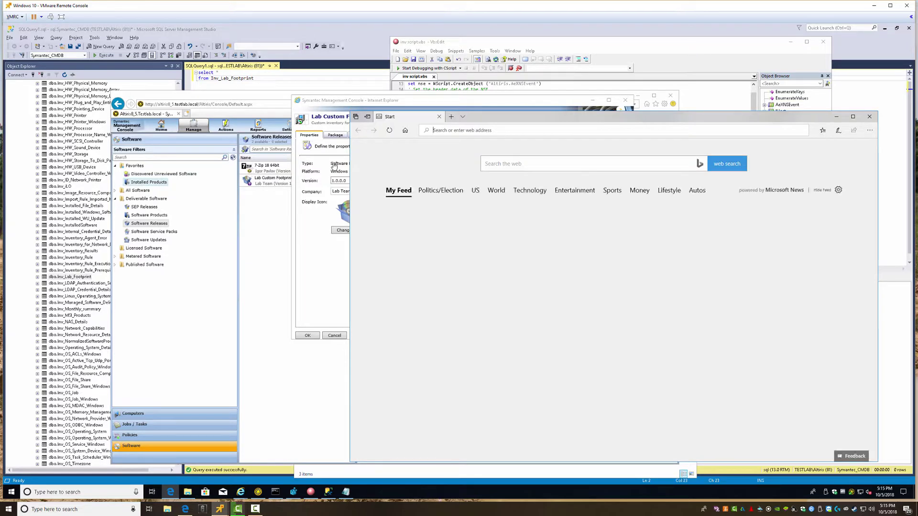
click(491, 134)
text(punni)
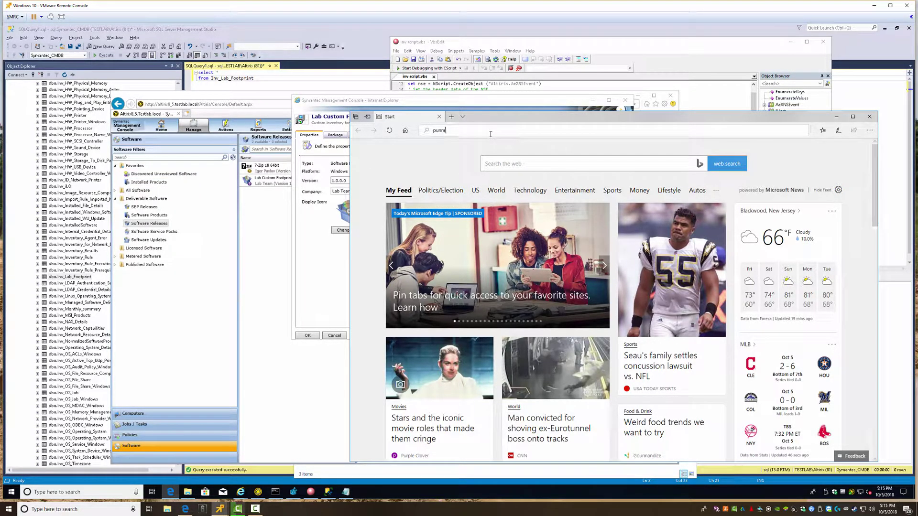
text(sher)
key(Return)
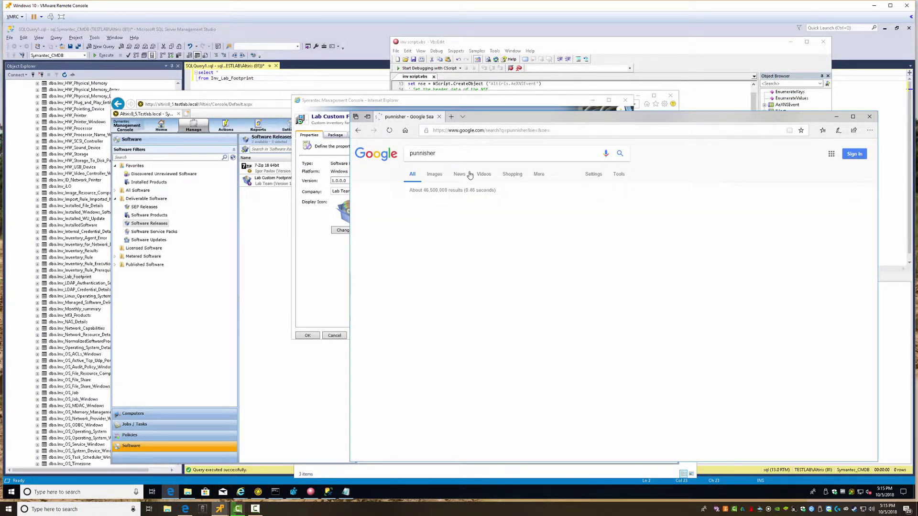
click(433, 176)
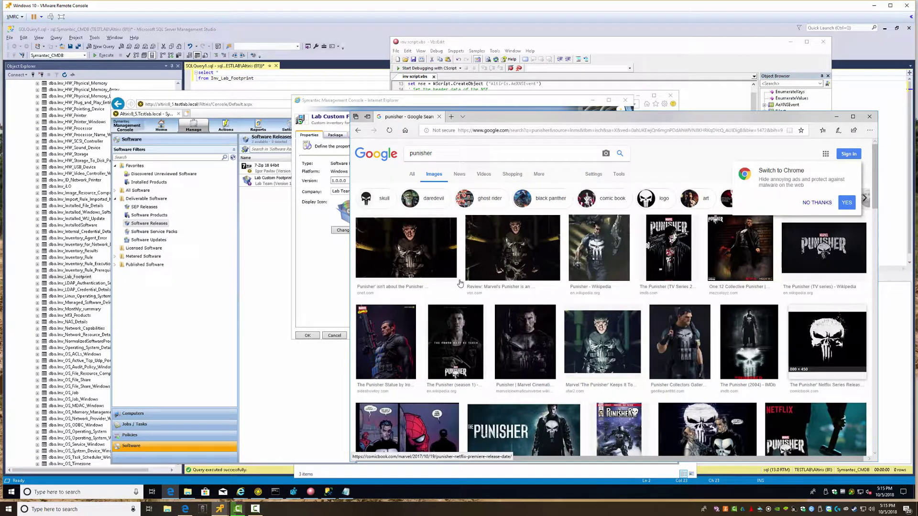
Pick the white Punisher skull on black from the related images and save the picture in Downloads as puni.
click(819, 343)
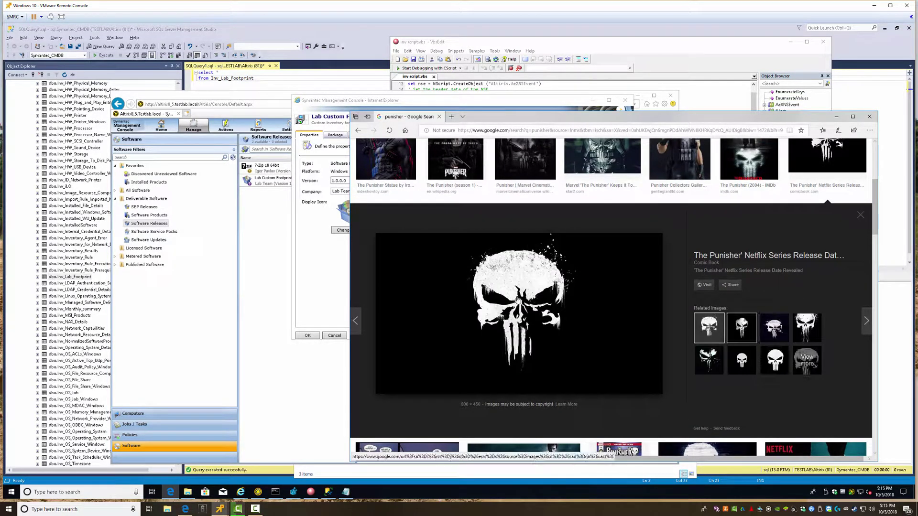
right_click(517, 299)
click(740, 331)
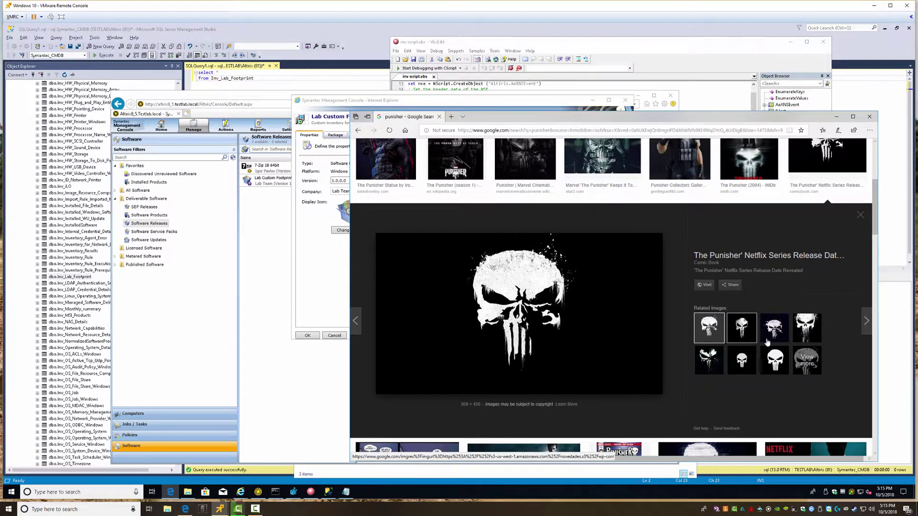
click(741, 333)
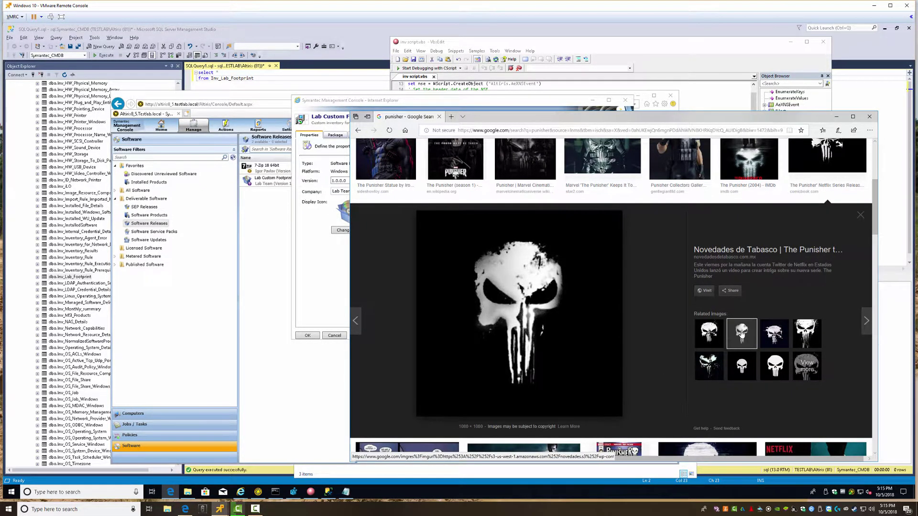
right_click(741, 335)
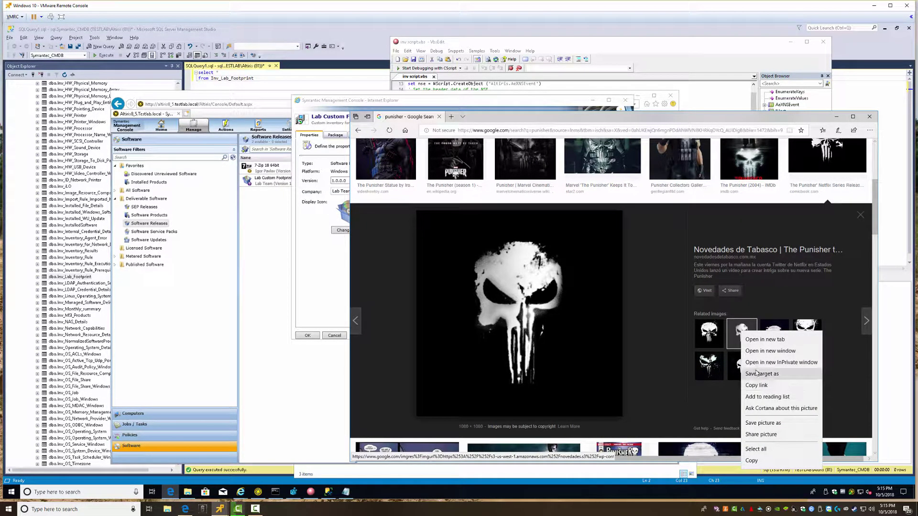
click(763, 423)
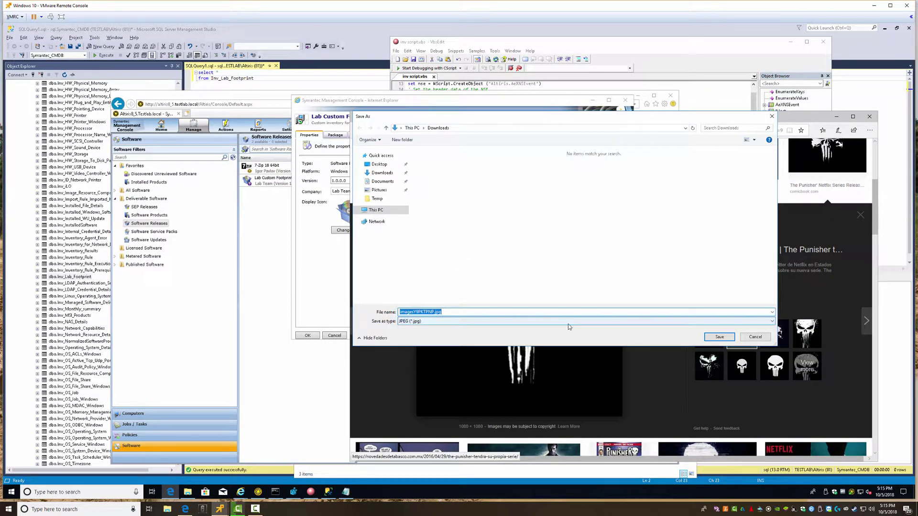
text(puni)
key(Return)
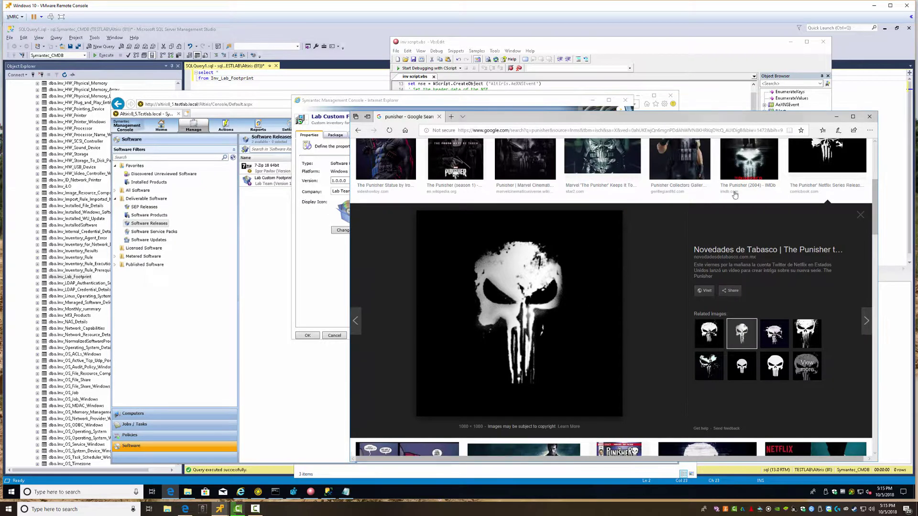
Return to the Symantec Management Console and change Lab Custom Footprint's display icon to the skull picture from Downloads.
click(836, 118)
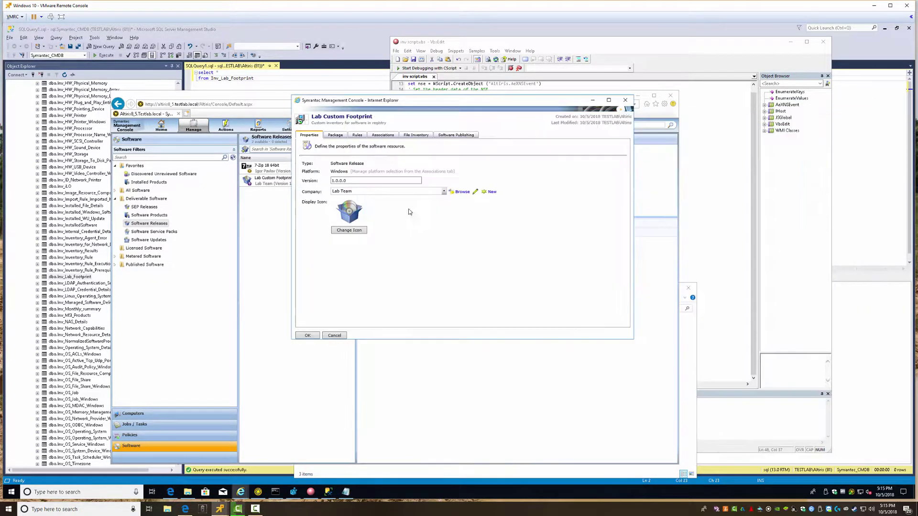
click(345, 230)
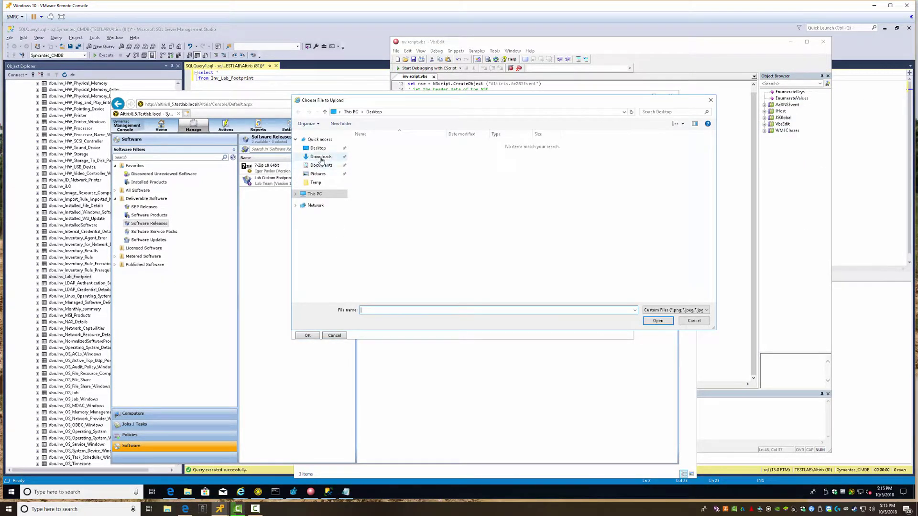
click(321, 157)
double_click(372, 160)
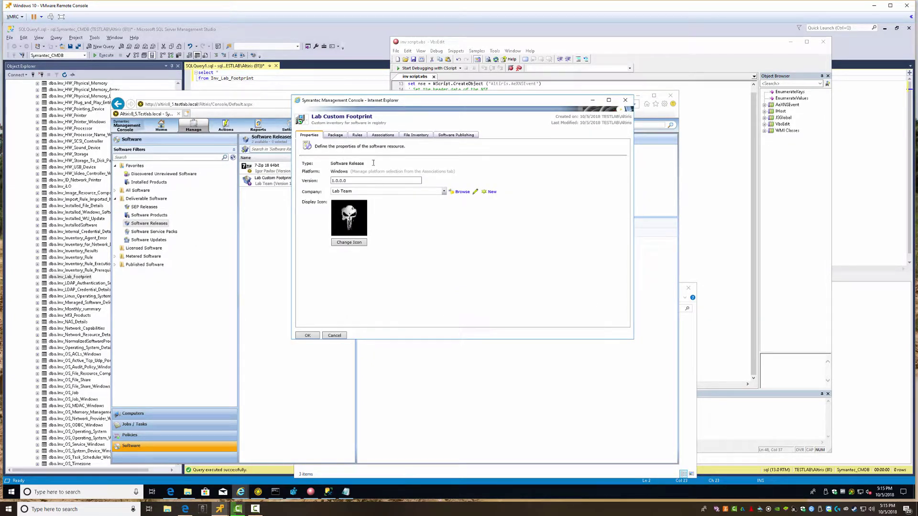
Assign the Lab Custom Footprint package to All Package Servers and save the software resource.
click(339, 136)
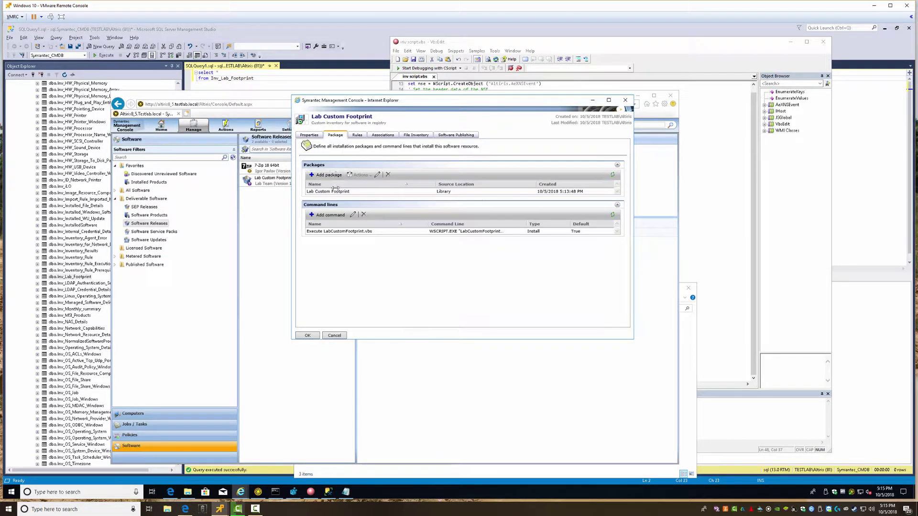
click(377, 175)
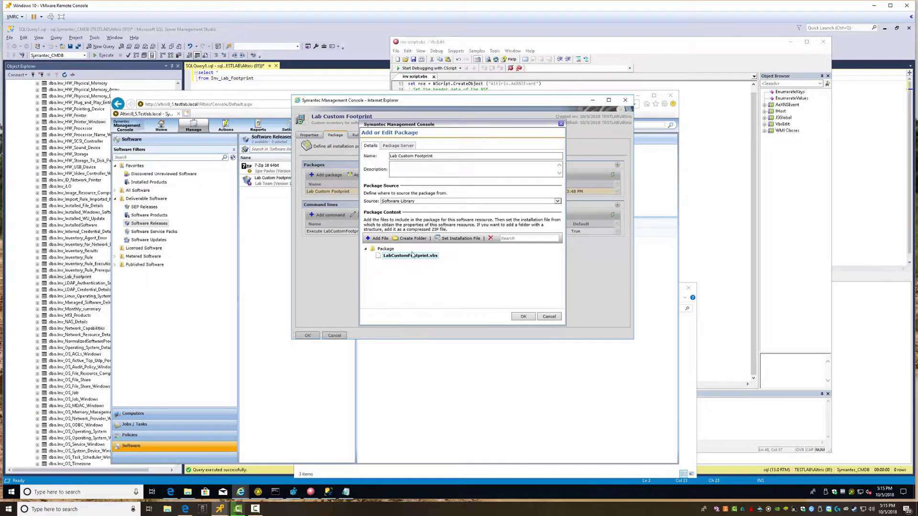
click(395, 146)
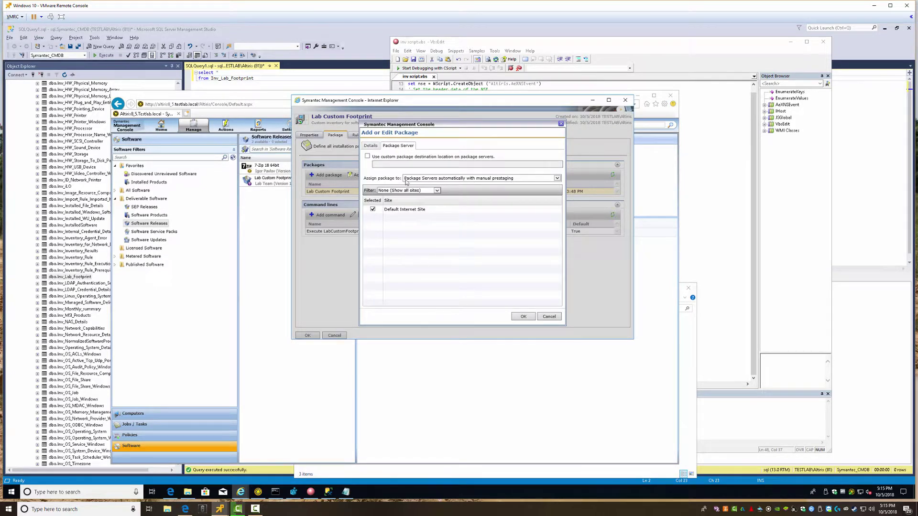
click(424, 180)
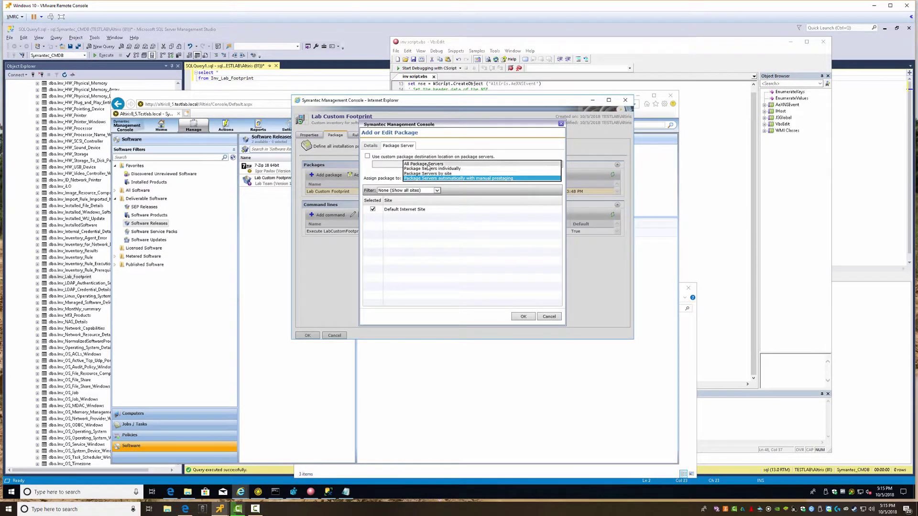
click(429, 163)
click(524, 316)
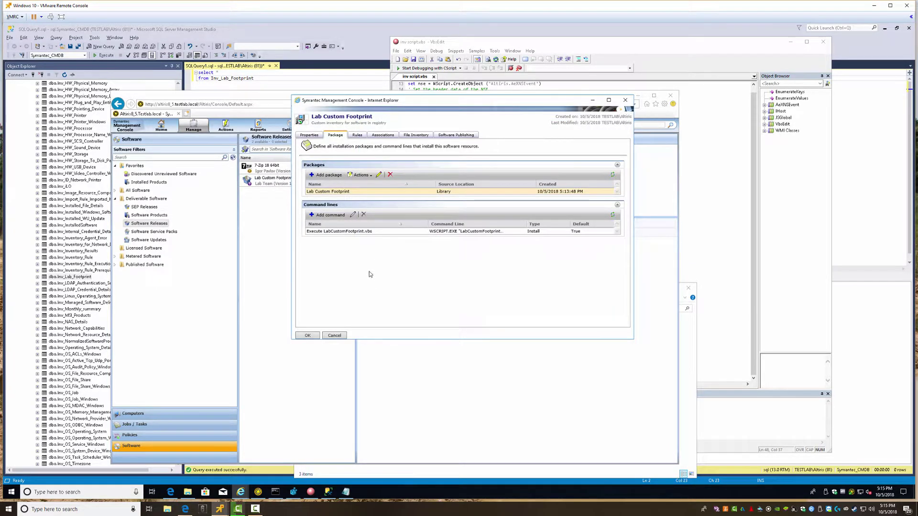
click(356, 136)
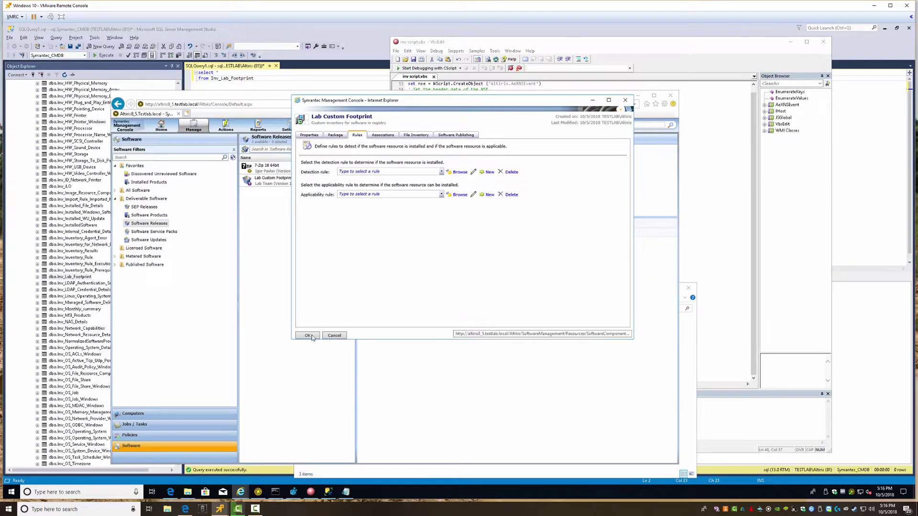
key(Return)
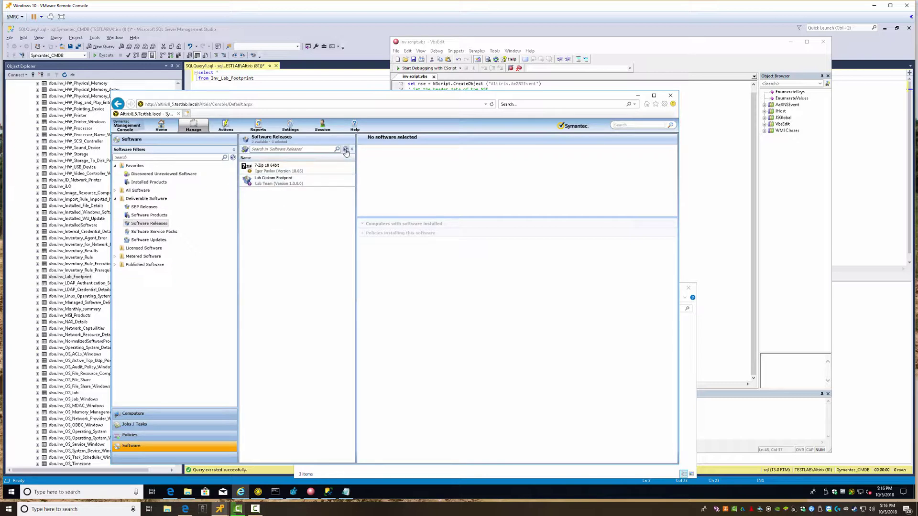
Reopen the Lab Custom Footprint software resource for editing and set its install command line's success codes to 0, 1641, 3010.
right_click(261, 182)
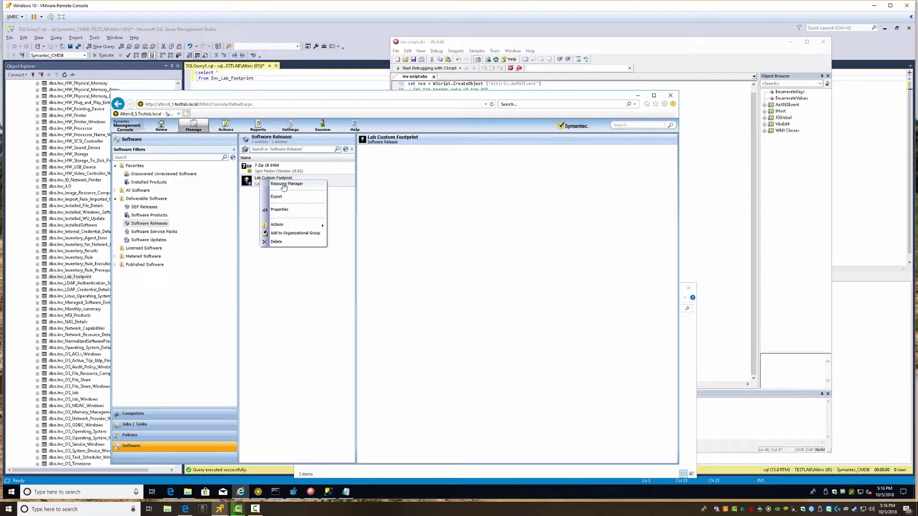
mouse_move(294, 225)
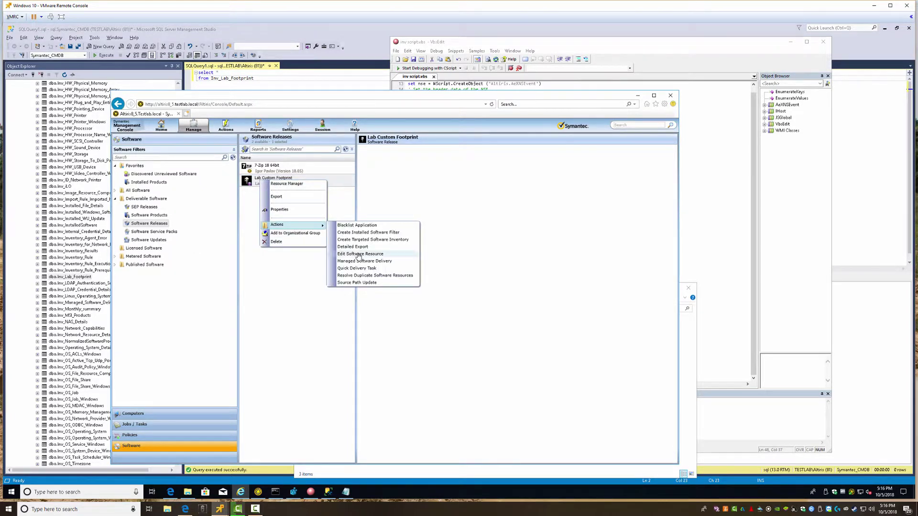
click(358, 254)
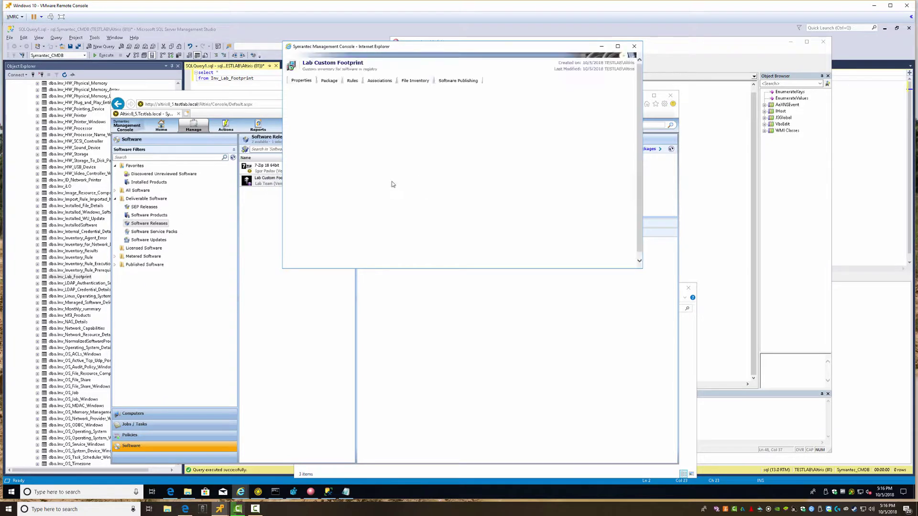
click(329, 81)
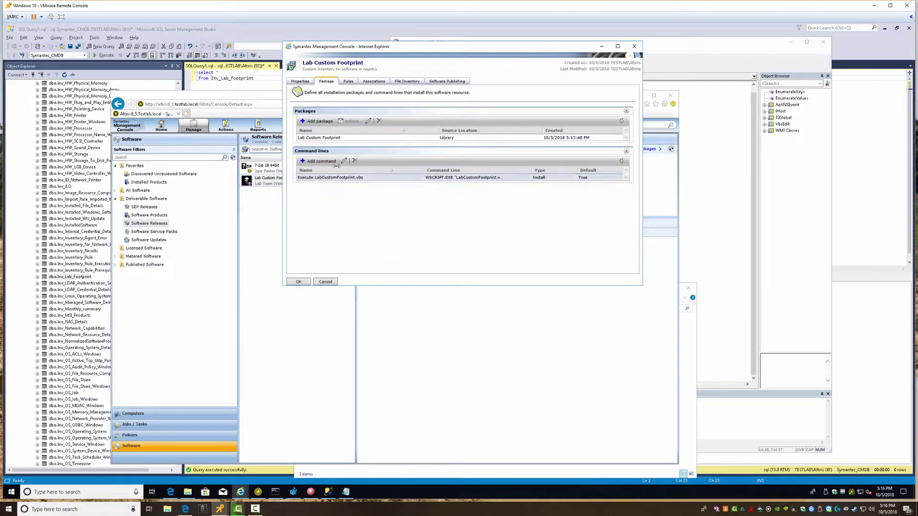
click(354, 179)
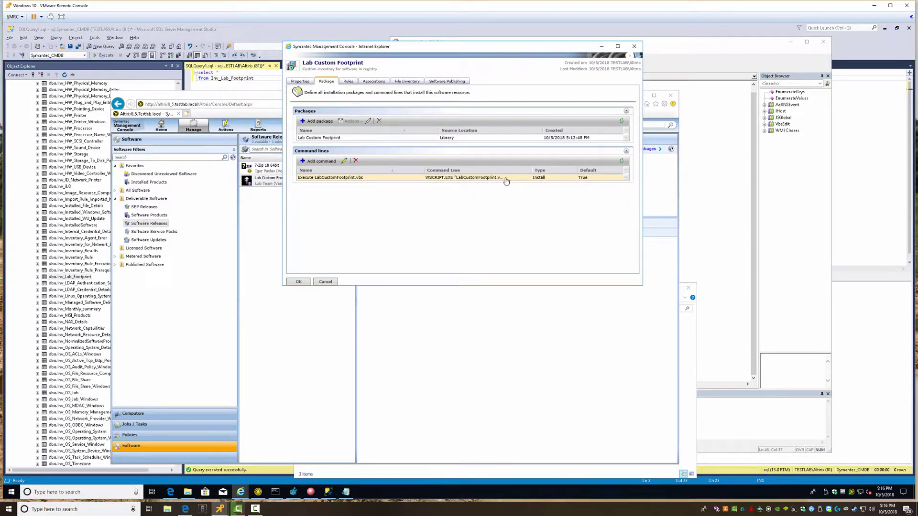
click(344, 161)
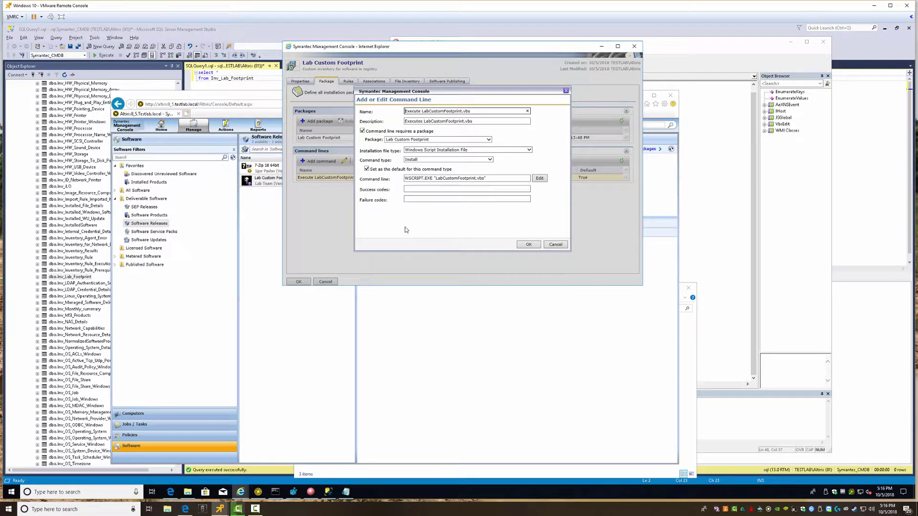
click(420, 189)
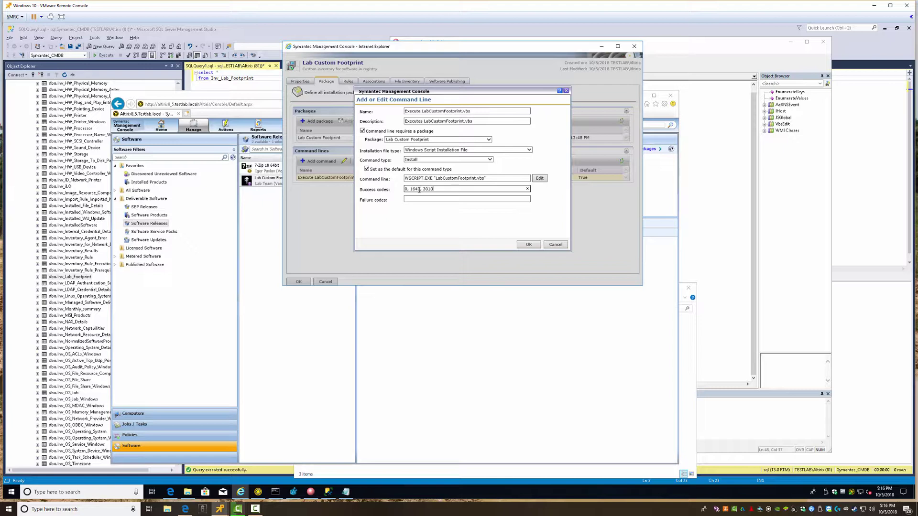
click(528, 245)
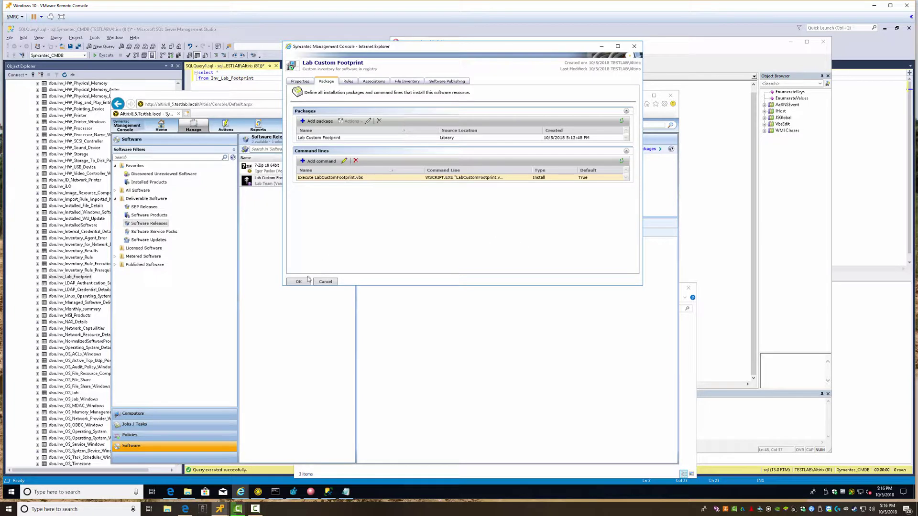
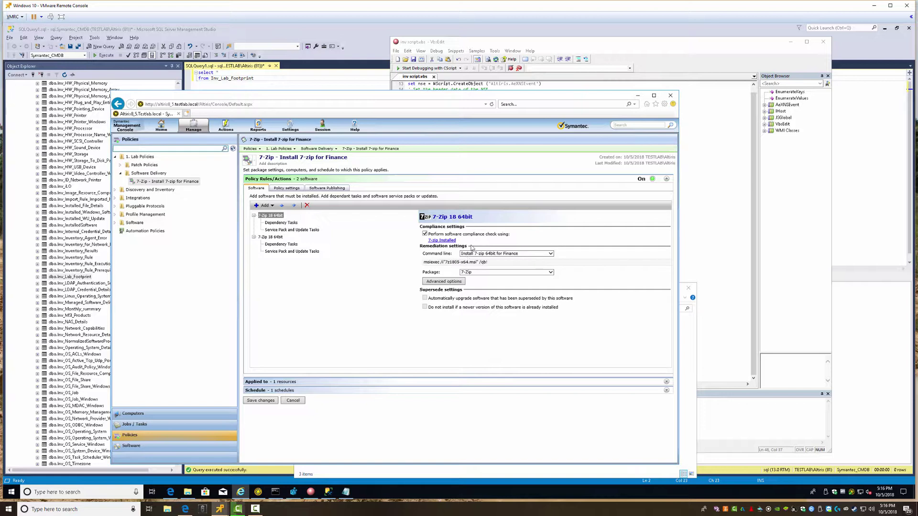
Add the Lab Custom Footprint software to the 7-Zip - Install 7-zip for Finance policy, finding it with the search text foot.
click(271, 238)
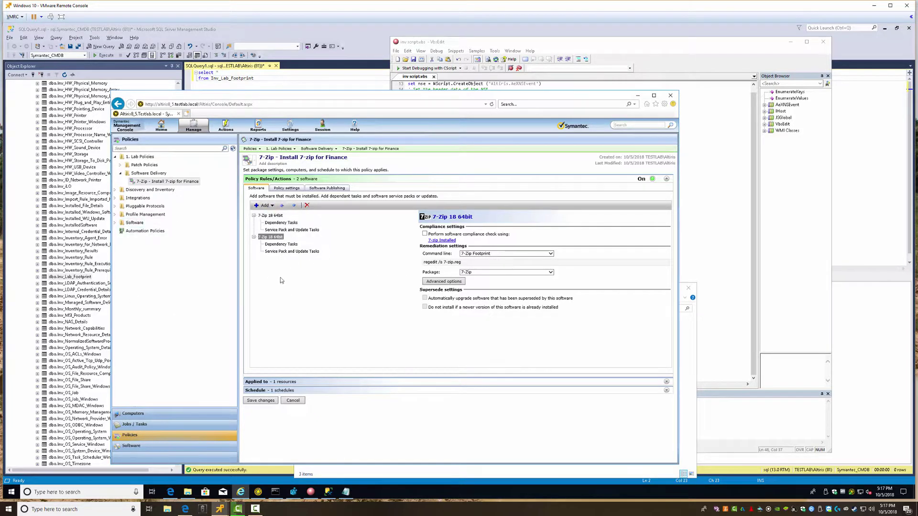
click(264, 206)
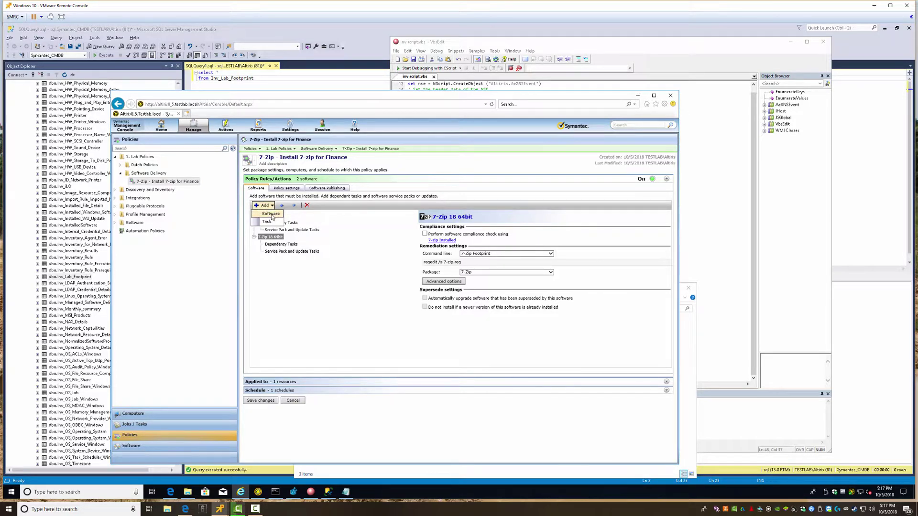
click(270, 215)
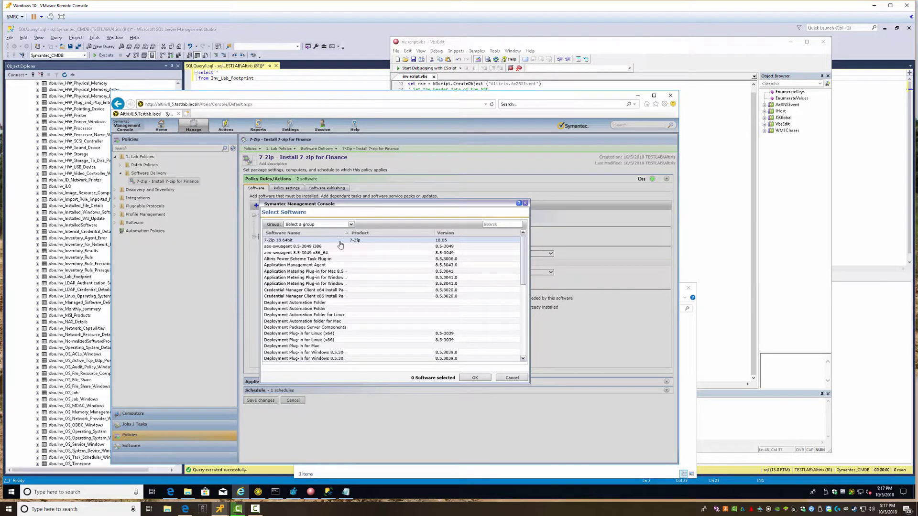
click(490, 222)
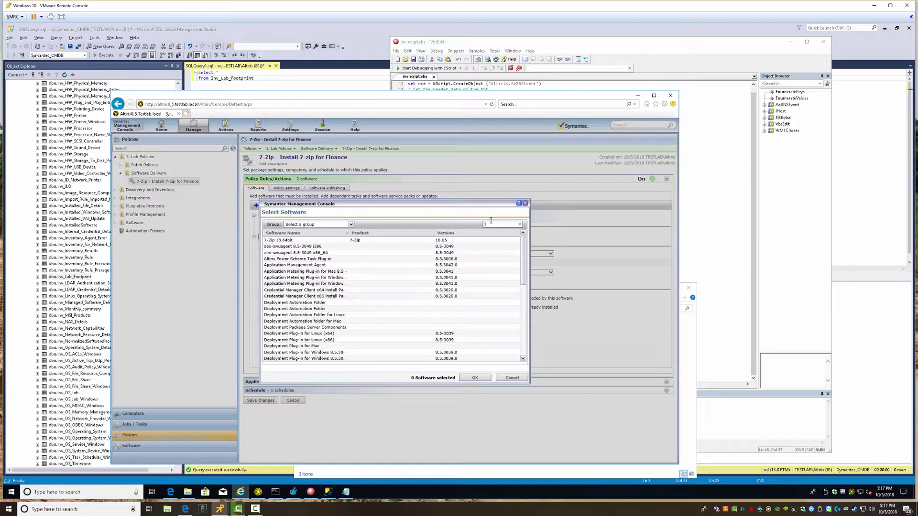
text(foot)
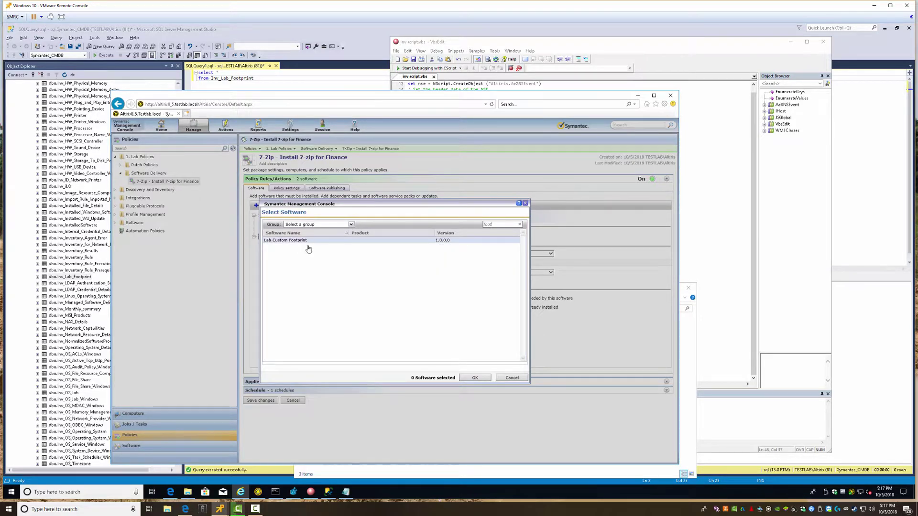
click(304, 240)
click(475, 378)
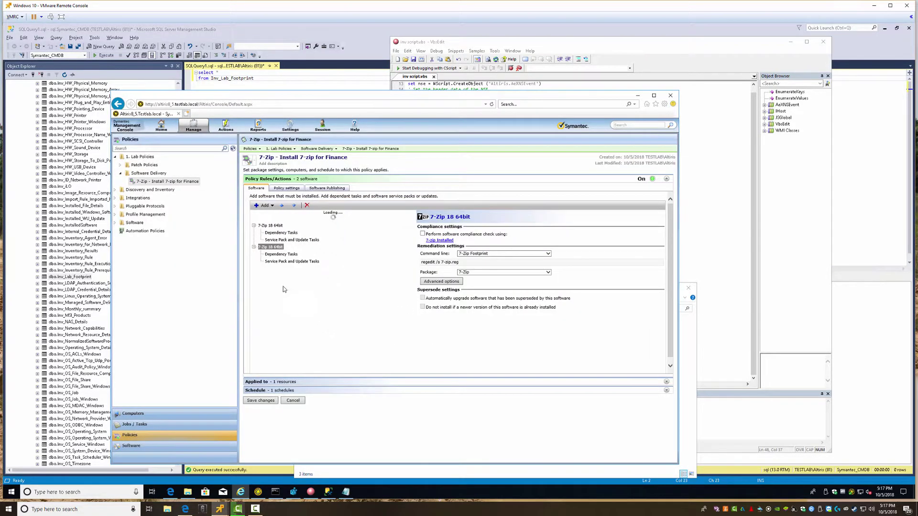
Turn off the software compliance check for Lab Custom Footprint and change the display window in its advanced run options.
click(275, 258)
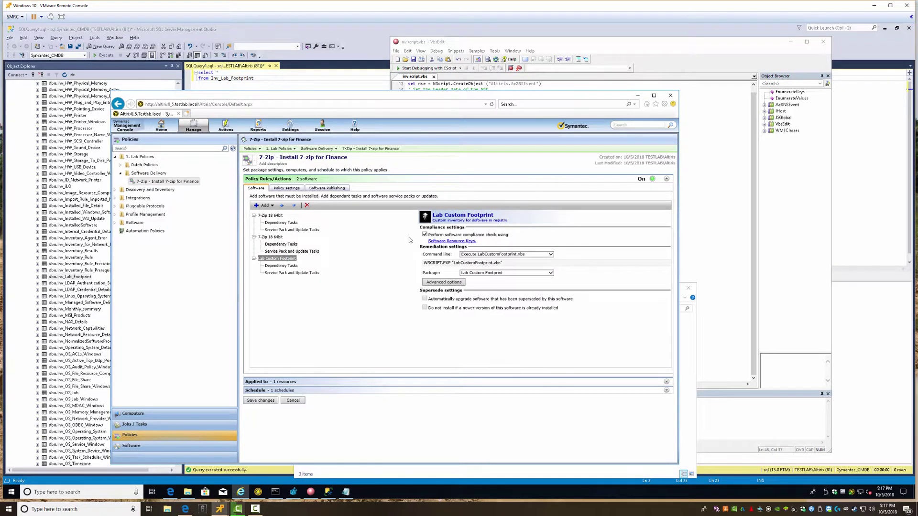
click(425, 234)
click(443, 282)
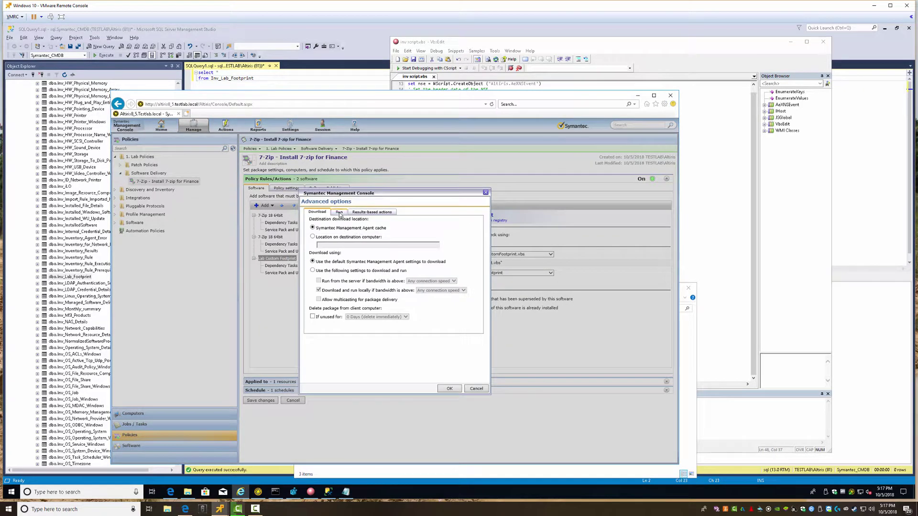
click(339, 213)
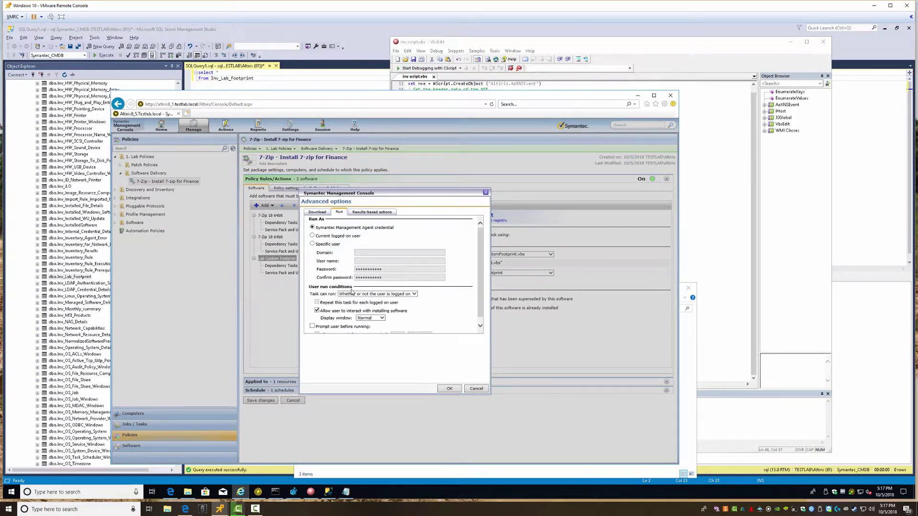
scroll(371, 312, down, 1)
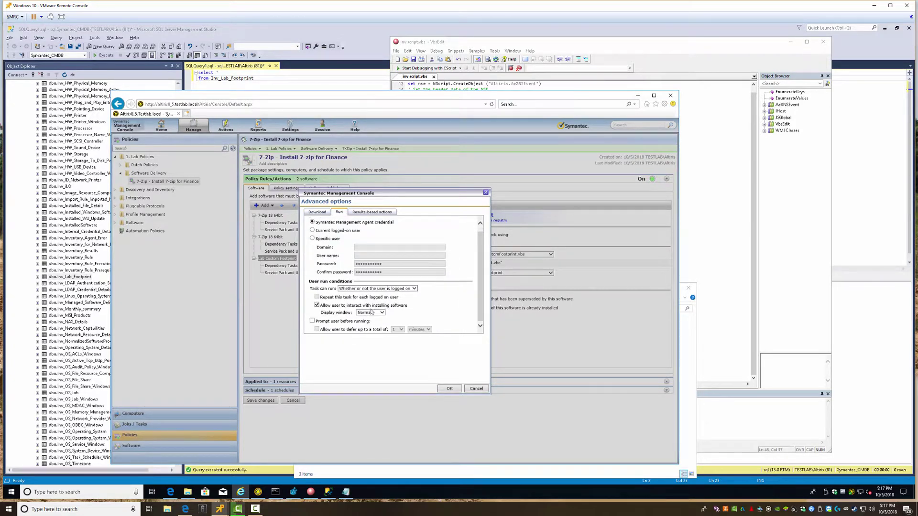
click(377, 313)
click(368, 321)
Set Lab Custom Footprint to terminate after 0 hours 10 minutes, change its action after termination or failure, and save the policy.
click(366, 212)
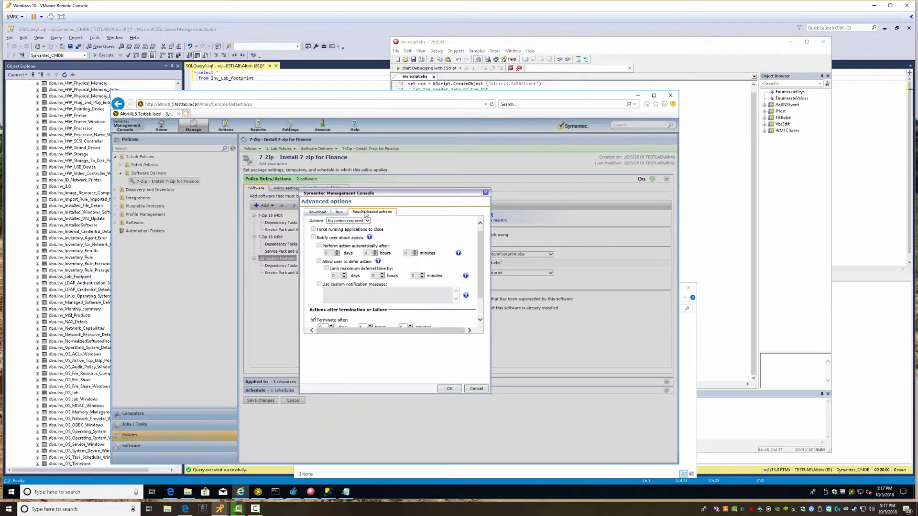
scroll(364, 311, down, 3)
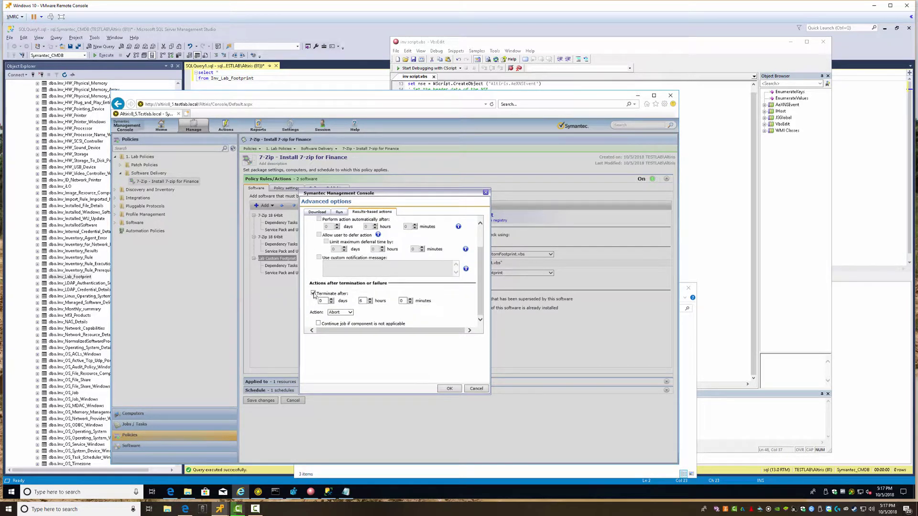
click(369, 303)
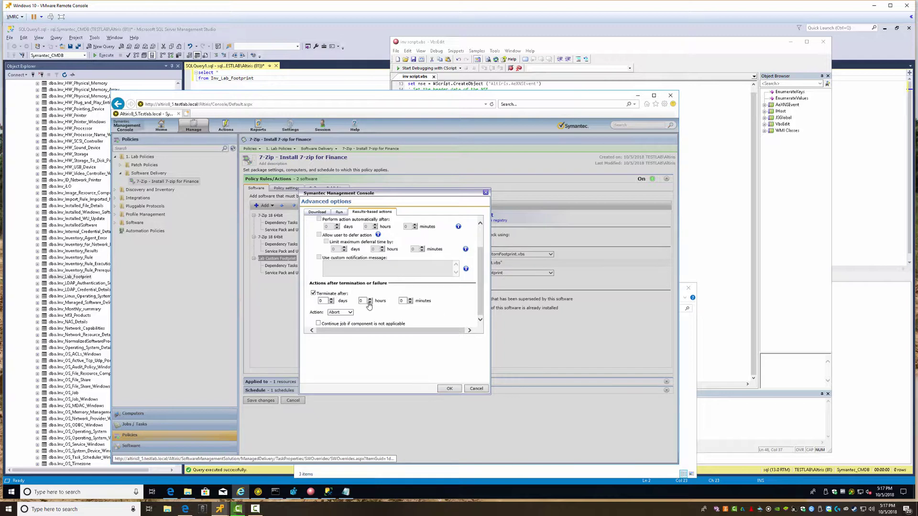
click(410, 299)
click(409, 299)
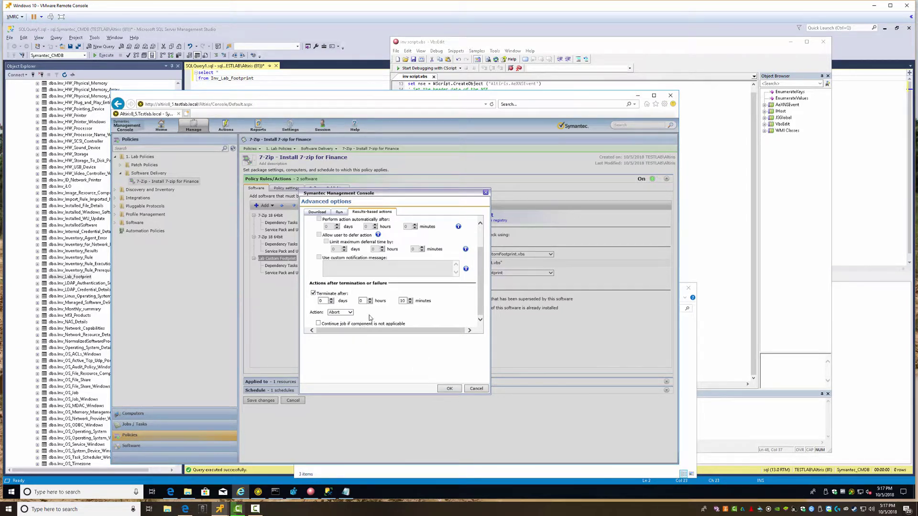
click(350, 313)
click(337, 323)
click(447, 388)
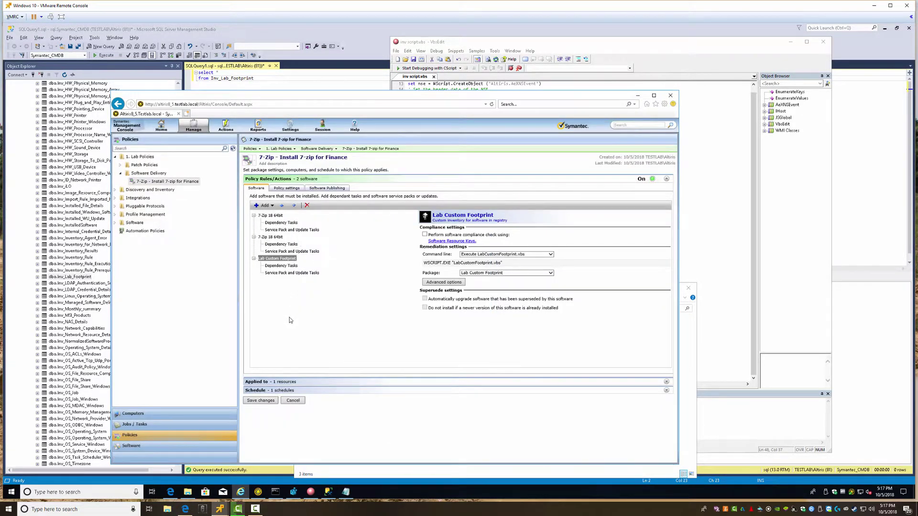
click(260, 400)
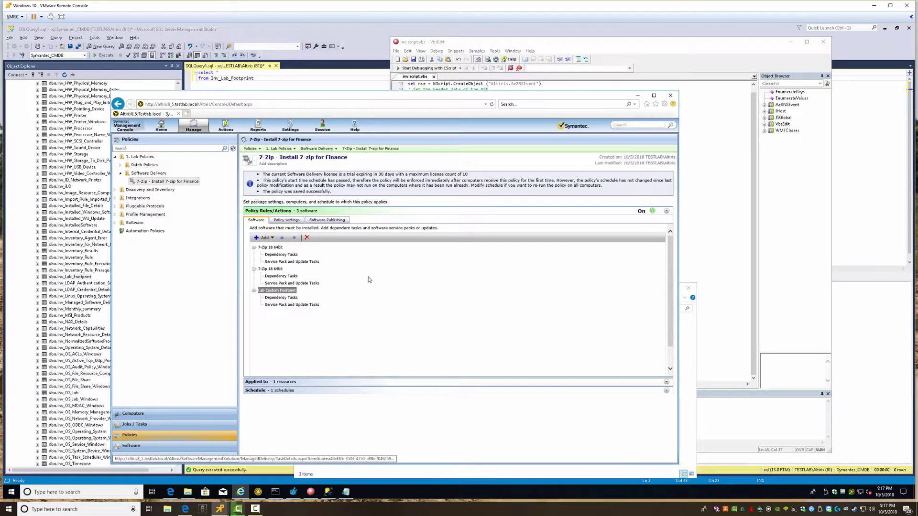
Switch to the Symantec Management Agent and check the status of the 7-Zip policy's detection, download and install tasks.
click(258, 492)
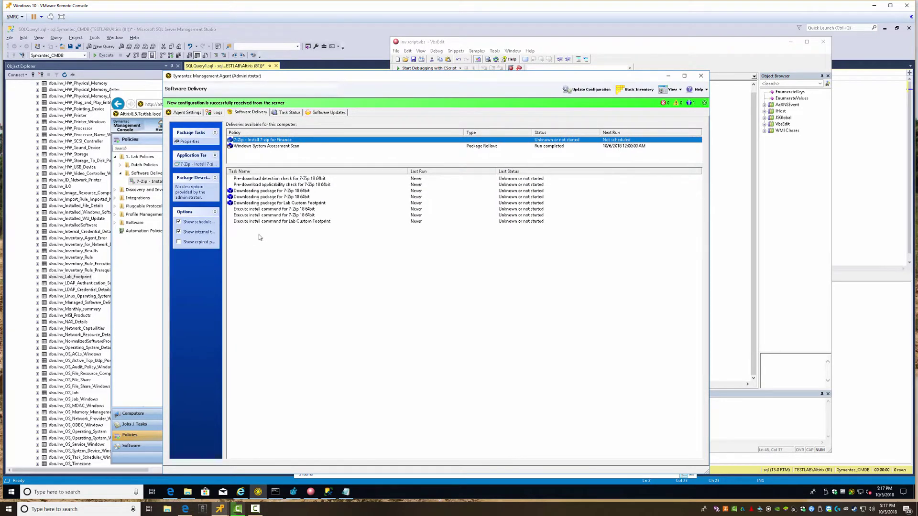
click(263, 222)
click(251, 203)
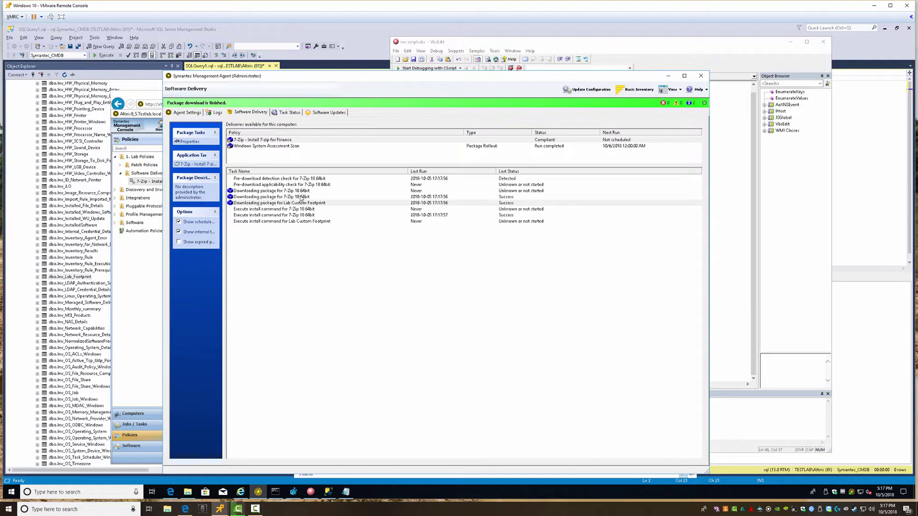
click(305, 179)
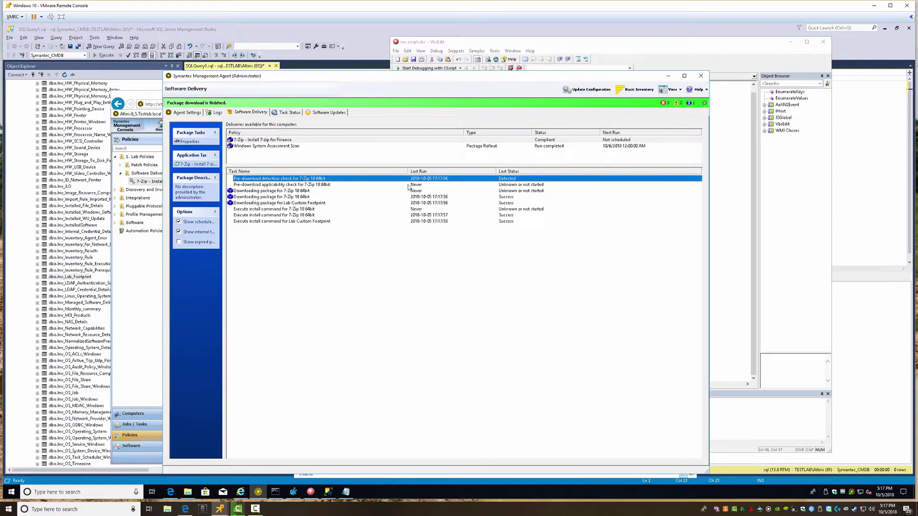
click(275, 198)
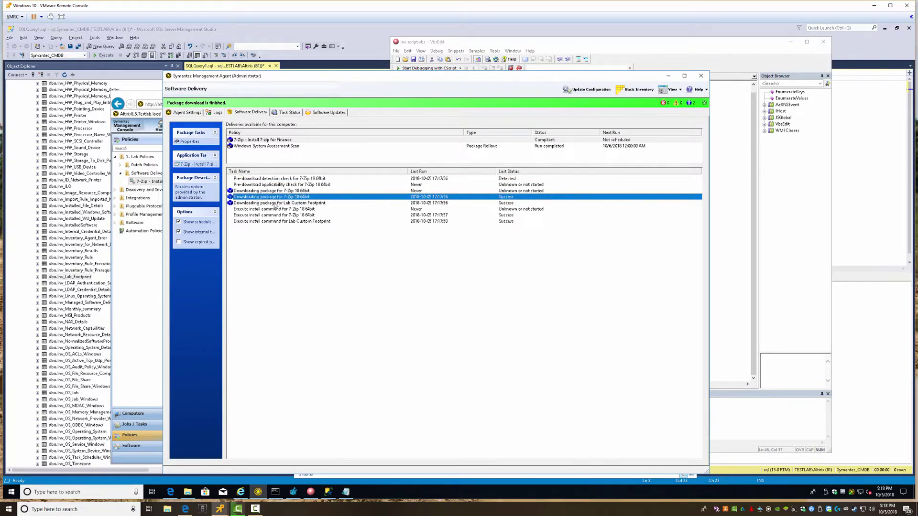
click(275, 203)
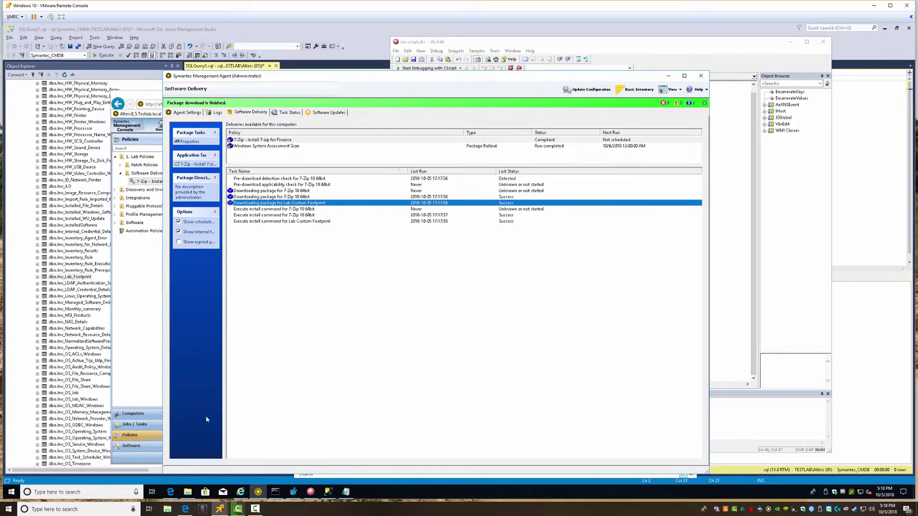
Switch to SQL Server Management Studio and rerun the query on Inv_Lab_Footprint.
click(328, 492)
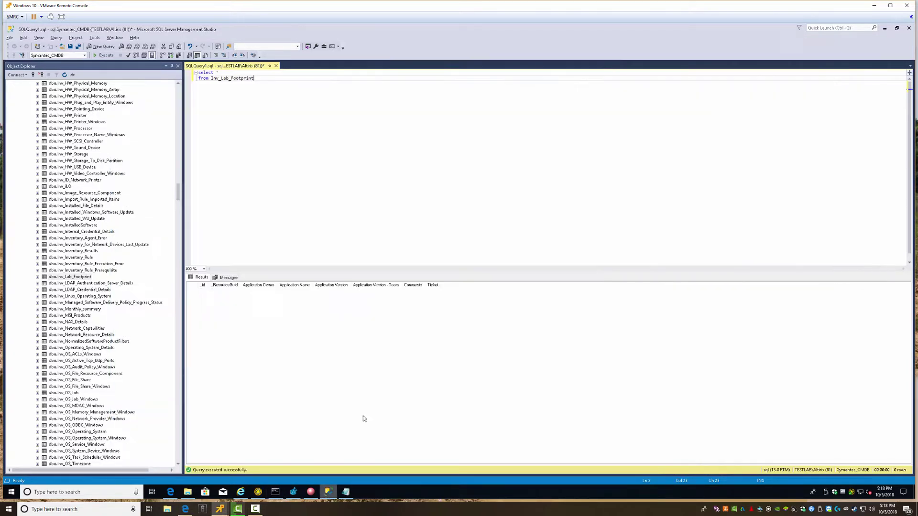
click(106, 55)
click(105, 56)
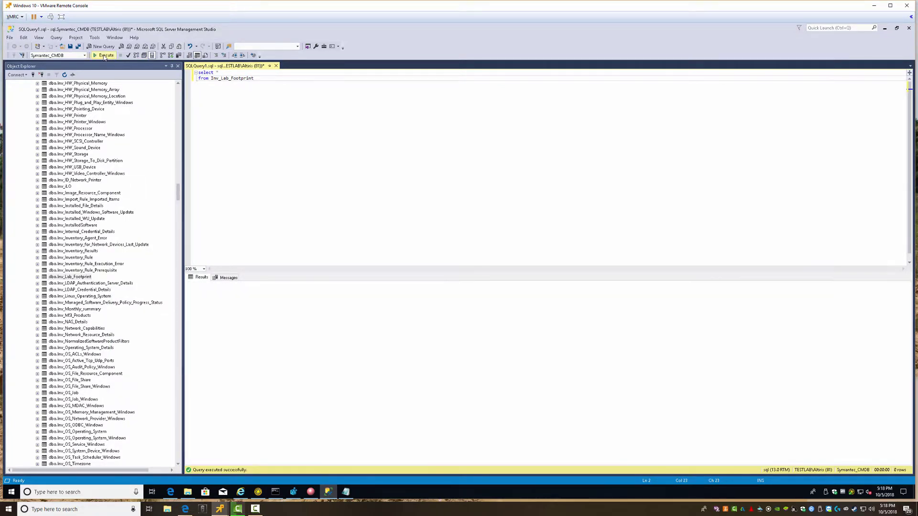
click(105, 56)
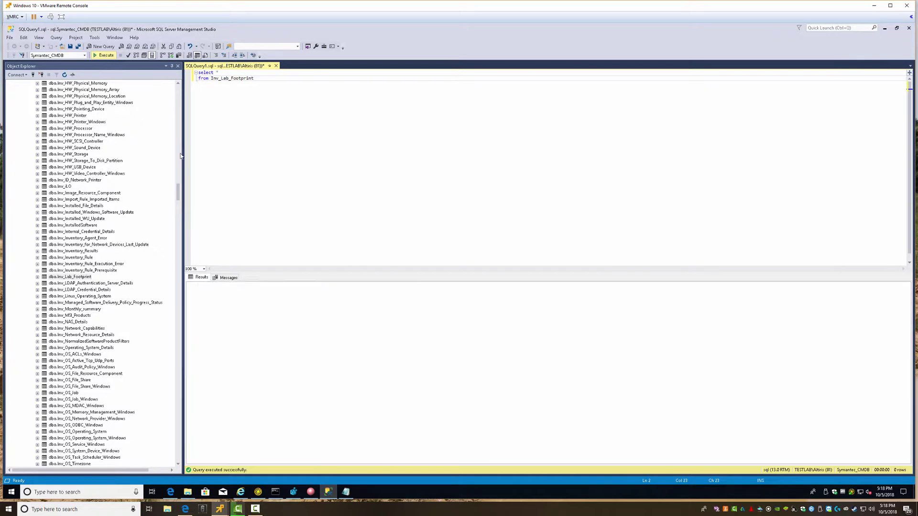
Open LabCustomFootprint.vbs from the Desktop folder for editing, replace the space in the "Lab Footprint" data class name with an underscore, and save it.
key(alt+Tab)
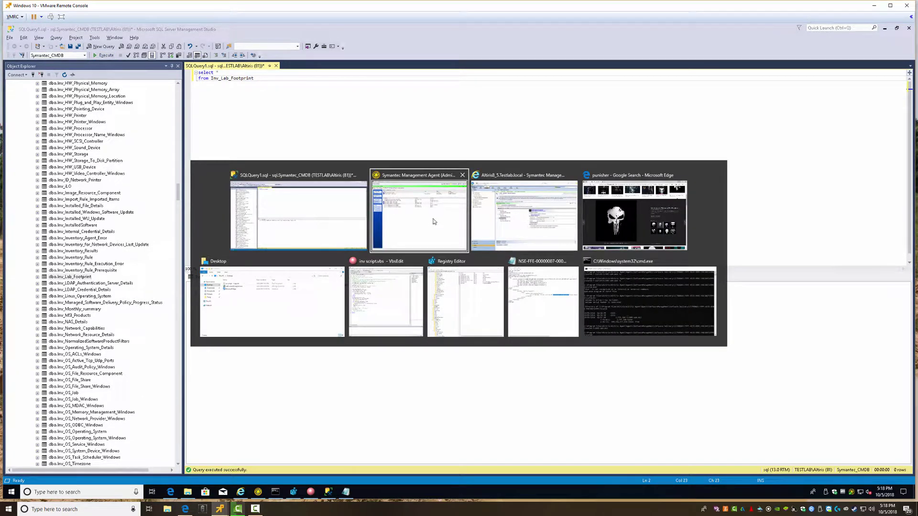
key(alt+Tab)
key(alt+Tab)
key(alt+Tab)
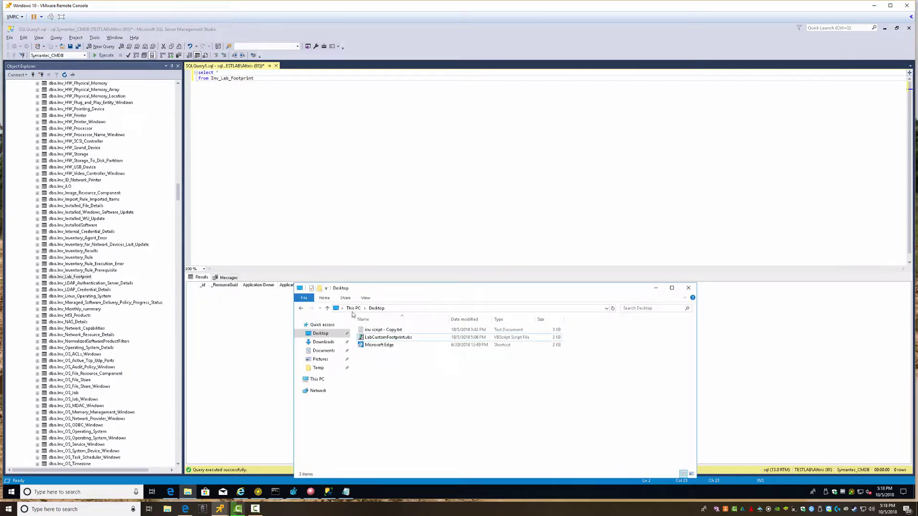
right_click(386, 337)
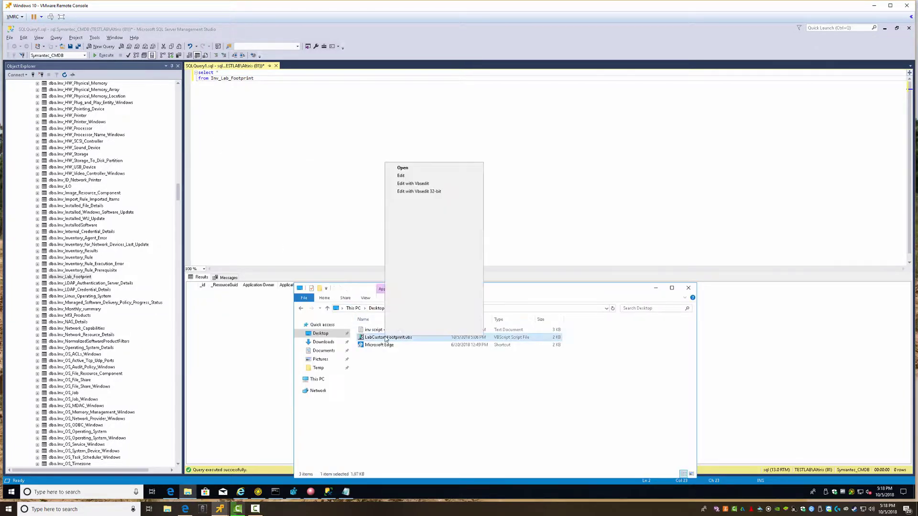
click(404, 175)
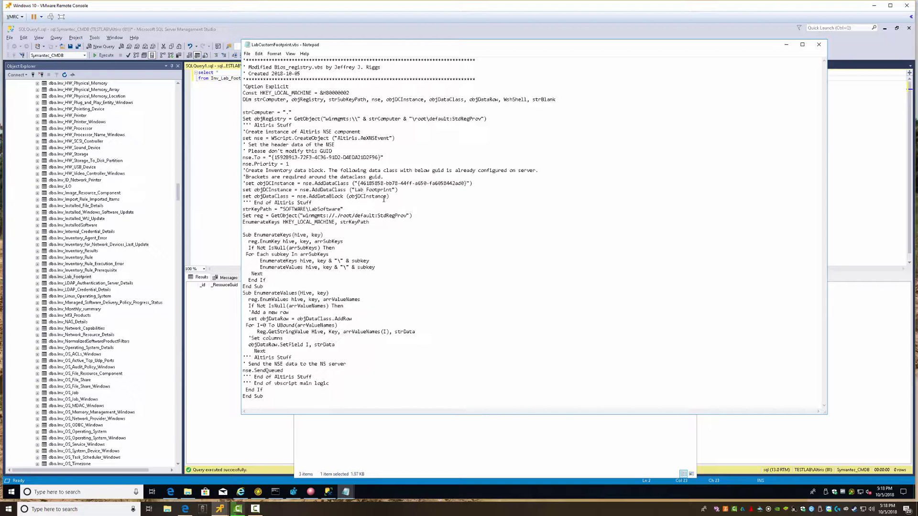
key(Delete)
text(_)
click(818, 43)
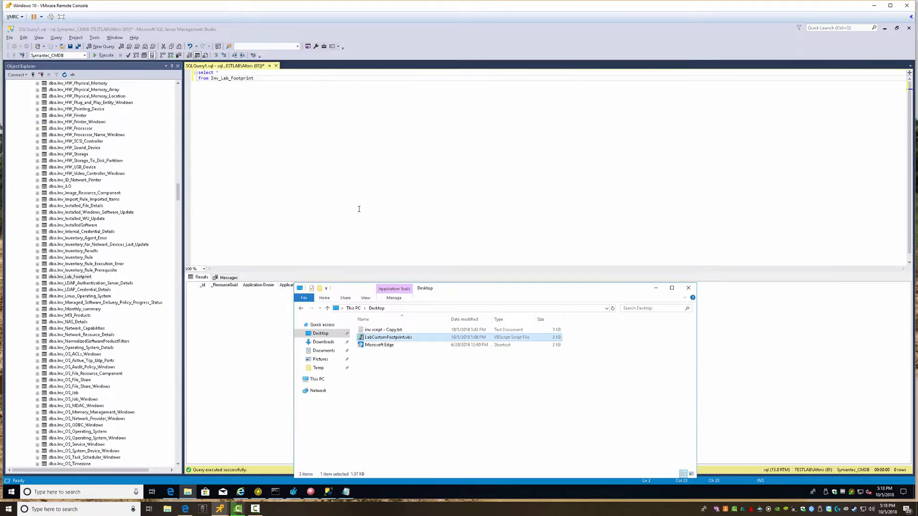
Return to the Desktop folder and run the edited LabCustomFootprint.vbs script.
key(alt+Tab)
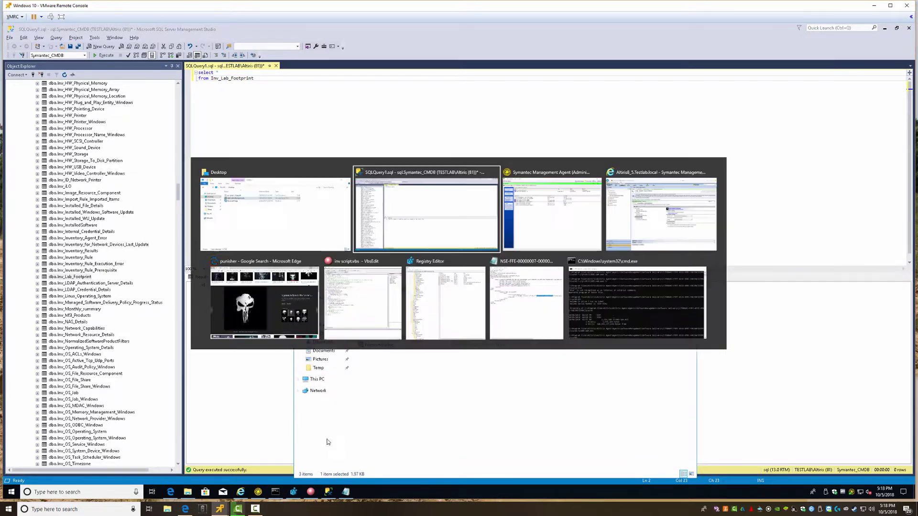
key(alt+Tab)
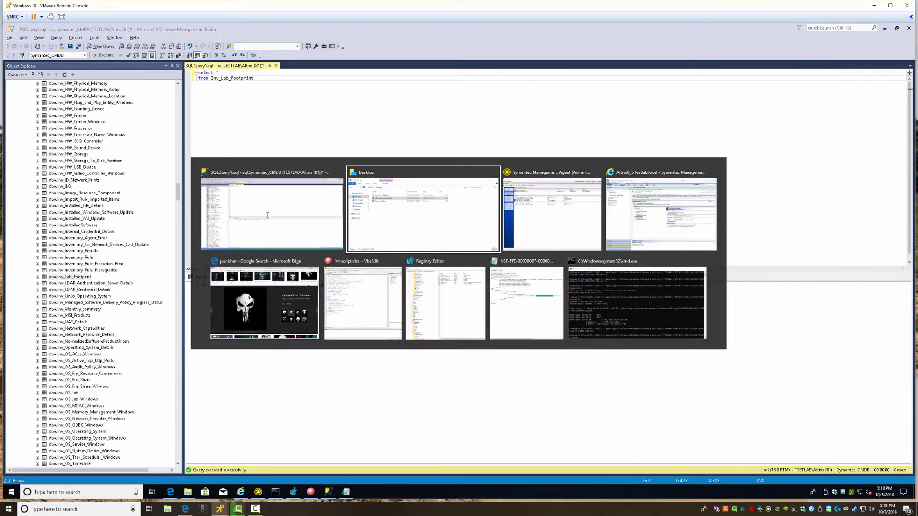
click(375, 337)
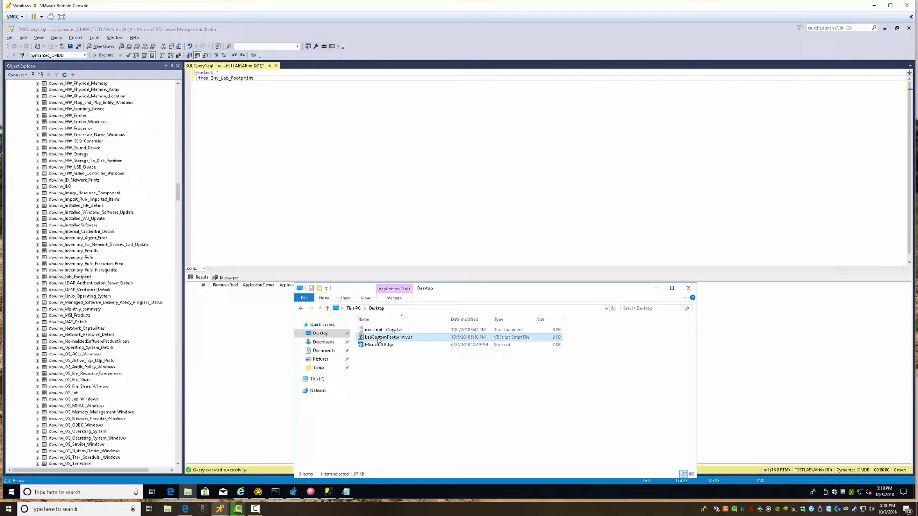
Execute the Inv_Lab_Footprint query several more times in SQL Server Management Studio to check for new inventory rows.
click(104, 55)
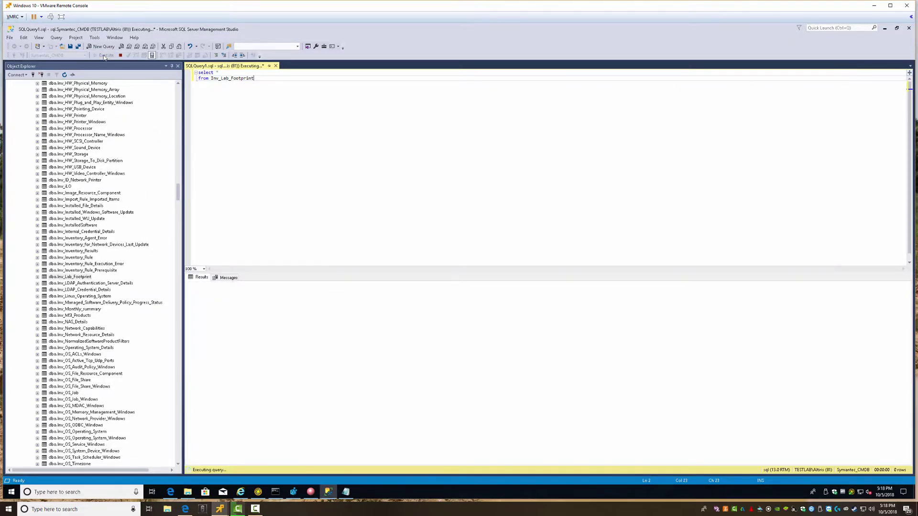
click(104, 55)
click(105, 56)
click(104, 56)
click(104, 55)
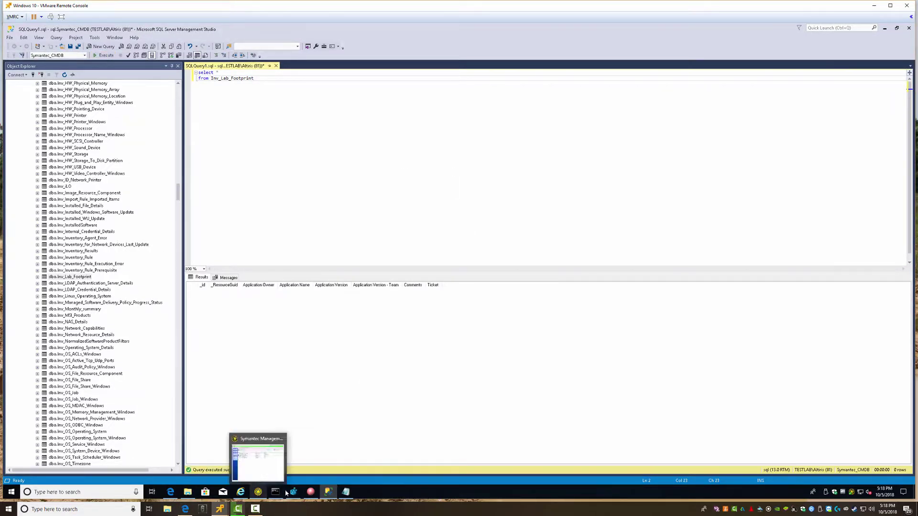
mouse_move(260, 493)
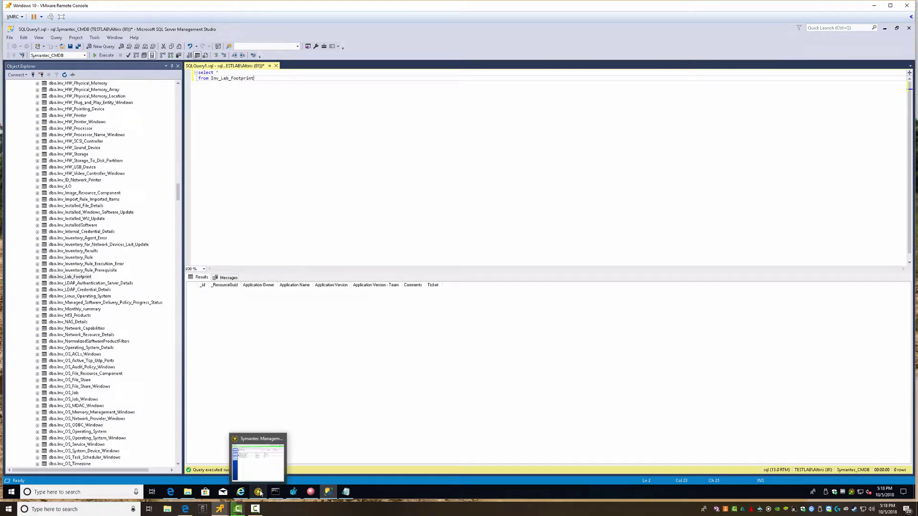
Switch to Registry Editor and set Capture Events Folder under Altiris Agent\Transport to c:\temp.
click(292, 492)
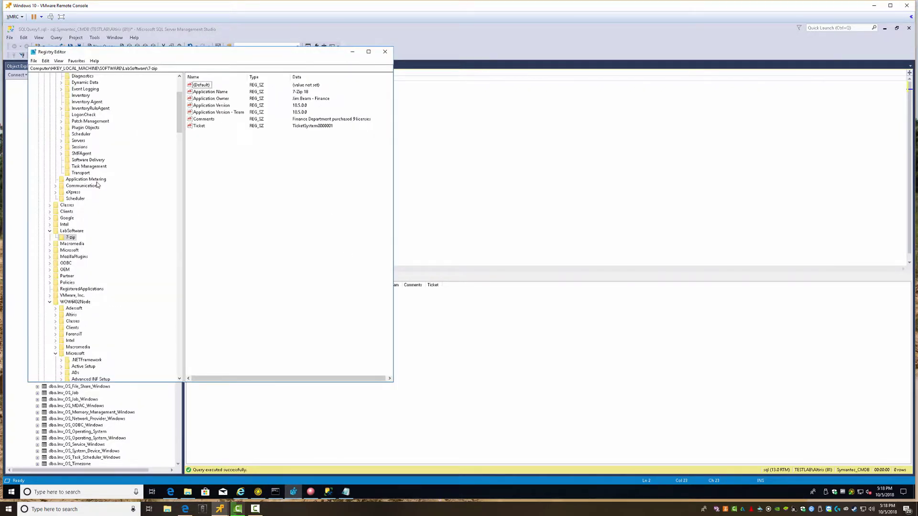
scroll(99, 185, up, 5)
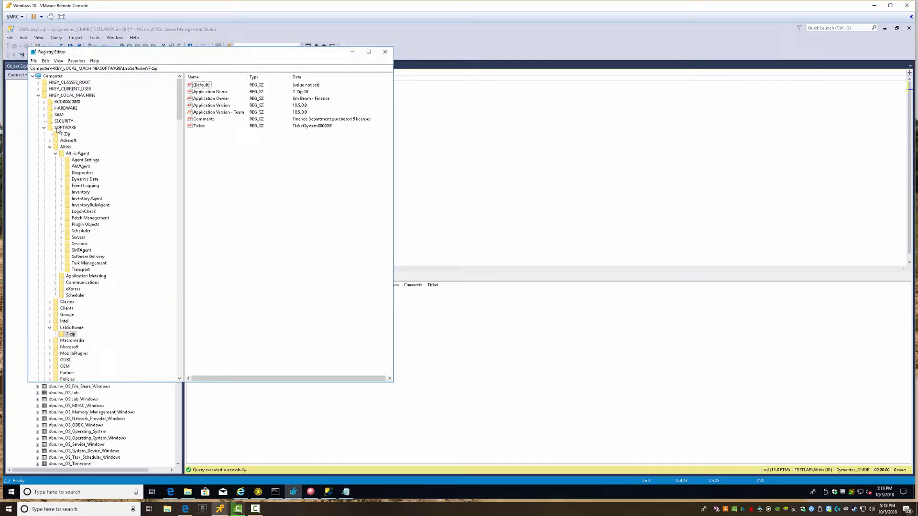
click(81, 269)
double_click(208, 92)
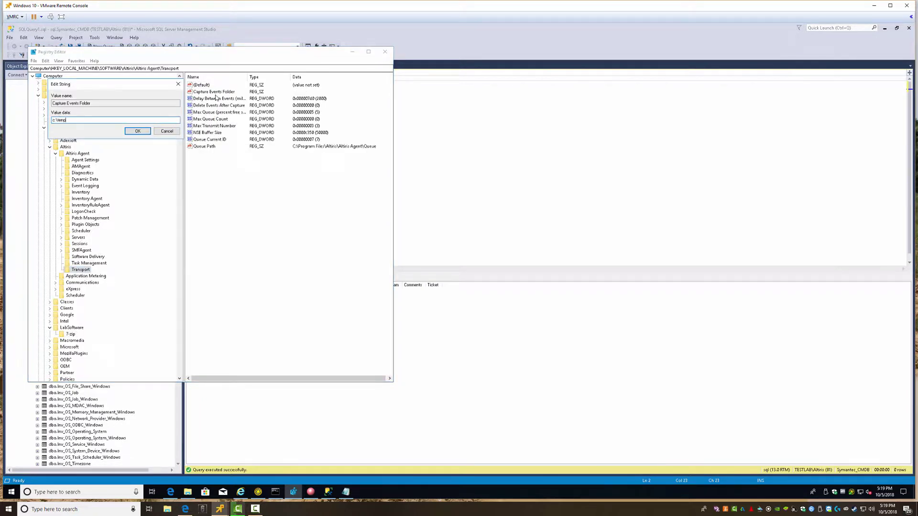
text(c:	emp)
key(Return)
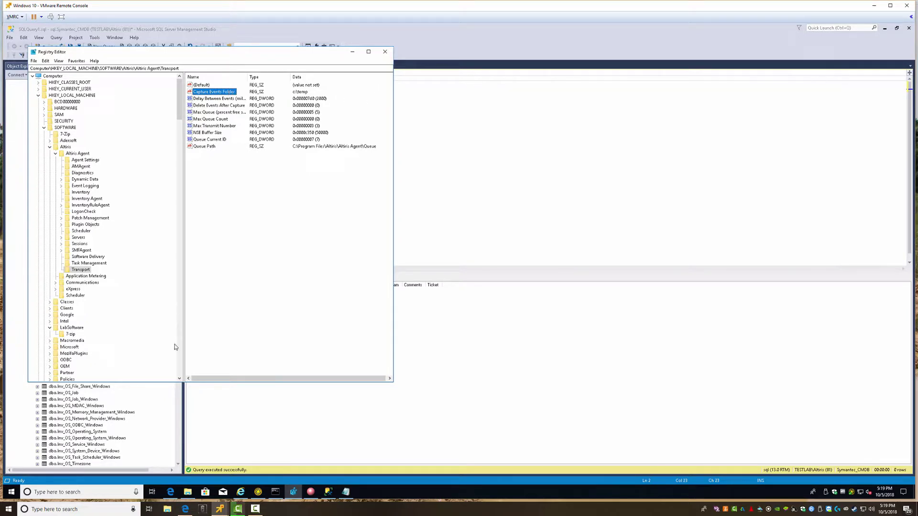
Run LabCustomFootprint.vbs again from the Desktop folder.
click(187, 492)
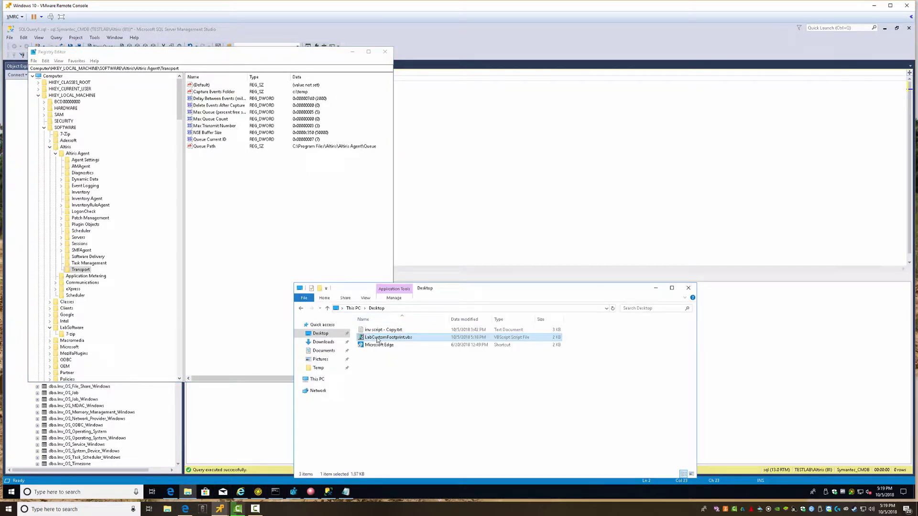
click(188, 491)
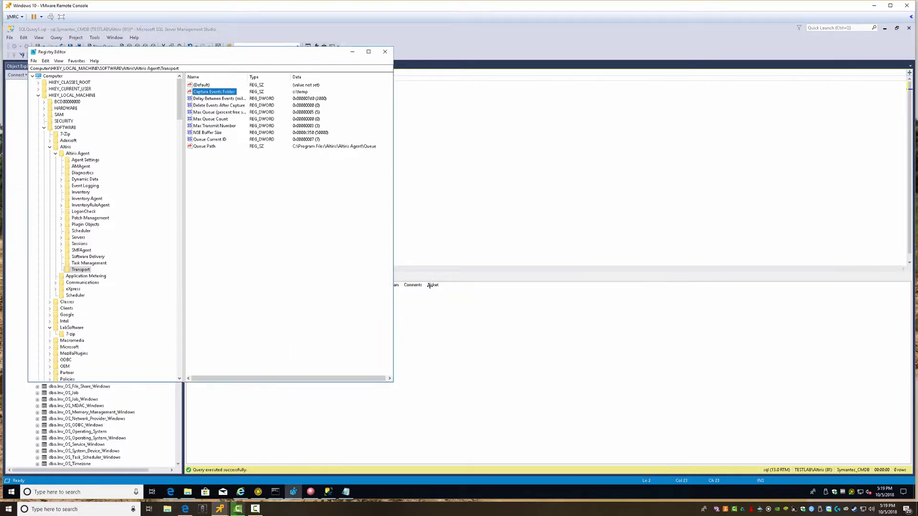
Open NSE-FFE-00000007-00000071.ok from C:\Temp in Notepad and inspect the data class name in the captured event.
click(187, 491)
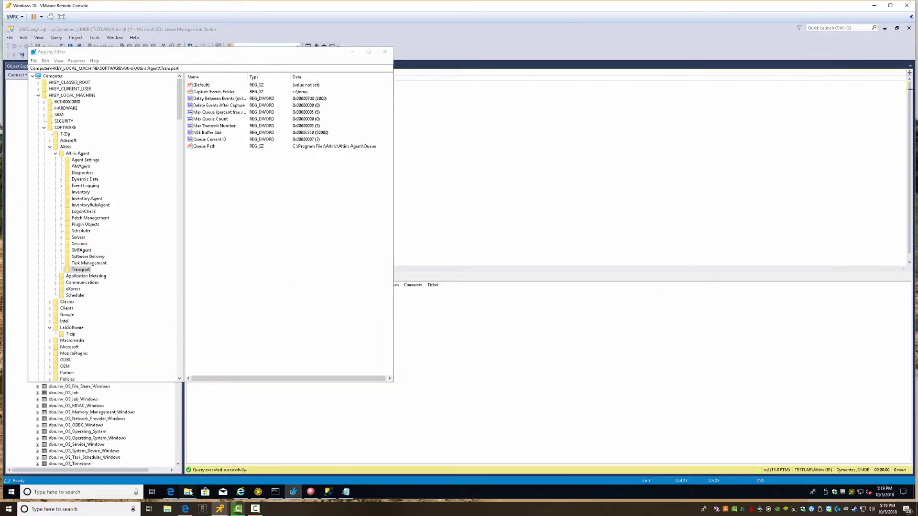
click(317, 380)
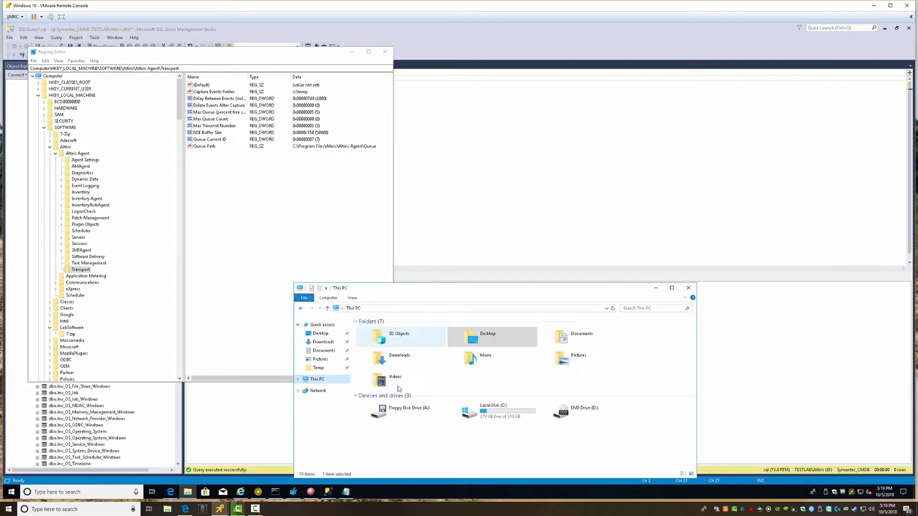
key(Return)
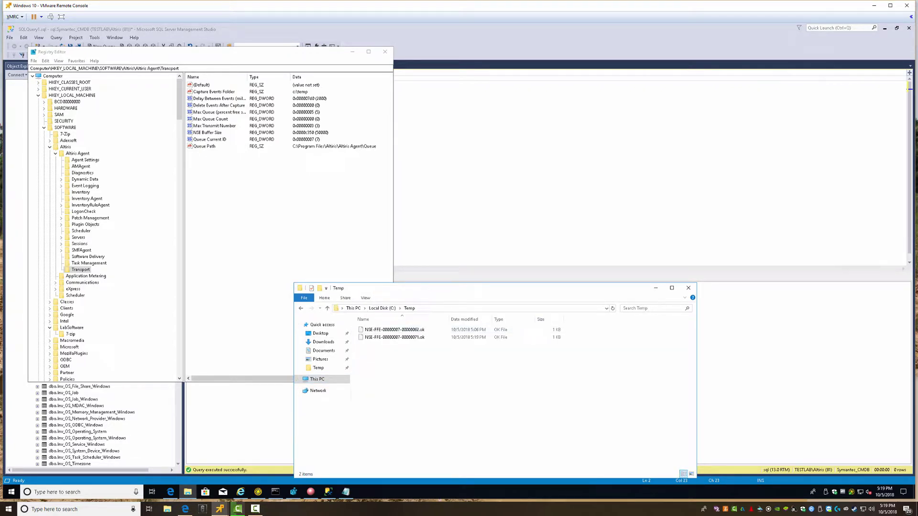
drag(417, 288, 423, 218)
double_click(397, 268)
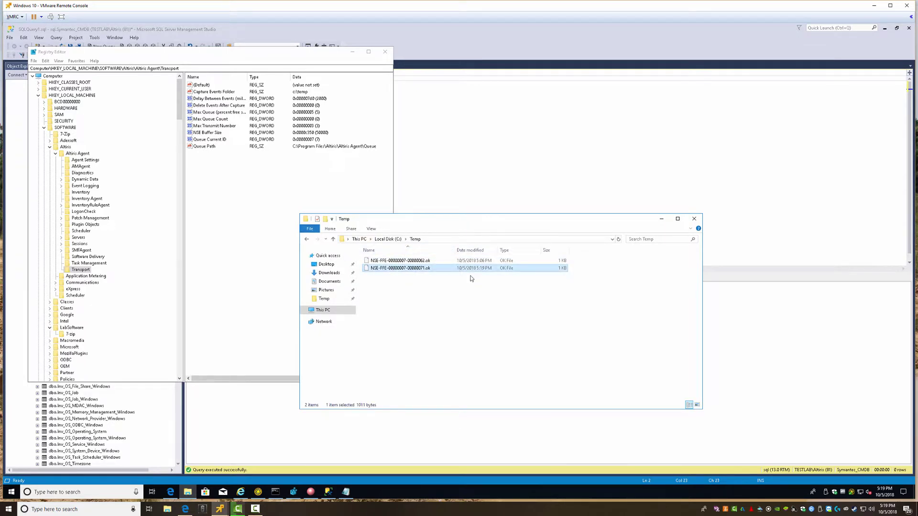
click(422, 172)
click(480, 245)
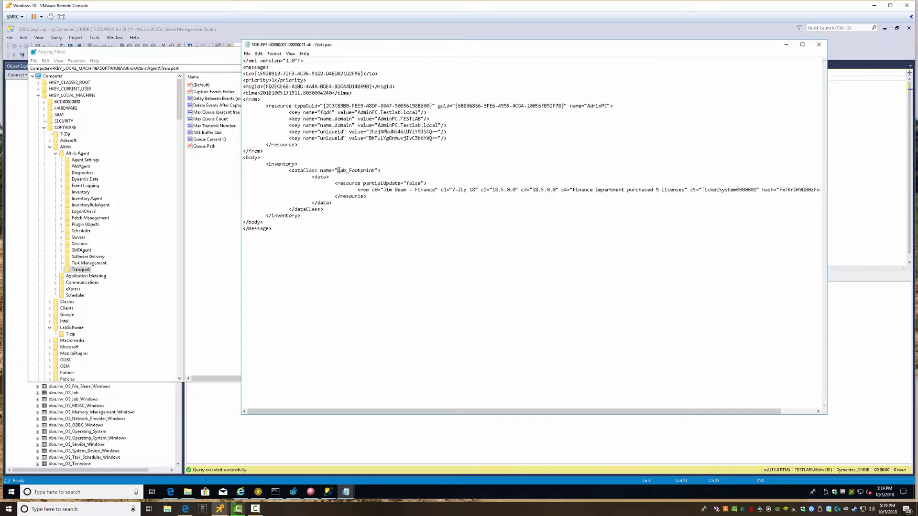
drag(350, 171, 377, 172)
Switch to SQL Server Management Studio and rerun the Inv_Lab_Footprint query to look for the captured inventory.
click(213, 424)
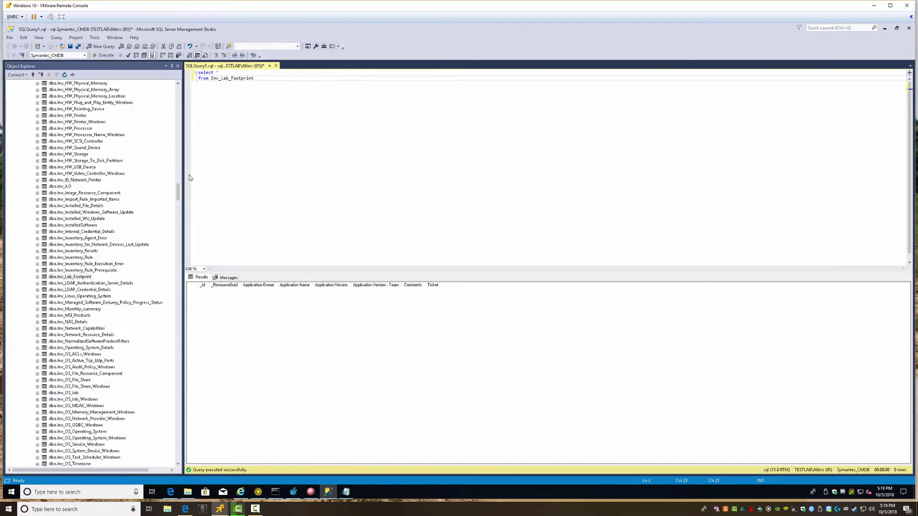
click(102, 55)
click(103, 56)
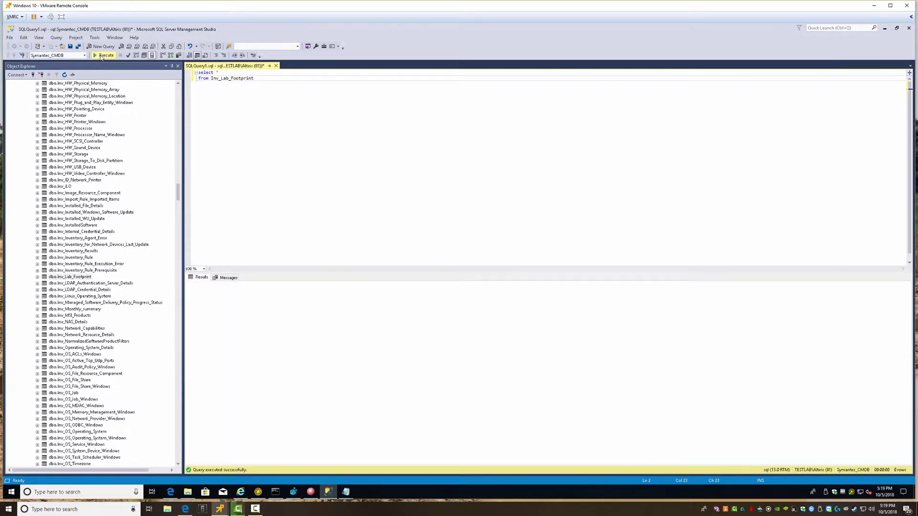
Return to the captured event file in Notepad and copy the Lab_Footprint data class name.
key(alt+Tab)
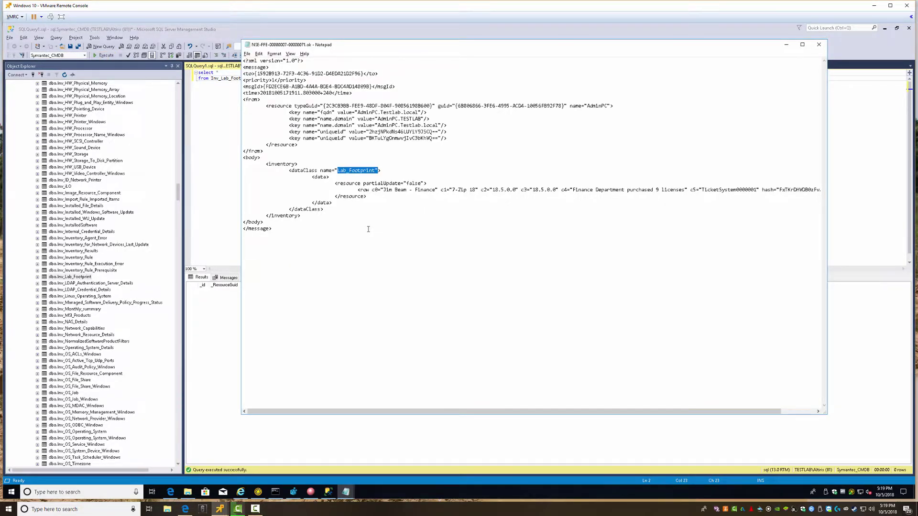
right_click(361, 172)
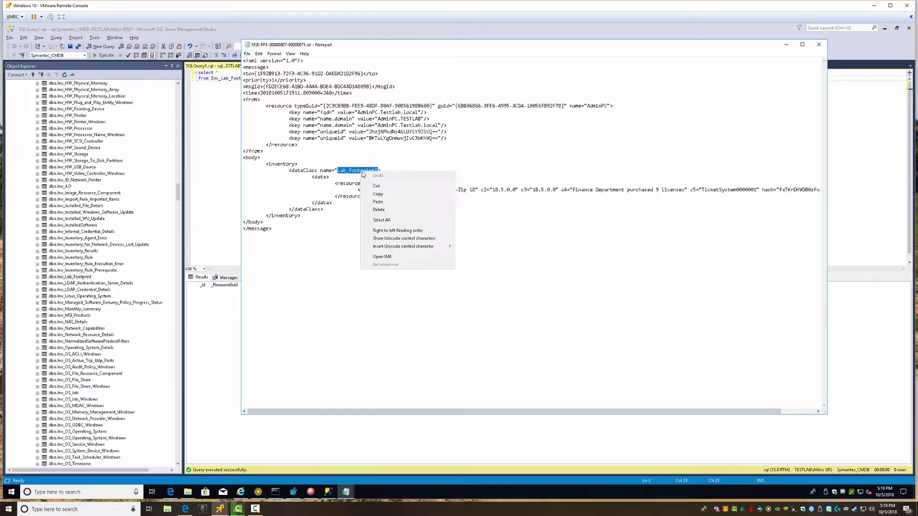
click(382, 196)
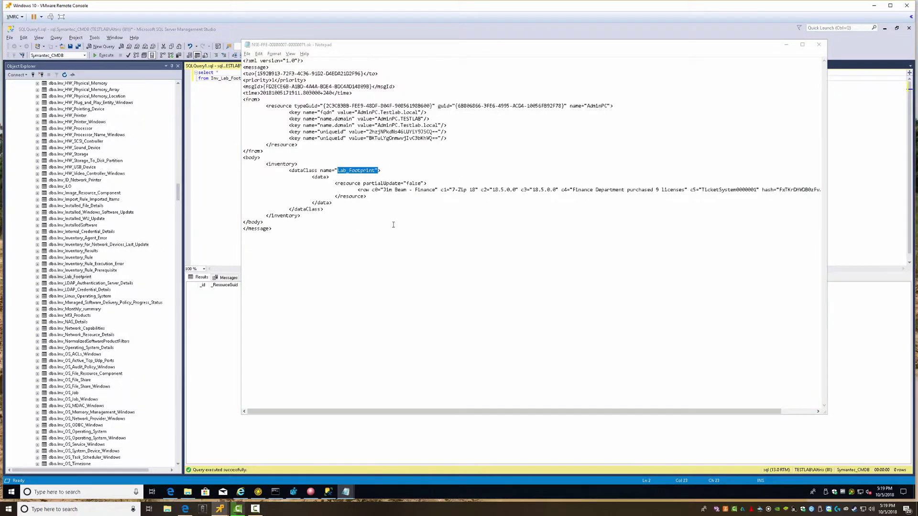
Close the browser window with the unrelated image search and switch to the Symantec Management Console.
key(alt+Tab)
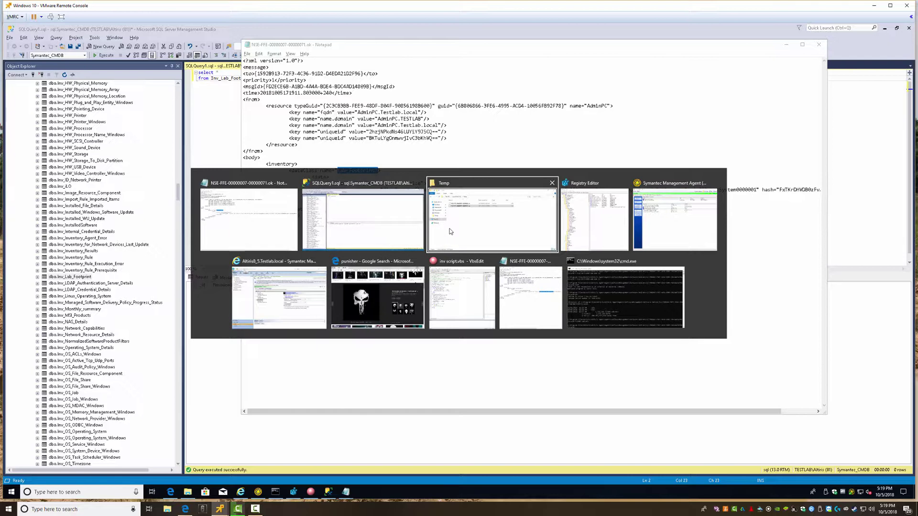
key(alt+Tab)
key(alt+Tab)
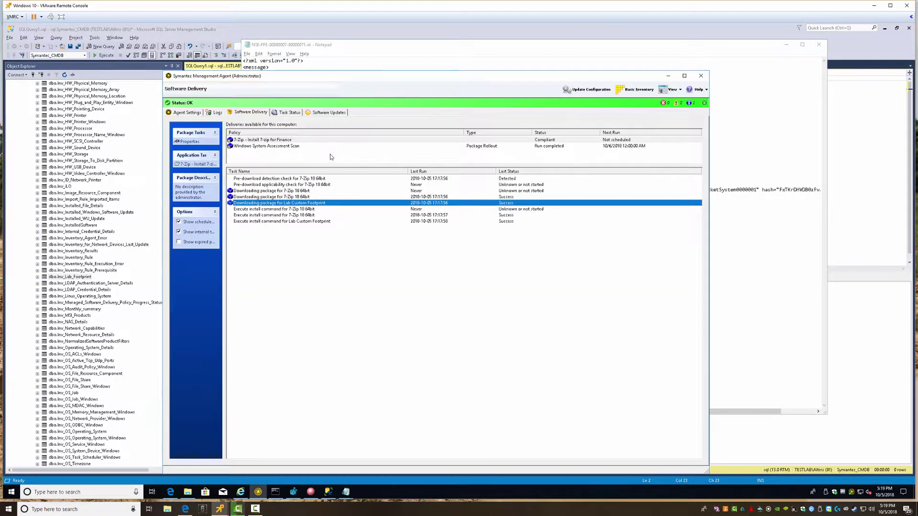
click(170, 492)
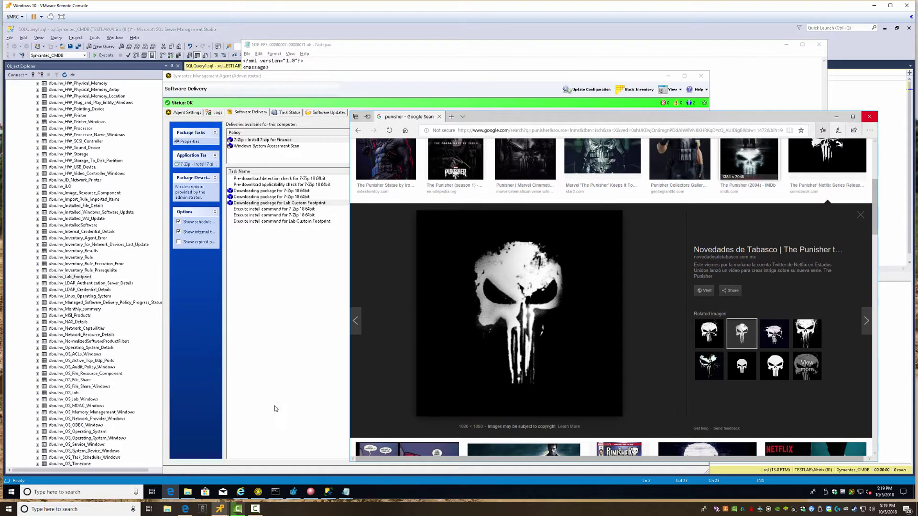
click(869, 117)
click(240, 492)
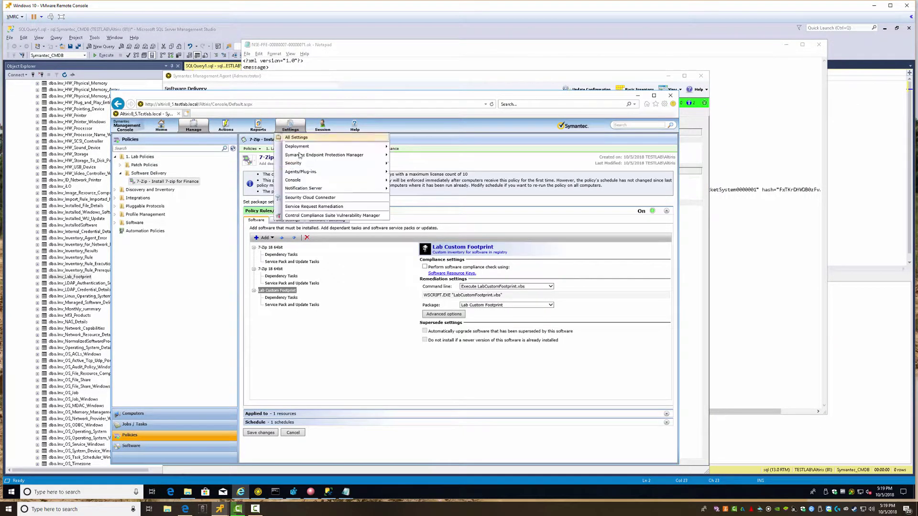
Open the custom data class management settings and display the attributes of the Lab Footprint data class.
click(184, 199)
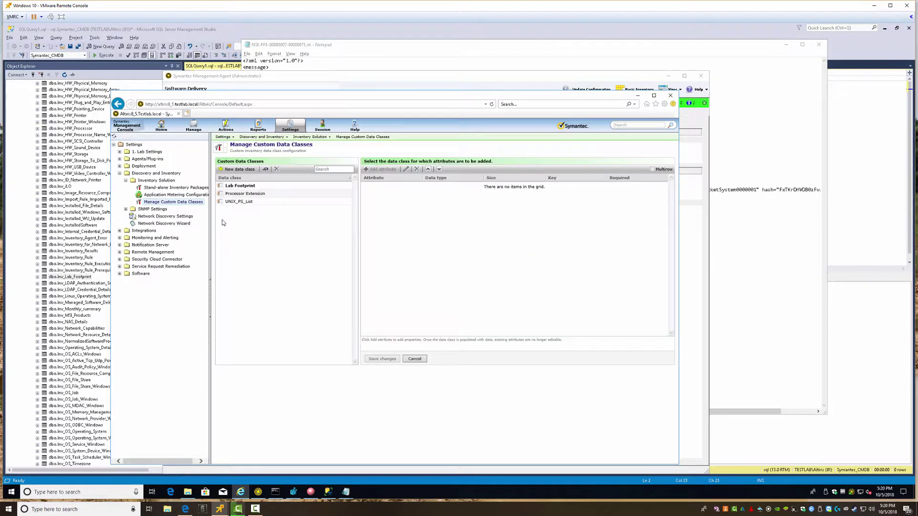
click(249, 187)
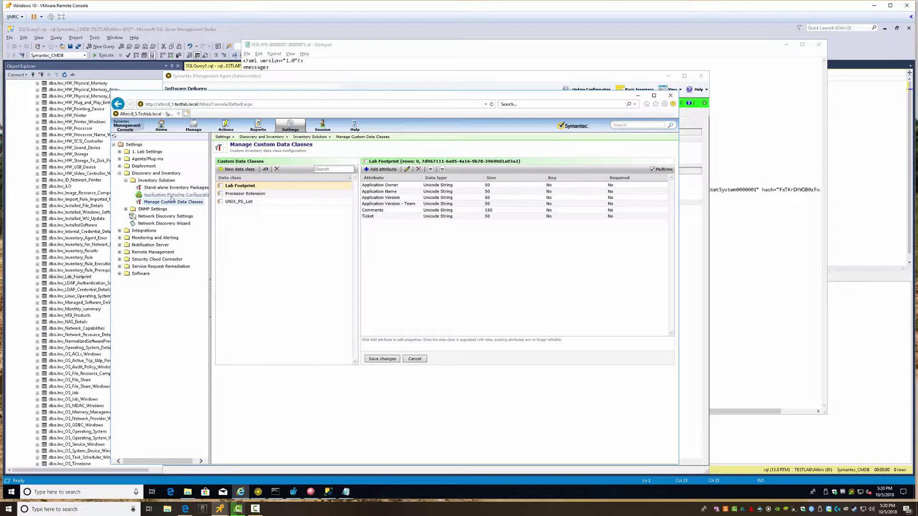
Switch to SQL Server Management Studio and rerun the select query on Inv_Lab_footprint.
key(alt+Tab)
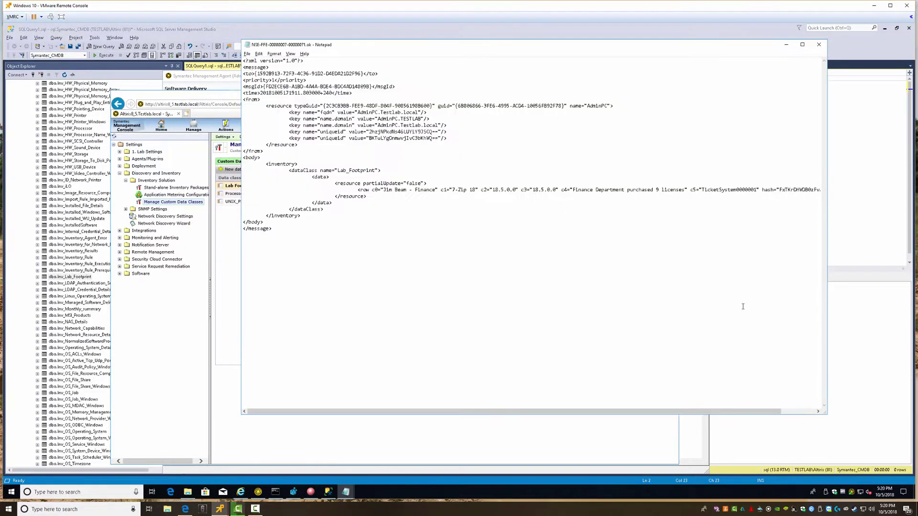
click(859, 214)
click(105, 55)
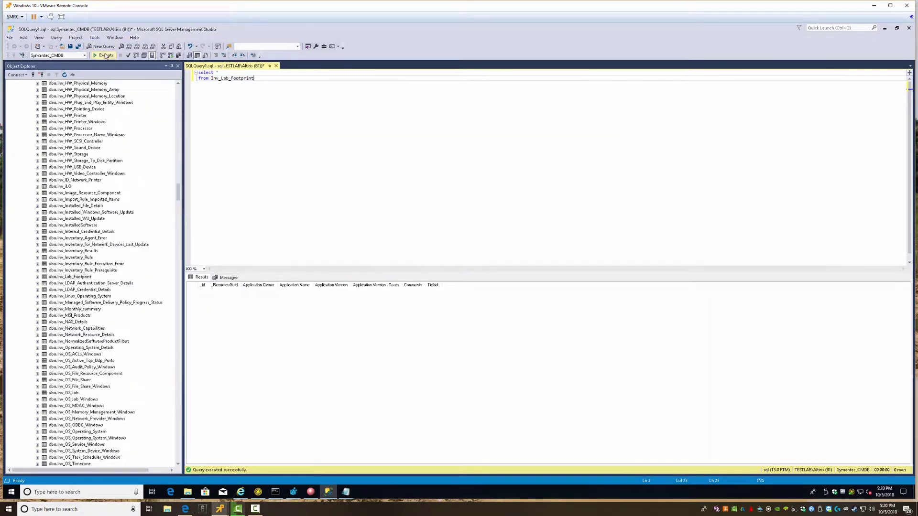
Close both NSE files that are open in Notepad.
click(346, 492)
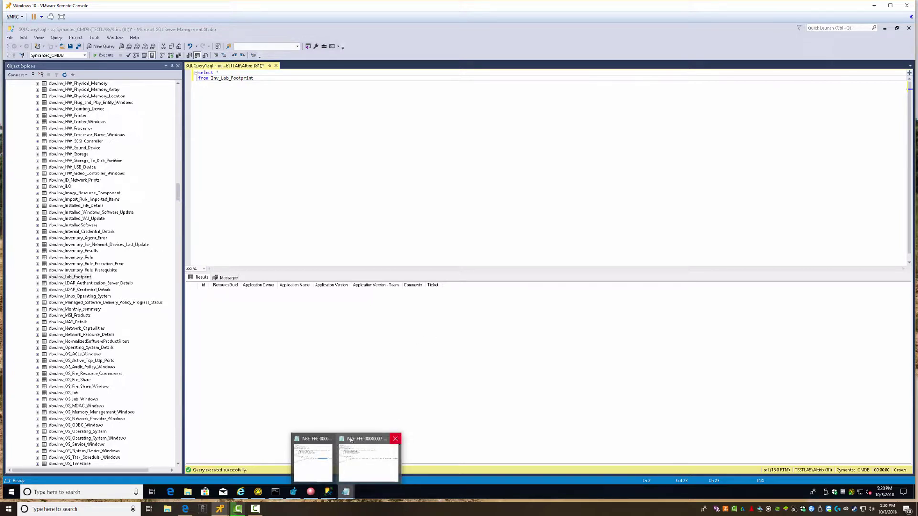
click(395, 438)
click(362, 439)
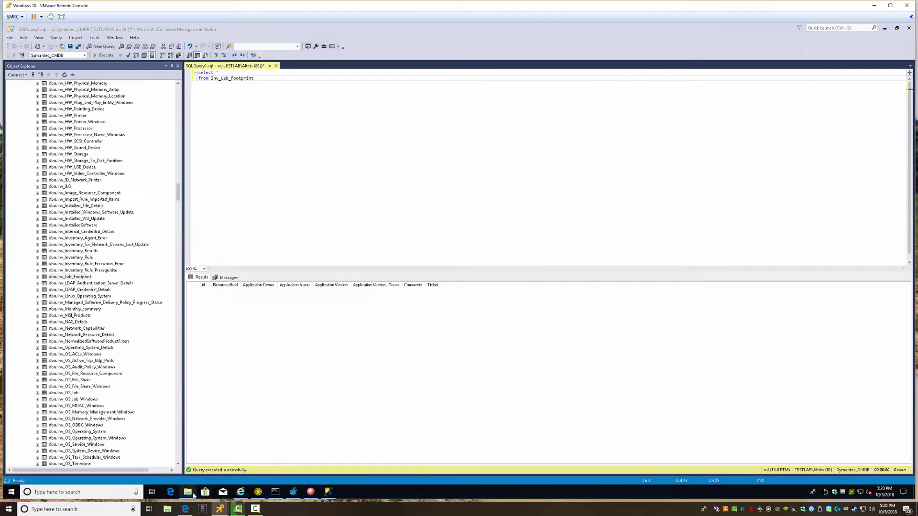
Switch to File Explorer and open LabCustomFootprint.vbs from the Desktop folder for editing in VbsEdit.
click(189, 459)
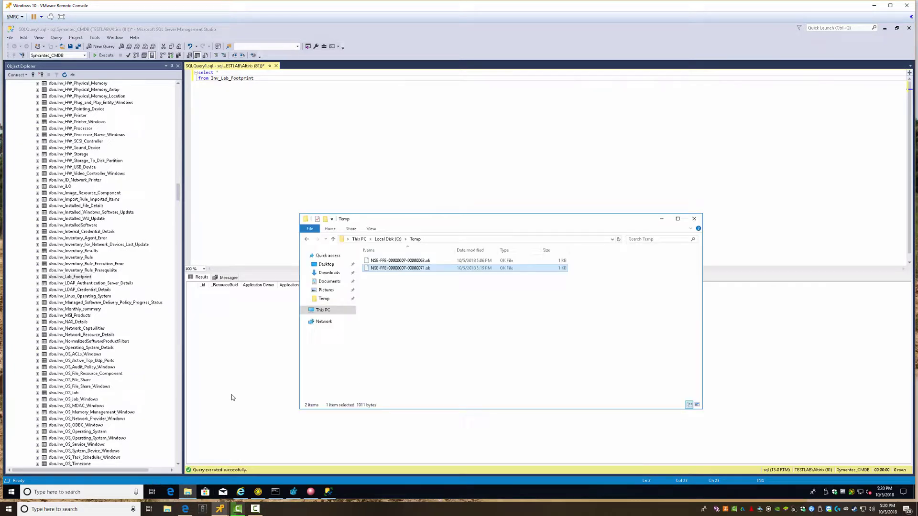
click(326, 264)
click(388, 268)
right_click(382, 269)
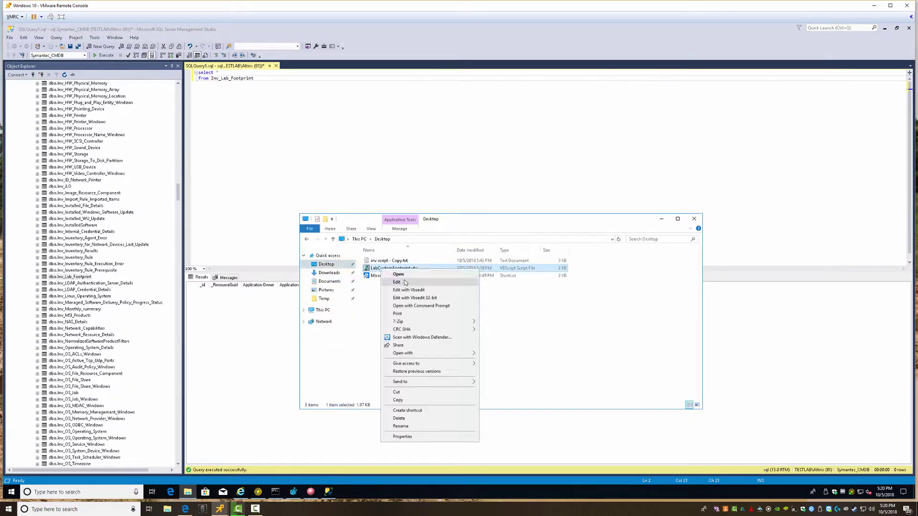
click(407, 290)
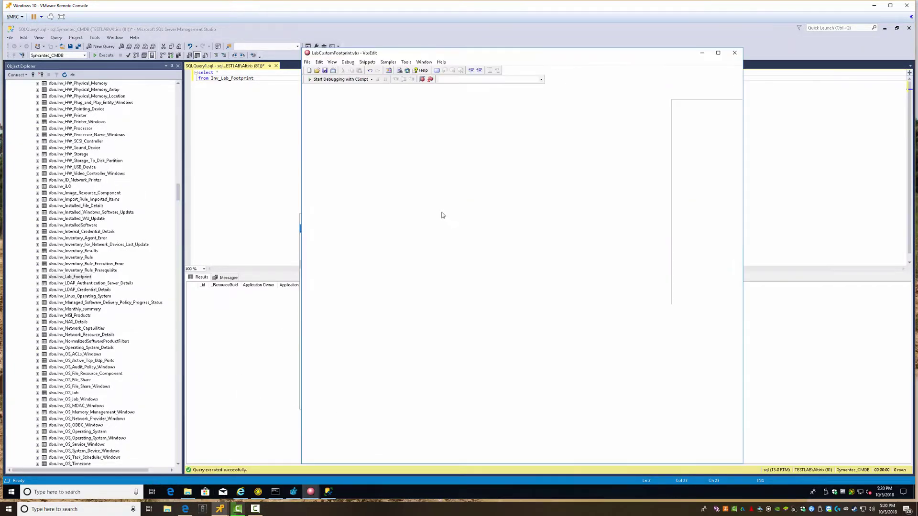
key(Return)
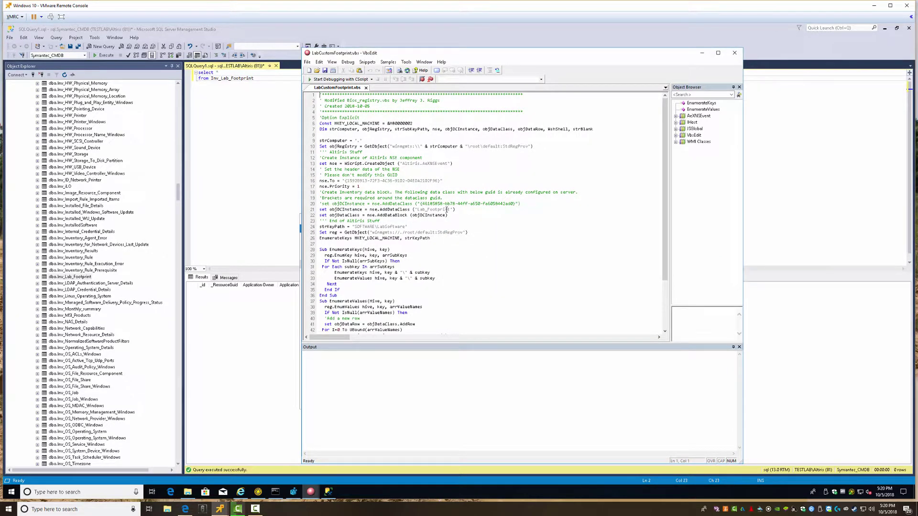
Highlight the "Lab_Footprint" data class name in the script's AddDataClass line.
drag(417, 209, 448, 209)
key(ctrl+v)
click(325, 71)
shift+click(467, 211)
Switch to the Symantec Management Console and copy the GUID from the Lab Footprint data class's properties.
click(241, 492)
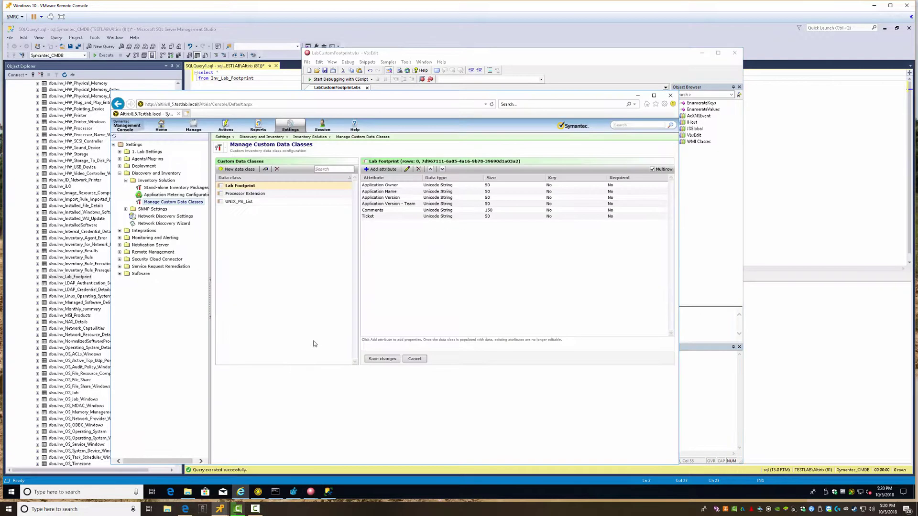
right_click(243, 187)
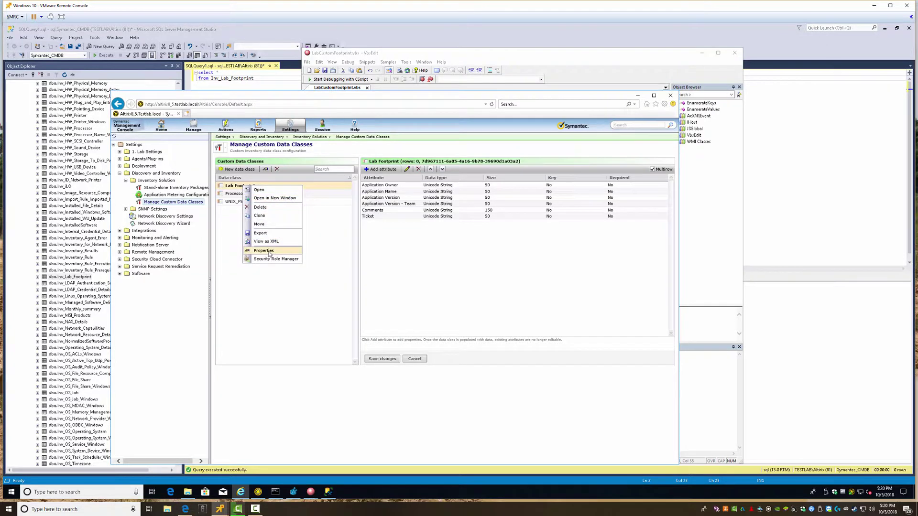
click(264, 250)
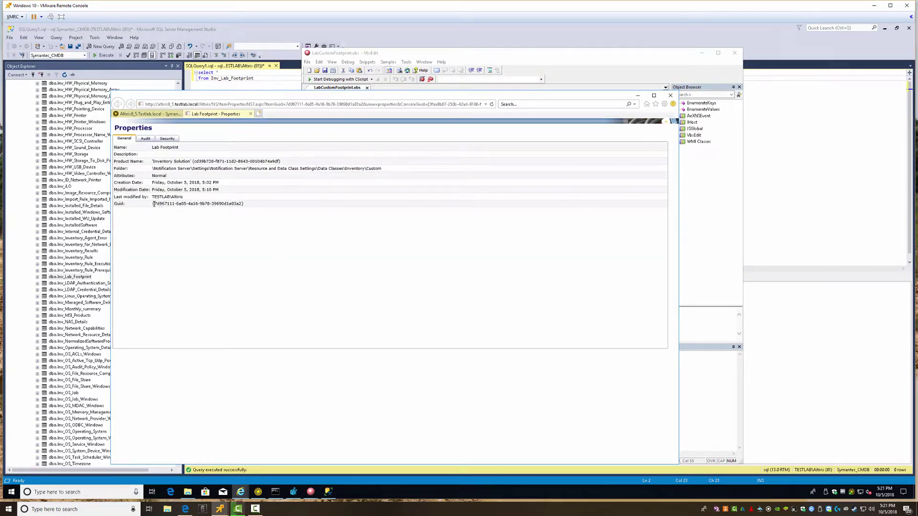
drag(155, 203, 232, 205)
key(alt+Tab)
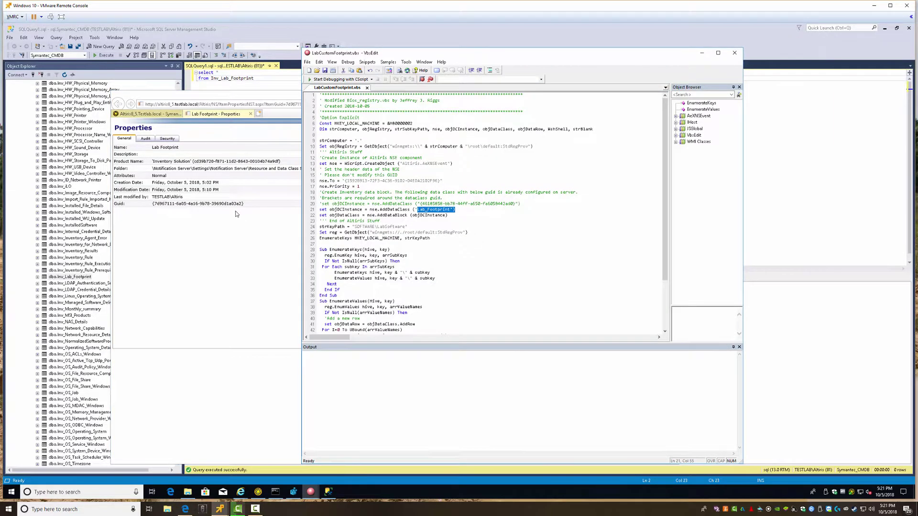
key(alt+Tab)
click(240, 204)
drag(240, 204, 158, 205)
key(ctrl+c)
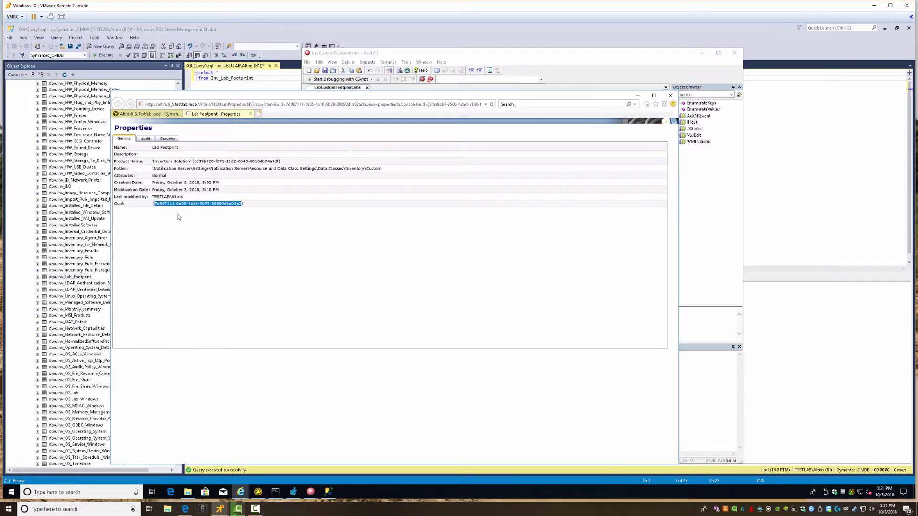
In the VbsEdit script, comment out the AddDataClass line that uses Lab_Footprint and uncomment the GUID-based line above it.
key(alt+Tab)
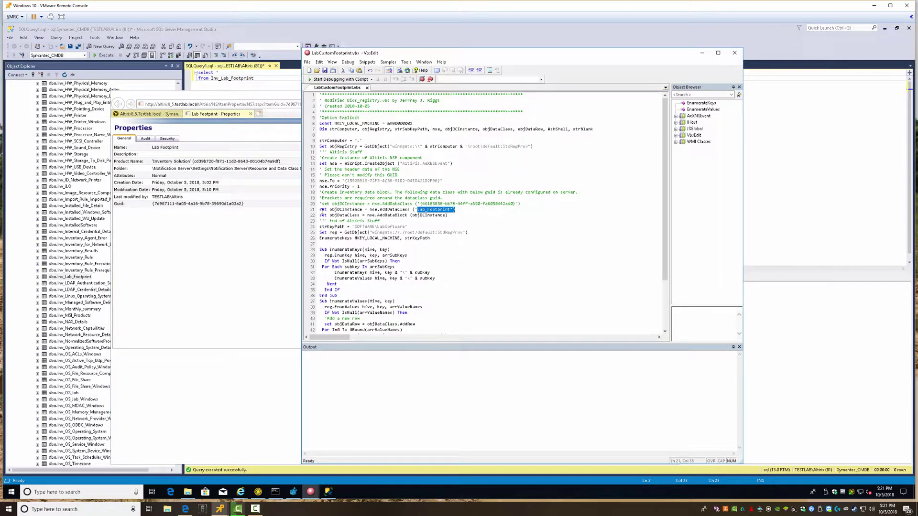
drag(320, 209, 320, 215)
click(322, 210)
text(')
key(Up)
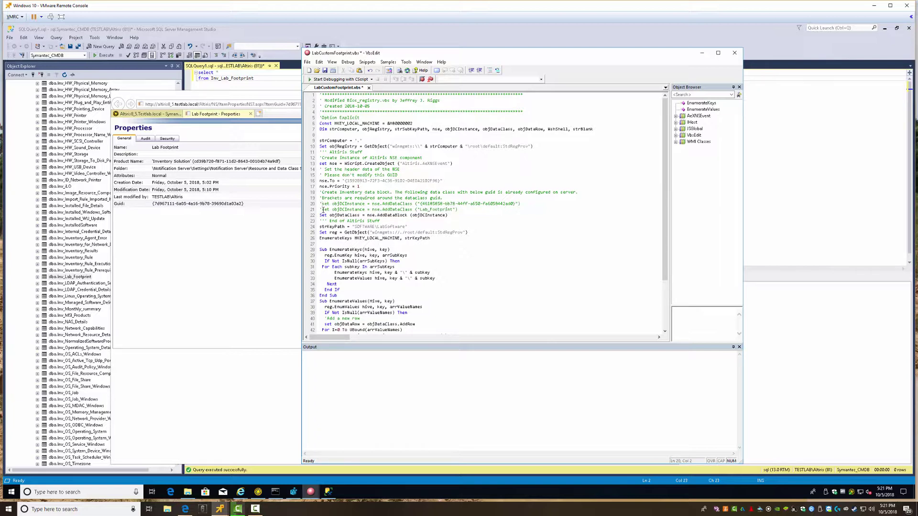
key(BackSpace)
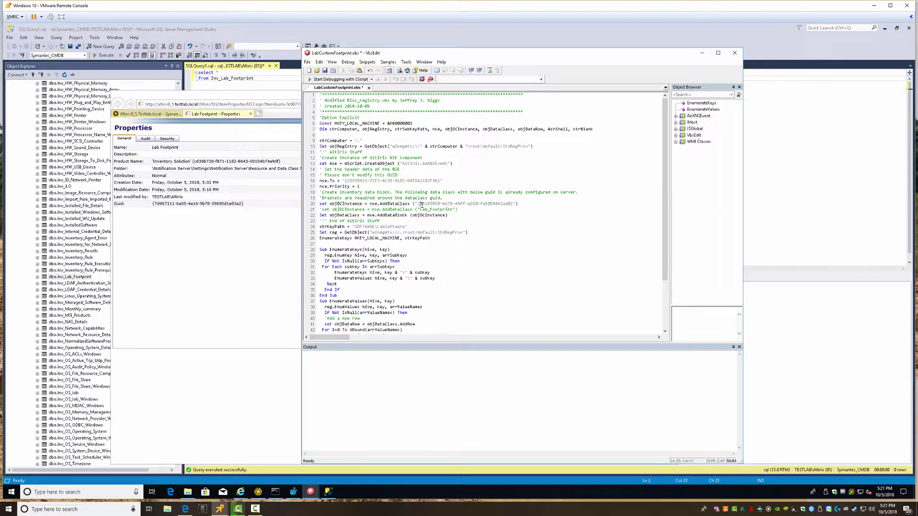
Replace the GUID in the AddDataClass line with the copied 7d967111-6a05-4a16-9b78-39690d1a03a2, run the script with CScript, and skip registration.
drag(421, 205, 510, 205)
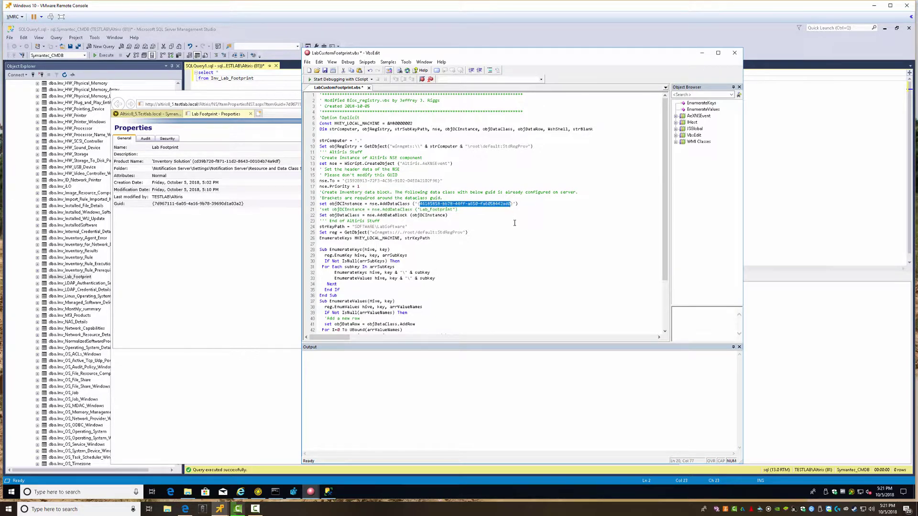
key(ctrl+v)
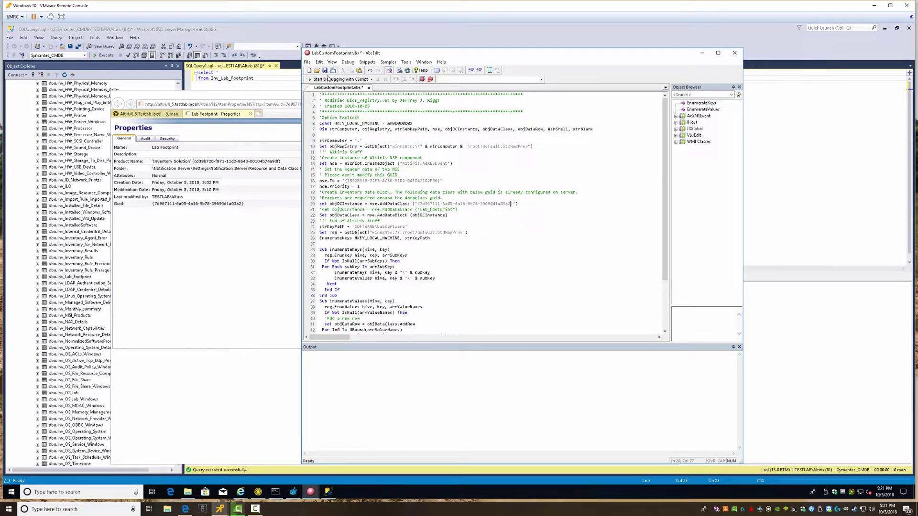
click(329, 80)
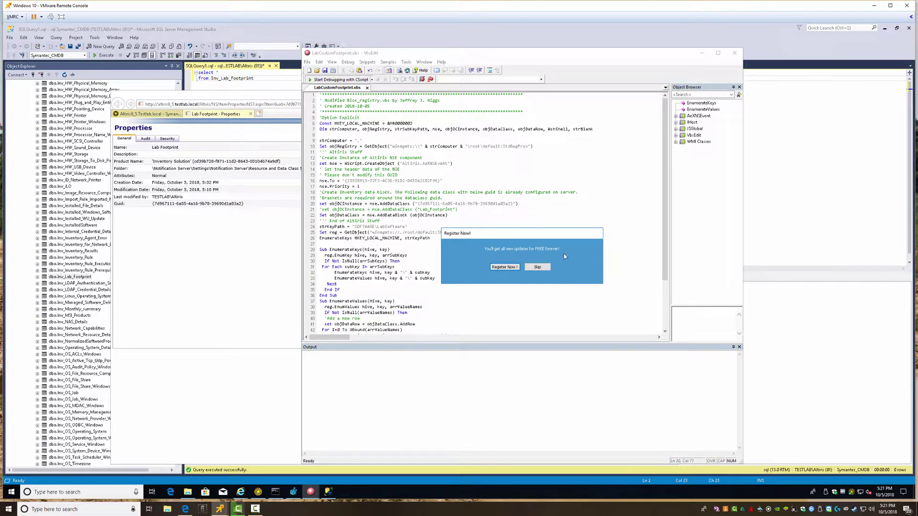
click(537, 266)
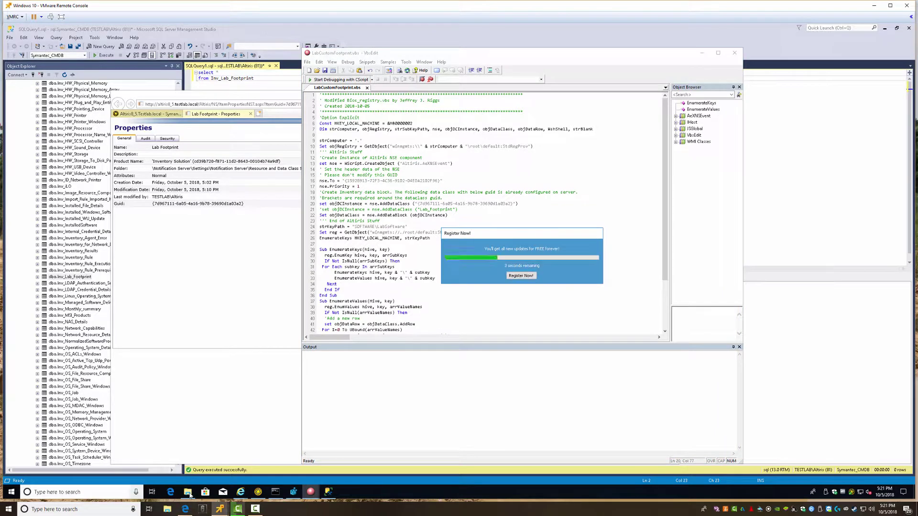
Switch to File Explorer and open the Temp folder on Local Disk (C:).
click(188, 492)
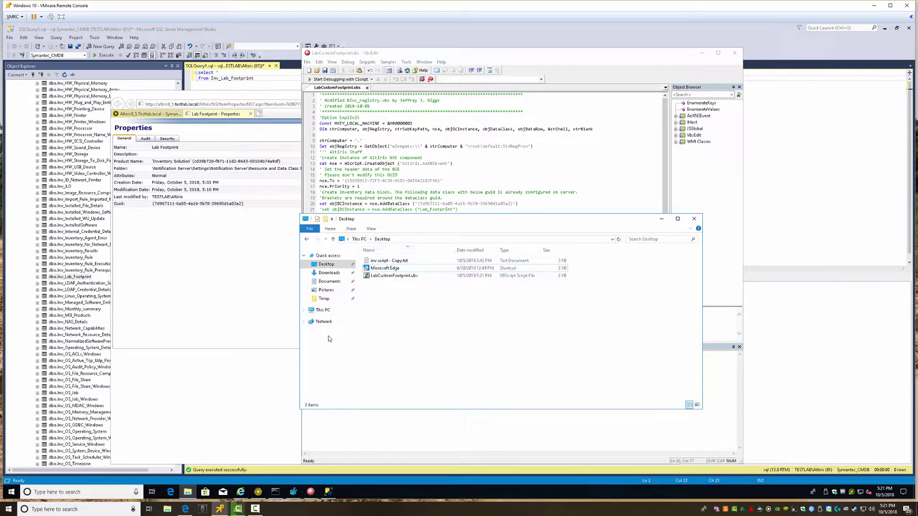
click(323, 310)
click(495, 340)
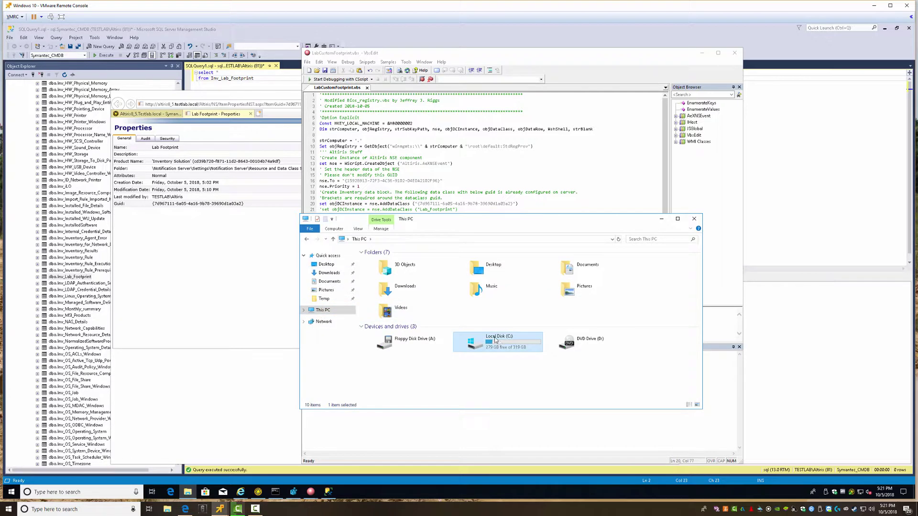
double_click(495, 340)
right_click(375, 285)
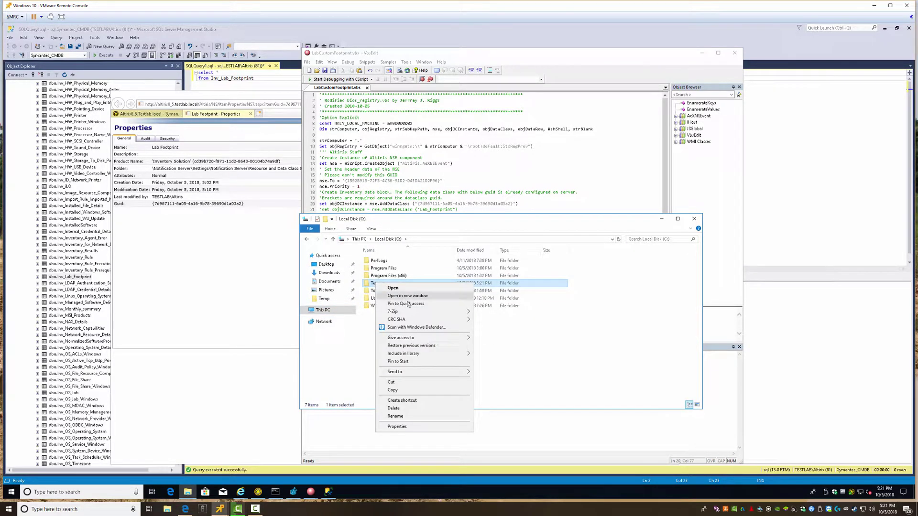
key(Escape)
double_click(374, 284)
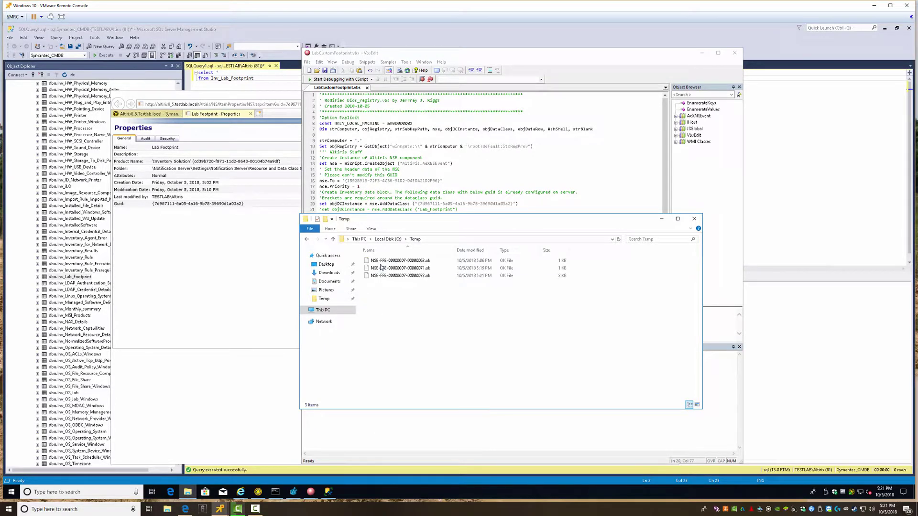
Open NSE-FFE-00000007-00000072.ok in Notepad and examine its data class GUID and inventory row.
double_click(403, 268)
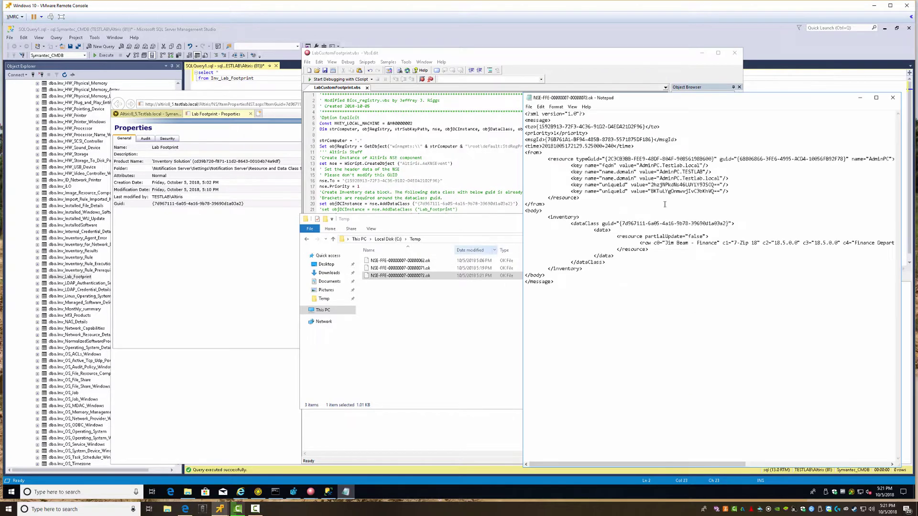
drag(526, 217, 875, 242)
click(698, 256)
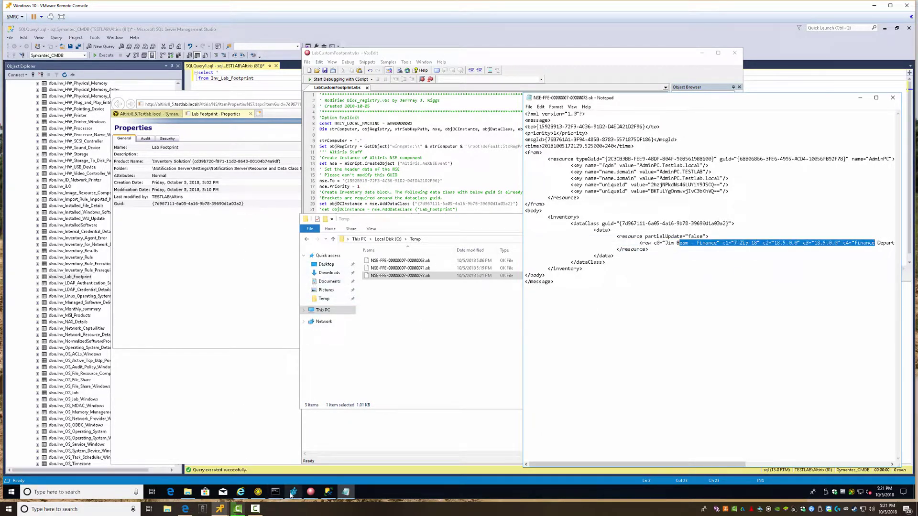
Rerun the Inv_Lab_footprint query in SQL Server Management Studio, and close the NSE file in Notepad after comparing it.
click(328, 494)
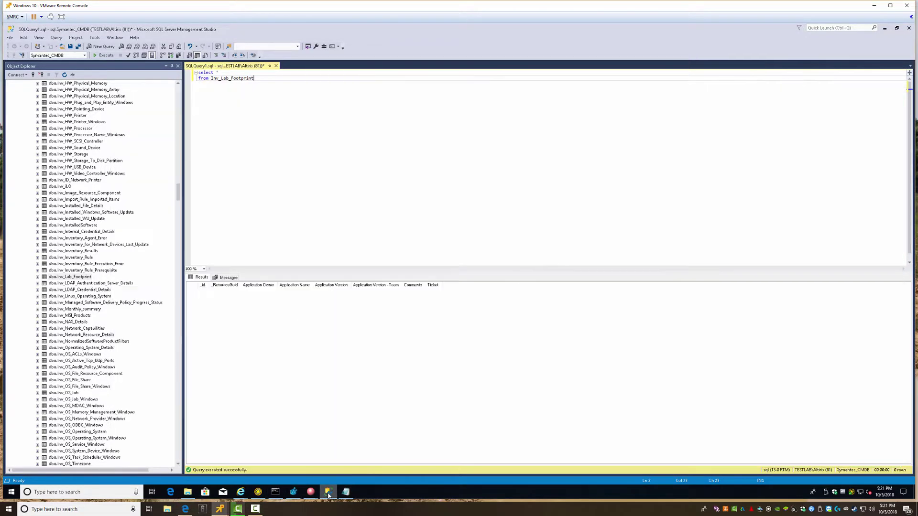
click(103, 55)
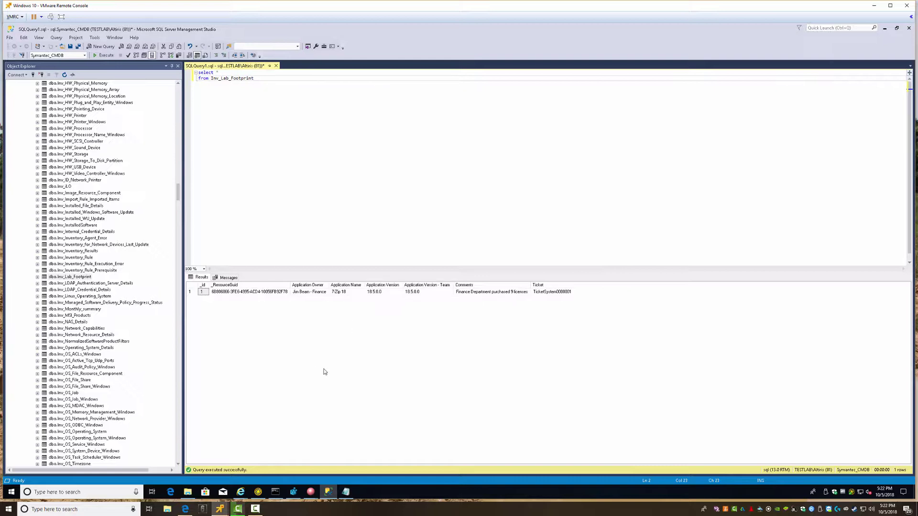
key(alt+Tab)
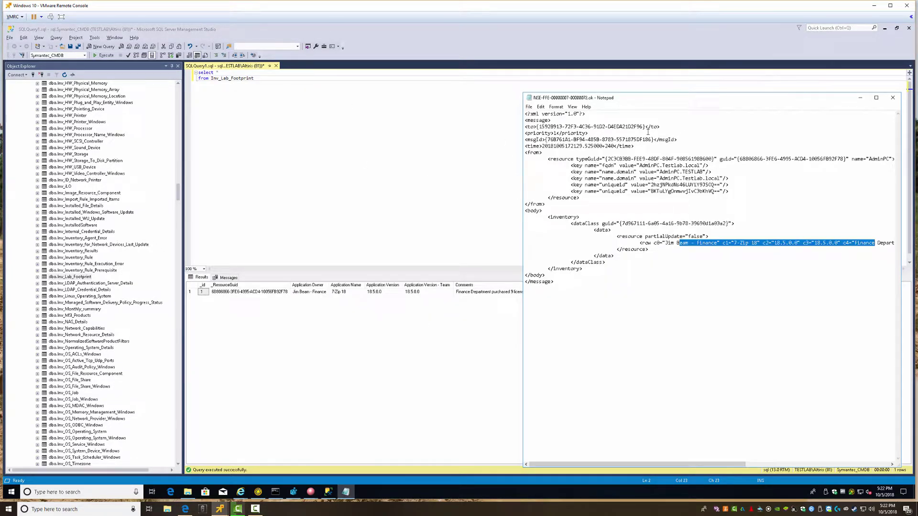
key(alt+Tab)
key(alt+Tab)
click(893, 97)
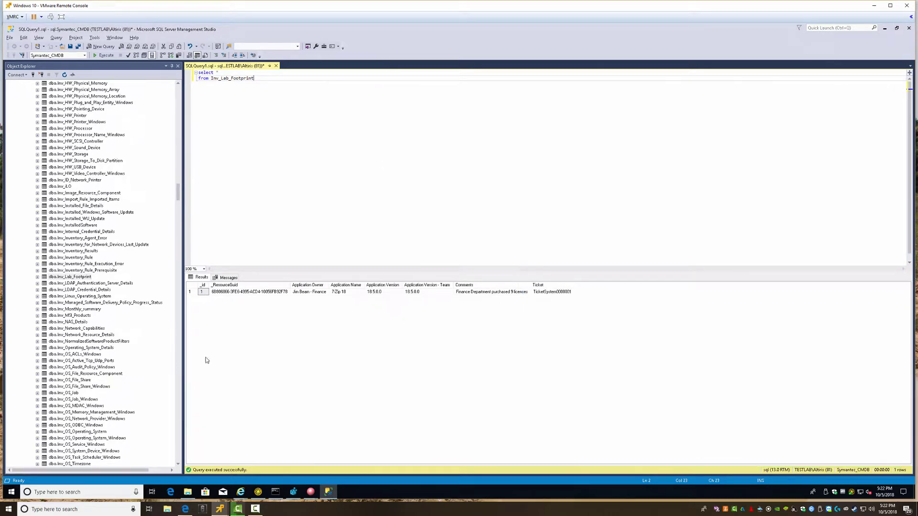
In the VbsEdit script, comment out the GUID-based AddDataClass line and reactivate the Lab_Footprint line below it.
key(alt+Tab)
key(alt+Tab)
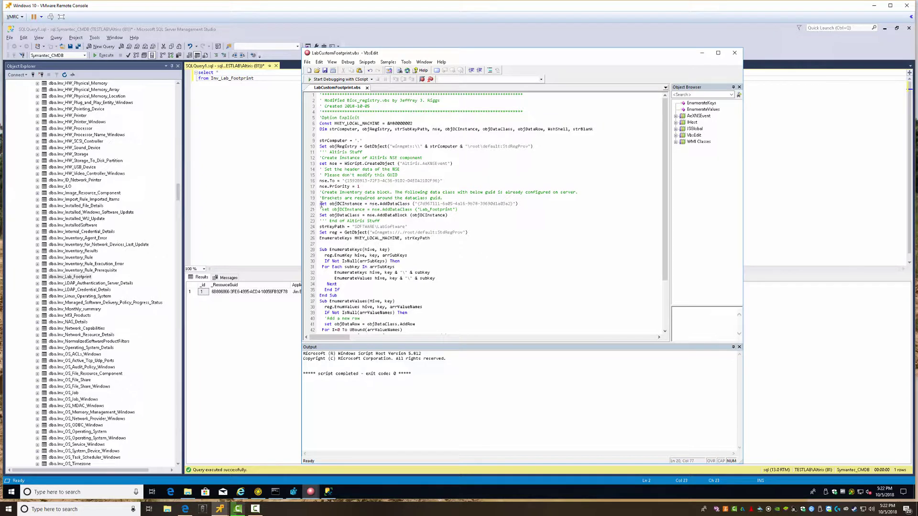
text(')
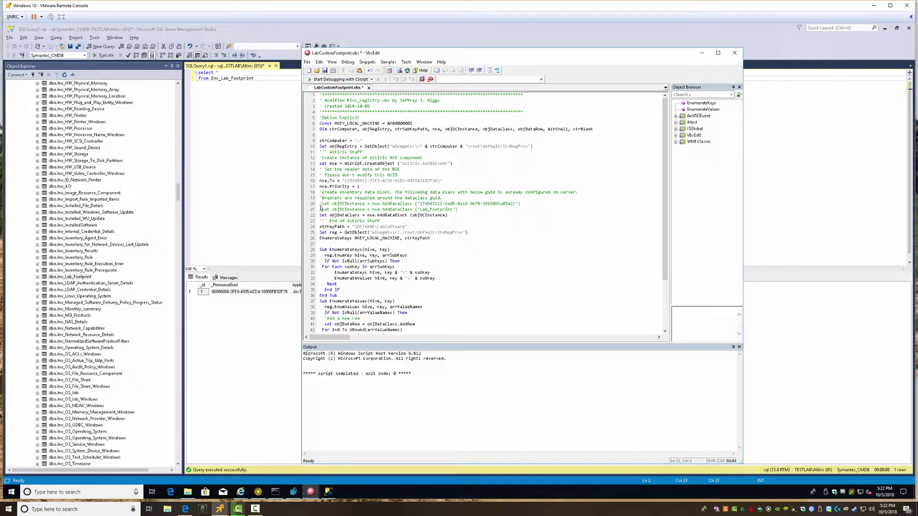
key(Delete)
Compare the script's data class name with the Inv_Lab_footprint query, activate the "Lab Footprint" AddDataClass line in VbsEdit, and save the script.
drag(263, 79, 156, 88)
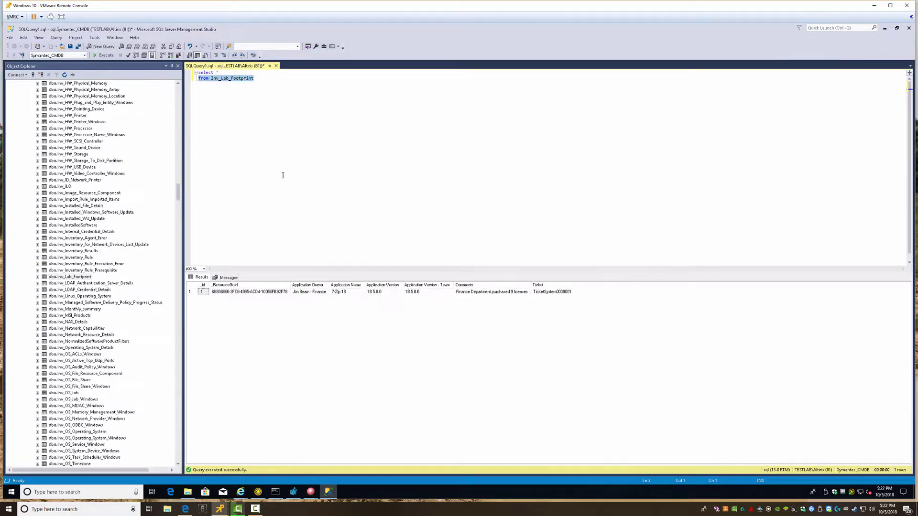
key(alt+Tab)
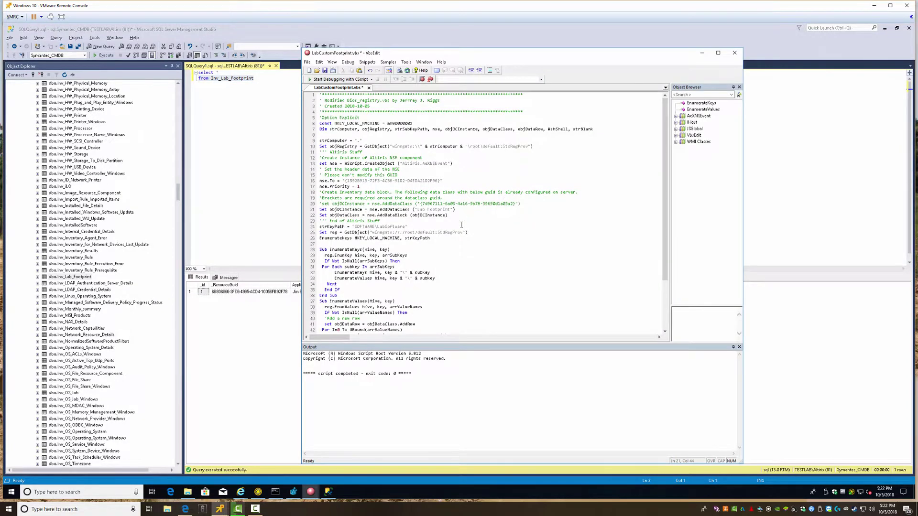
click(325, 71)
Switch to Registry Editor and export the 7-zip key under LabSoftware to the desktop as test.reg.
click(293, 493)
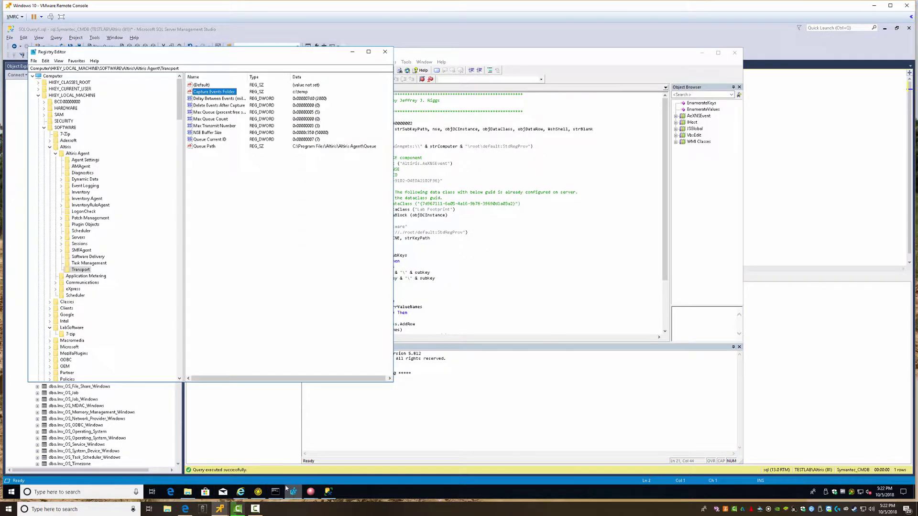
right_click(71, 329)
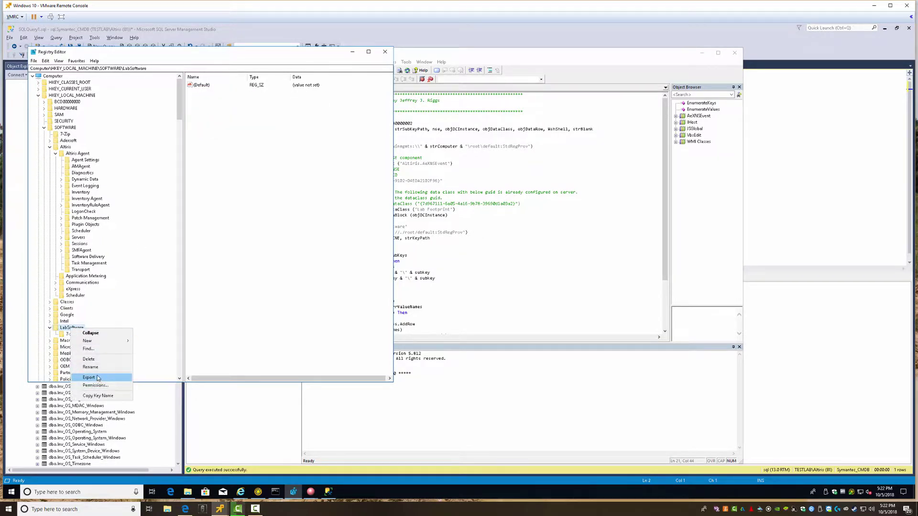
click(68, 334)
right_click(68, 334)
click(90, 383)
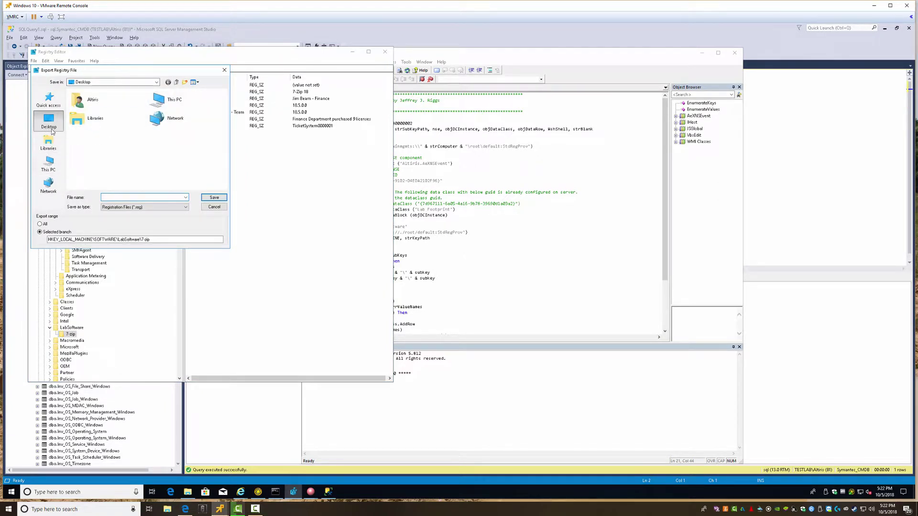
click(139, 201)
text(7zip)
click(214, 197)
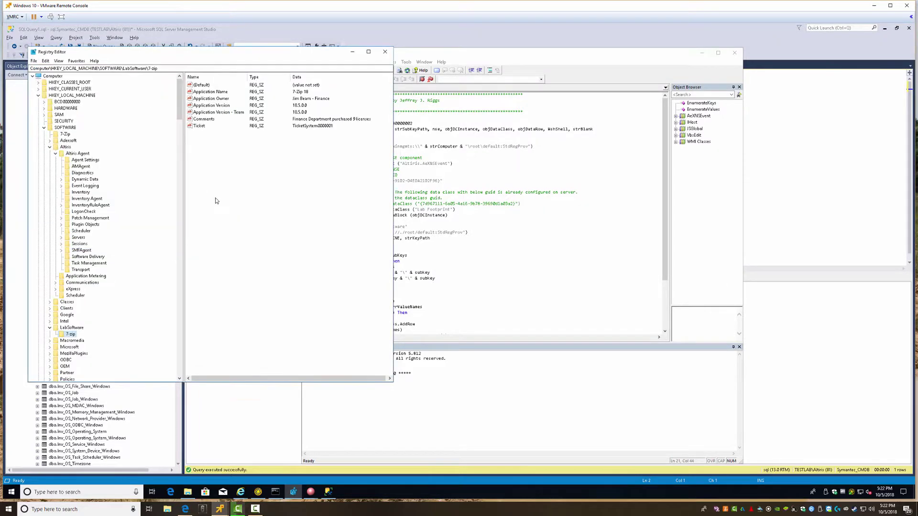
click(352, 52)
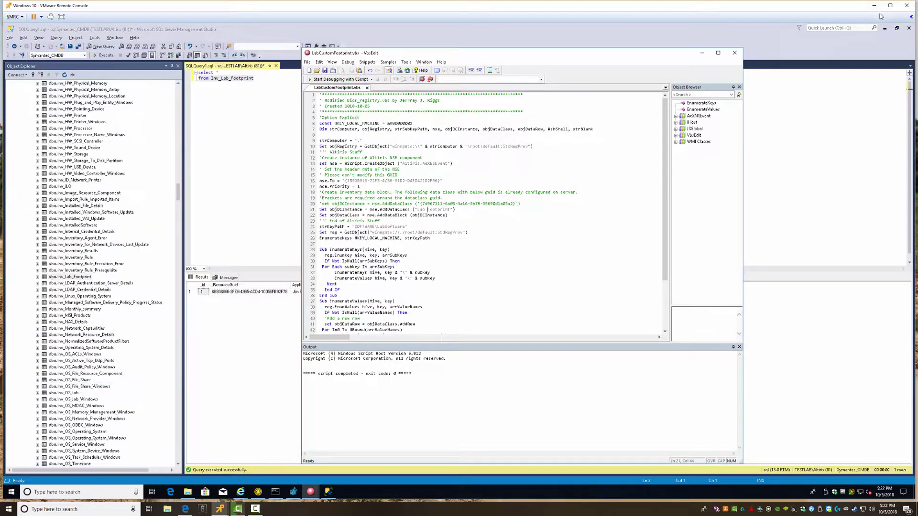
Open test.reg from the desktop in Notepad, rename its 7-zip subkey to Delete, and save and close the file.
click(884, 28)
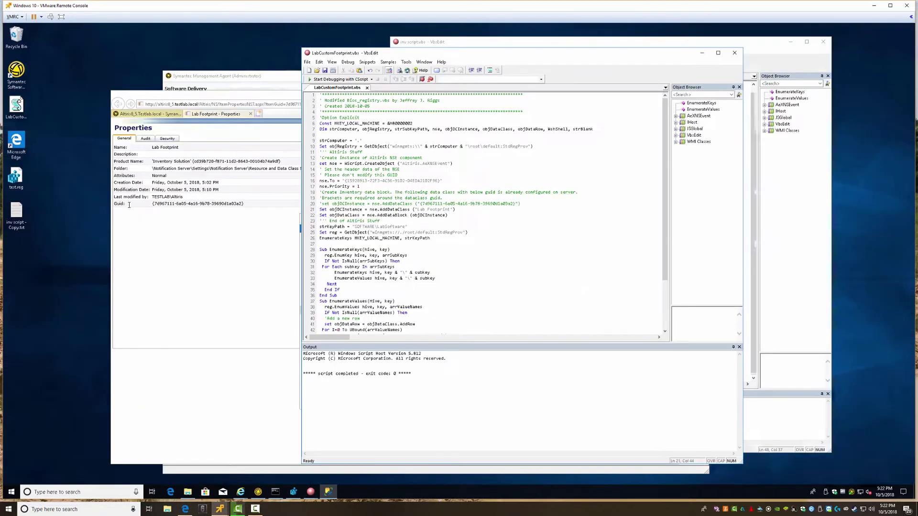
right_click(14, 177)
click(53, 191)
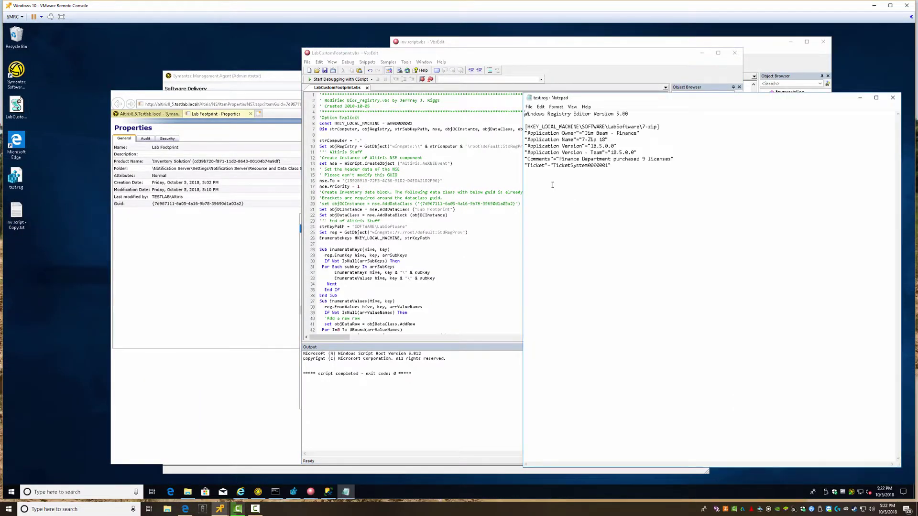
drag(642, 126, 657, 129)
text(Des)
key(BackSpace)
key(BackSpace)
click(893, 98)
Merge test.reg into the registry and check the Delete key under LabSoftware in Registry Editor.
double_click(15, 175)
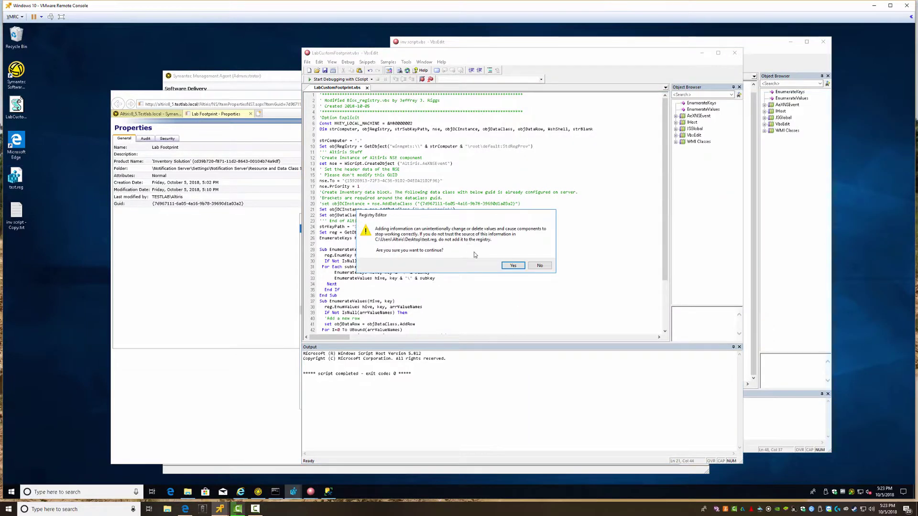
click(513, 266)
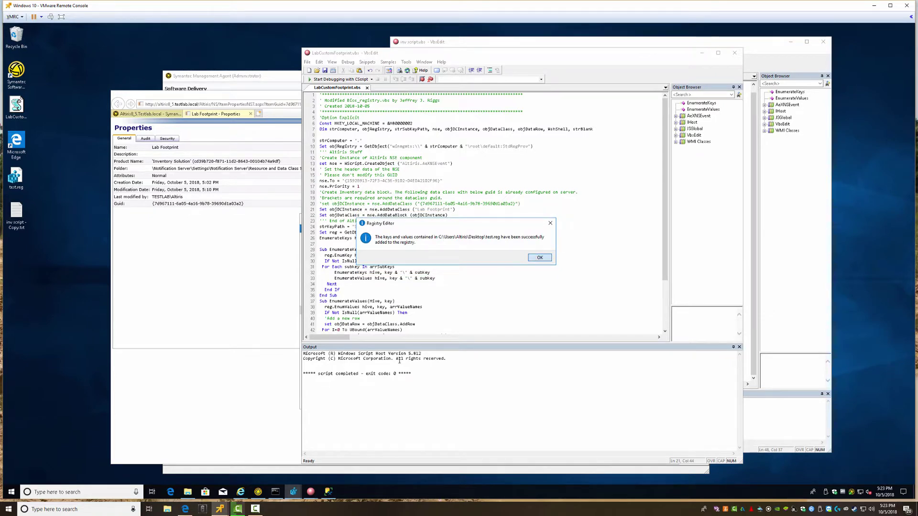
click(539, 257)
click(294, 492)
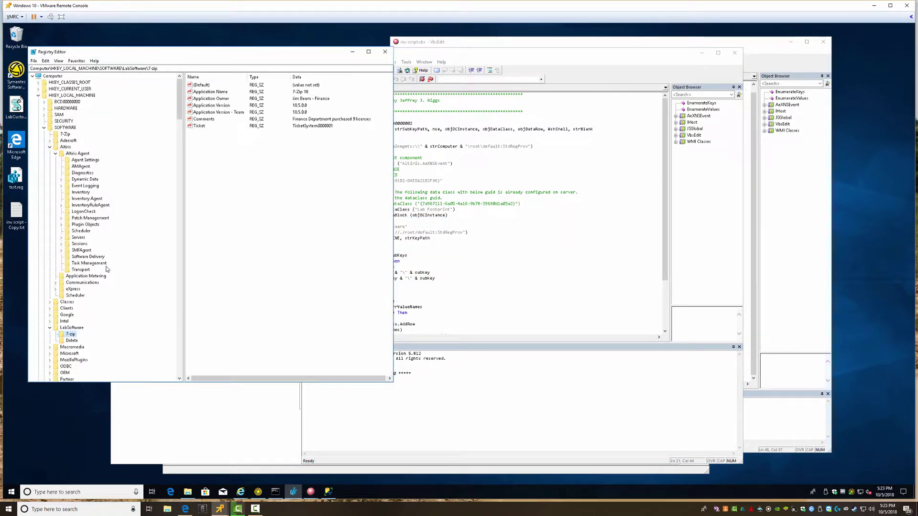
click(72, 322)
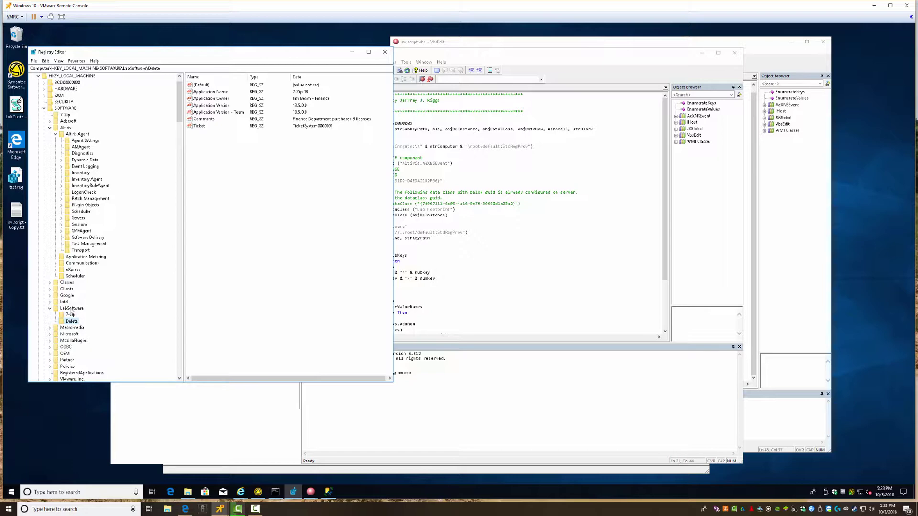
click(71, 308)
click(72, 321)
click(352, 52)
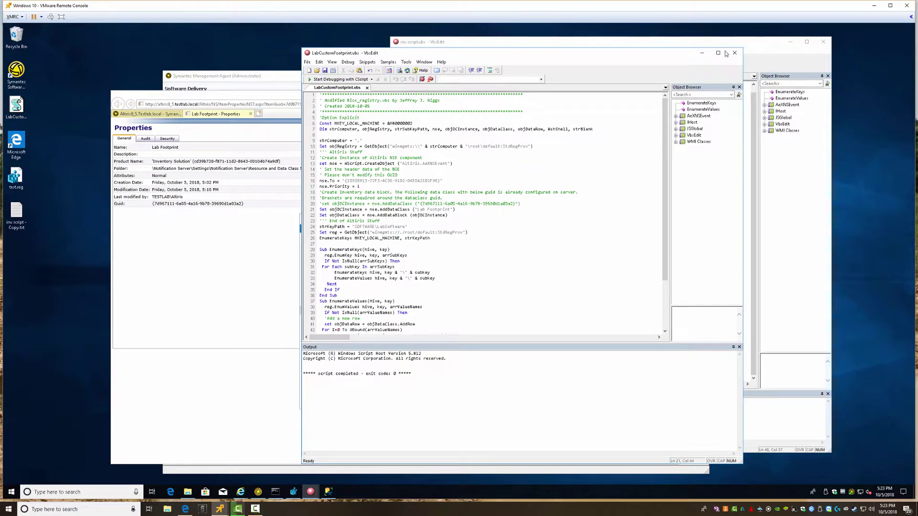
Close the Lab Footprint properties page, move the console window aside, and rerun the 7-Zip install for Finance in Symantec Management Agent.
scroll(452, 211, down, 2)
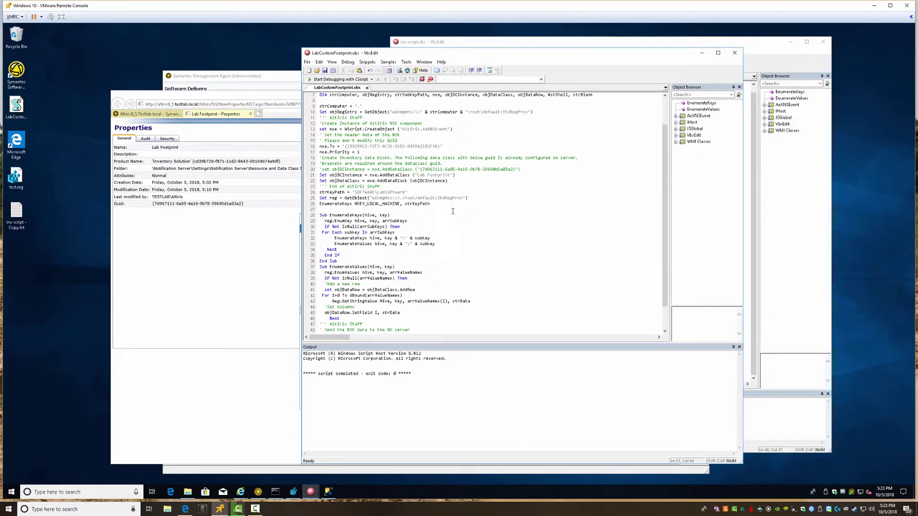
click(701, 53)
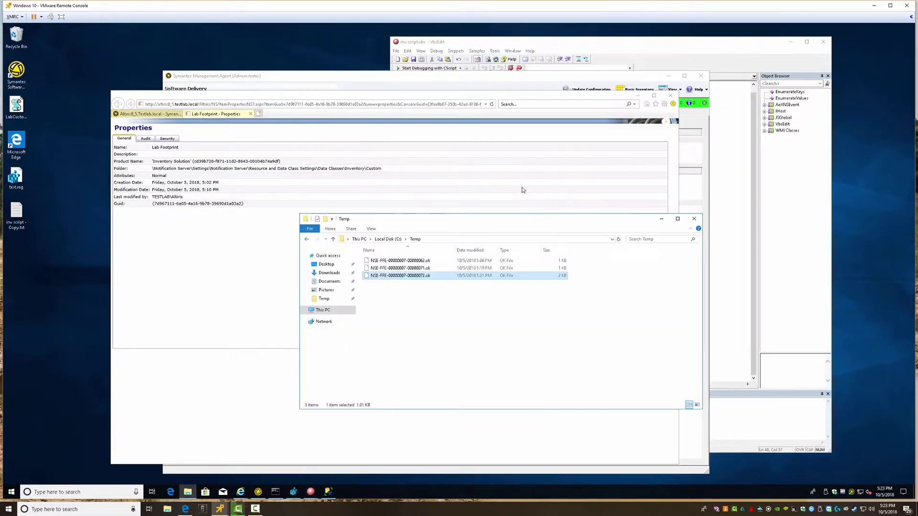
click(435, 328)
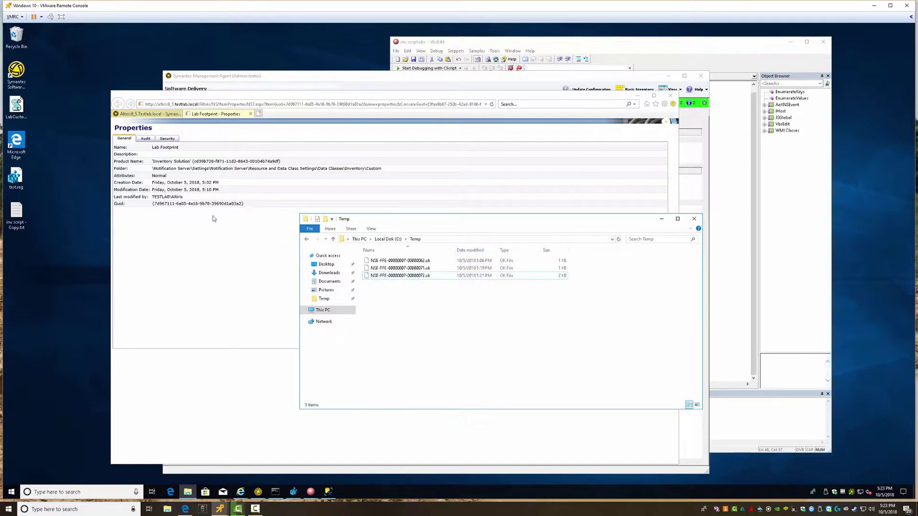
click(251, 114)
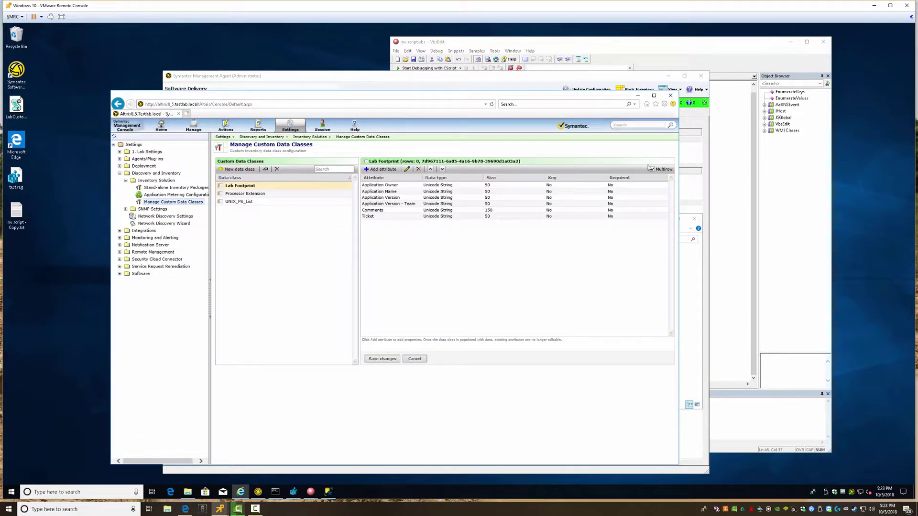
drag(545, 99, 480, 96)
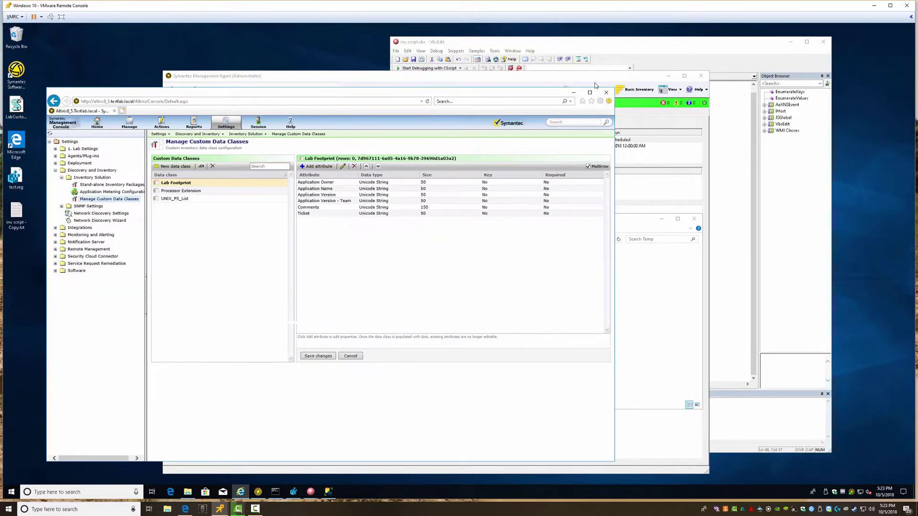
click(600, 80)
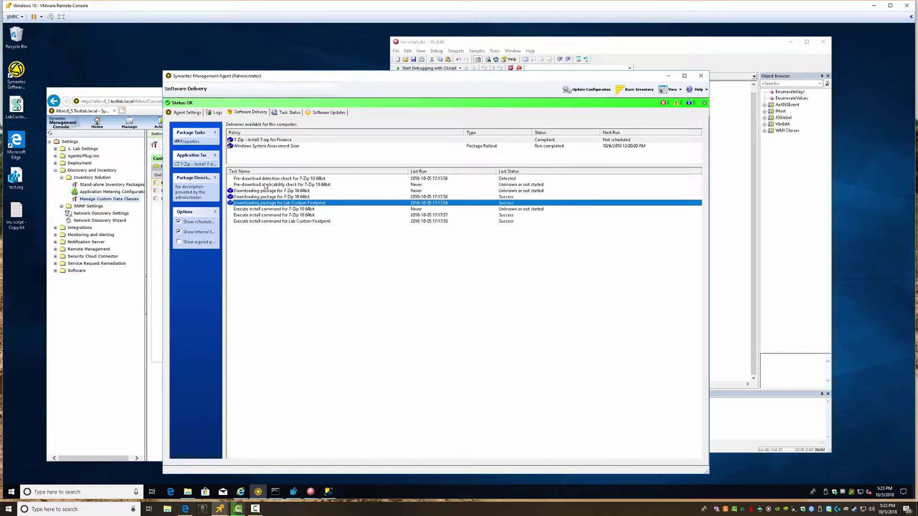
click(197, 165)
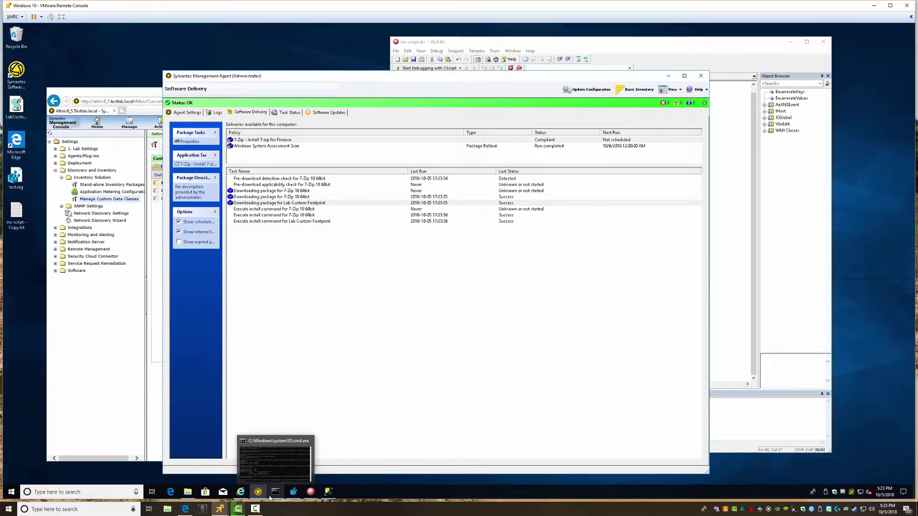
Switch to SQL Server Management Studio and rerun the complete Inv_Lab_footprint query with no partial text selection.
click(329, 492)
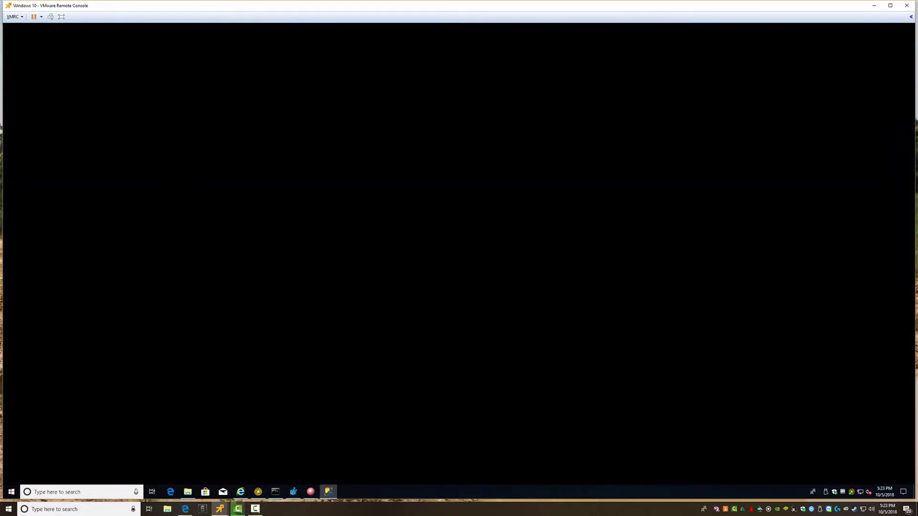
click(103, 56)
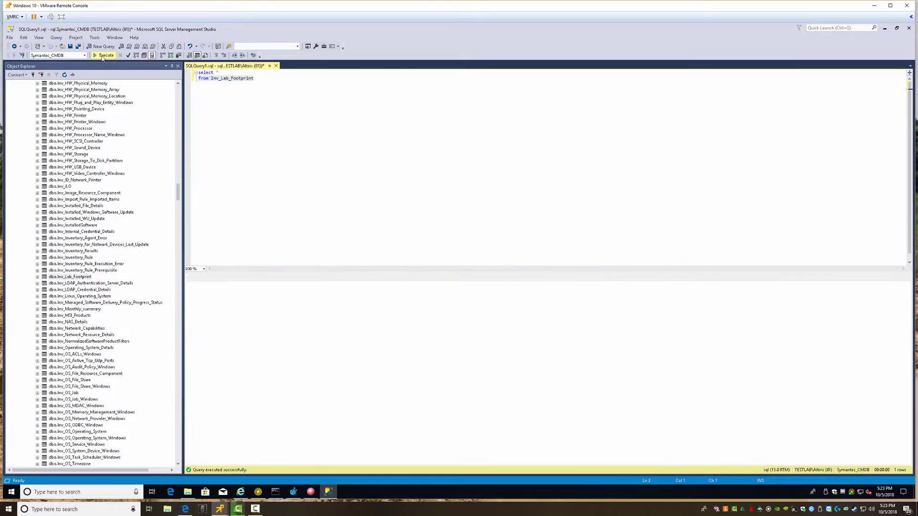
click(270, 102)
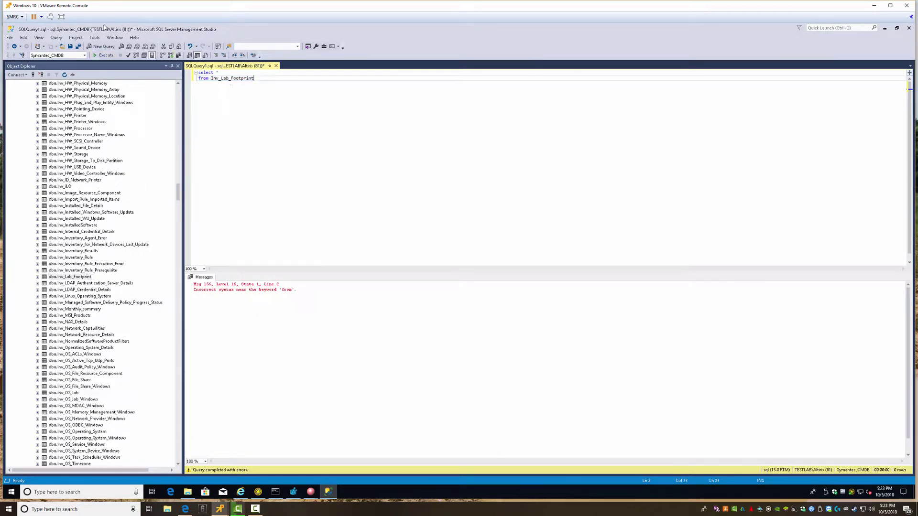
click(103, 56)
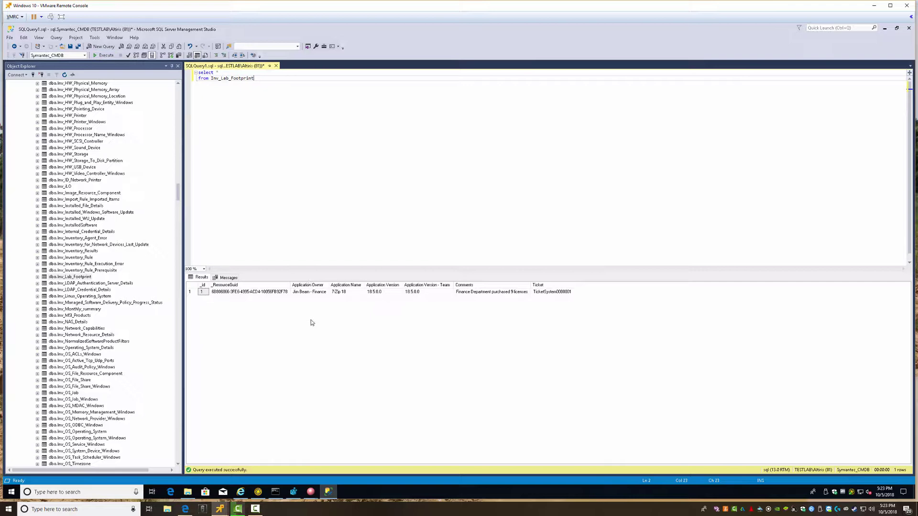
Switch to the Symantec Management Console and examine the Lab Footprint data class's attributes and available actions.
key(alt+Tab)
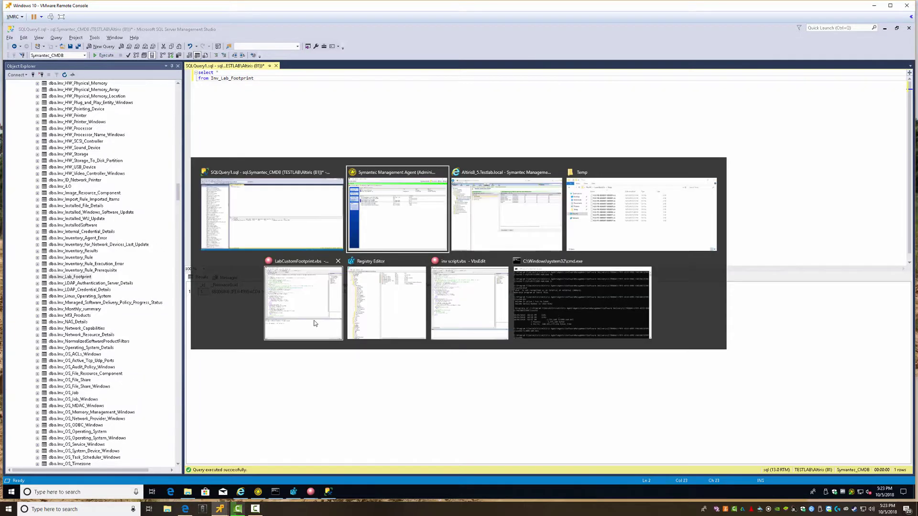
key(alt+Tab)
key(Tab)
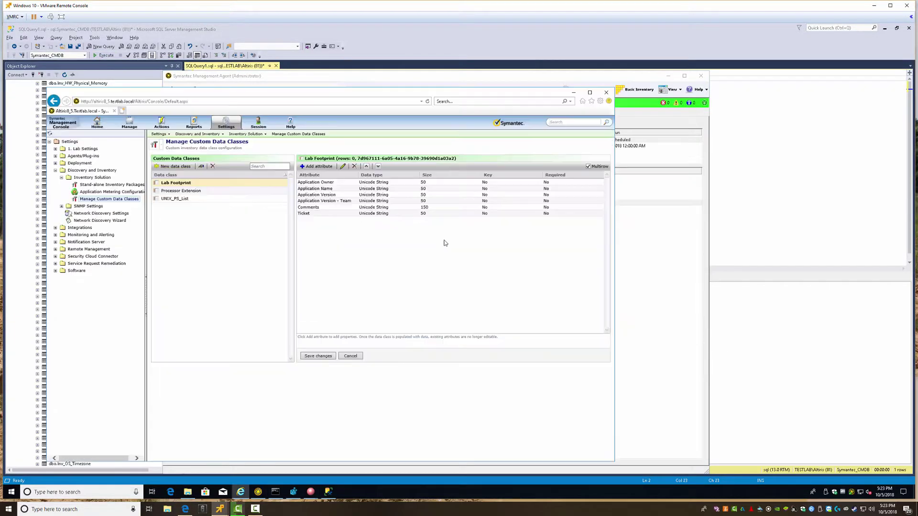
right_click(180, 184)
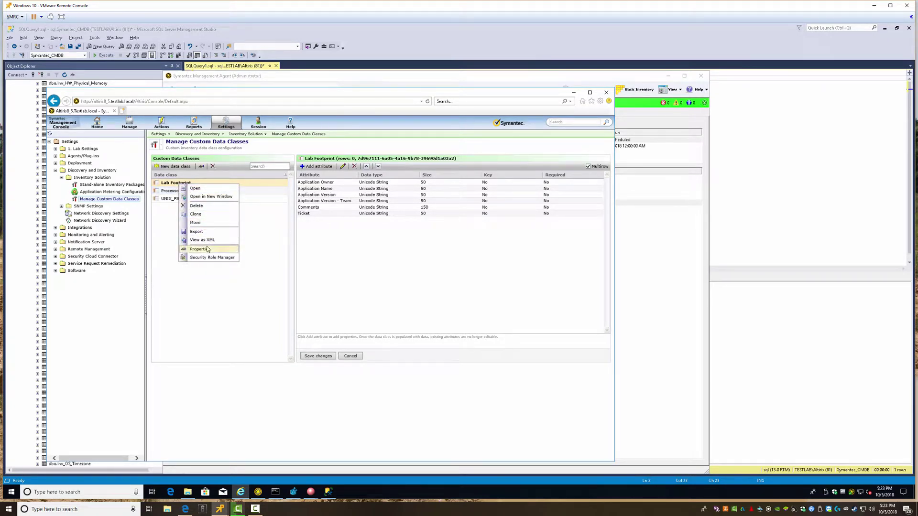
click(341, 244)
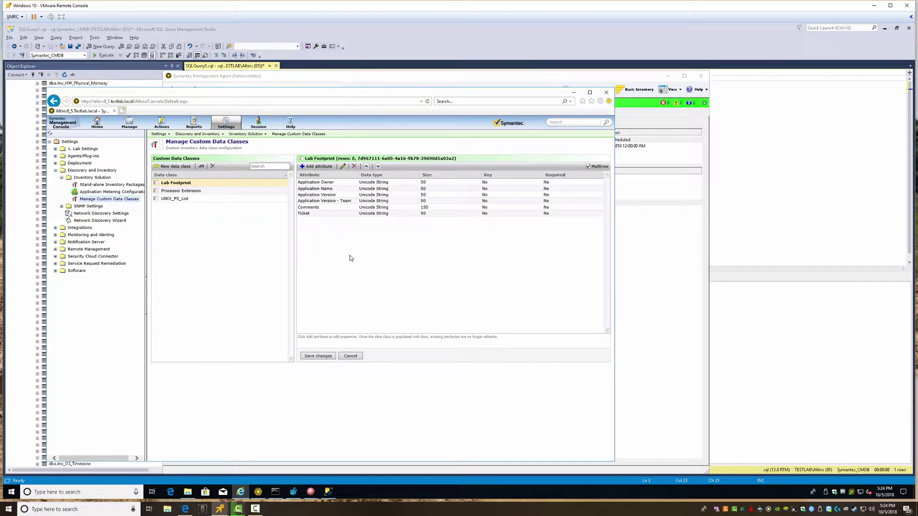
Capture the Lab Footprint attribute table with Snipping Tool and move the snip window off the console's attribute list.
key(super)
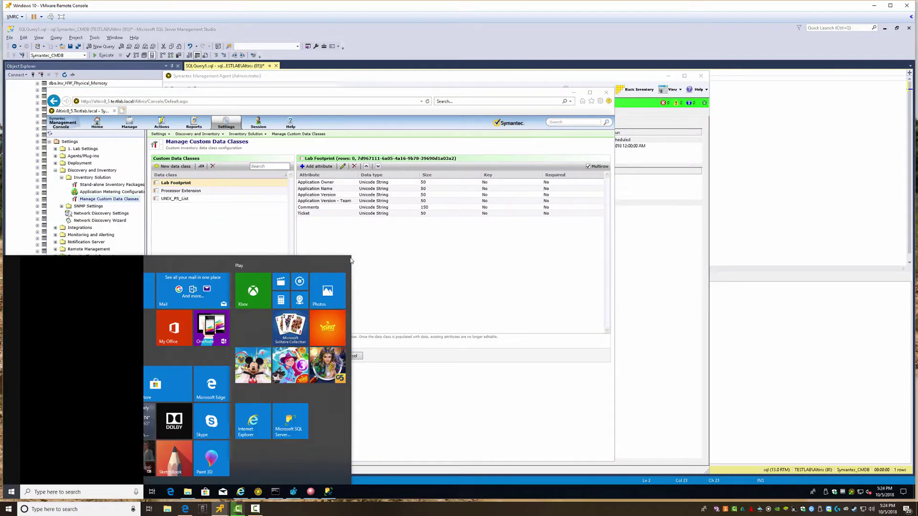
text(snipp)
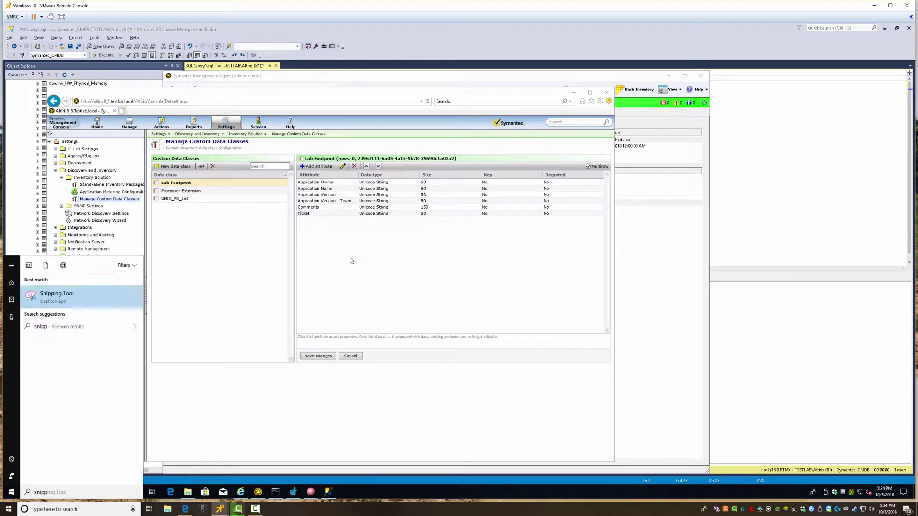
key(Return)
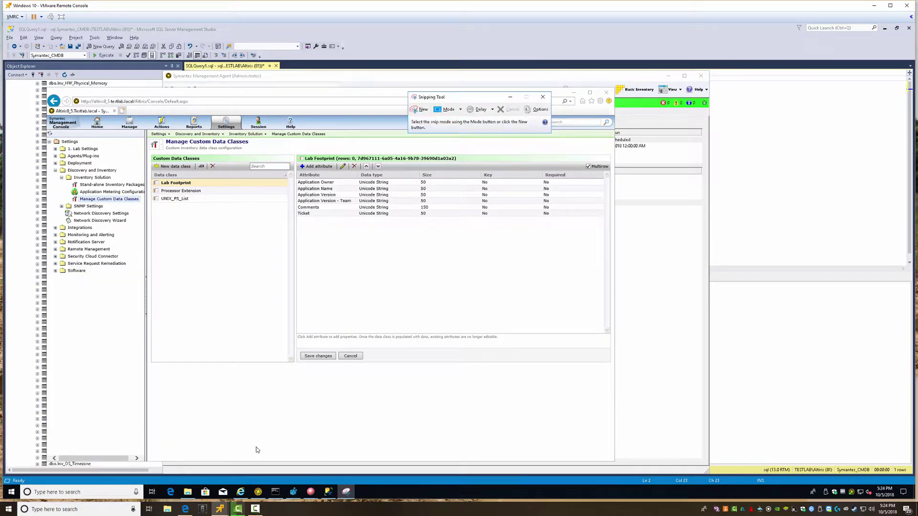
click(420, 109)
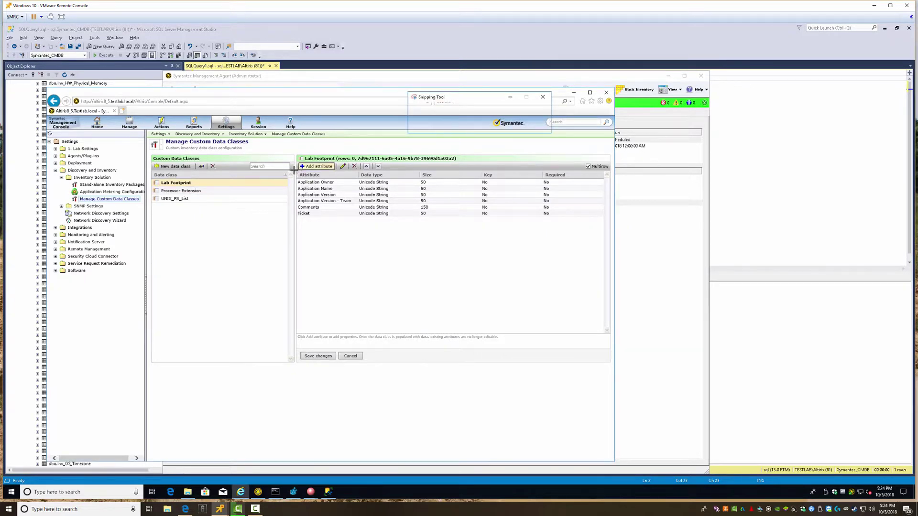
drag(293, 166, 577, 222)
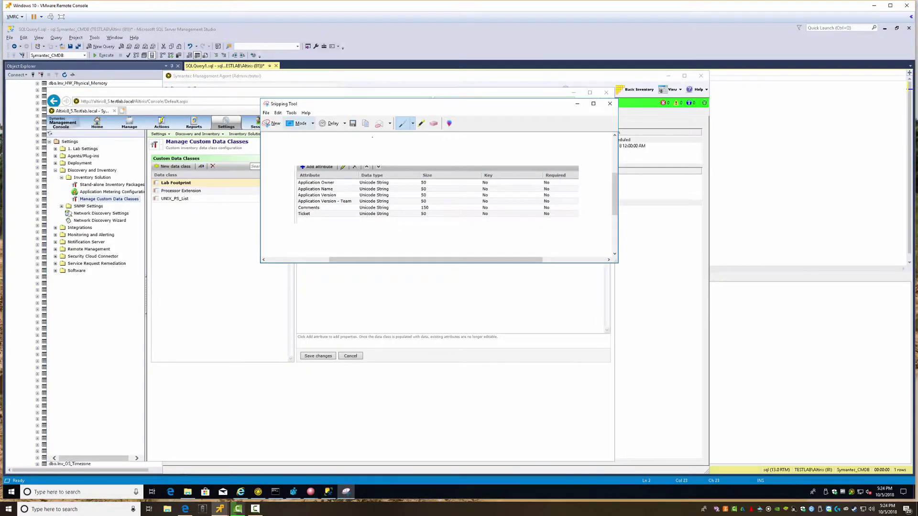
drag(356, 105, 651, 32)
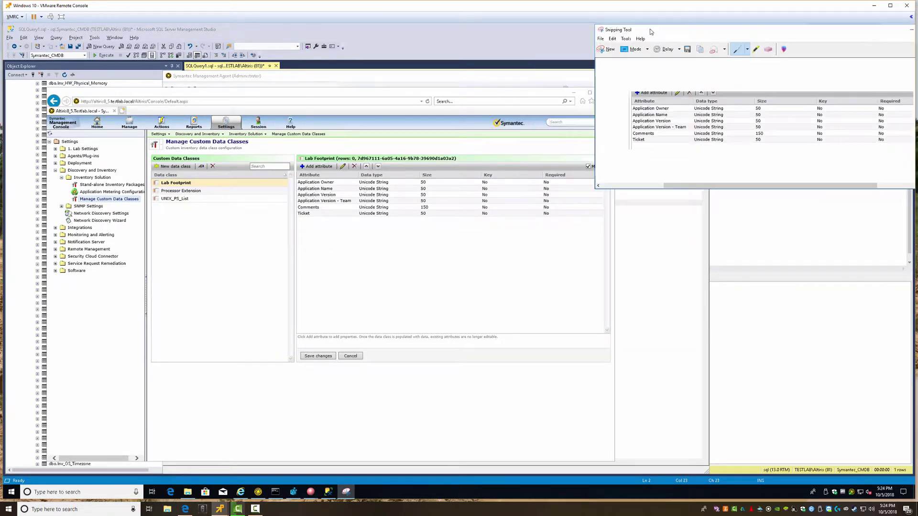
Try to delete the Lab Footprint data class from the custom data classes in the Symantec Management Console.
click(194, 235)
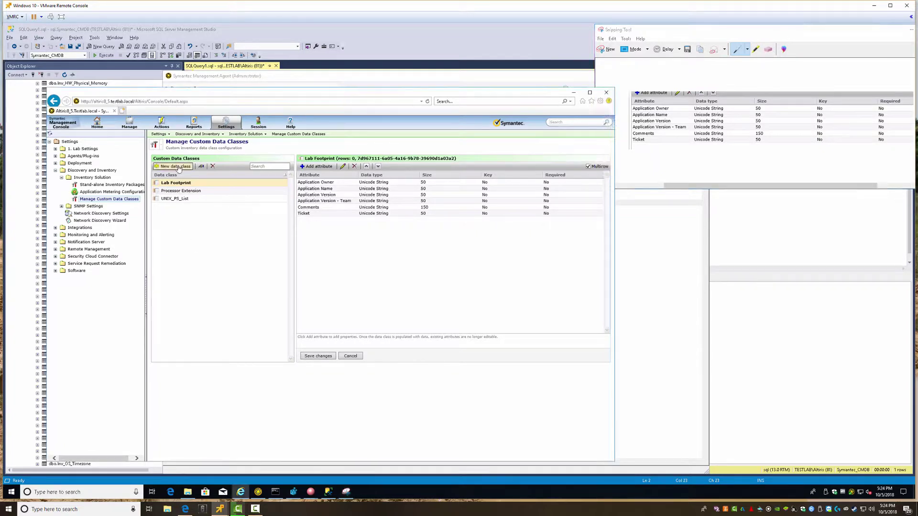
click(213, 167)
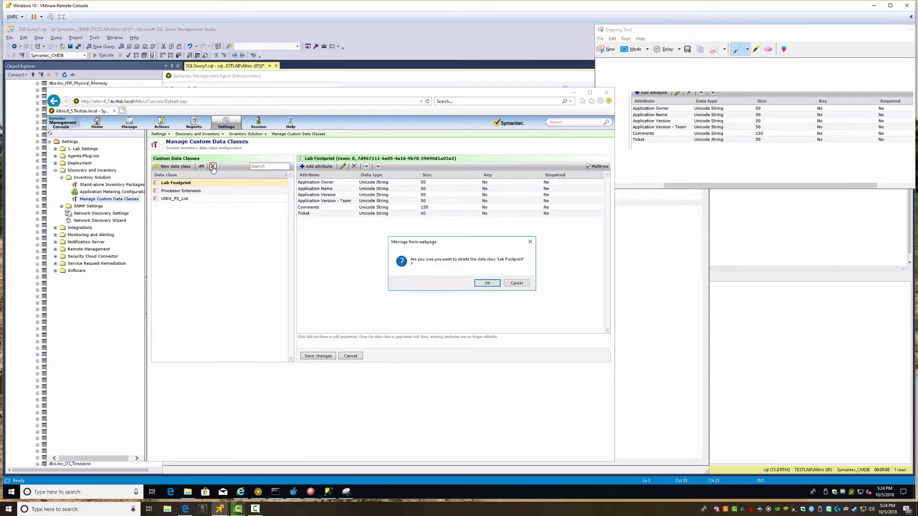
click(486, 284)
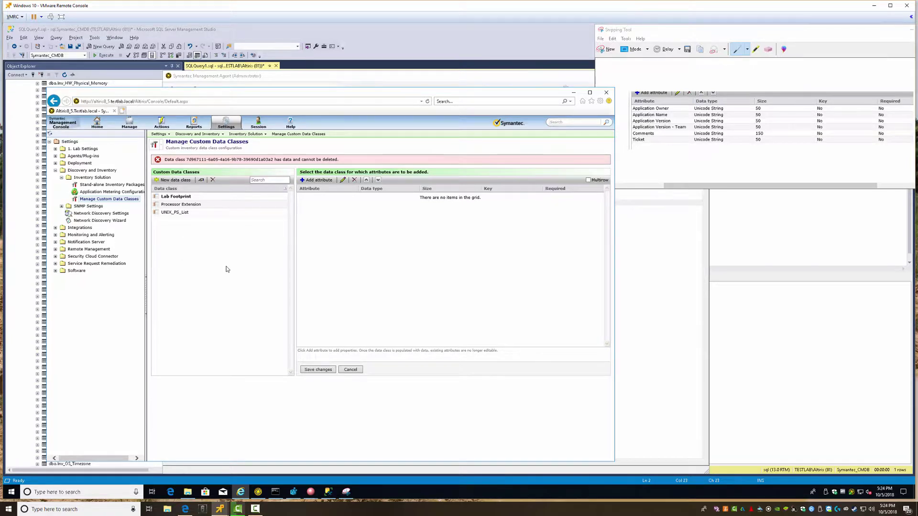
Switch to SQL Server Management Studio and delete the dbo.Inv_Lab_Footprint table from the Symantec_CMDB database.
key(alt+Tab)
key(alt+Tab)
key(alt+Tab)
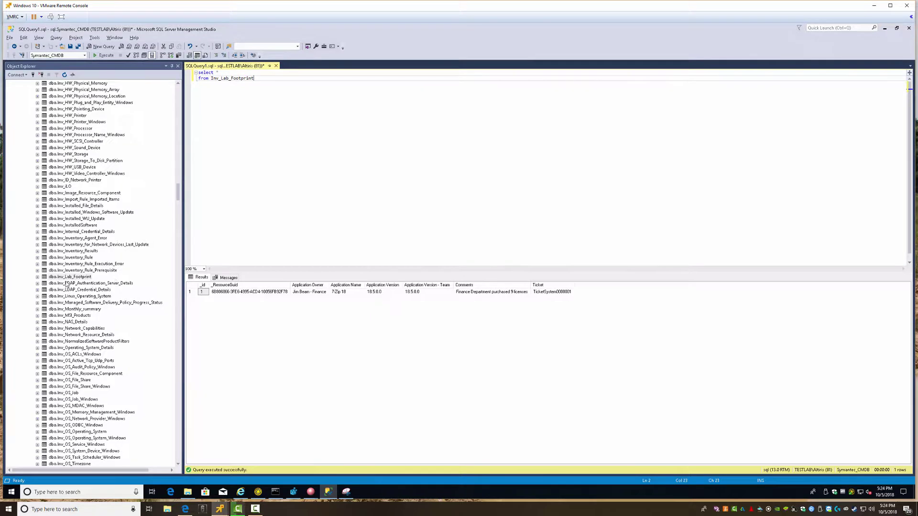
click(68, 277)
right_click(68, 277)
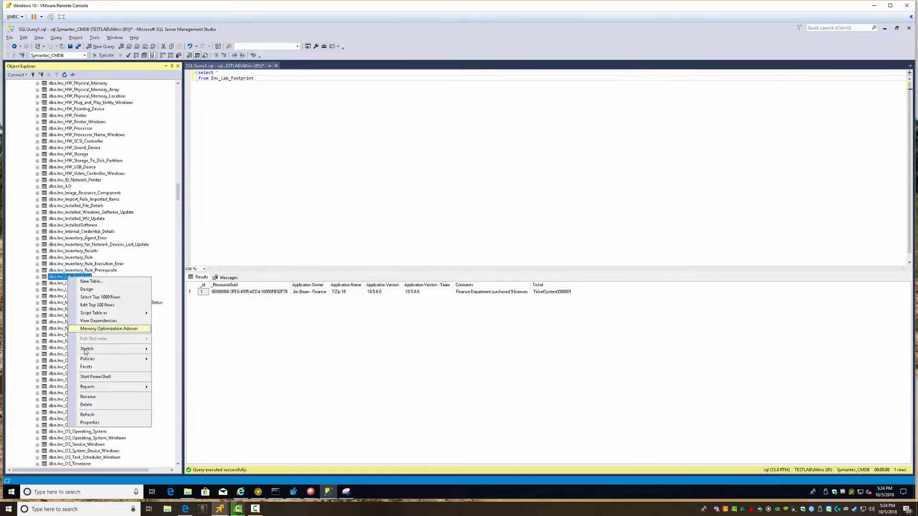
click(89, 404)
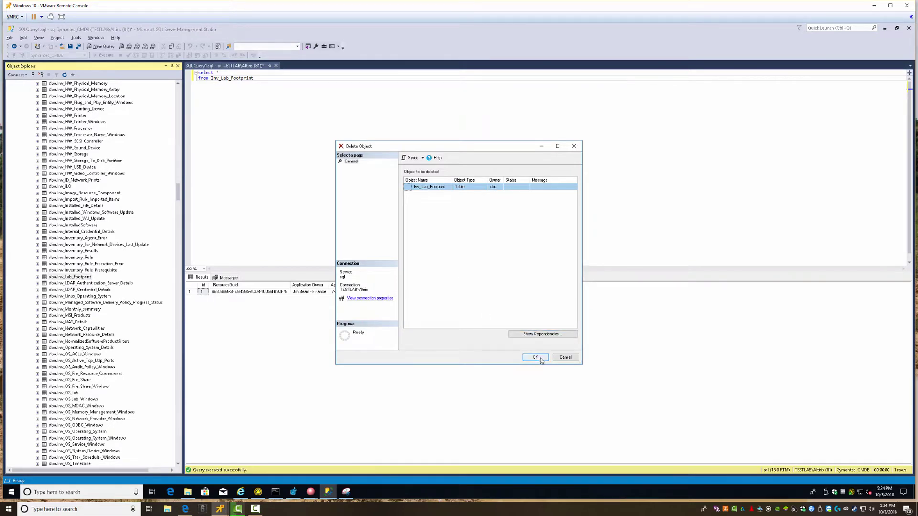
click(535, 357)
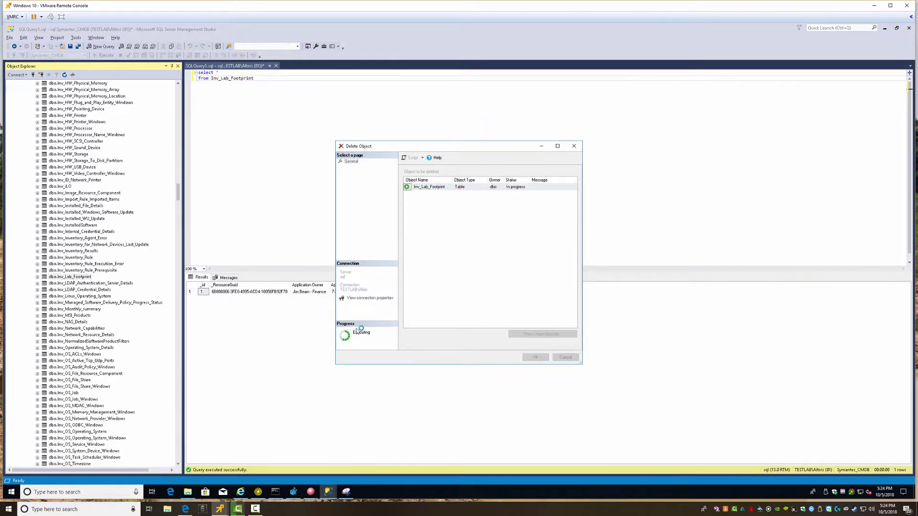
Expand the Symantec_CMDB views and look through the remaining tables and views for Lab Footprint entries.
scroll(127, 304, down, 20)
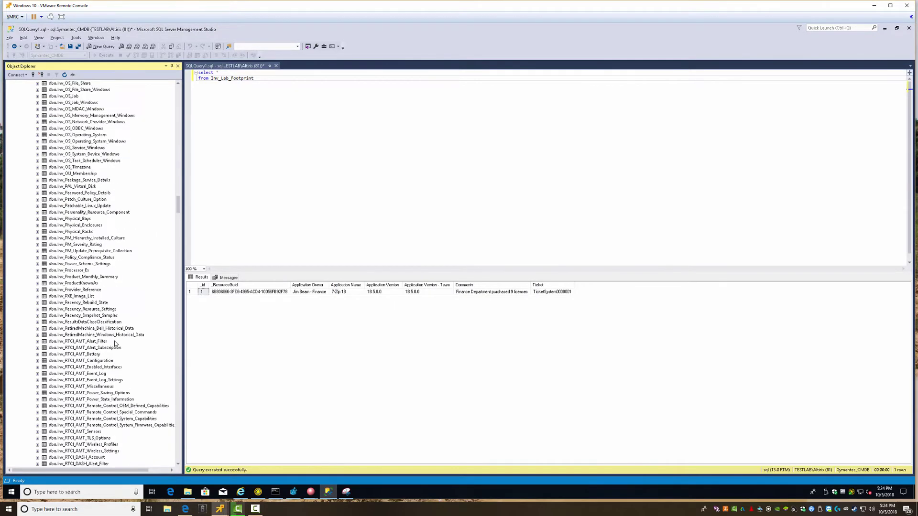
scroll(102, 419, down, 20)
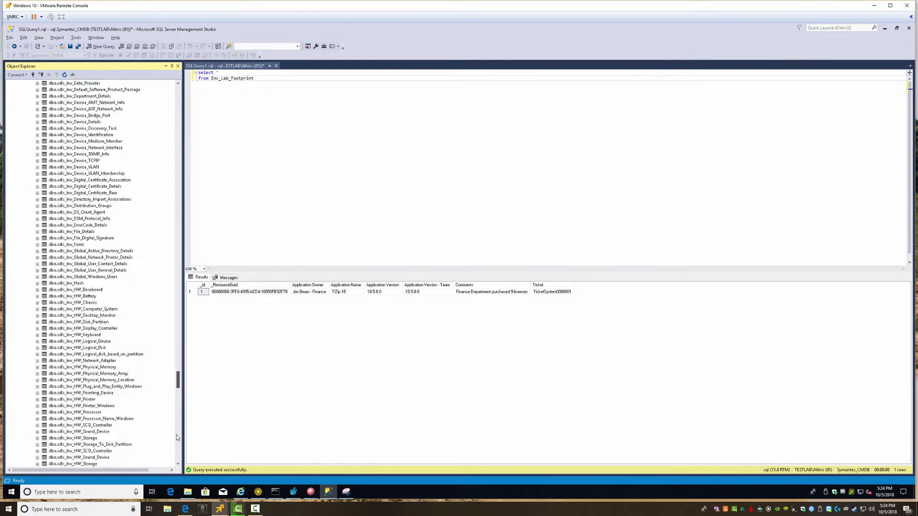
click(30, 368)
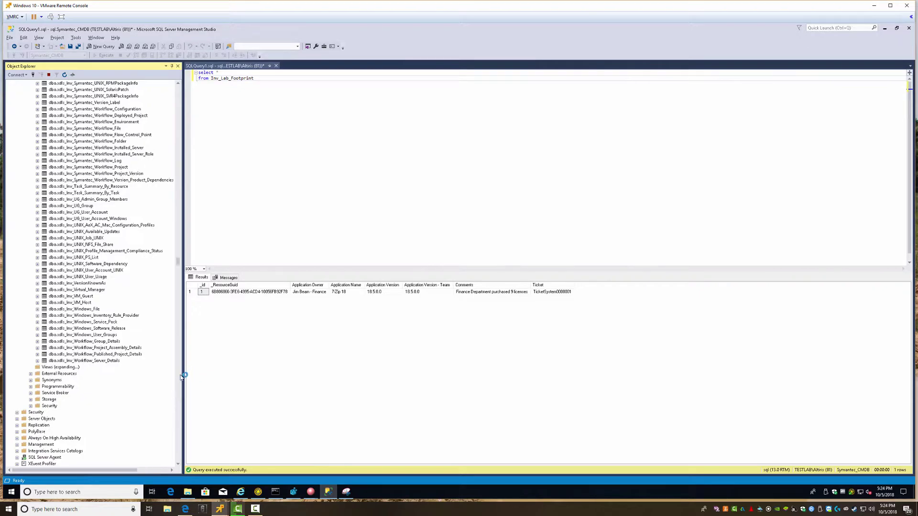
scroll(179, 255, down, 1)
scroll(179, 254, down, 20)
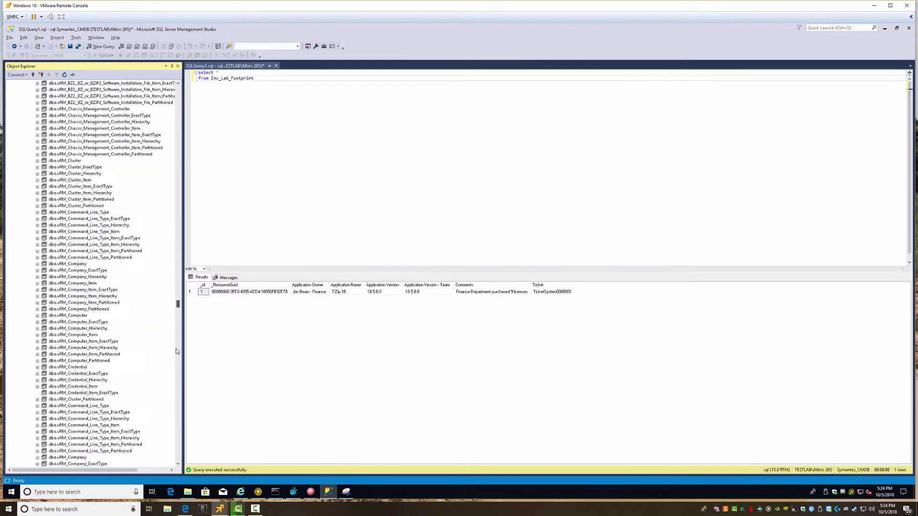
drag(178, 342, 189, 251)
scroll(180, 248, up, 2)
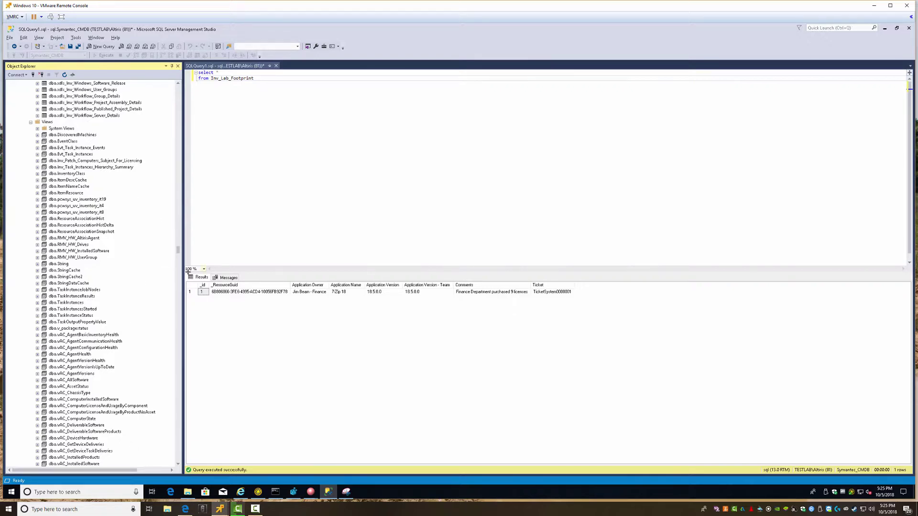
drag(177, 255, 200, 270)
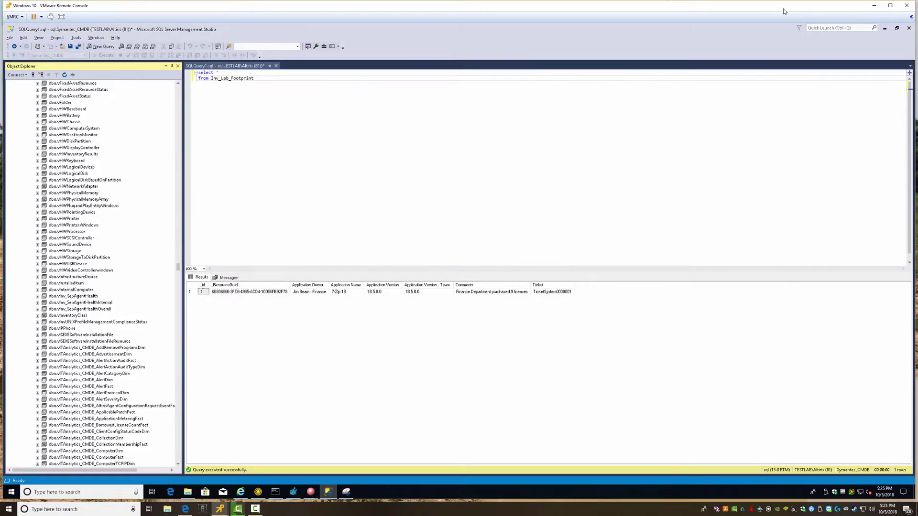
Return to the Symantec Management Console and delete the Lab Footprint data class, confirming the deletion.
click(884, 27)
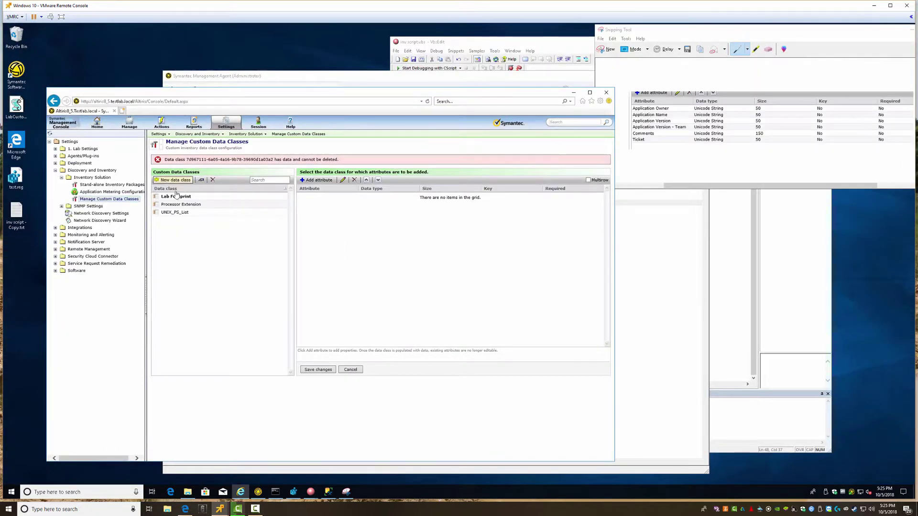
click(176, 196)
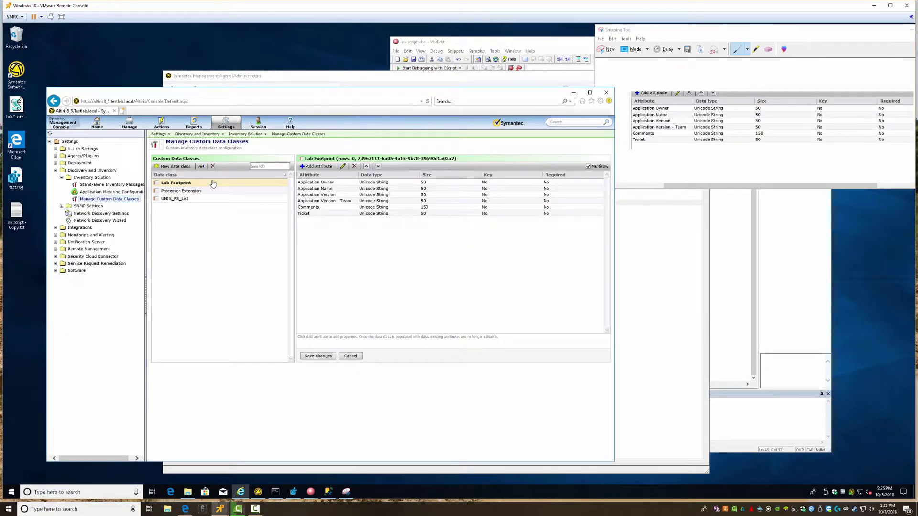
click(213, 166)
click(490, 284)
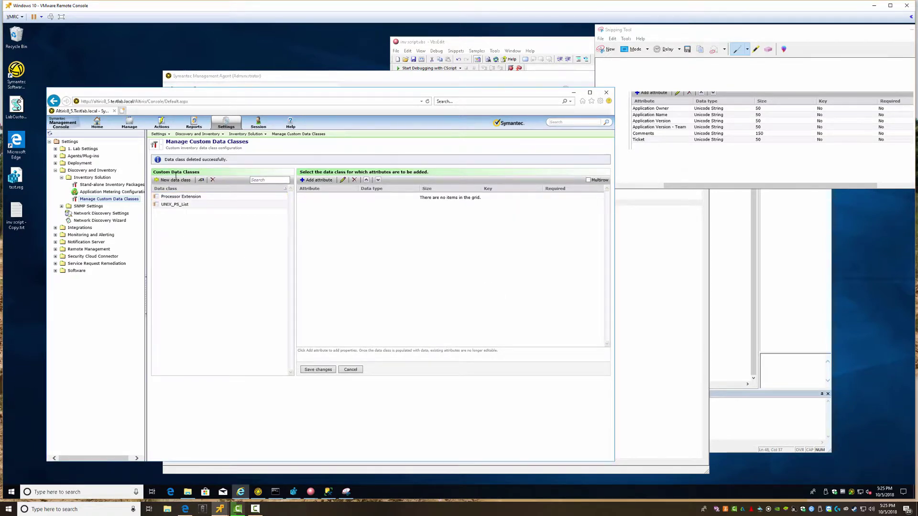
Create a Lab_FootPrint data class with non-key, non-required attributes Application Owner, Application Name, Application Version, Application Version - Team, Comments (size 150) and Ticket.
click(175, 178)
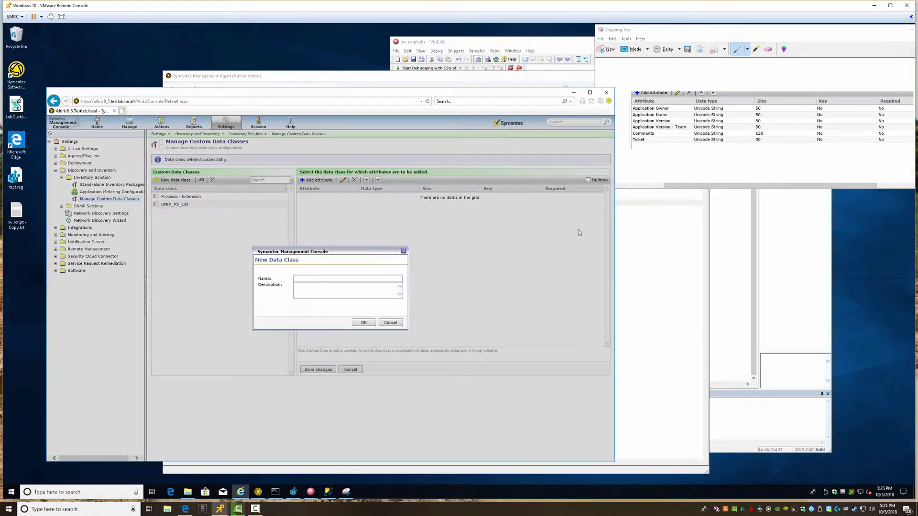
click(363, 279)
text(A)
click(362, 322)
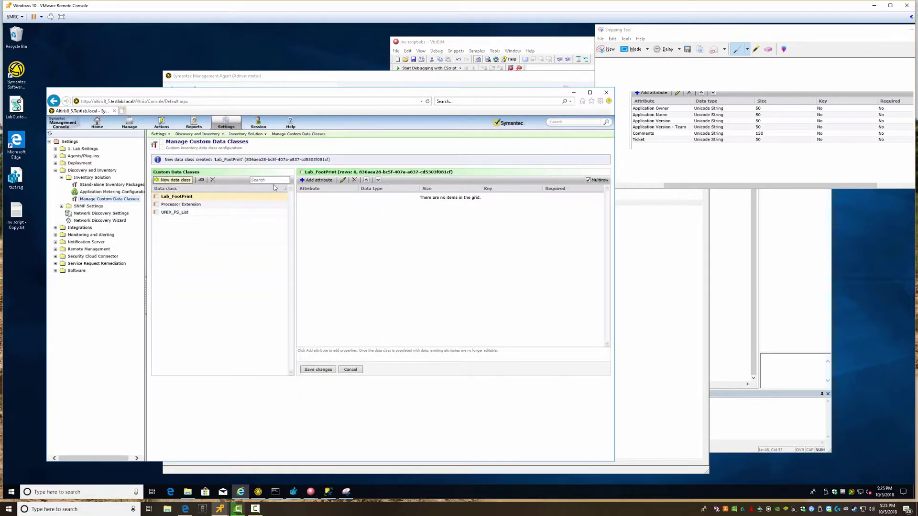
click(322, 181)
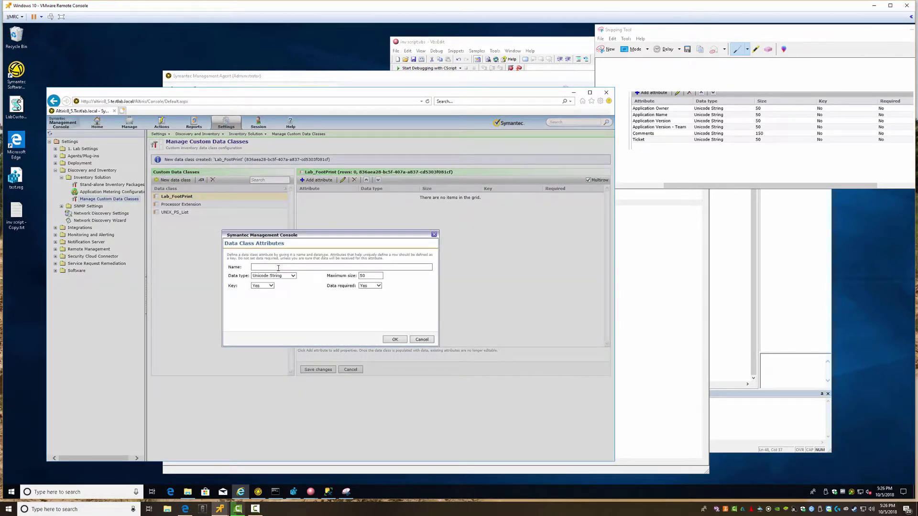
click(276, 267)
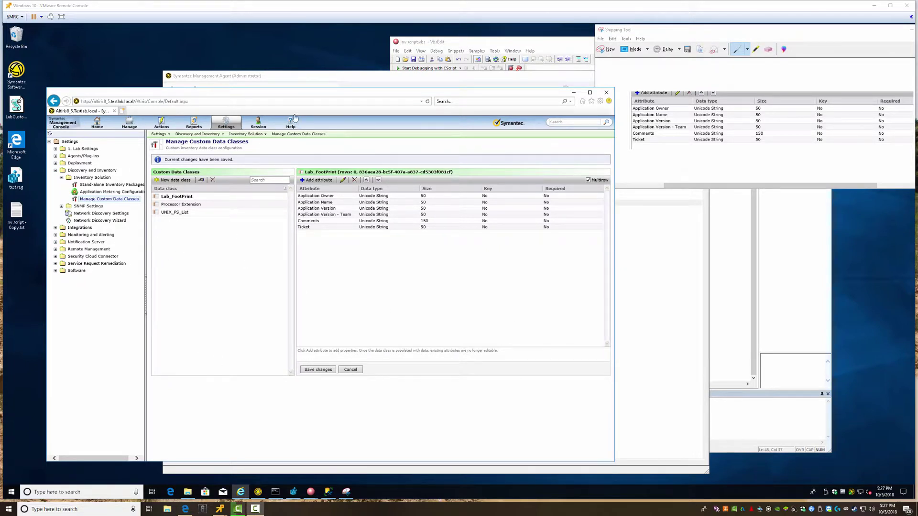
Switch to SQL Server Management Studio and refresh the Tables folder of the Symantec_CMDB database.
click(328, 492)
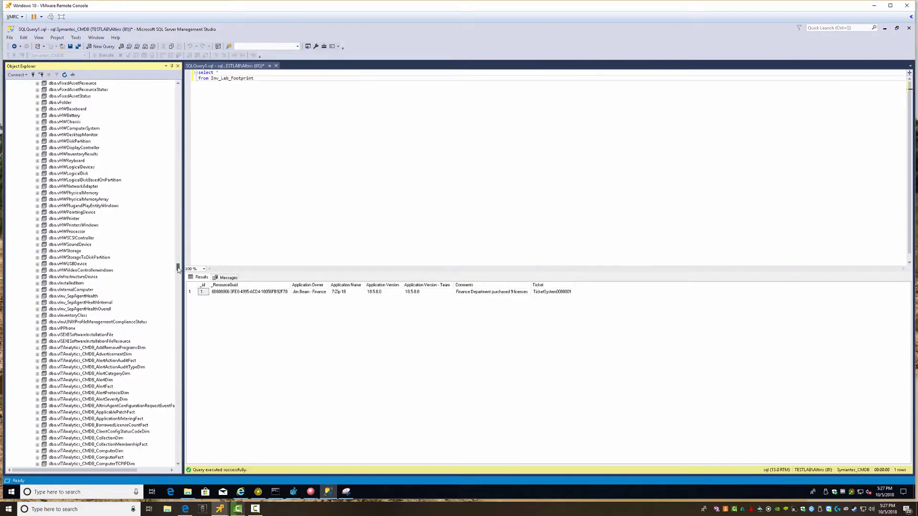
drag(178, 267, 178, 89)
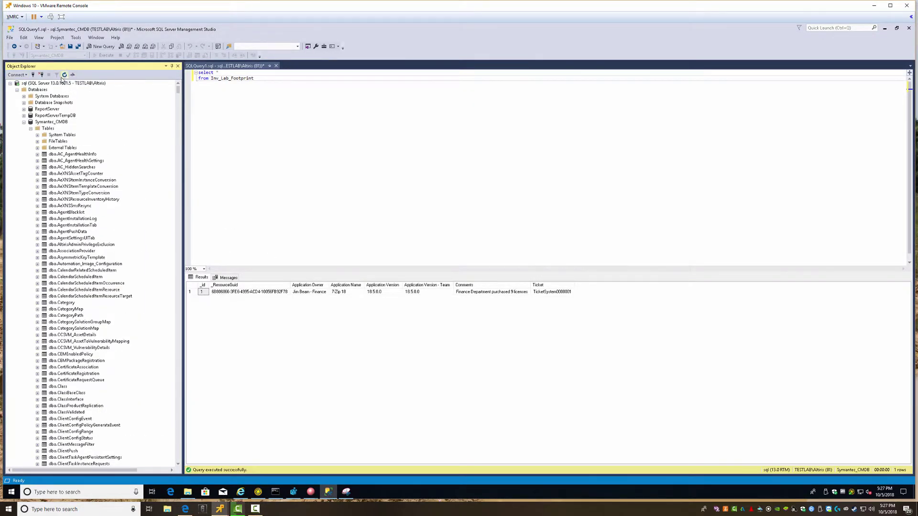
right_click(47, 130)
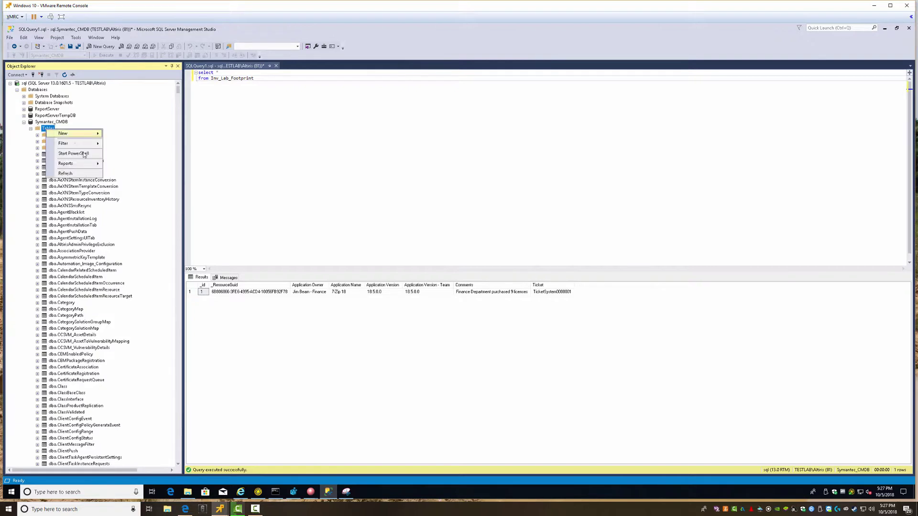
click(64, 177)
Re-enter Inv_Lab_Footprint as the query's table name using the autocomplete suggestion and run the query.
click(226, 79)
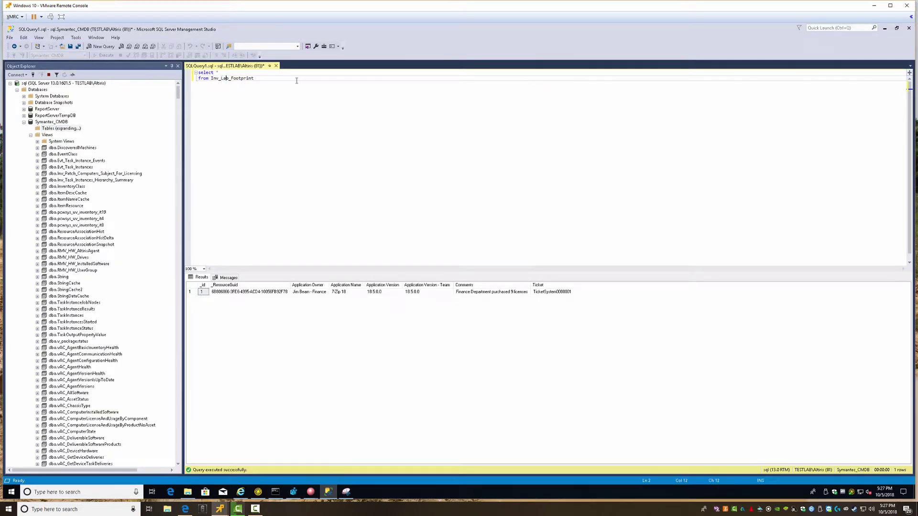
double_click(222, 79)
text(lab)
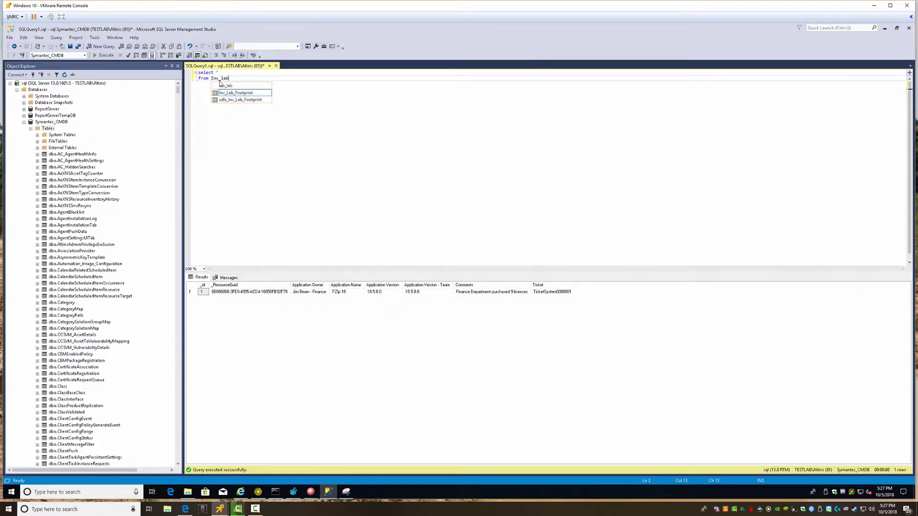
key(Tab)
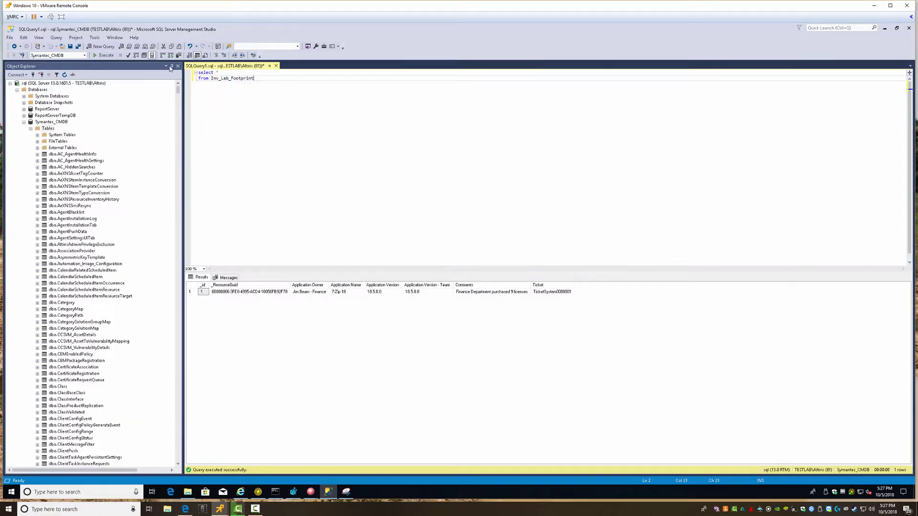
click(103, 55)
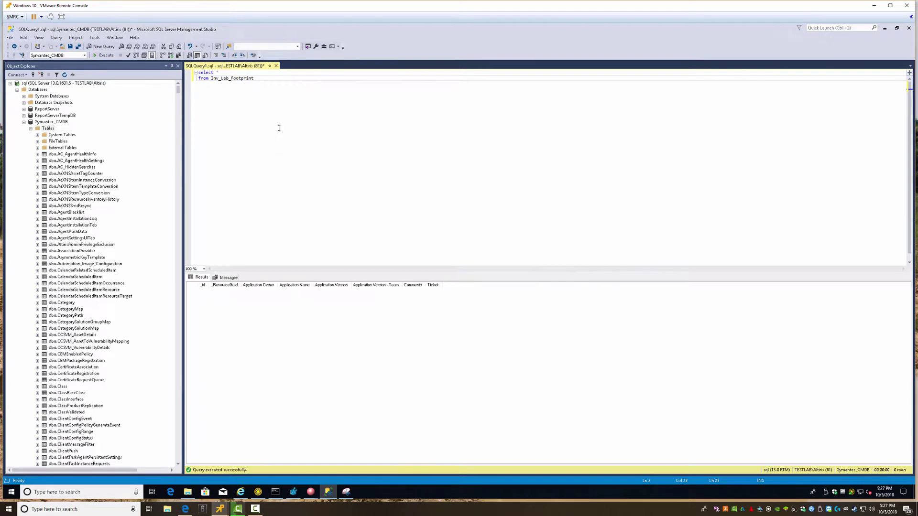
Switch to the File Explorer window showing Temp and look in the Downloads folder.
key(alt+Tab)
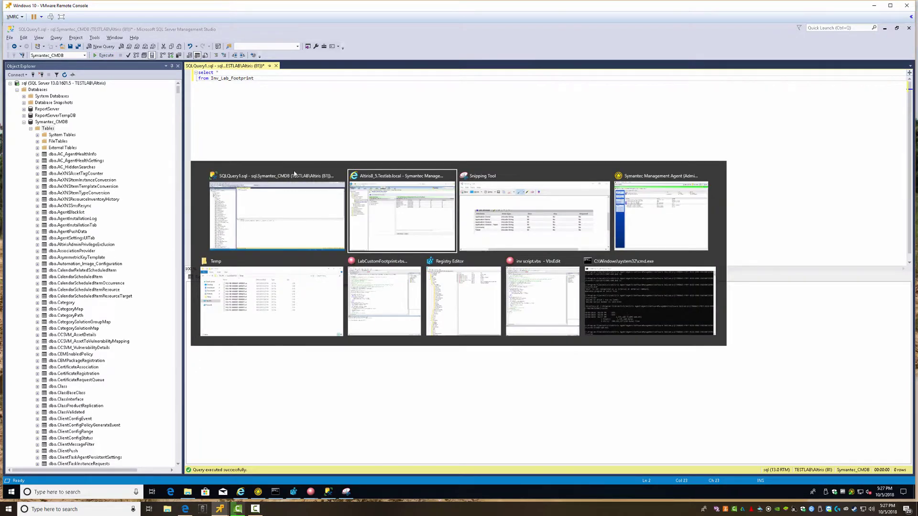
key(alt+Tab)
key(alt+Tab)
key(alt+Tab)
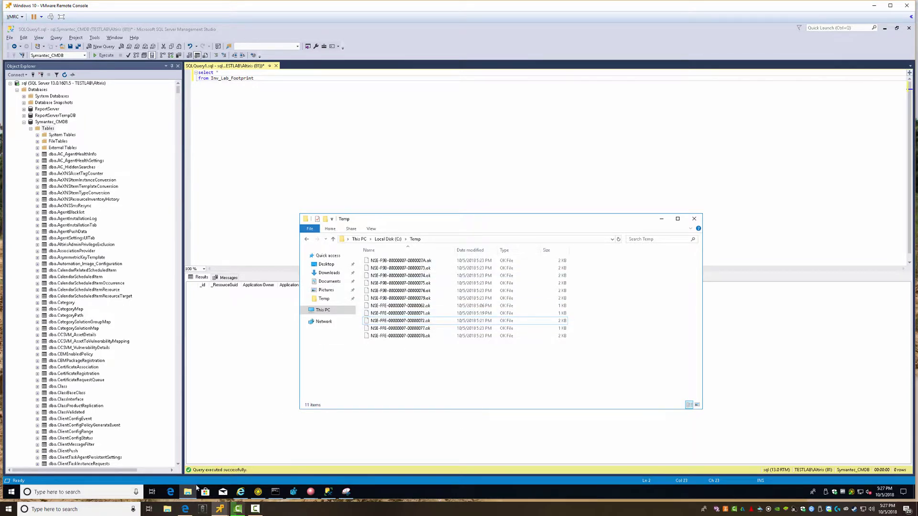
click(329, 272)
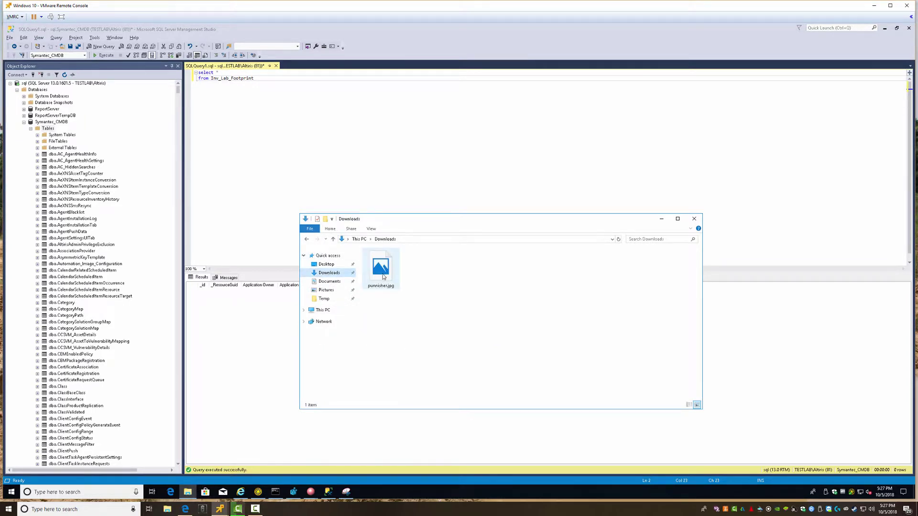
Switch to Registry Editor and permanently delete the key named Delete under HKEY_LOCAL_MACHINE\SOFTWARE\LabSoftware.
click(293, 491)
right_click(293, 492)
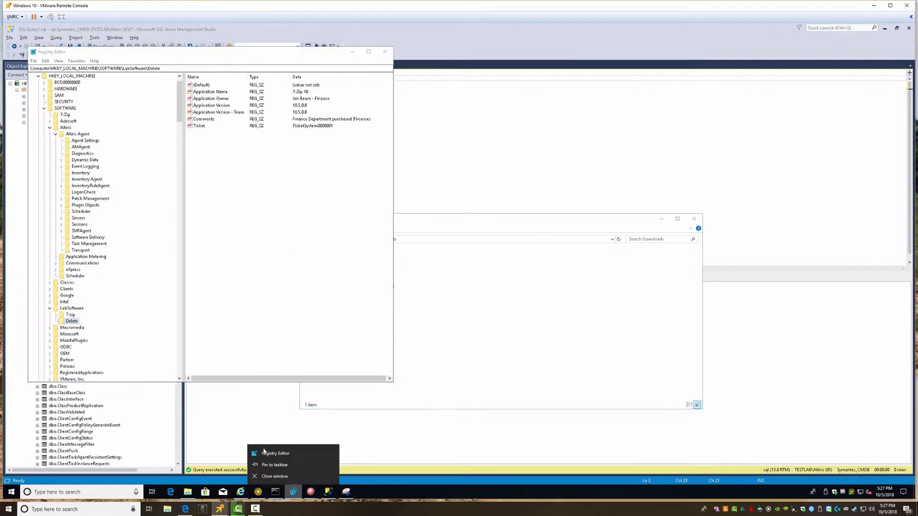
right_click(71, 321)
click(86, 355)
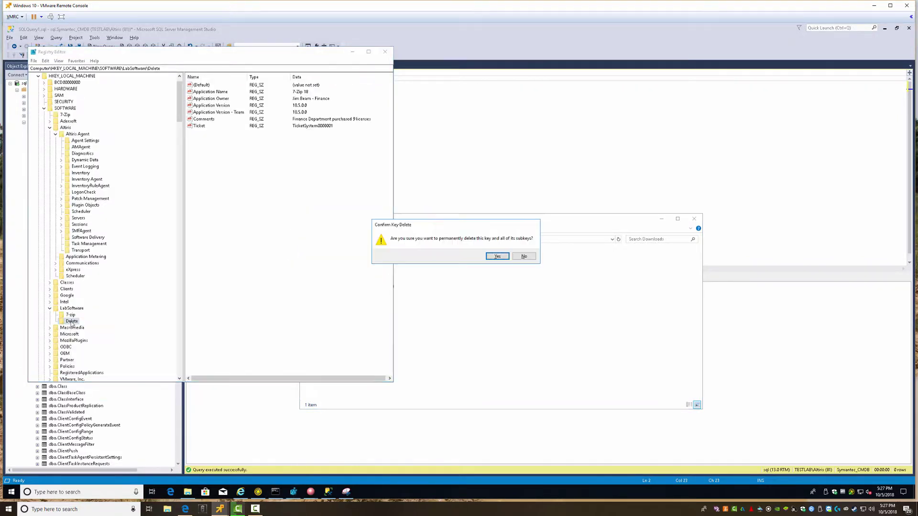
click(497, 256)
Return to File Explorer and open LabCustomFootprint.vbs from the Desktop folder for editing in Notepad.
click(426, 335)
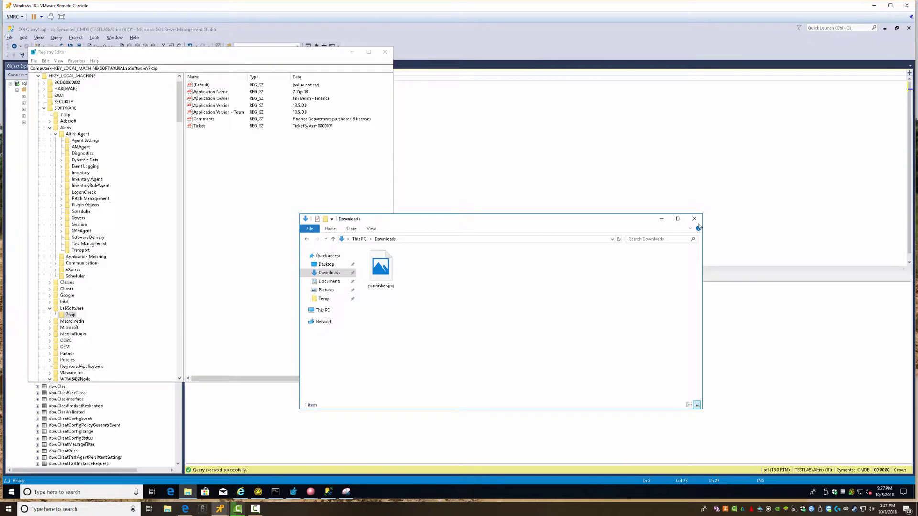
click(326, 264)
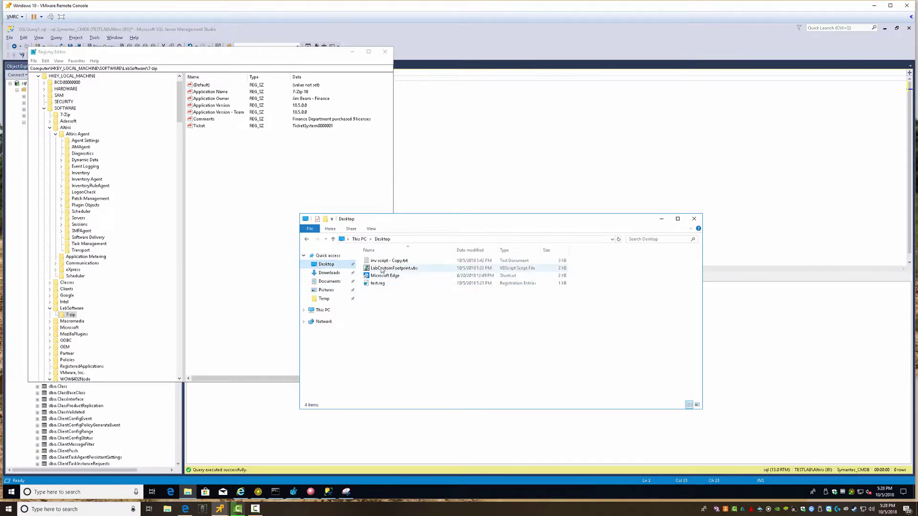
right_click(382, 271)
click(406, 284)
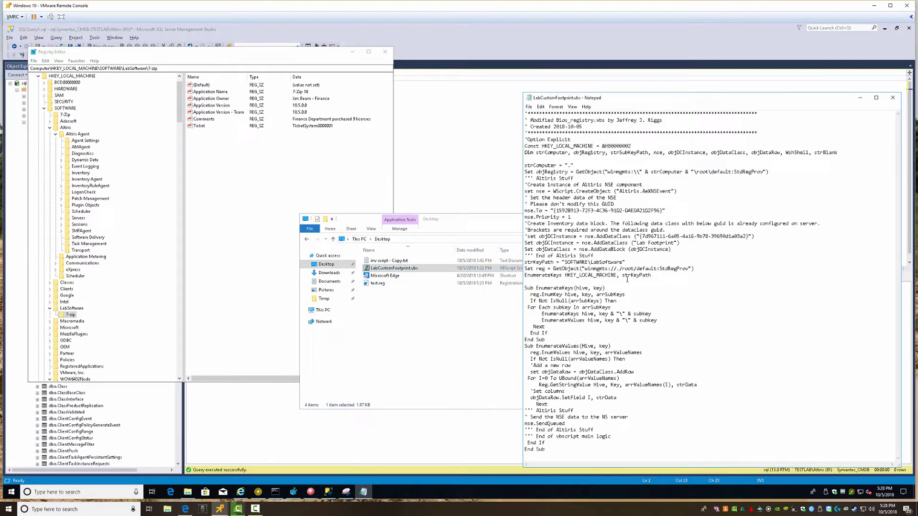
Change the data class name in the script's AddDataClass line to Lab_Footprint and close the Notepad window.
key(BackSpace)
text(_)
click(892, 98)
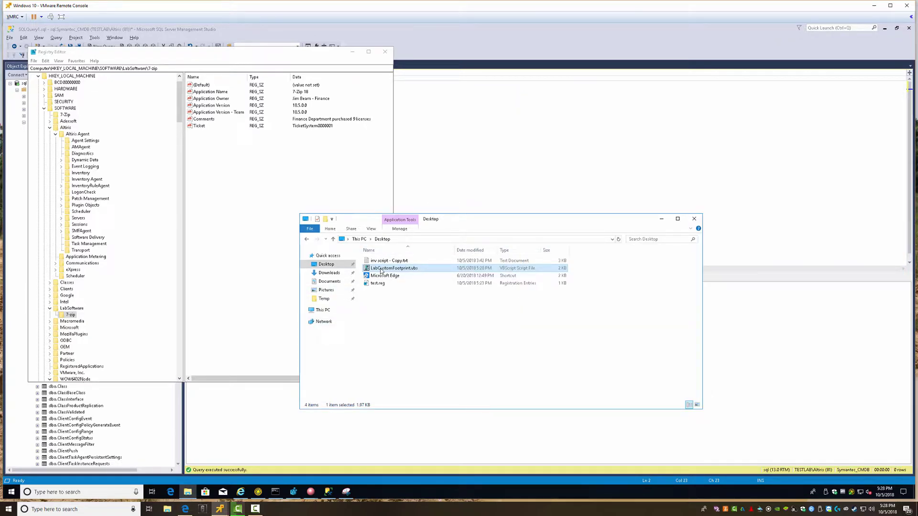
Switch to SQL Server Management Studio and rerun the Inv_Lab_Footprint query repeatedly to check for new rows.
click(328, 139)
click(106, 56)
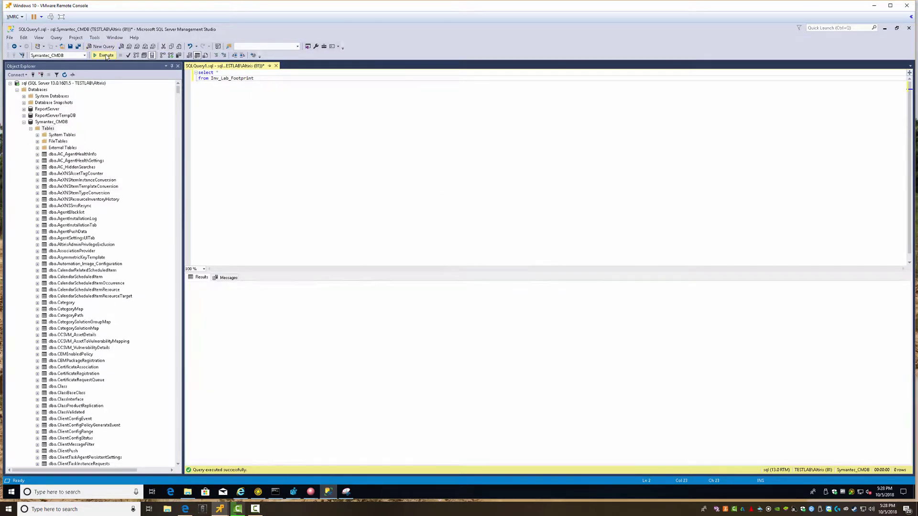
click(106, 55)
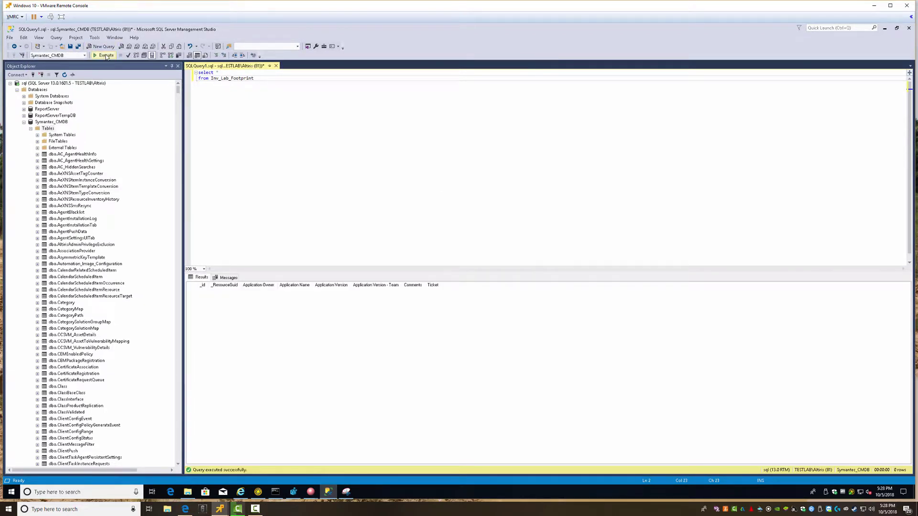
click(106, 56)
click(106, 55)
click(106, 55)
click(106, 55)
click(106, 56)
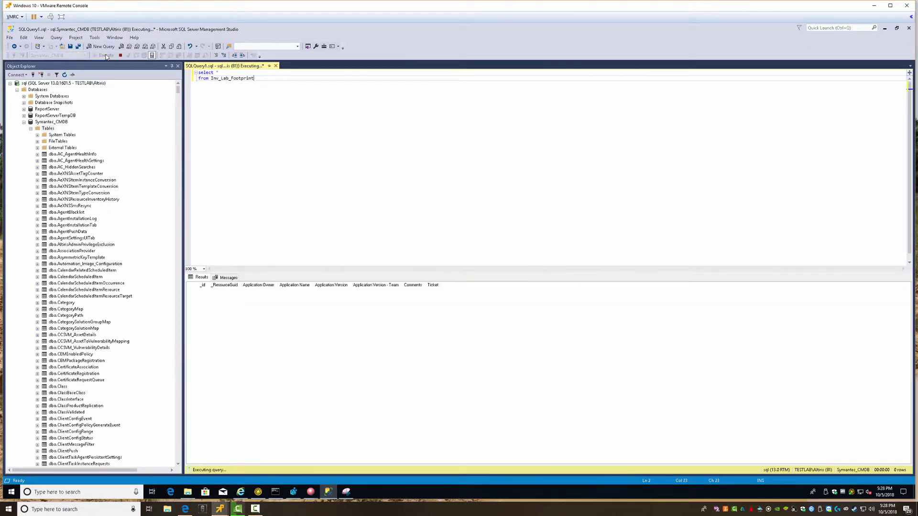
click(106, 56)
click(106, 56)
click(106, 56)
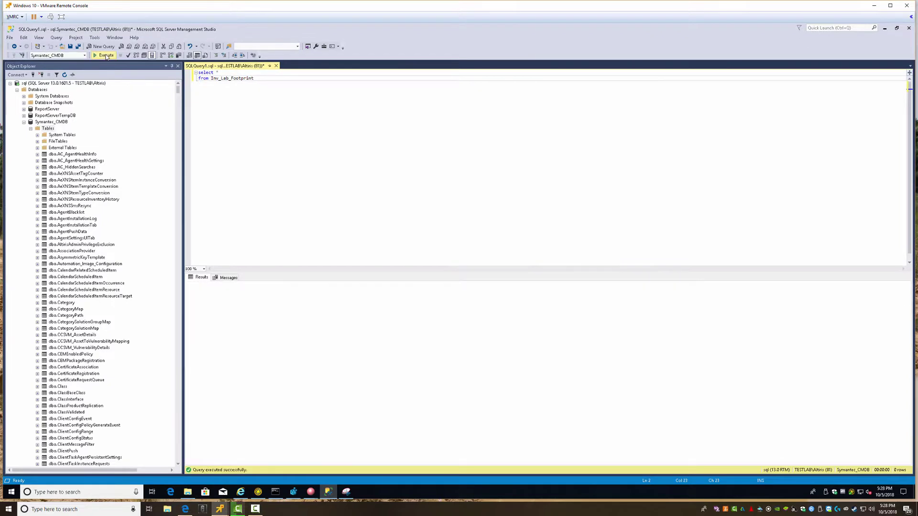
click(106, 56)
click(105, 56)
click(105, 56)
Switch back to File Explorer and open LabCustomFootprint.vbs for editing in Notepad.
key(alt+Tab)
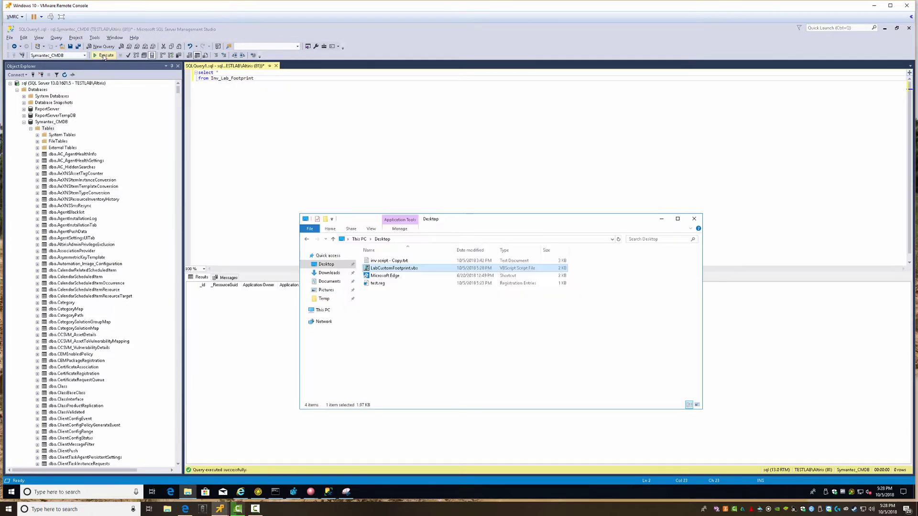
right_click(389, 268)
click(402, 283)
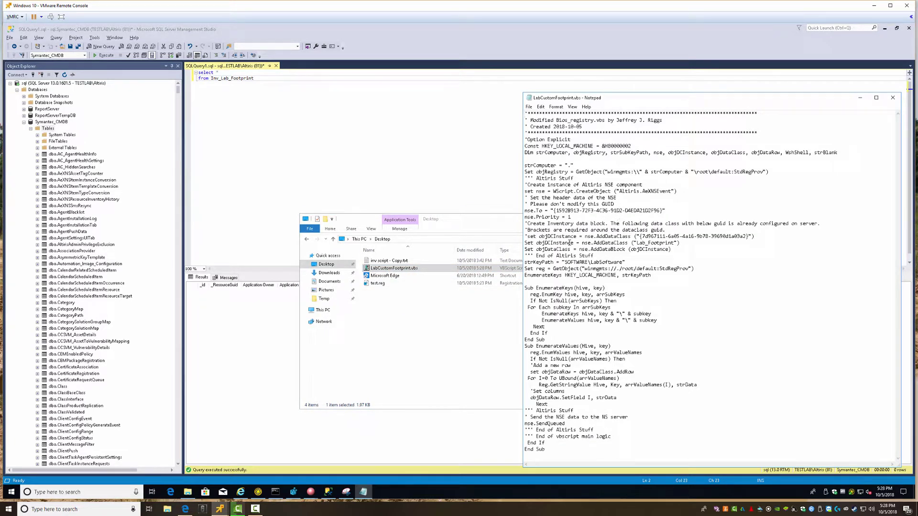
Comment out the Lab_Footprint AddDataClass line and uncomment the AddDataClass line that uses the GUID.
drag(526, 244, 675, 243)
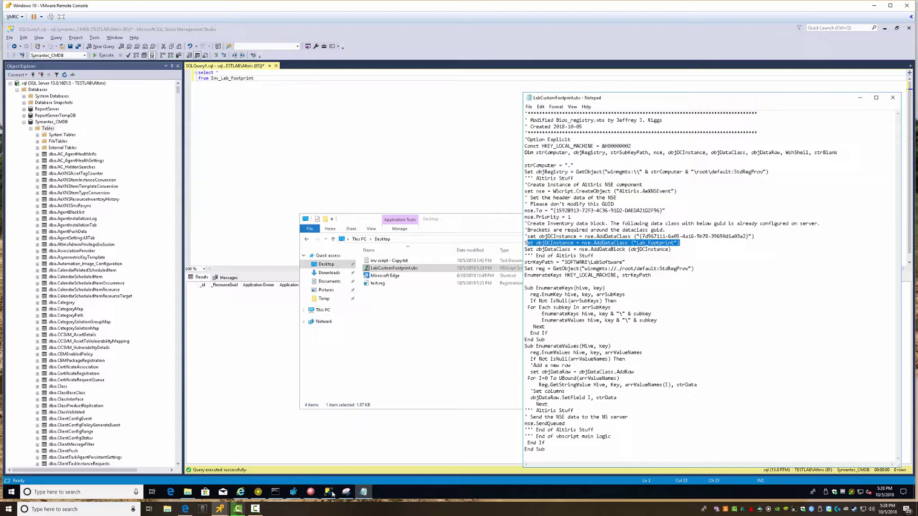
click(526, 244)
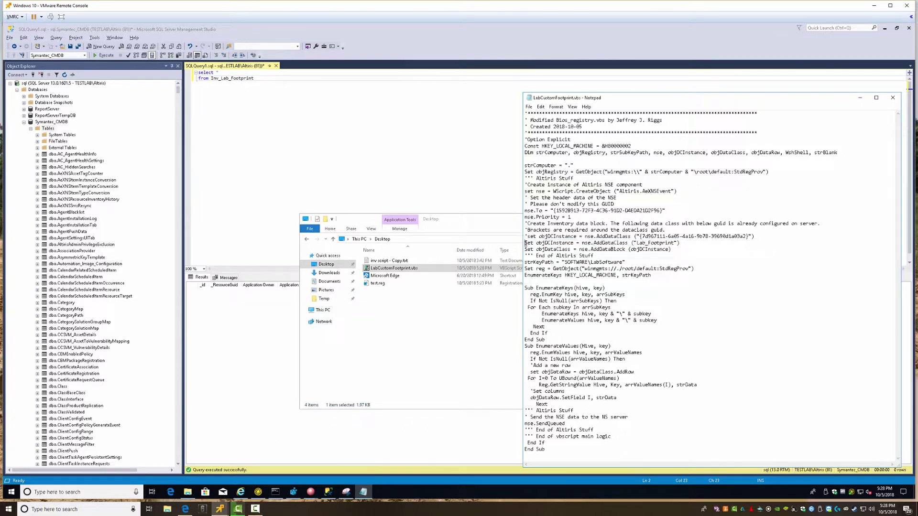
text(')
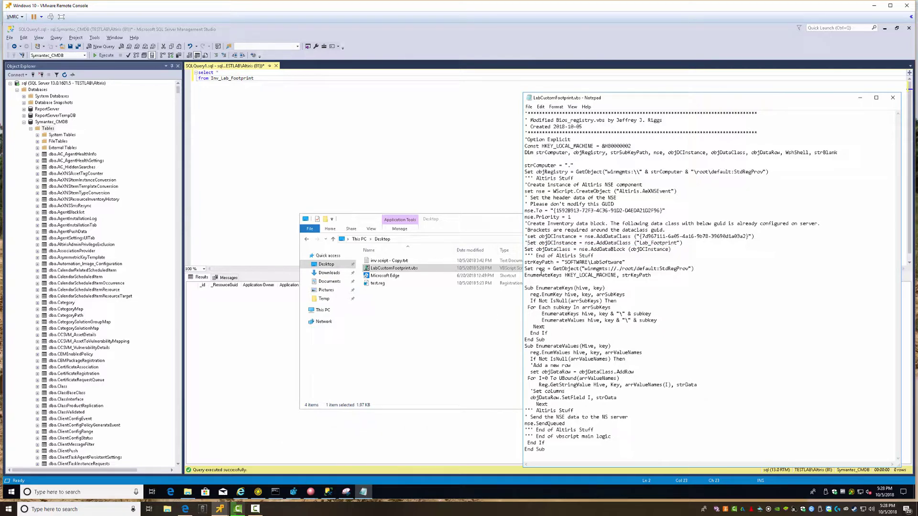
key(BackSpace)
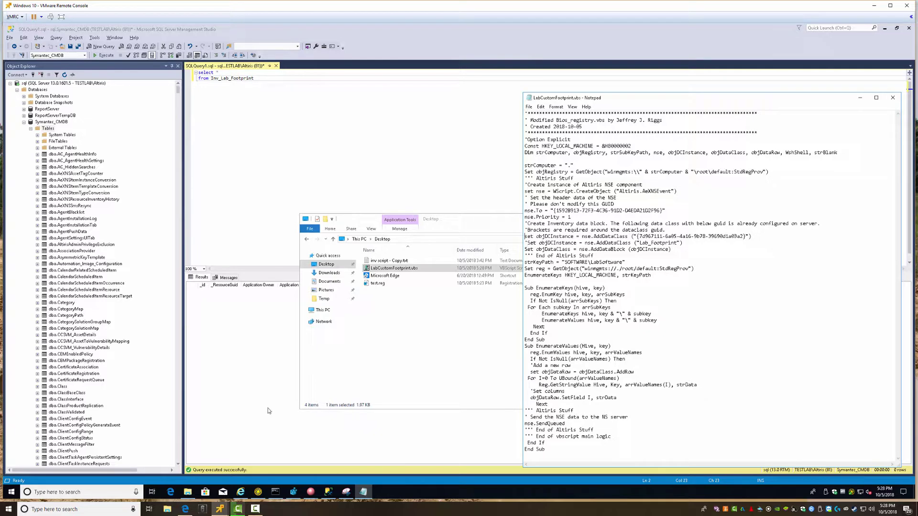
Switch to the Symantec Management Console and check the exact name of the lab data class in Manage Custom Data Classes.
click(241, 492)
right_click(175, 201)
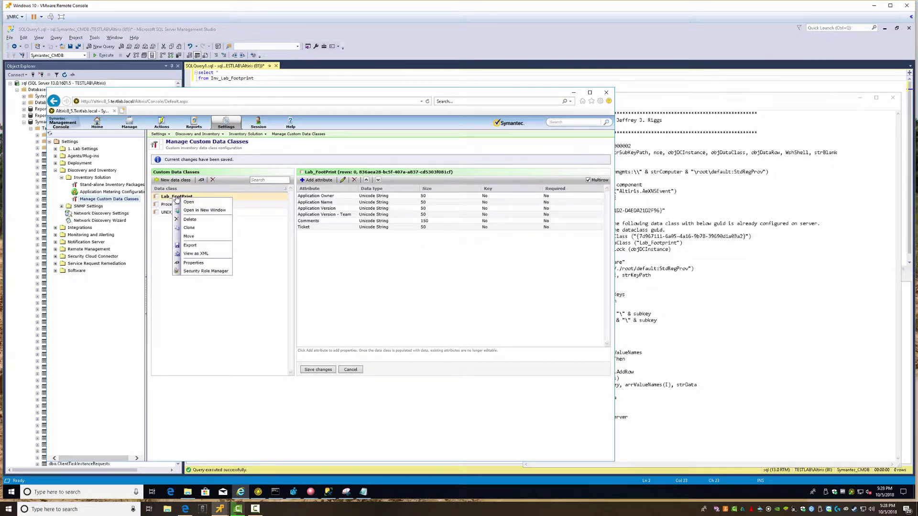
click(171, 220)
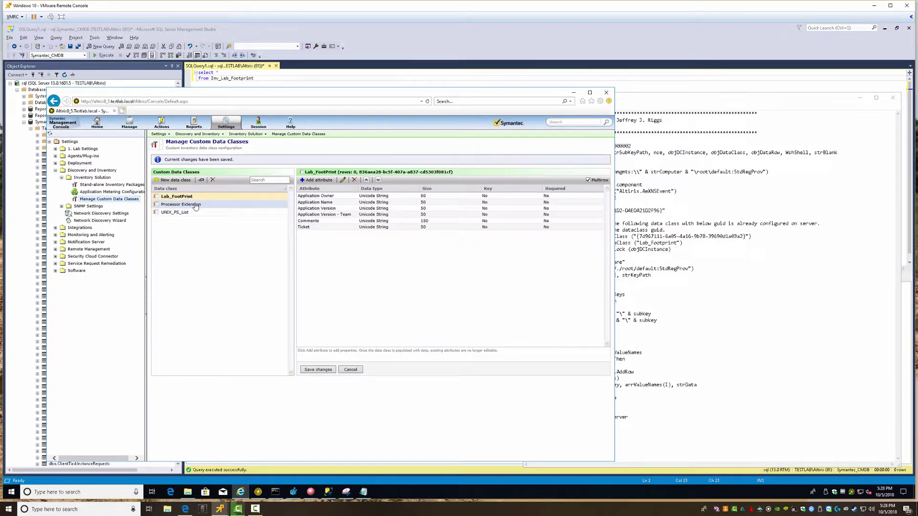
In the Notepad script, correct the data class name to Lab_FootPrint, reactivate that line, and comment out the GUID line.
click(677, 256)
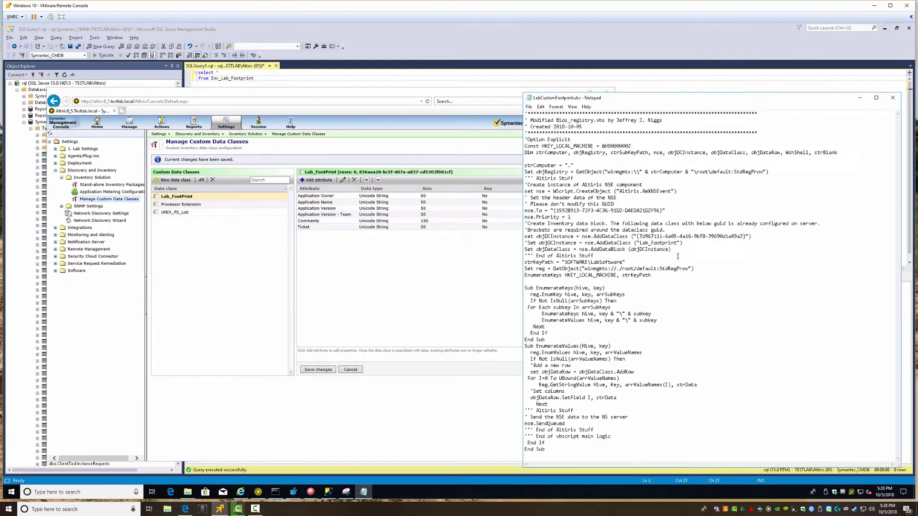
key(Delete)
text(P)
key(Delete)
key(Up)
text(')
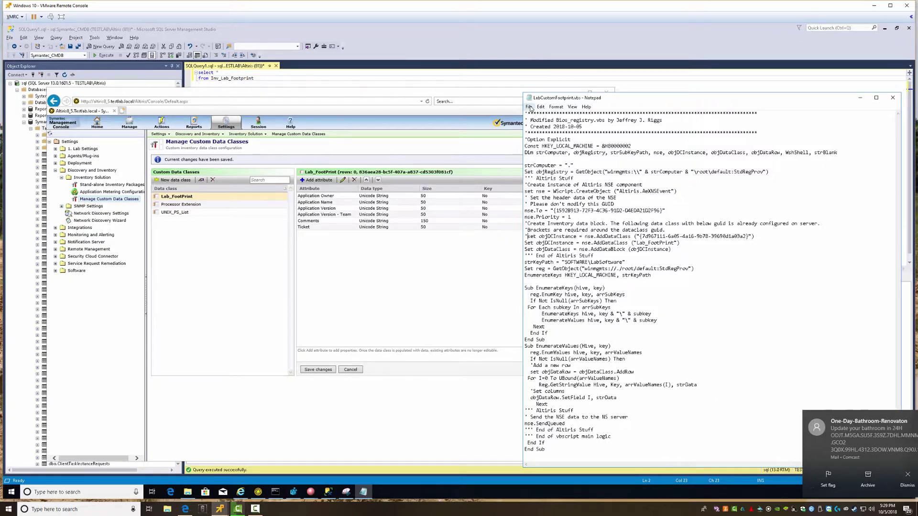
Save the changes to LabCustomFootprint.vbs, keeping the script open.
click(529, 107)
click(537, 125)
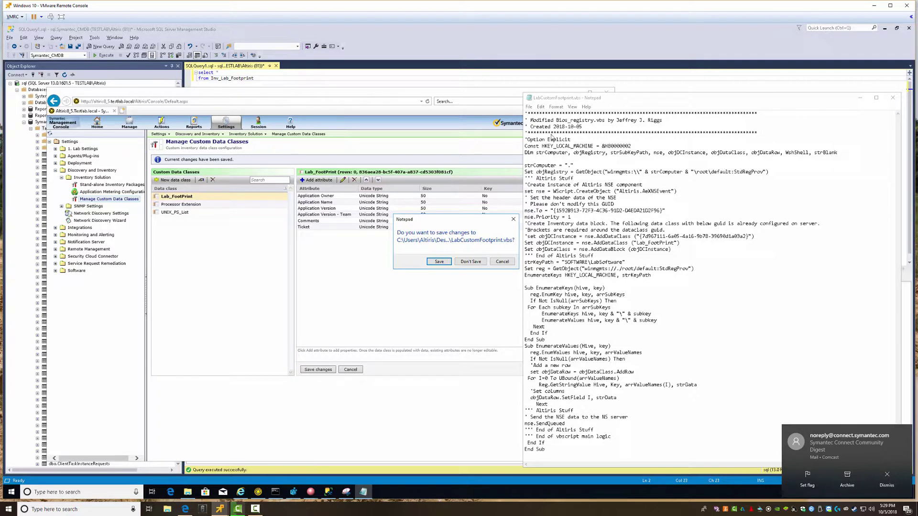
click(502, 261)
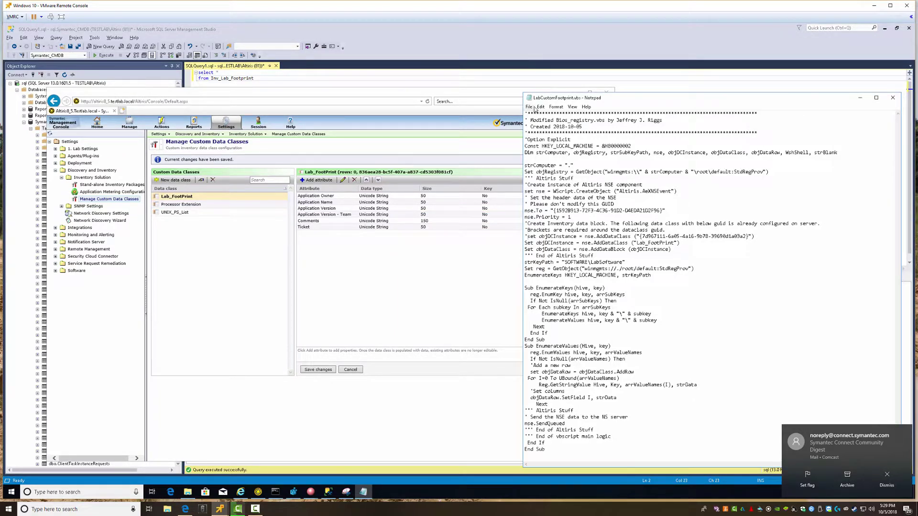
click(529, 106)
click(540, 131)
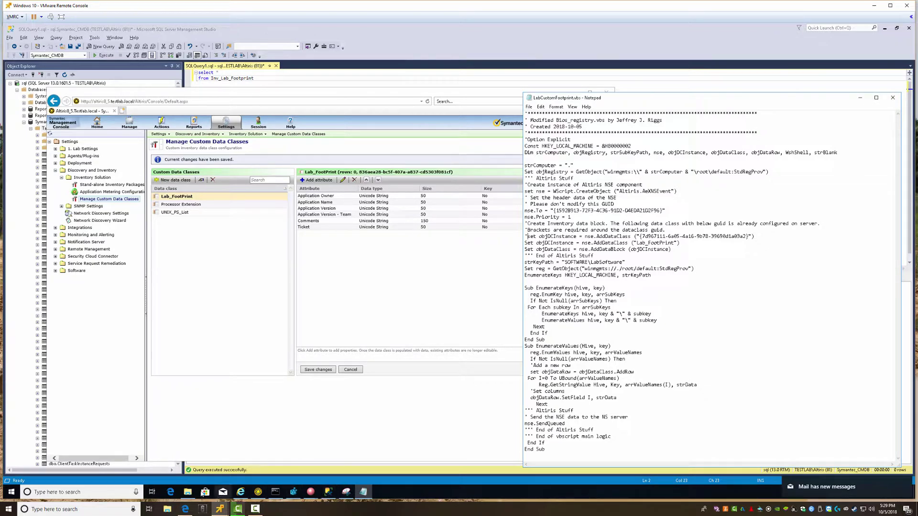
Bring up the Desktop folder in File Explorer, and rerun the Inv_Lab_Footprint query in SQL Server Management Studio.
click(187, 492)
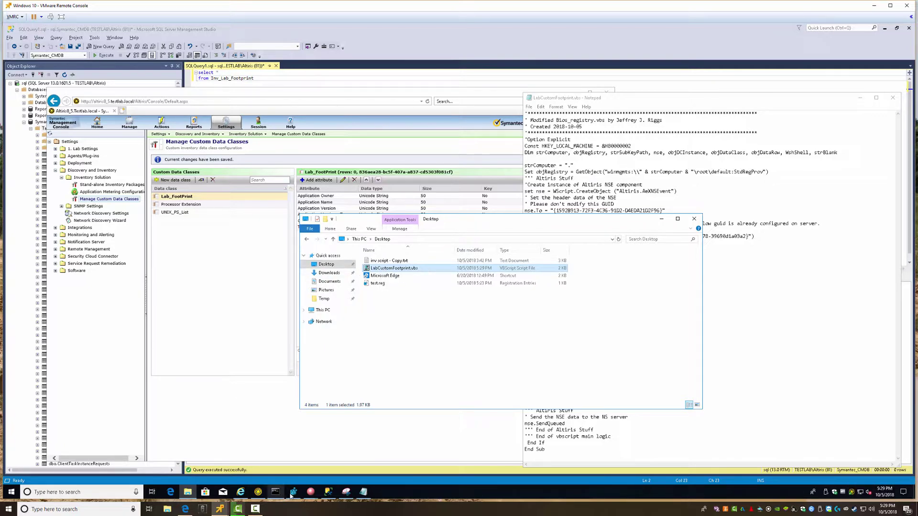
click(329, 492)
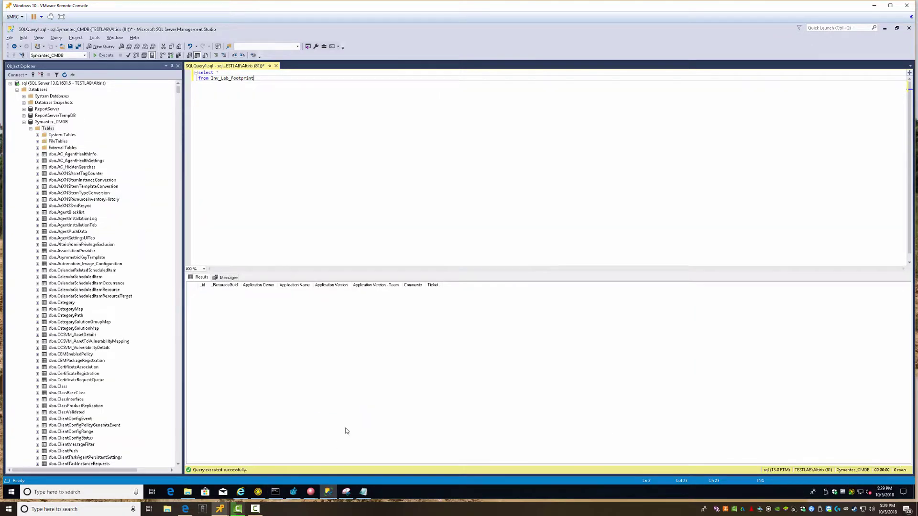
click(105, 56)
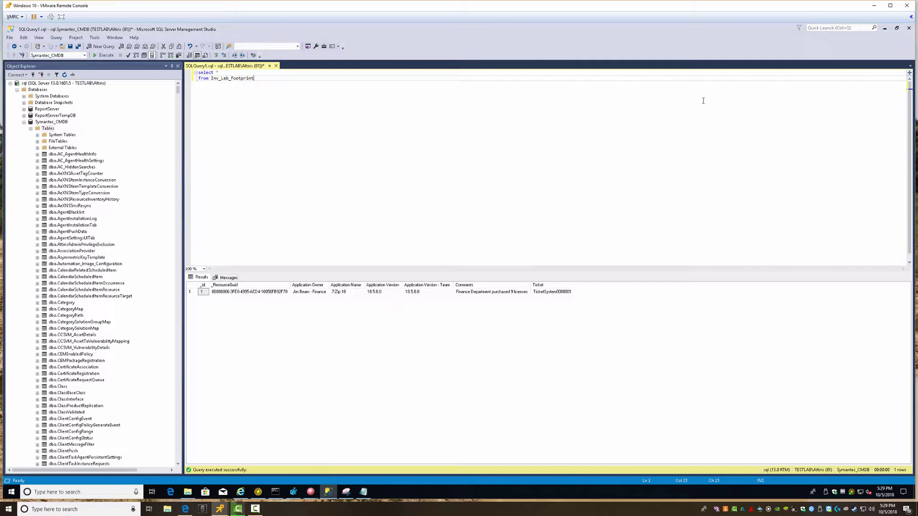
Minimize SQL Server Management Studio and File Explorer, and close the script in Notepad.
click(884, 28)
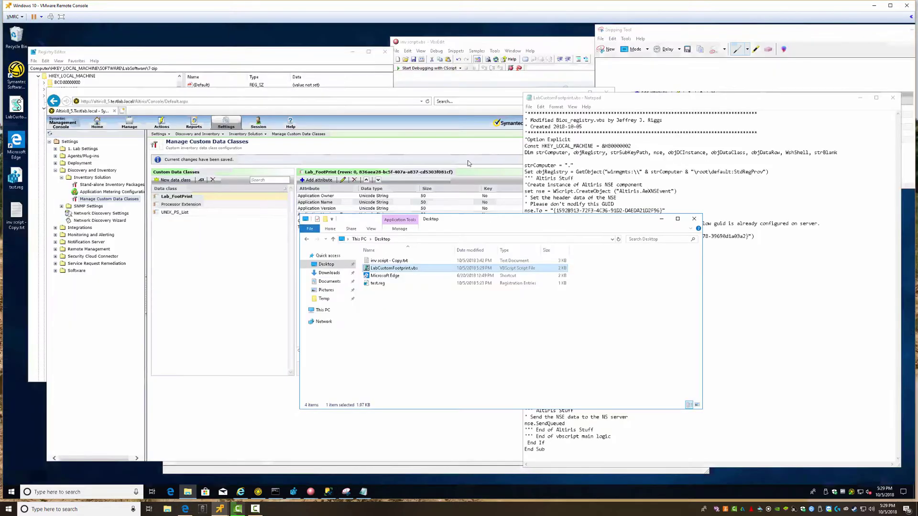
click(661, 218)
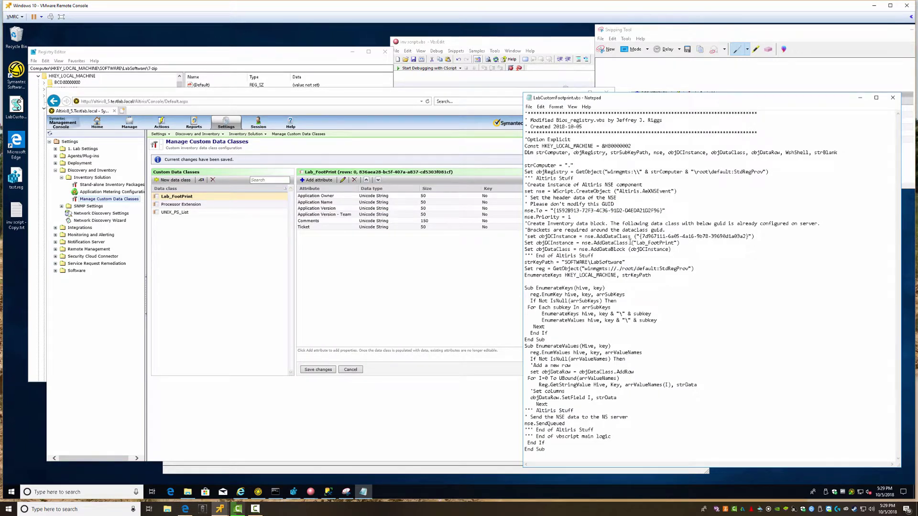
click(892, 97)
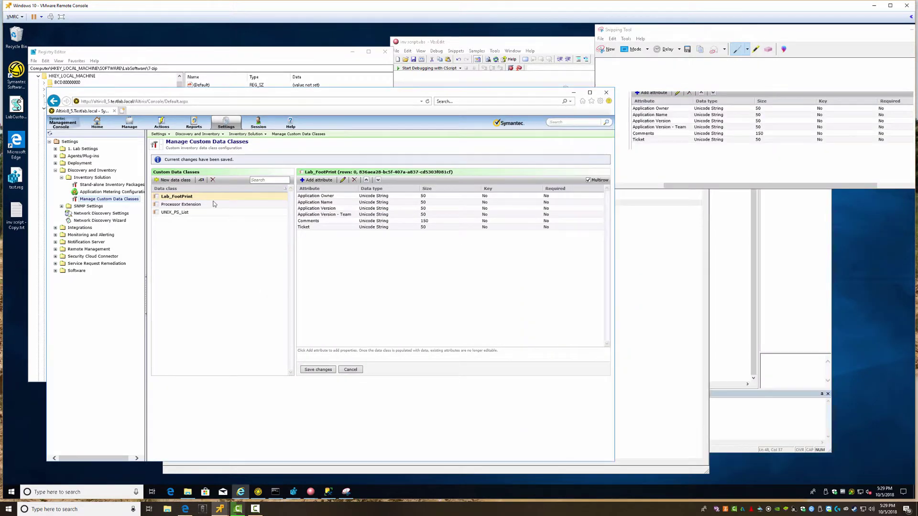
In the Symantec Management Console, open the Lab Custom Footprint software release for editing.
click(126, 125)
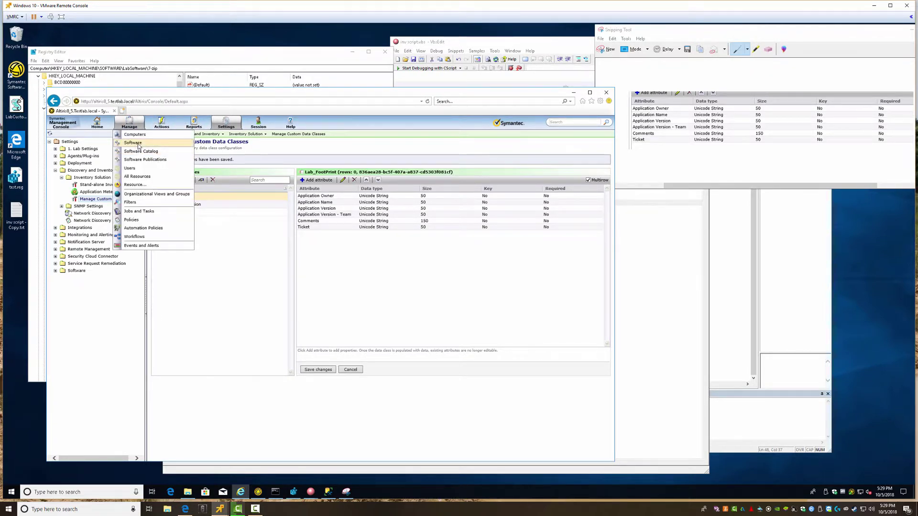
click(133, 143)
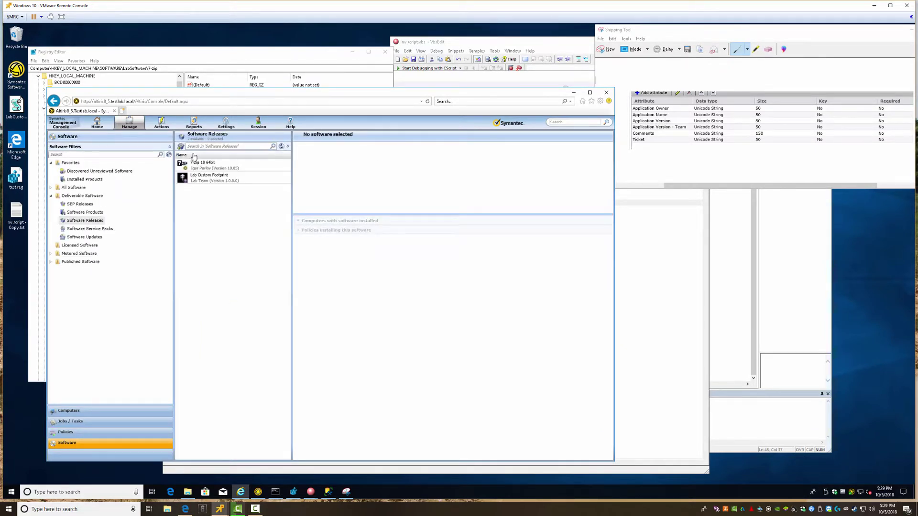
click(201, 183)
mouse_move(226, 222)
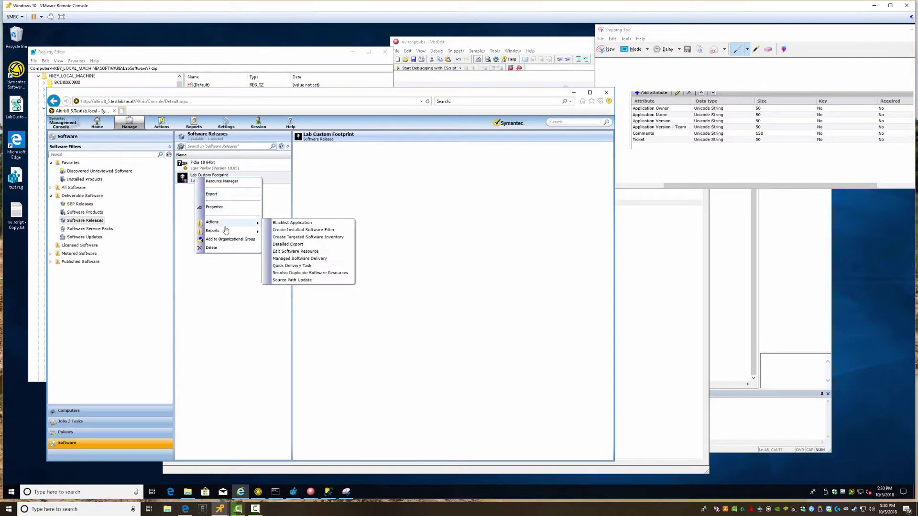
click(294, 251)
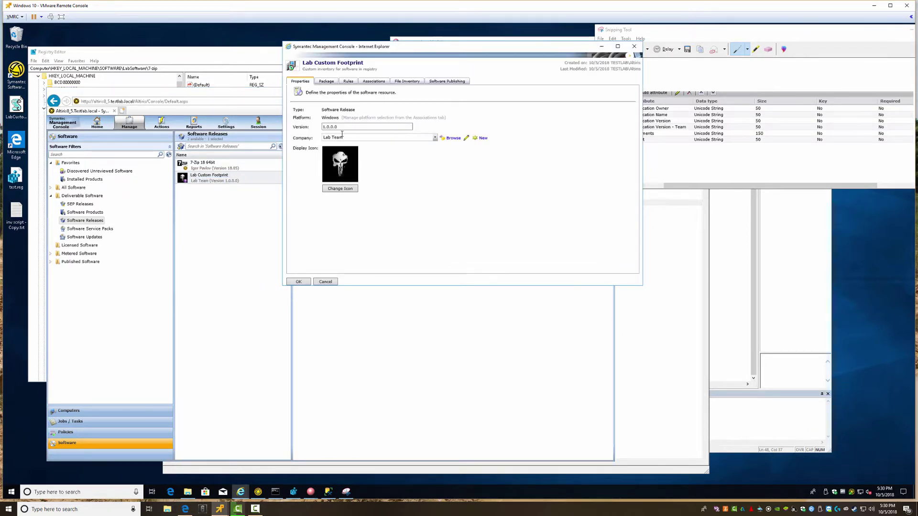
Edit the Lab Custom Footprint package and delete the existing LabCustomFootprint.vbs from its content.
click(328, 83)
click(330, 138)
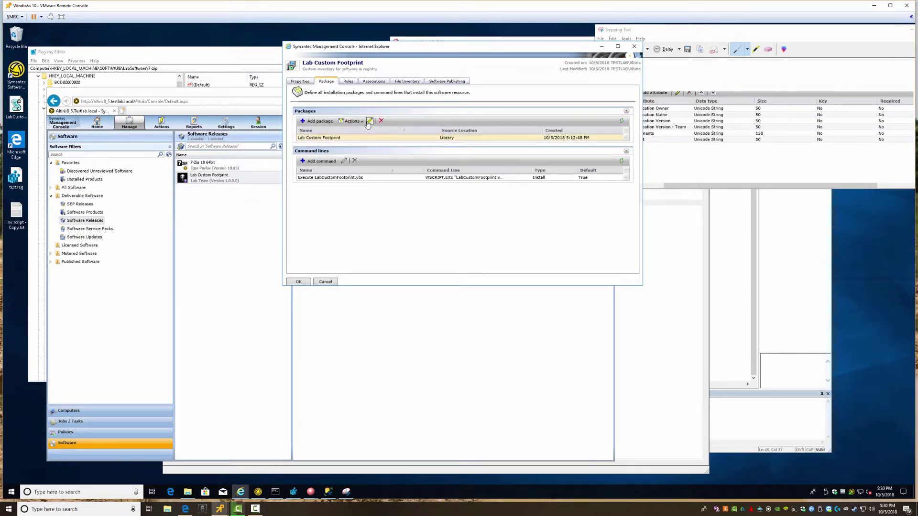
click(369, 122)
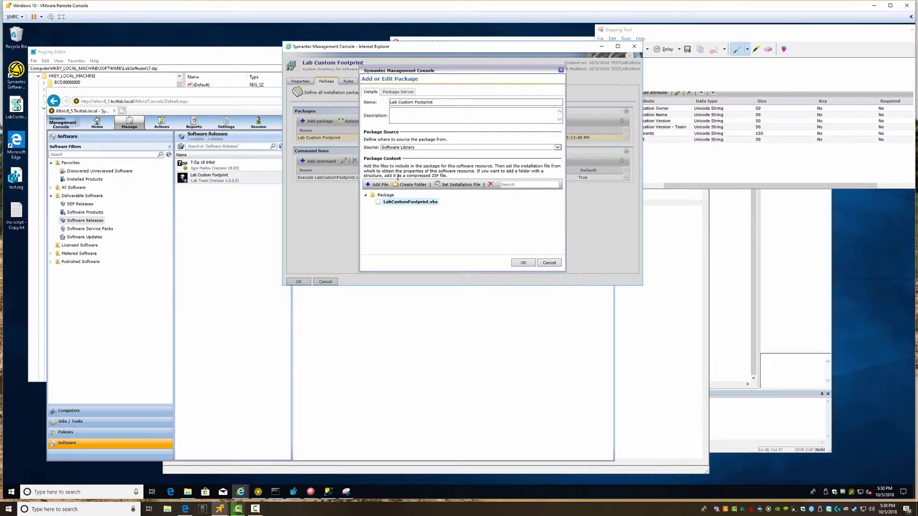
click(490, 186)
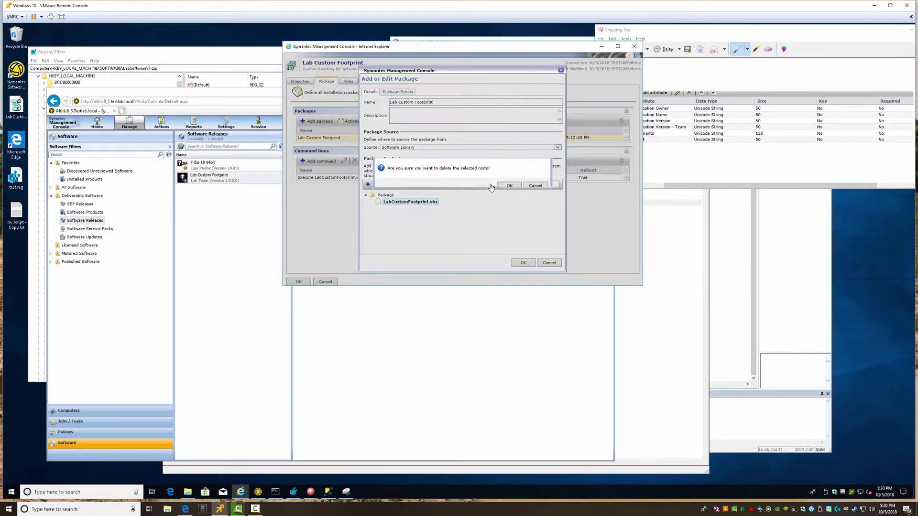
click(505, 186)
Add the updated LabCustomFootprint.vbs from the Desktop folder to the package and confirm the package changes.
click(377, 185)
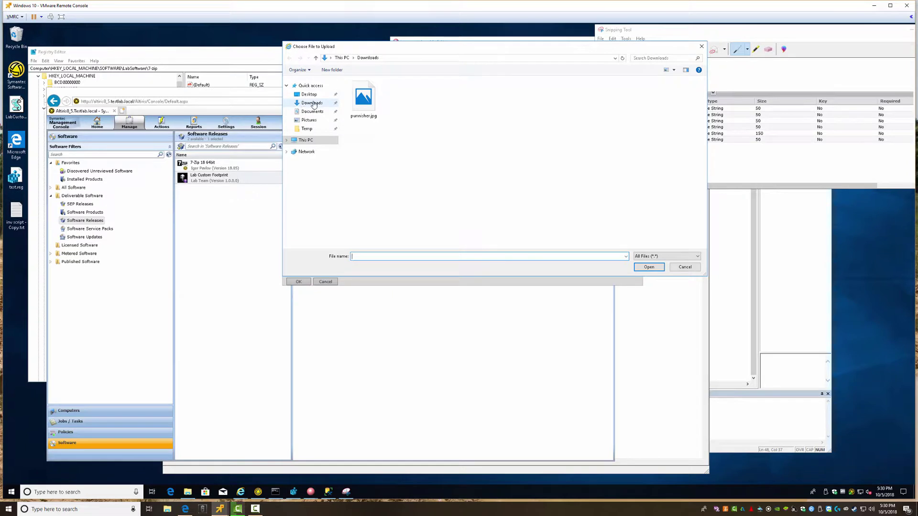
click(314, 103)
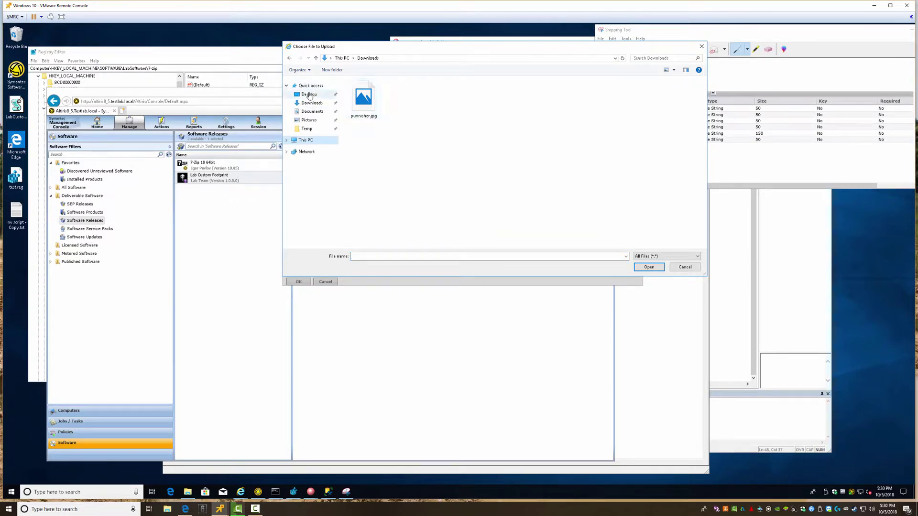
click(309, 95)
double_click(477, 98)
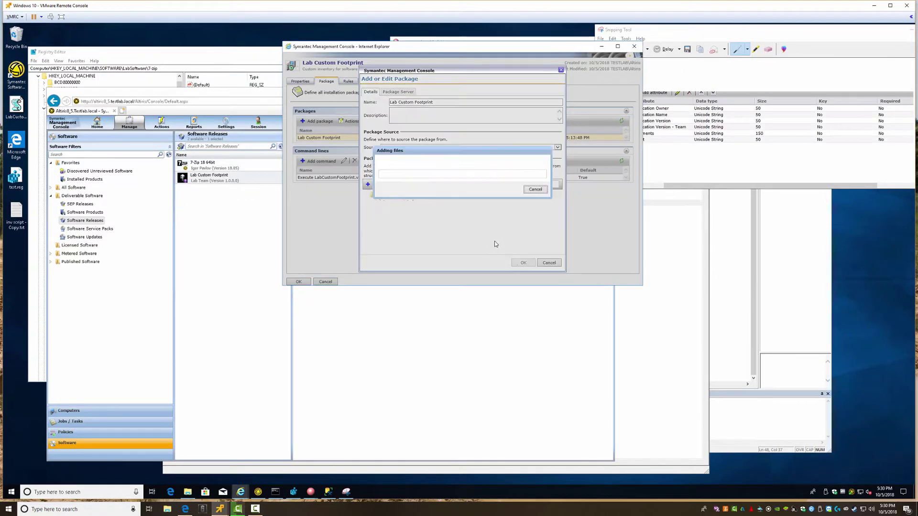
click(522, 262)
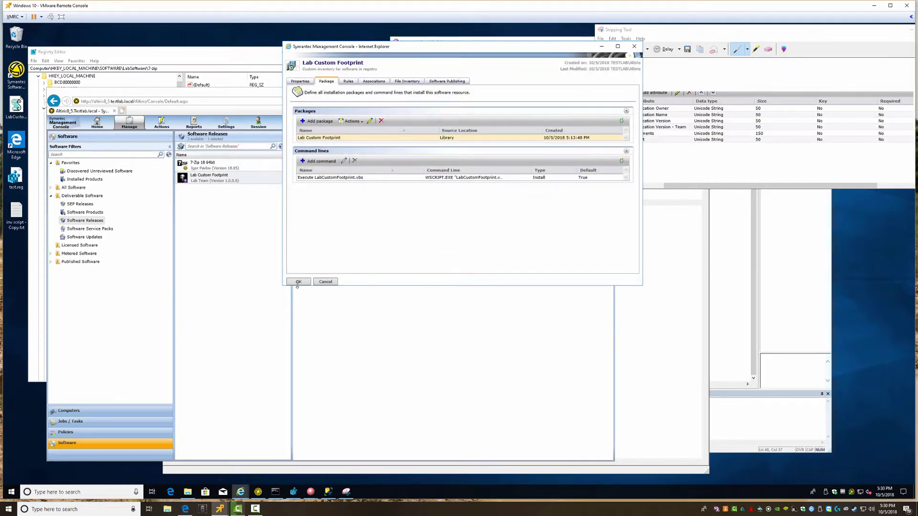
Save the Lab Custom Footprint software release, and merge test.reg from the Desktop folder into the registry.
click(298, 282)
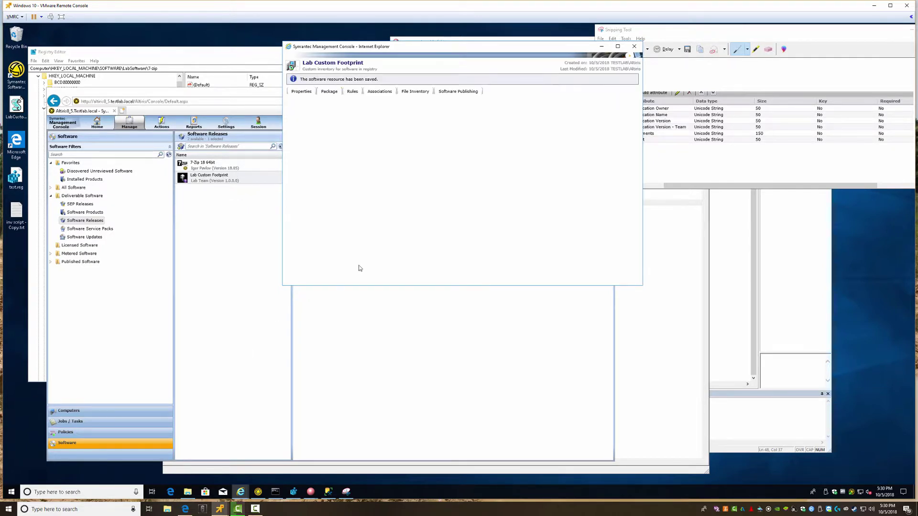
click(186, 493)
click(376, 284)
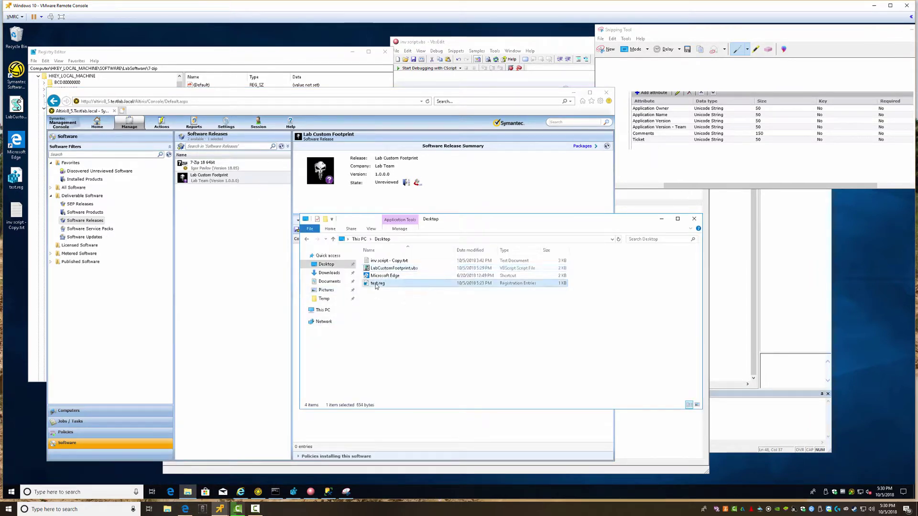
double_click(376, 284)
click(512, 267)
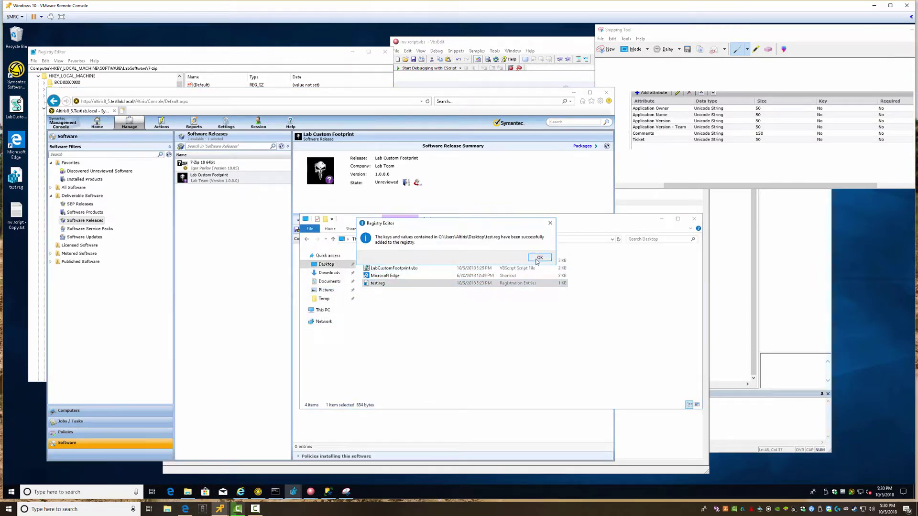
click(537, 259)
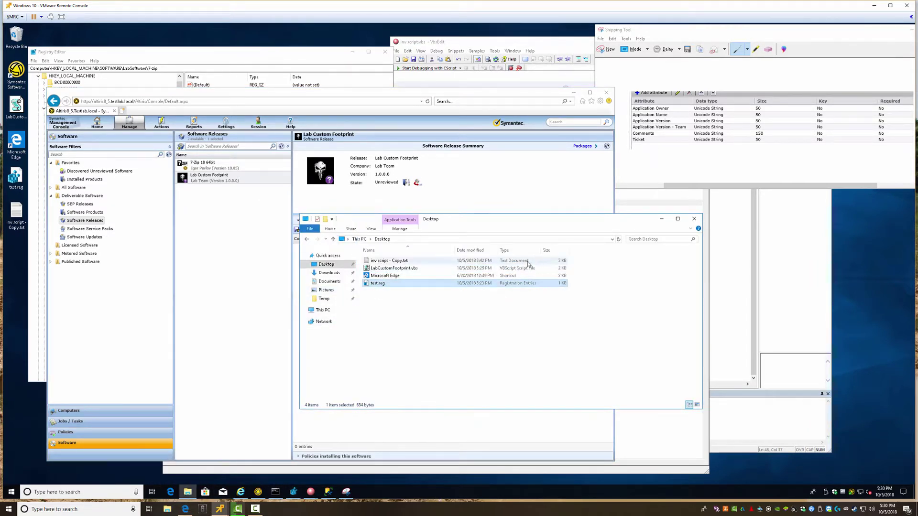
Switch to Registry Editor and check the values of the Delete key under LabSoftware.
click(293, 492)
click(72, 322)
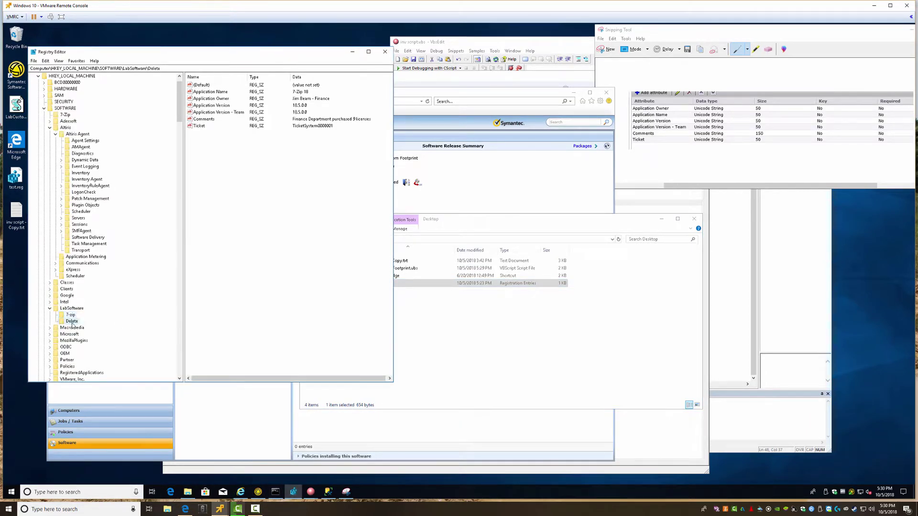
click(488, 342)
Switch to the Symantec Management Agent and update its configuration so the software delivery tasks run again.
click(512, 192)
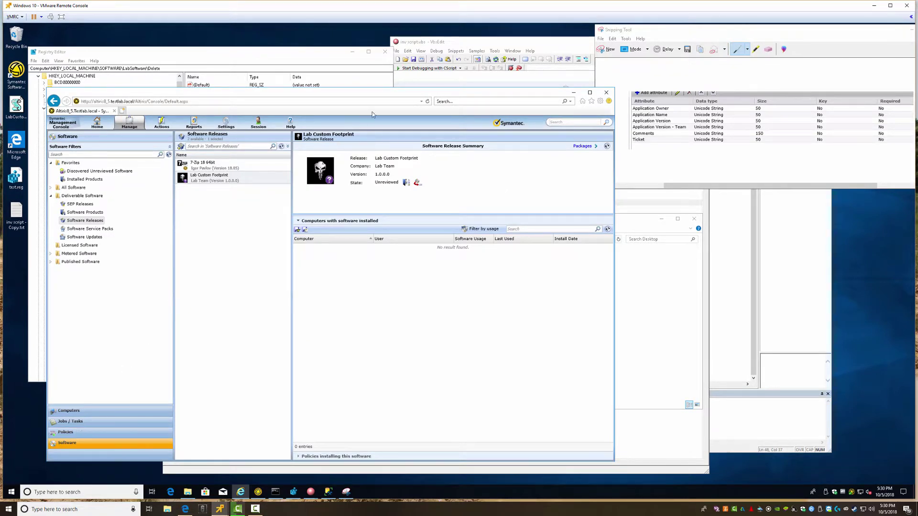
click(257, 493)
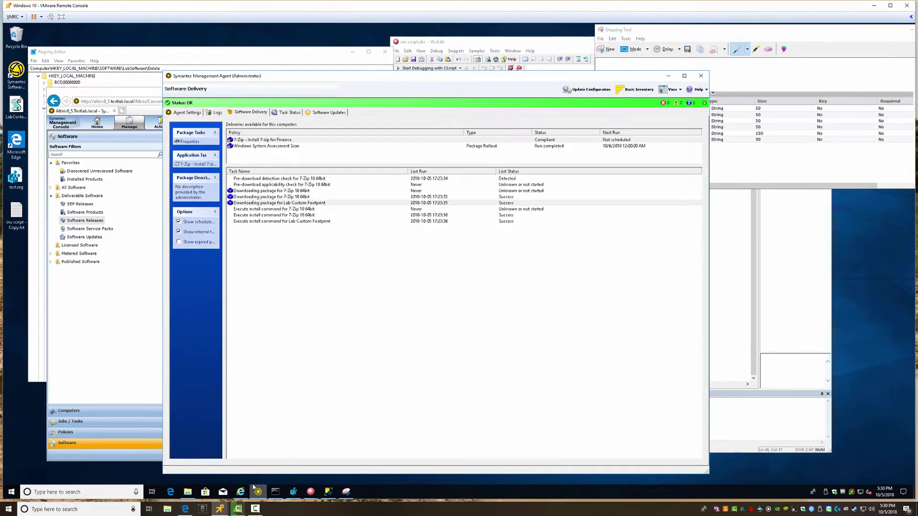
click(585, 90)
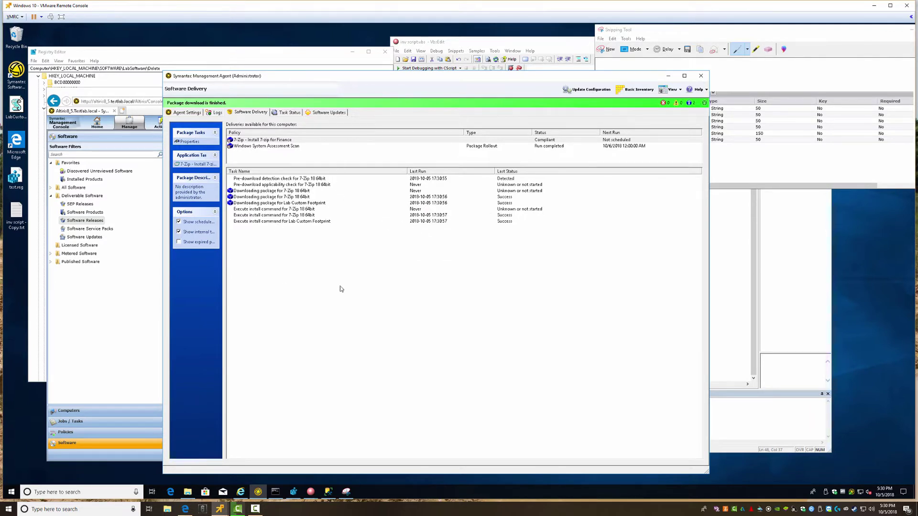
Switch to SQL Server Management Studio, rerun the Inv_Lab_Footprint query to check the reported rows, and minimize the window.
click(328, 492)
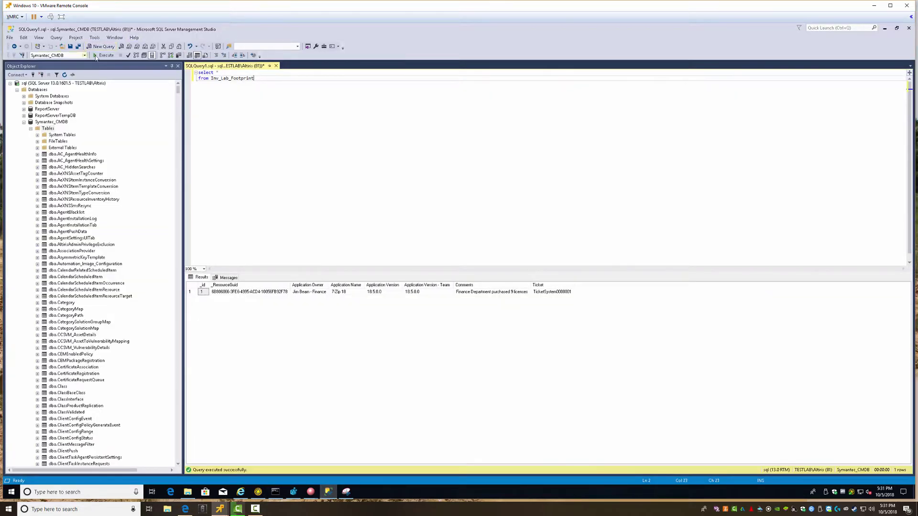
click(103, 56)
click(104, 56)
click(104, 56)
mouse_move(292, 496)
mouse_move(327, 497)
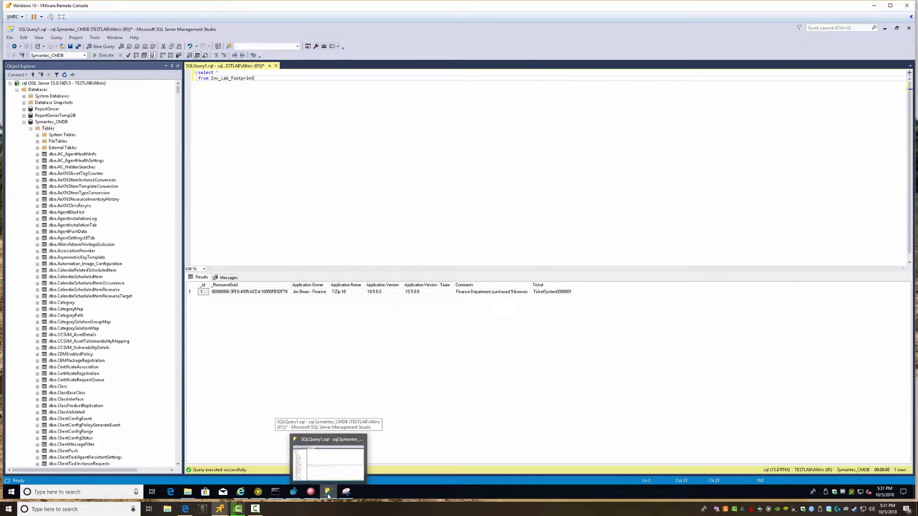
click(328, 495)
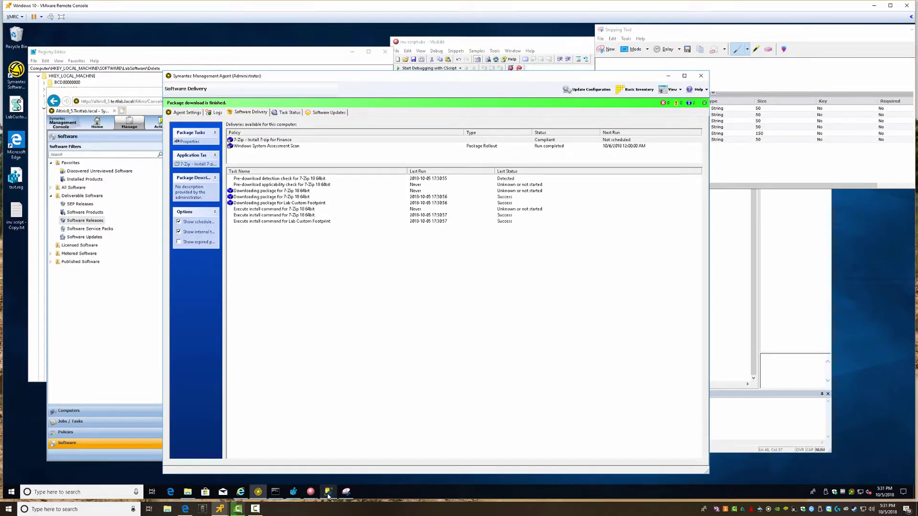
View the details of the Lab Custom Footprint package download in the agent, including its package ID.
double_click(256, 204)
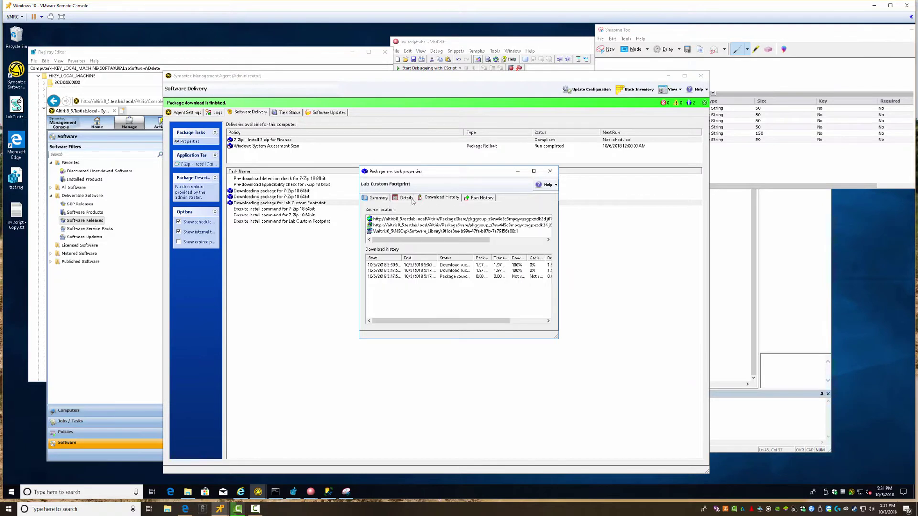
click(405, 198)
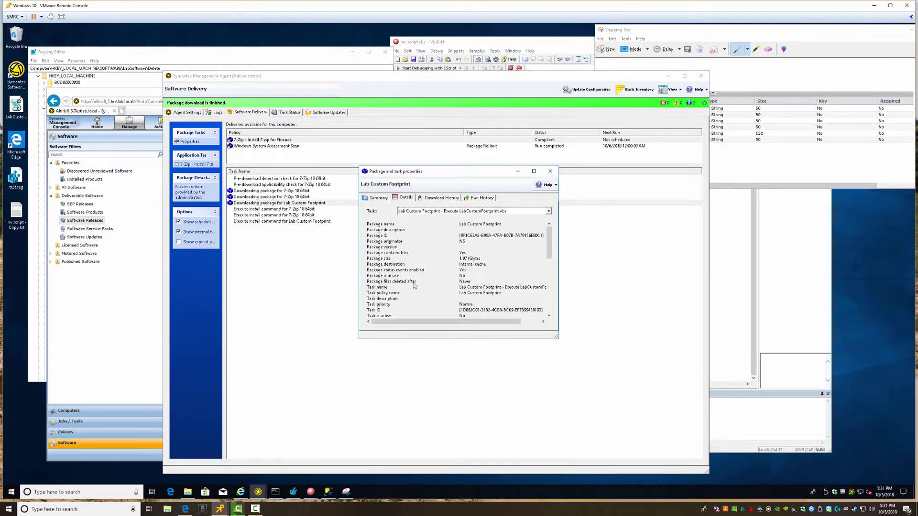
In File Explorer, browse to C:\Program Files\Altiris\Altiris Agent\Agents\SoftwareManagement and pin its Software Delivery folder to Quick access.
click(188, 492)
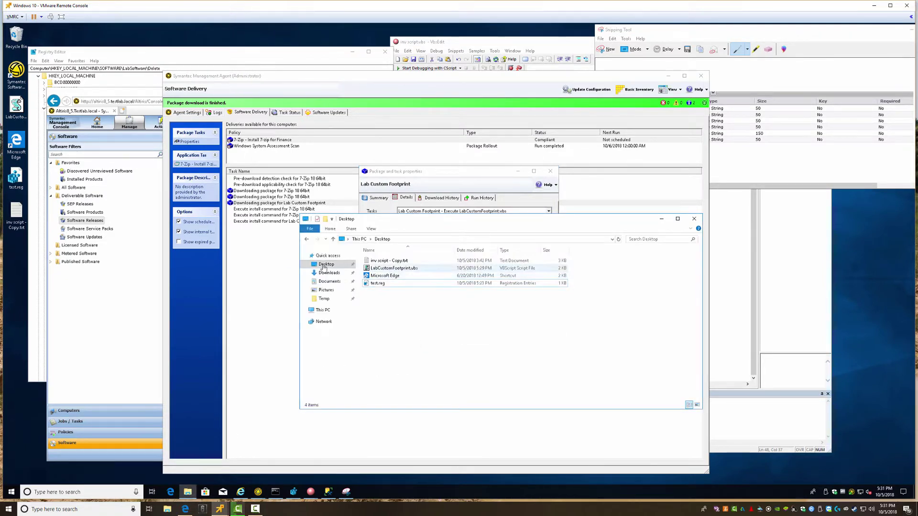
click(323, 311)
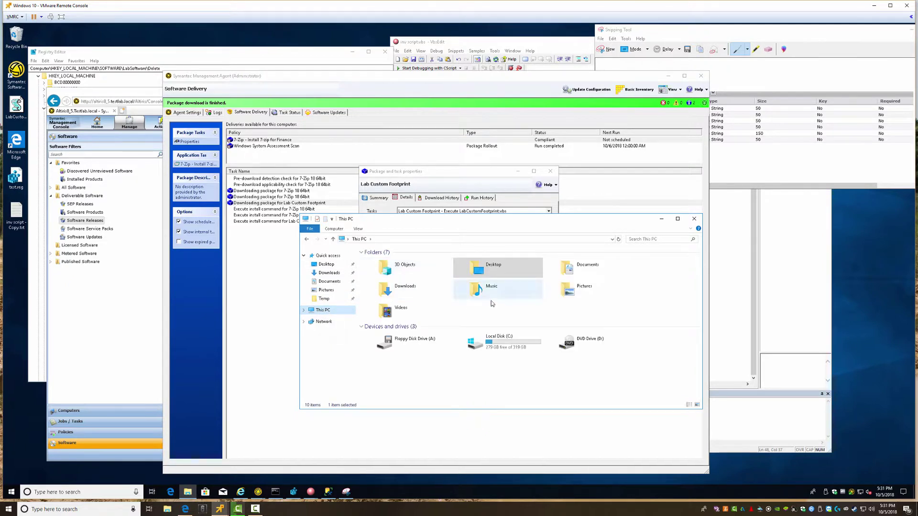
click(501, 342)
double_click(501, 342)
double_click(388, 268)
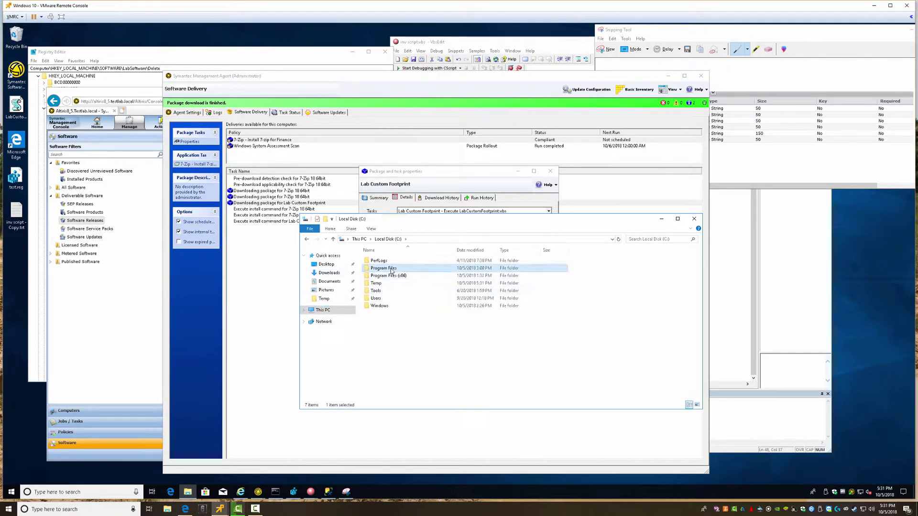
double_click(388, 268)
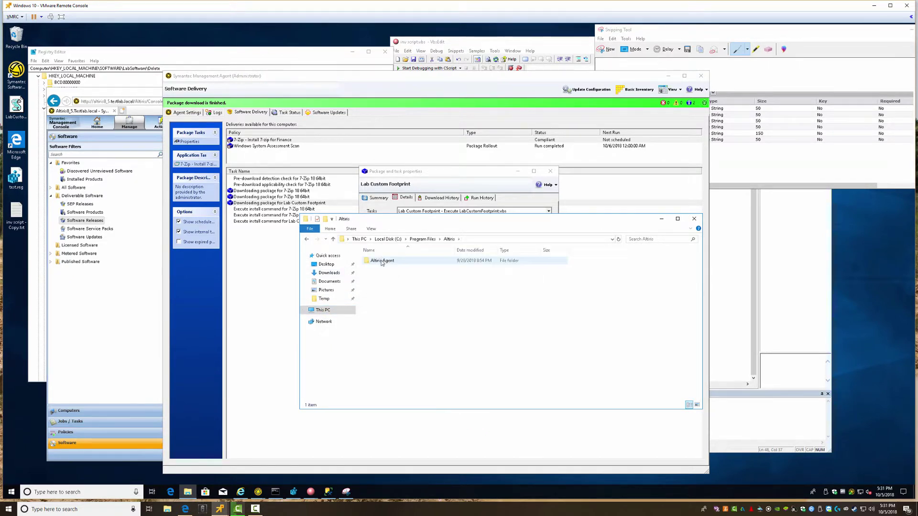
double_click(385, 261)
double_click(382, 261)
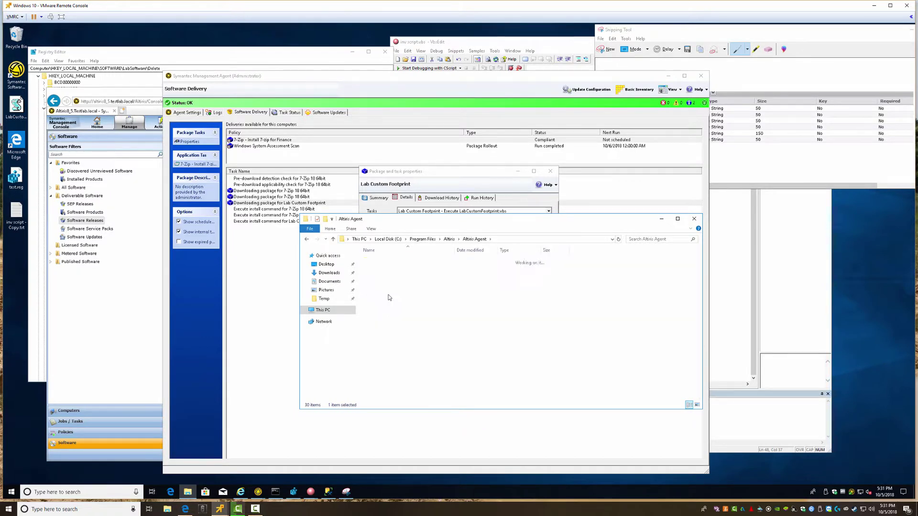
double_click(379, 321)
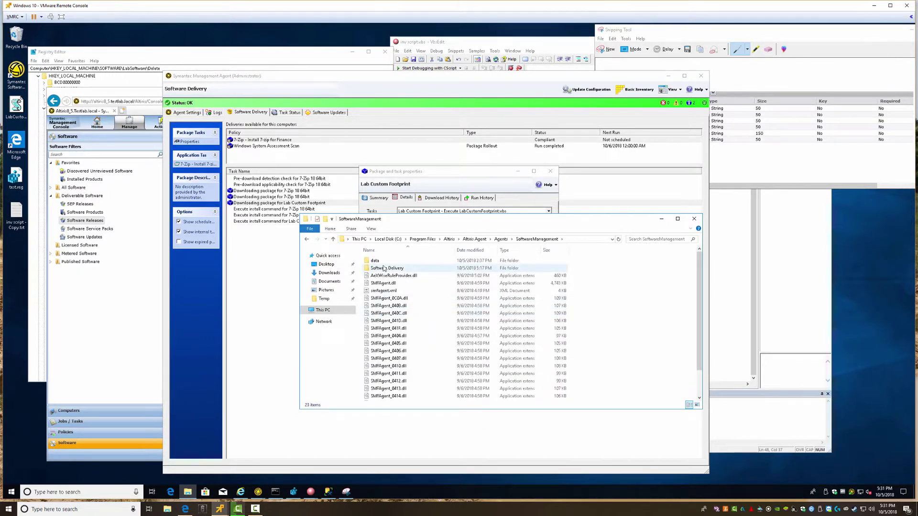
right_click(383, 268)
click(413, 287)
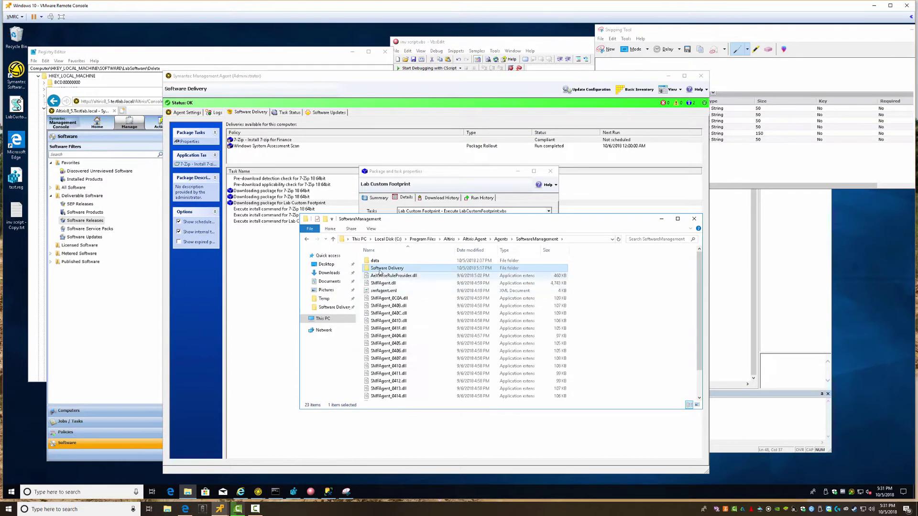
Open LabCustomFootprint.vbs from the package's cache folder in Software Delivery for editing, and check its Lab_FootPrint data class line.
double_click(382, 269)
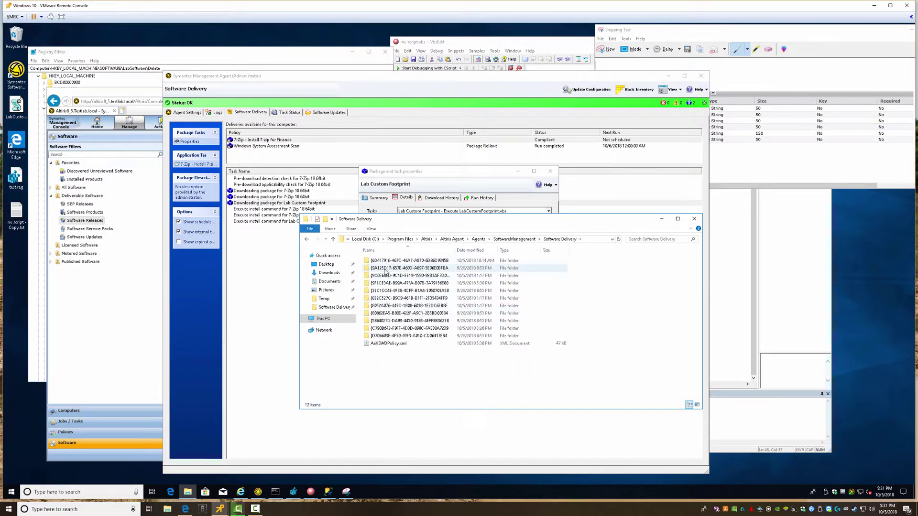
double_click(386, 284)
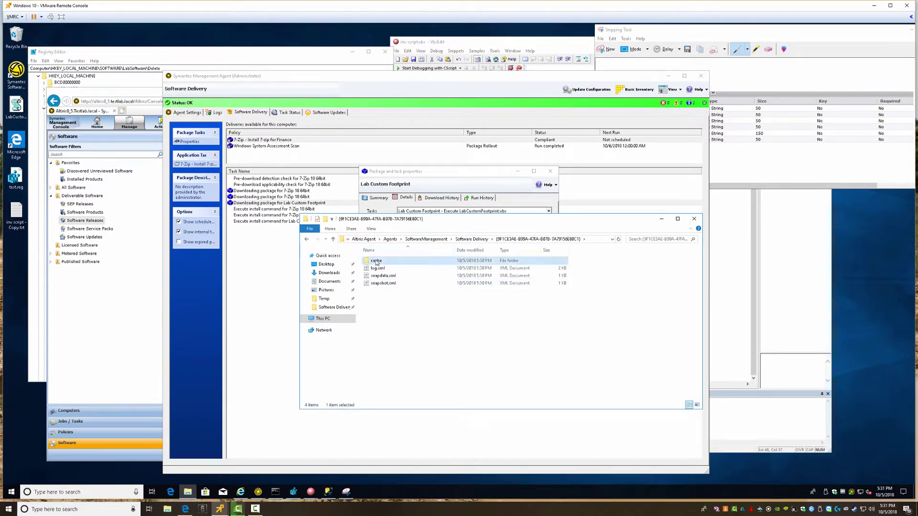
double_click(402, 262)
right_click(403, 264)
click(402, 272)
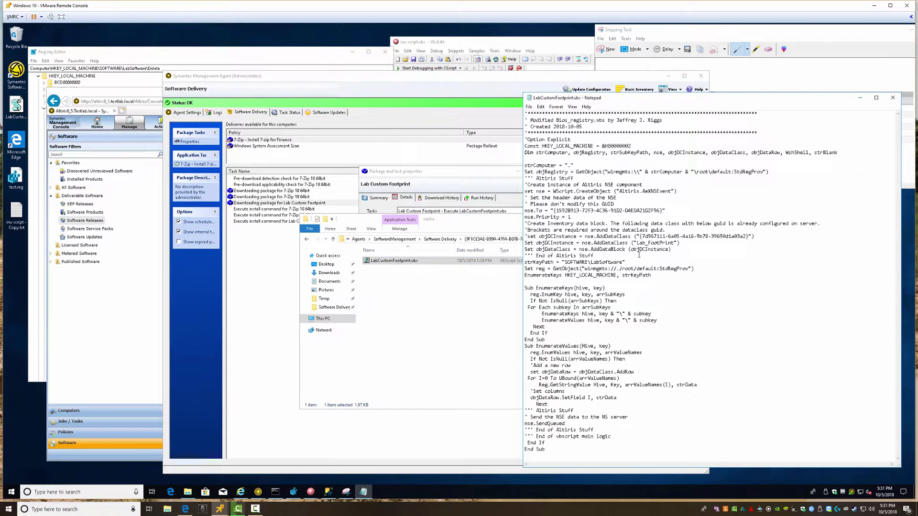
drag(631, 242, 679, 242)
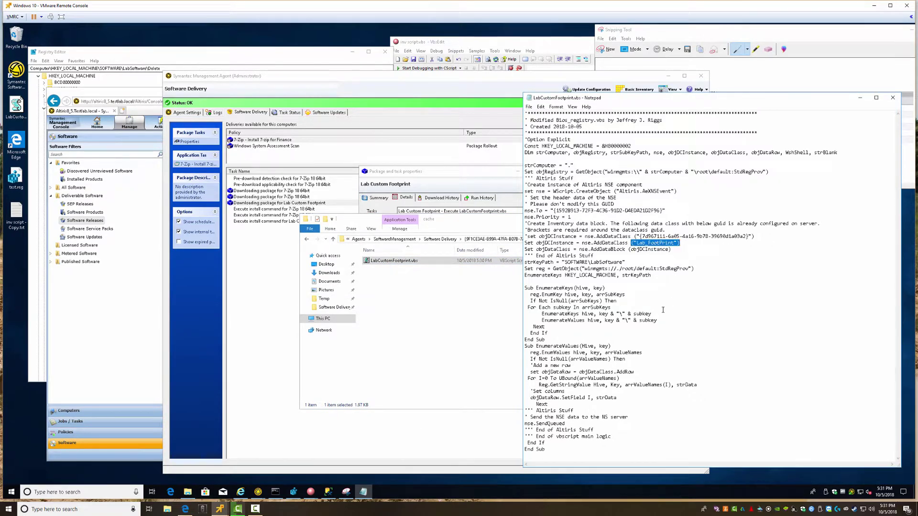
click(648, 250)
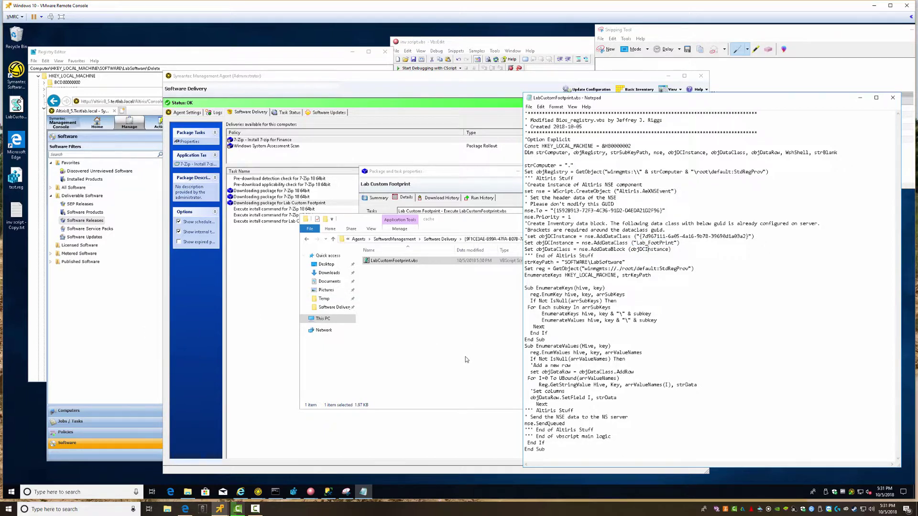
Open the last NSE-FFE .ok file in C:\Temp with Notepad, keeping Notepad as the app for .ok files.
click(450, 333)
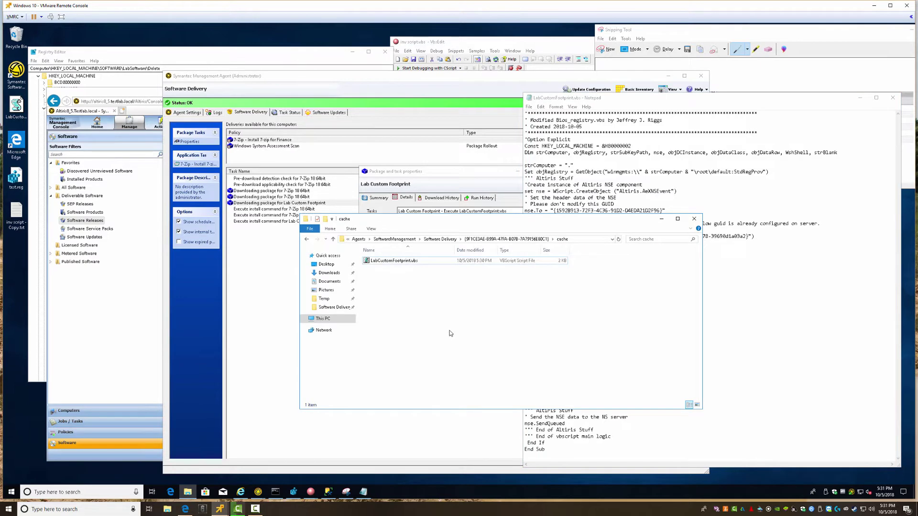
click(323, 318)
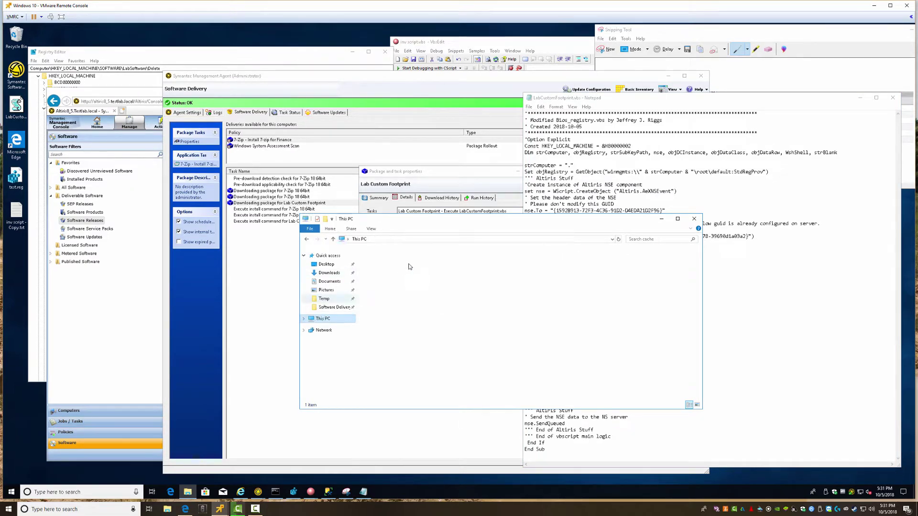
double_click(483, 338)
double_click(395, 306)
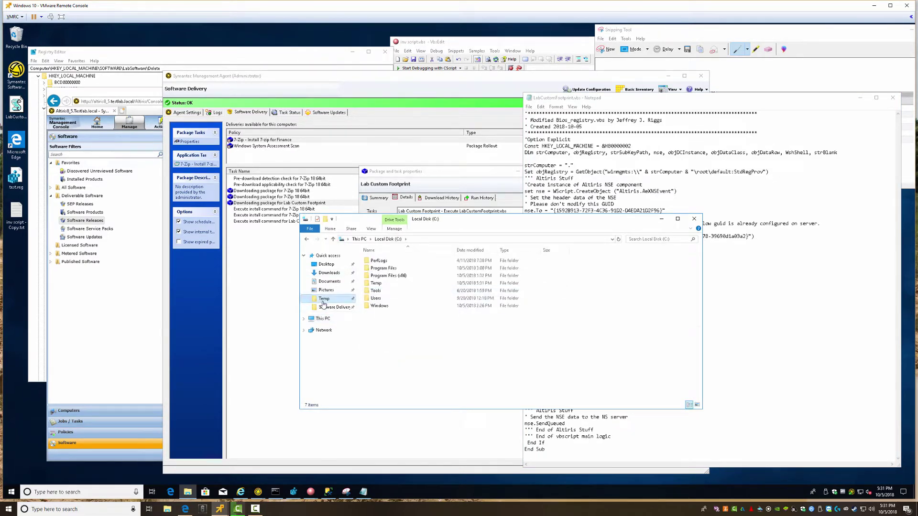
scroll(395, 334, down, 2)
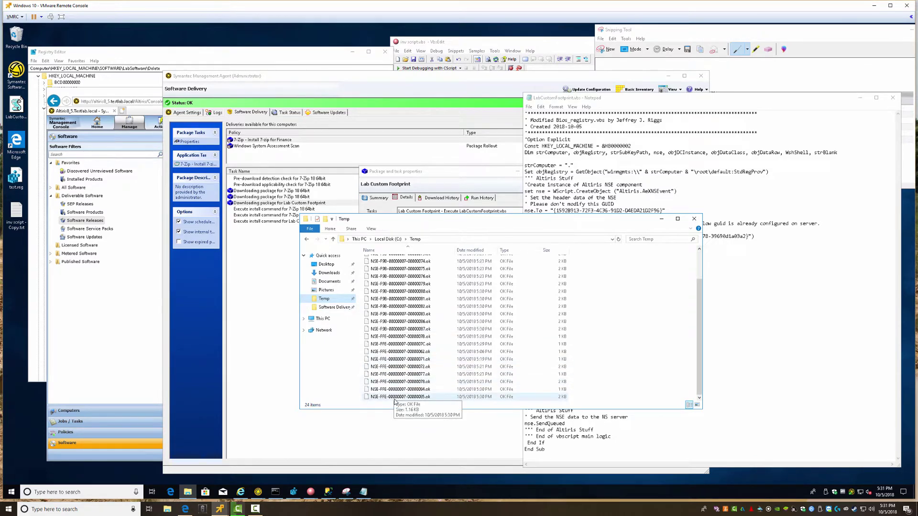
click(390, 398)
double_click(390, 398)
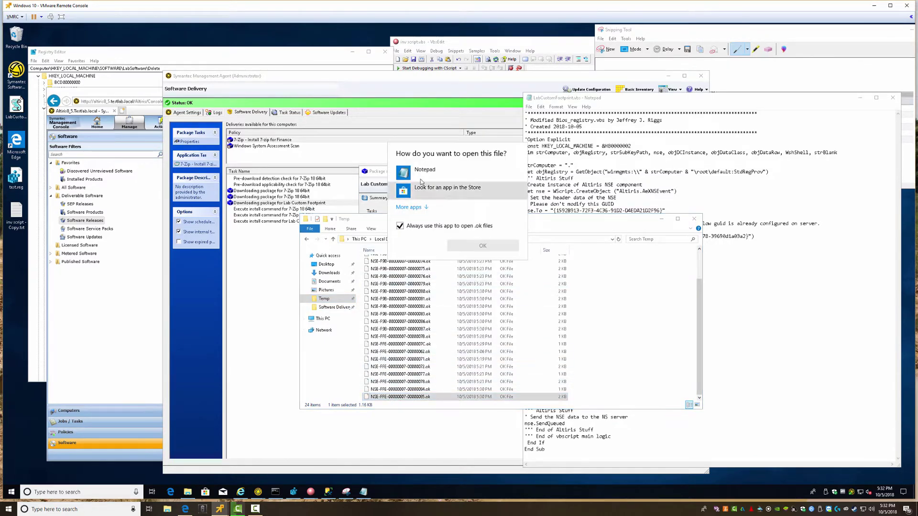
click(482, 246)
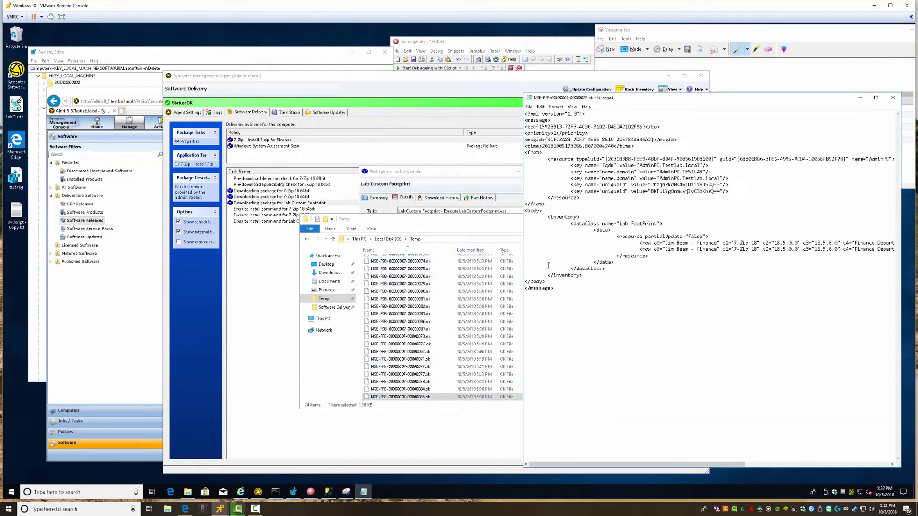
Examine the full inventory rows under the Lab_FootPrint data class in the NSE file, and close it.
drag(662, 242, 831, 251)
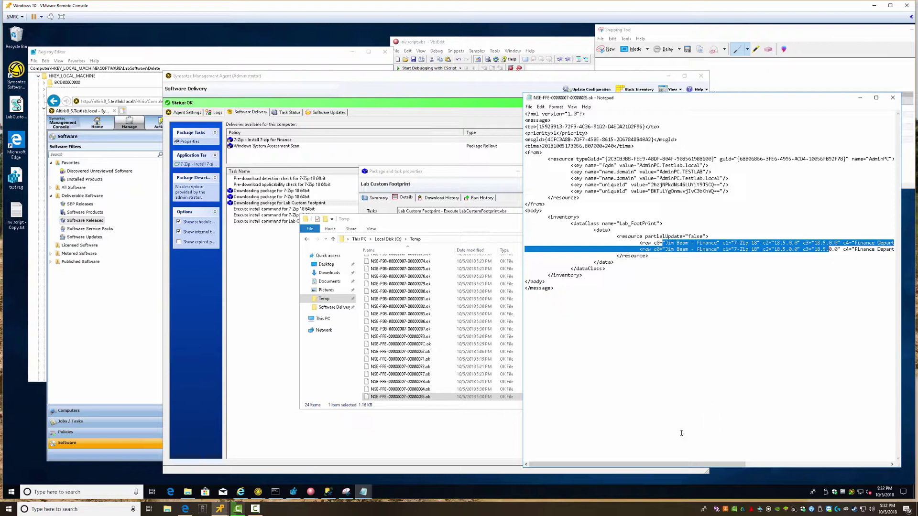
drag(663, 464, 706, 479)
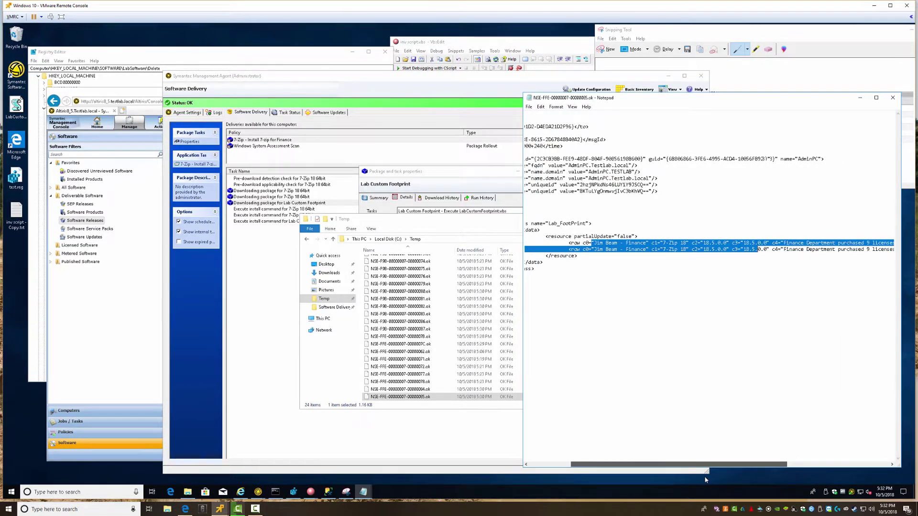
mouse_move(705, 480)
mouse_down()
mouse_move(844, 480)
mouse_move(712, 473)
mouse_up()
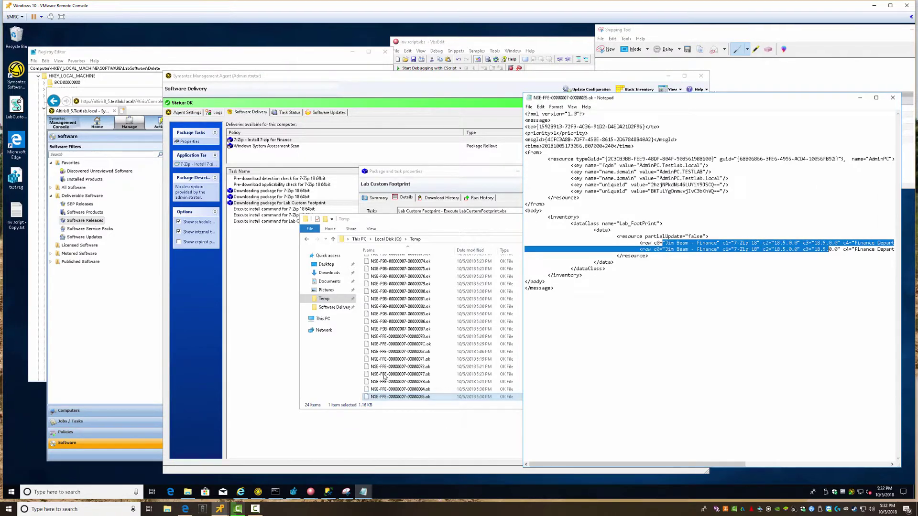
click(892, 97)
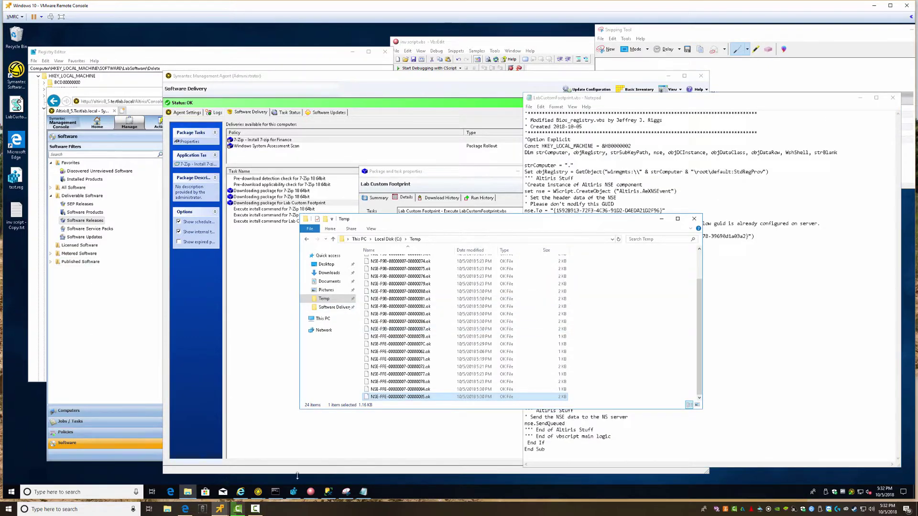
In Registry Editor, set the LabSoftware\Delete key's Application Name to "New App" and Application Owner to "Me".
click(293, 491)
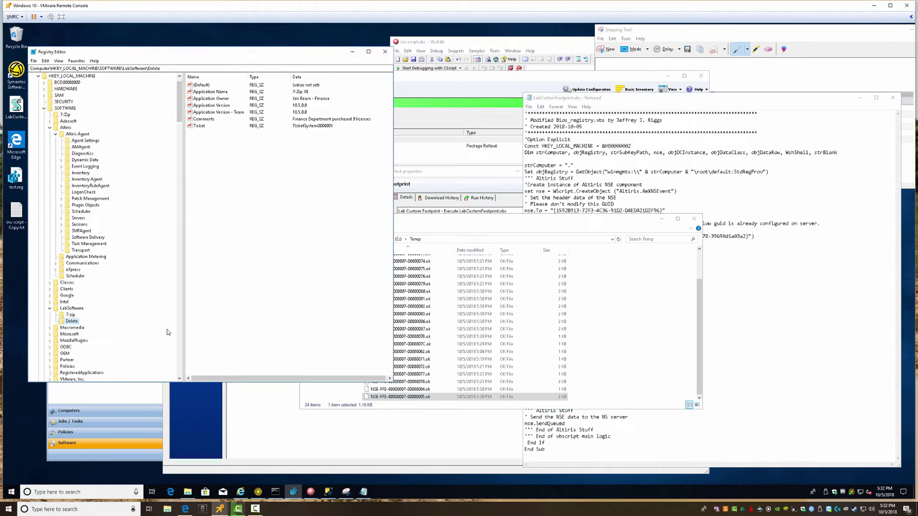
click(72, 308)
click(70, 315)
click(72, 321)
double_click(207, 92)
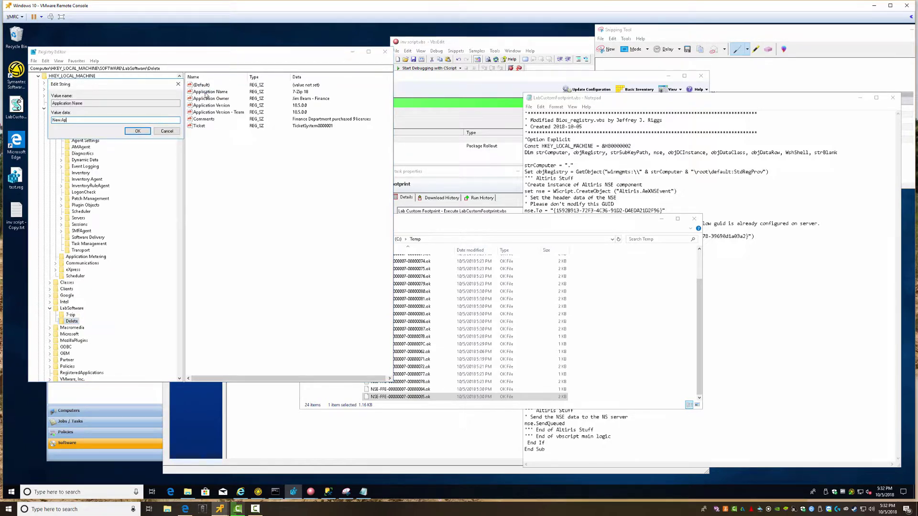
click(137, 131)
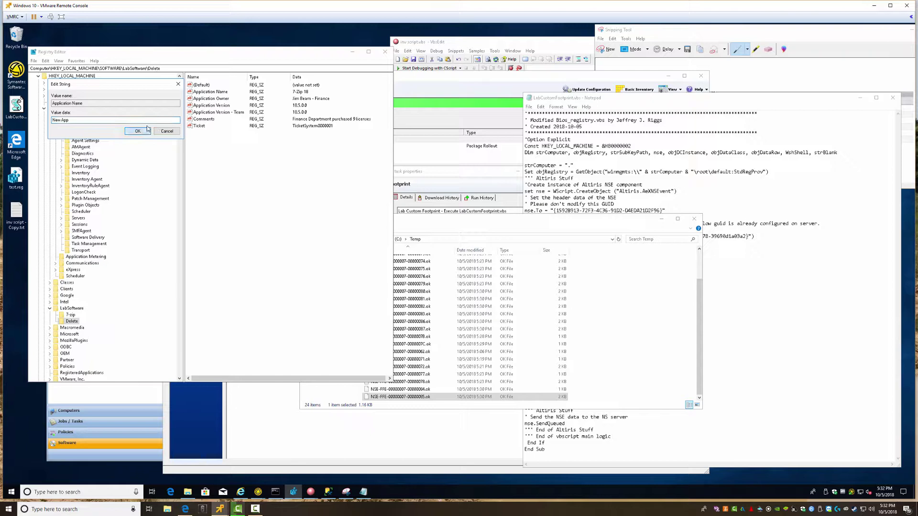
double_click(207, 99)
text(Me)
click(138, 130)
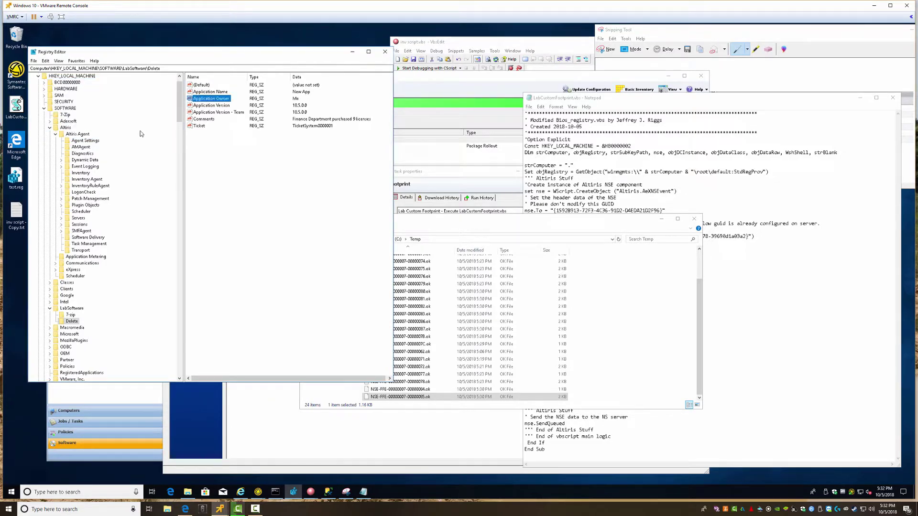
Set the Delete key's Application Version to 12, Application Version - Team to 16, and Comments to "Test app".
double_click(206, 106)
text(12)
key(Return)
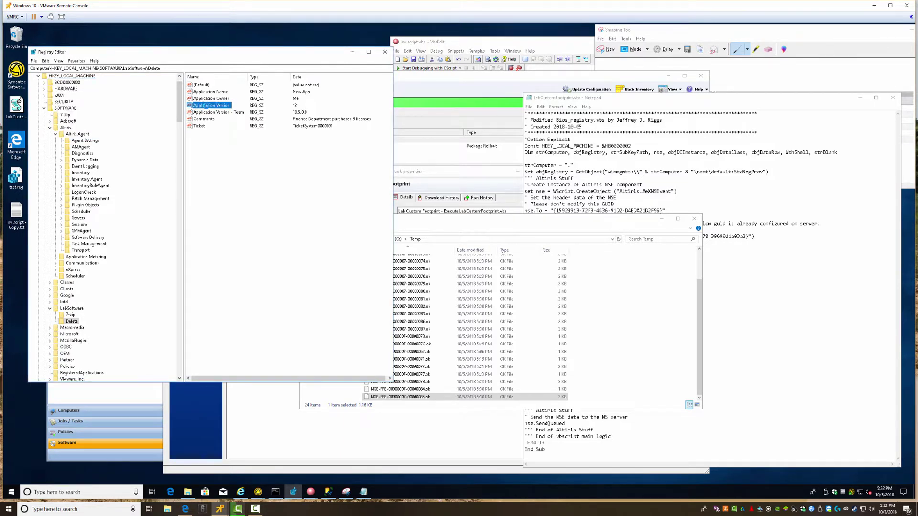
key(Down)
key(Return)
text(18)
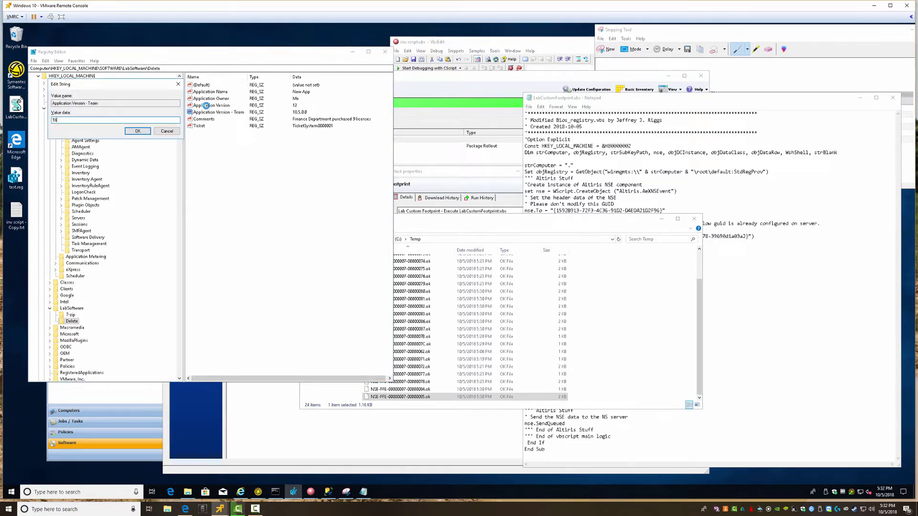
key(Return)
key(Down)
key(Return)
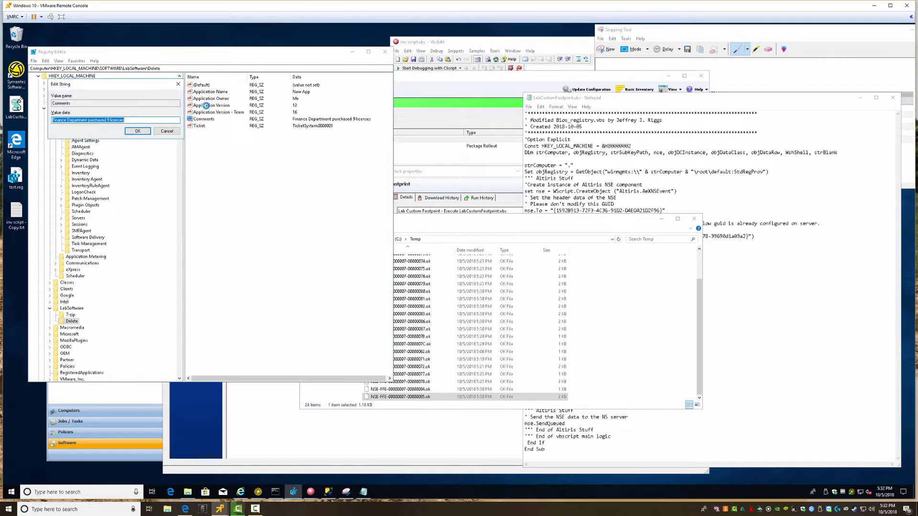
text(ES)
key(Return)
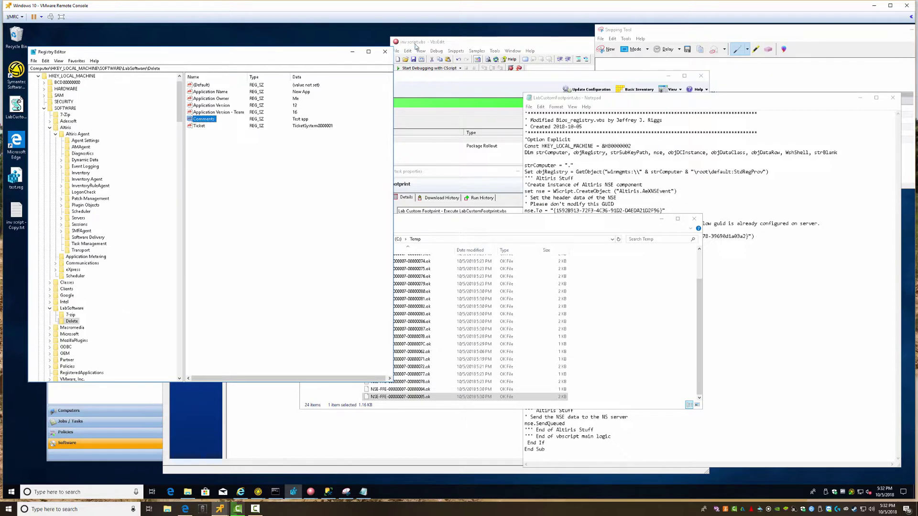
Close the Temp folder window and the LabCustomFootprint.vbs script.
click(574, 219)
click(693, 219)
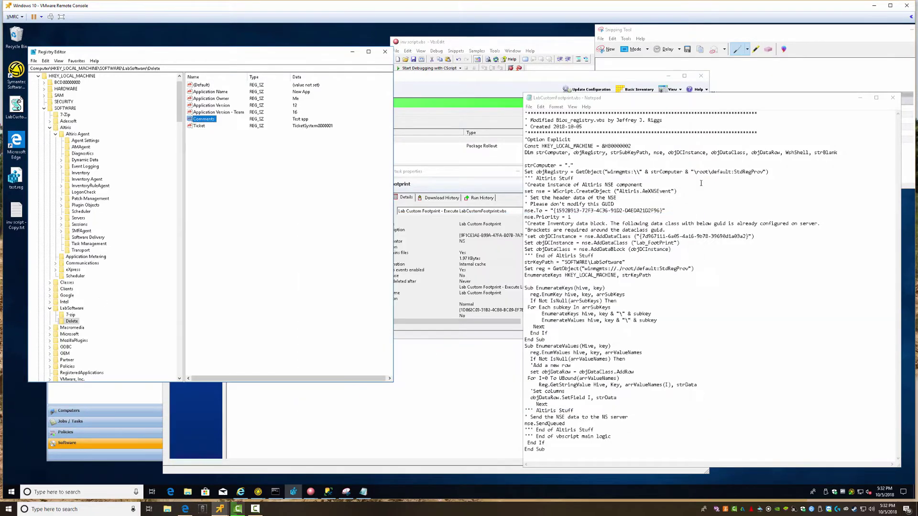
click(891, 98)
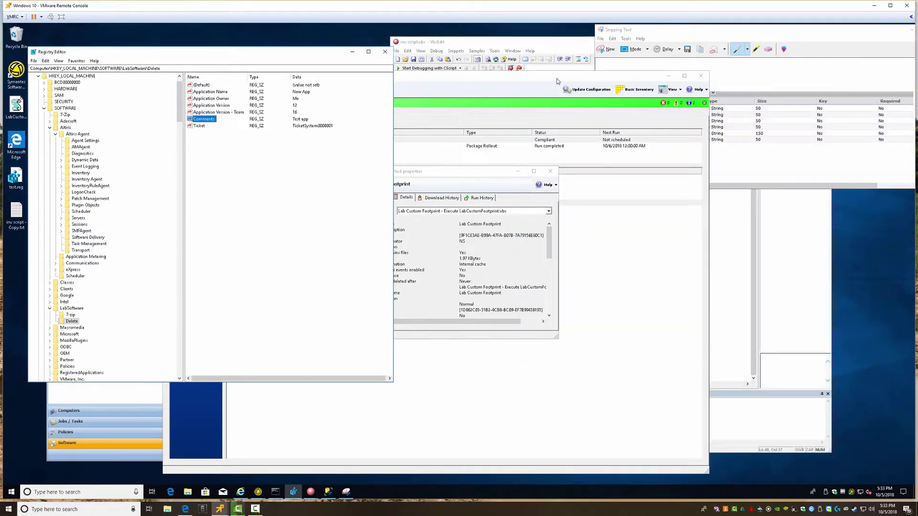
Rerun the "7-Zip - Install 7-zip for Finance" policy in Symantec Management Agent, and minimize the agent window.
click(557, 82)
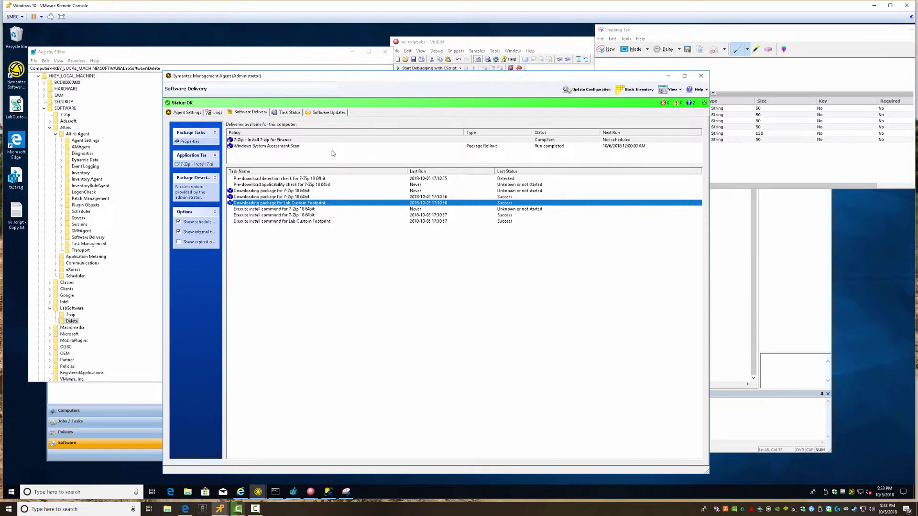
click(201, 164)
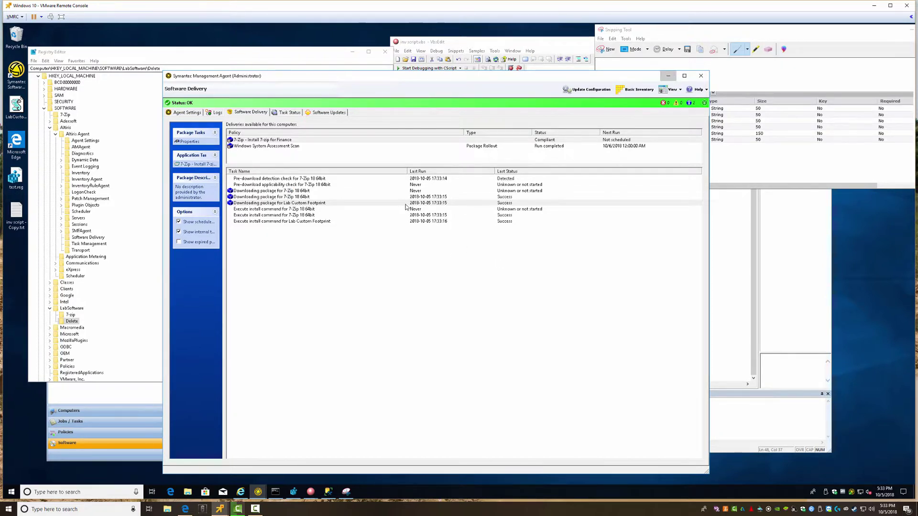
key(super+Down)
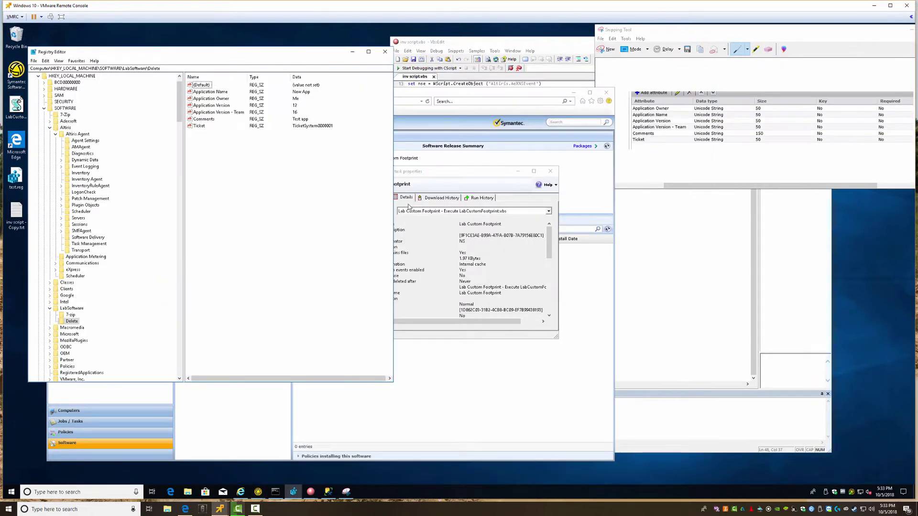
In SQL Server Management Studio, rerun the Inv_Lab_Footprint query and check the inventory rows for the edited registry values.
click(258, 492)
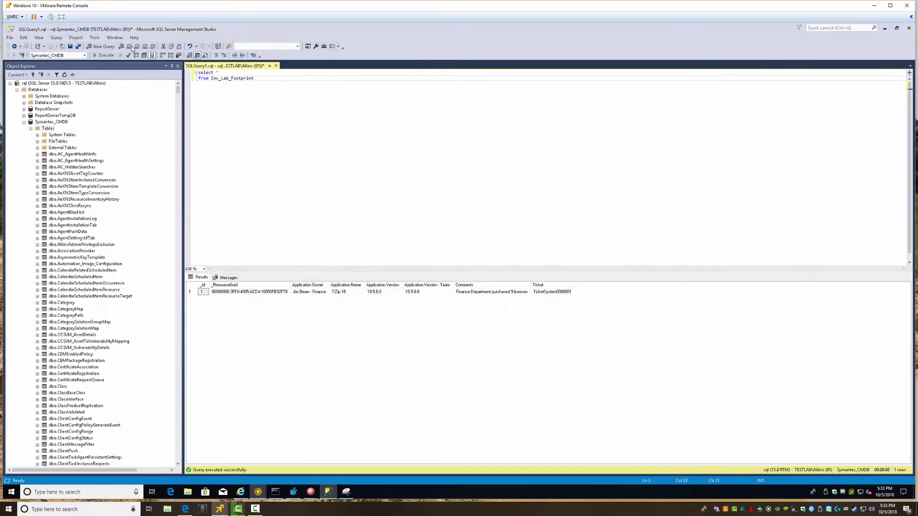
click(104, 55)
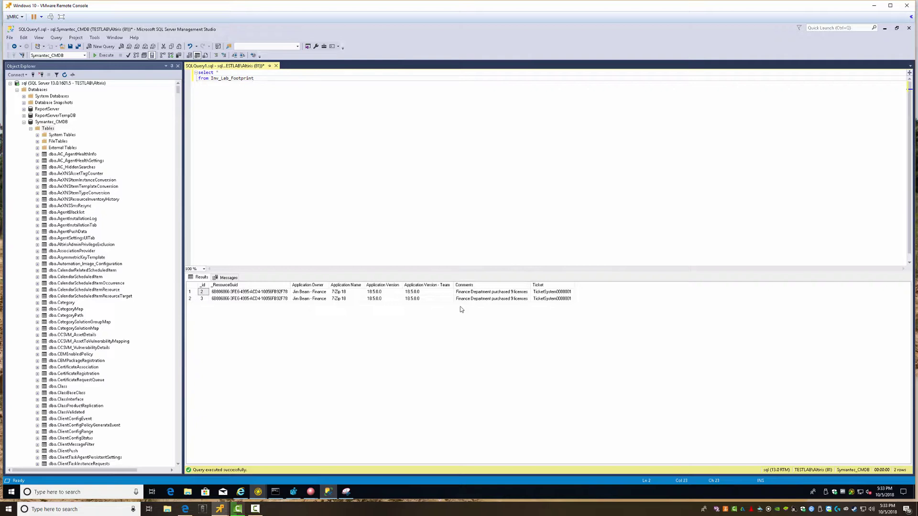
click(268, 312)
click(284, 292)
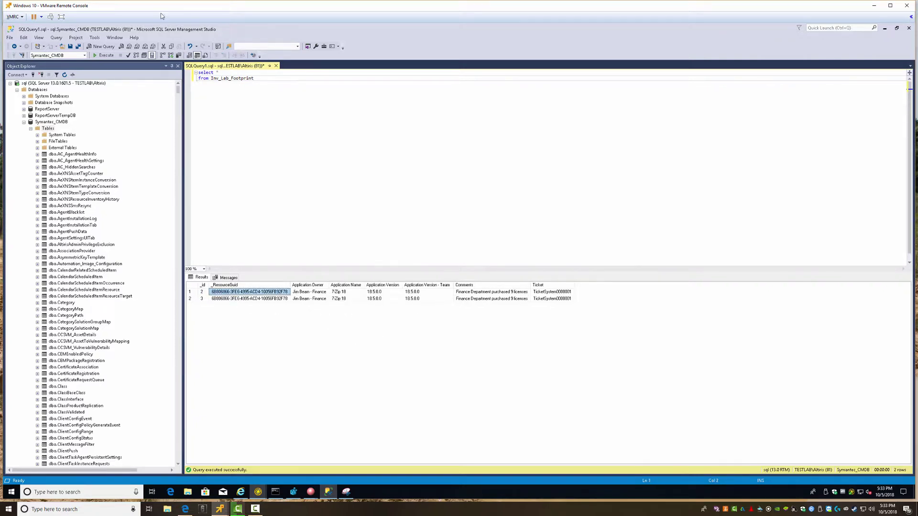
click(104, 55)
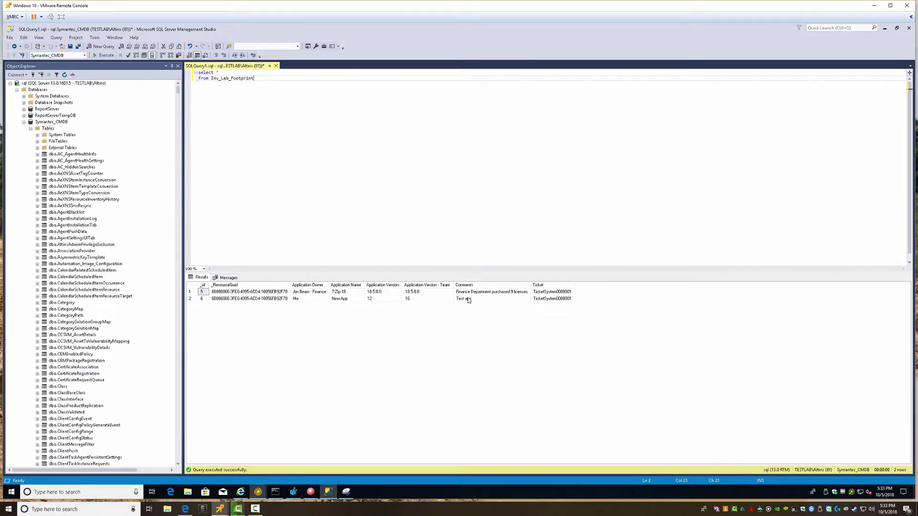
click(271, 306)
Copy the Inv_Lab_Footprint query text and open the Reports area of the Symantec Management Console.
drag(268, 83, 180, 65)
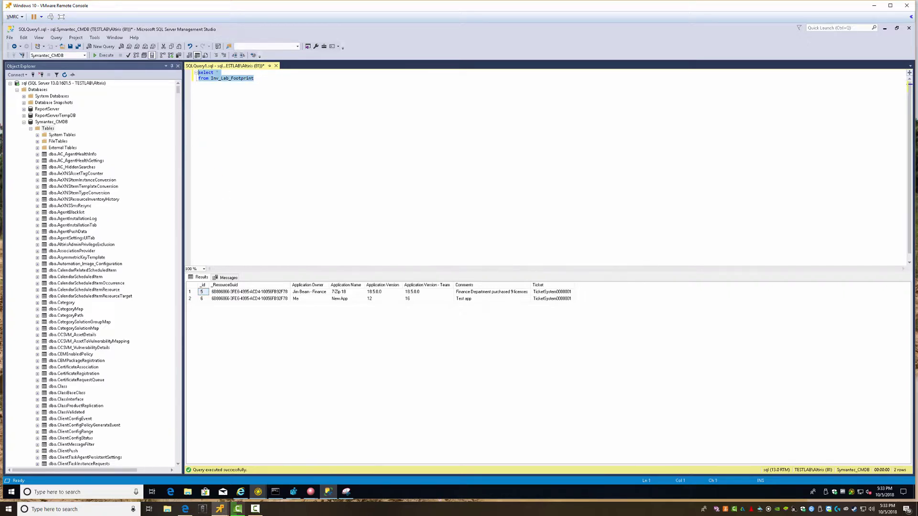
click(241, 501)
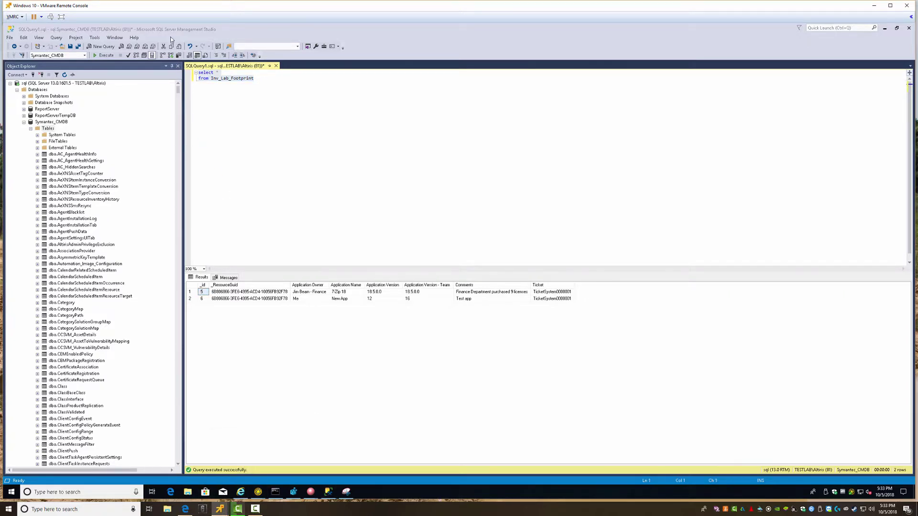
click(240, 492)
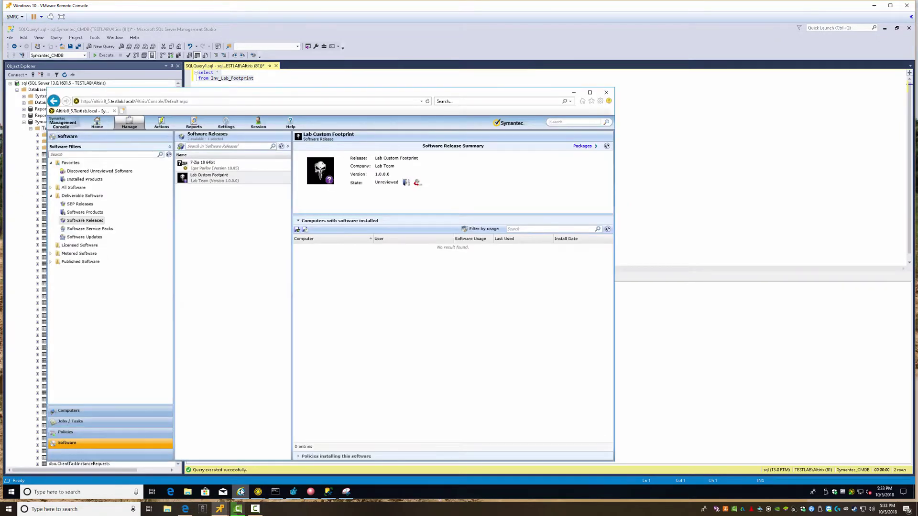
click(194, 123)
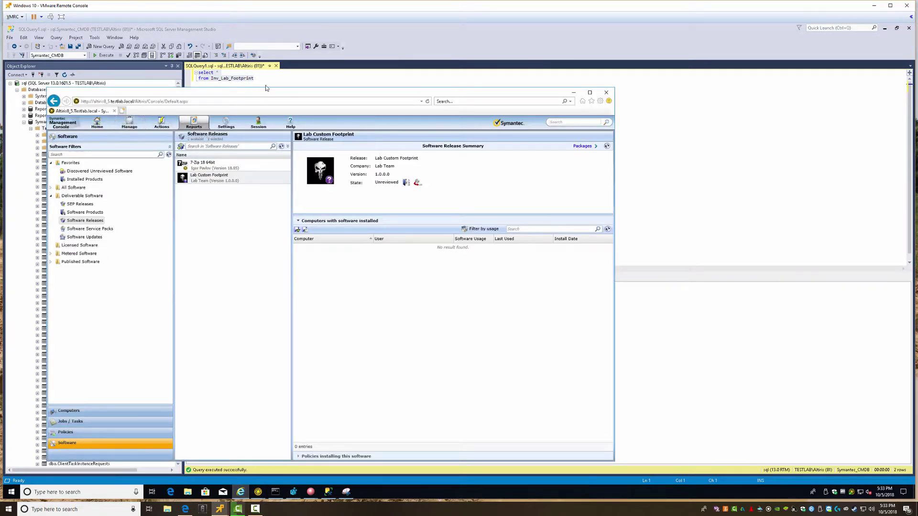
drag(272, 94, 425, 78)
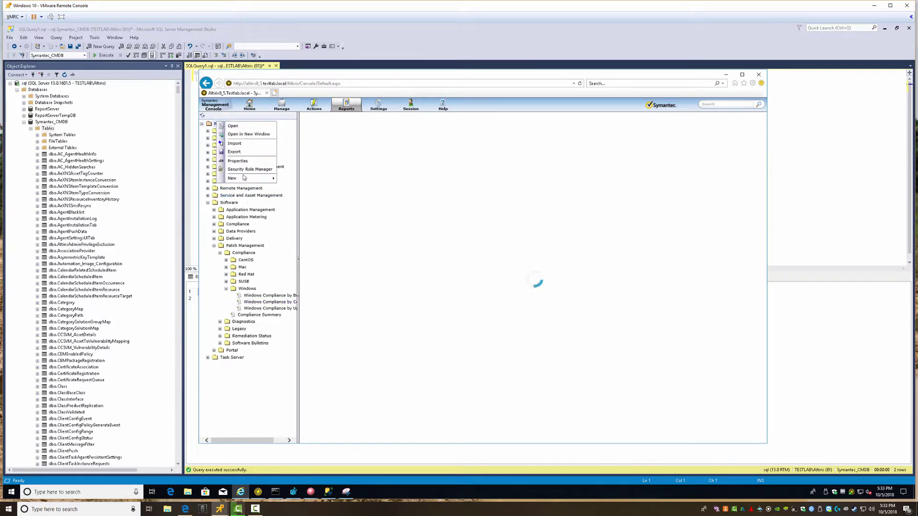
Create a new folder named "1. Lab Reports" under the Reports root.
click(262, 180)
right_click(262, 180)
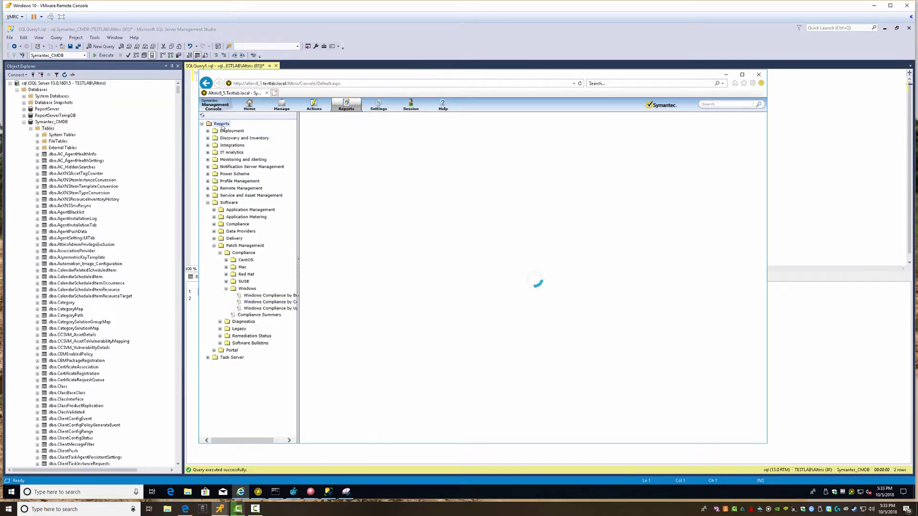
mouse_move(251, 183)
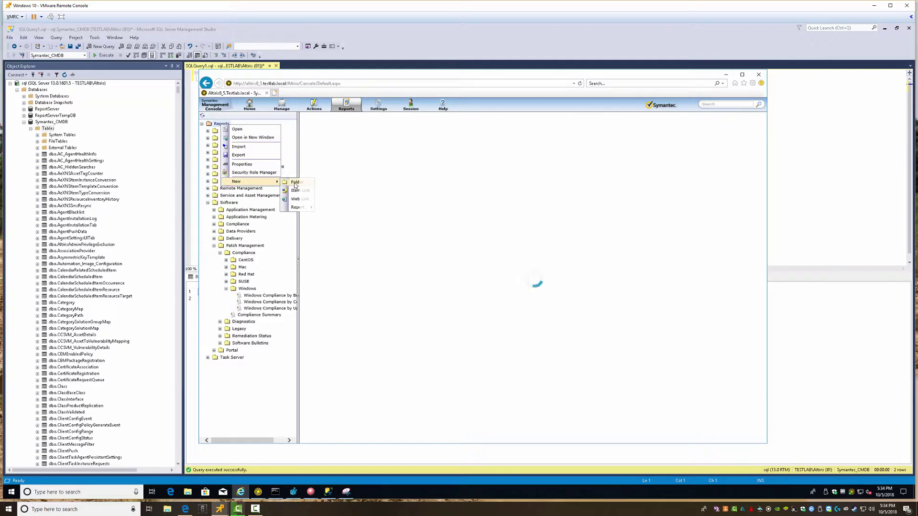
click(294, 183)
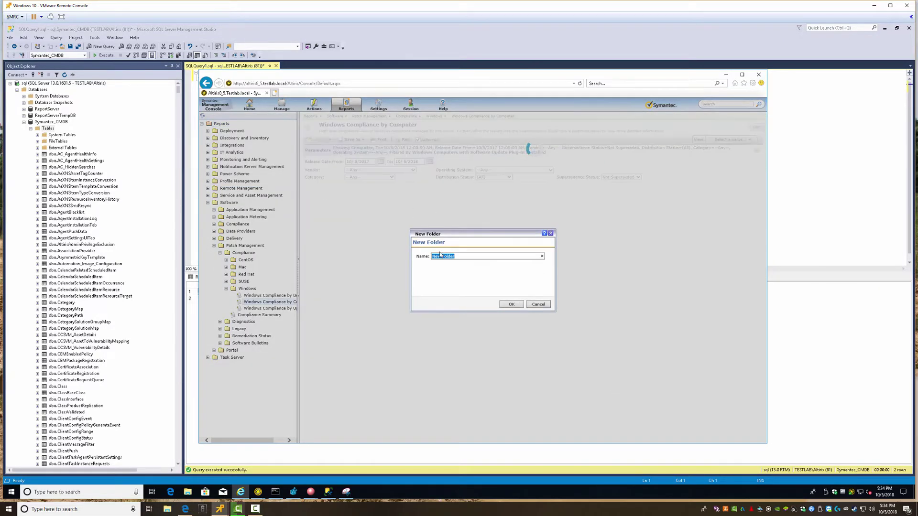
text(1)
text(. Li)
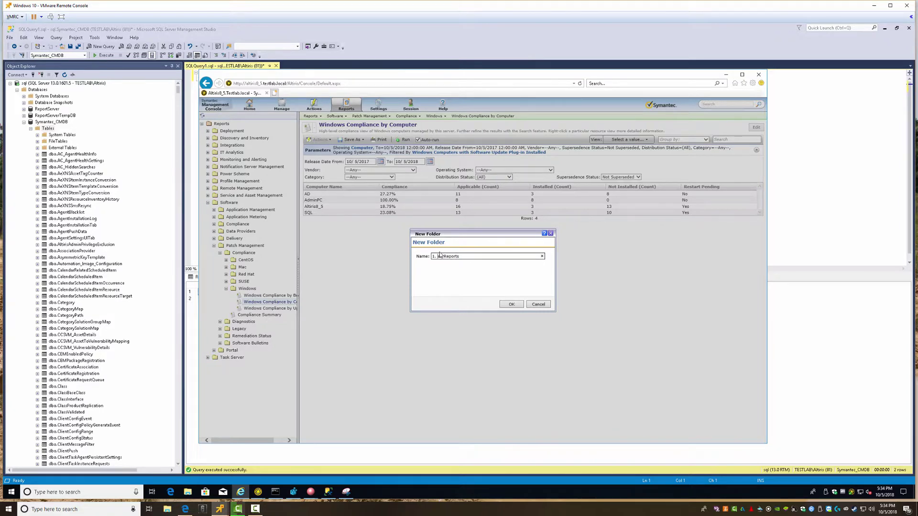
text(n)
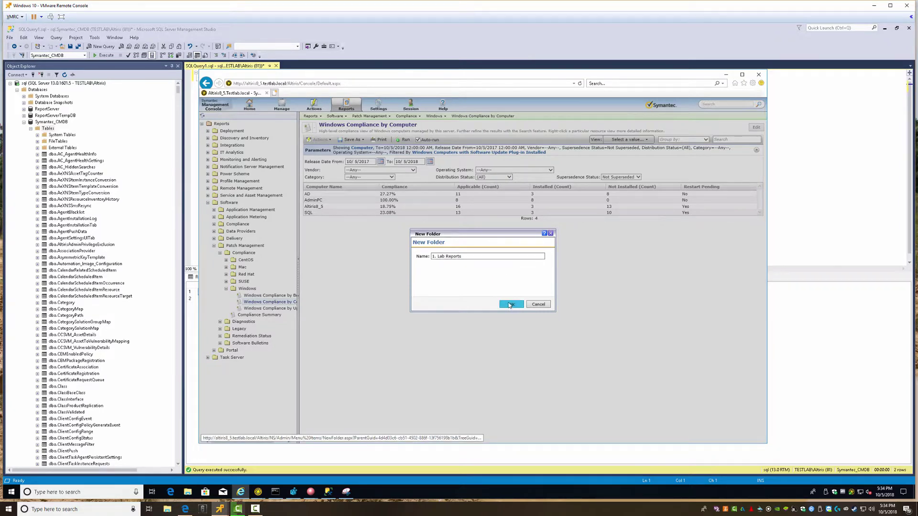
click(510, 304)
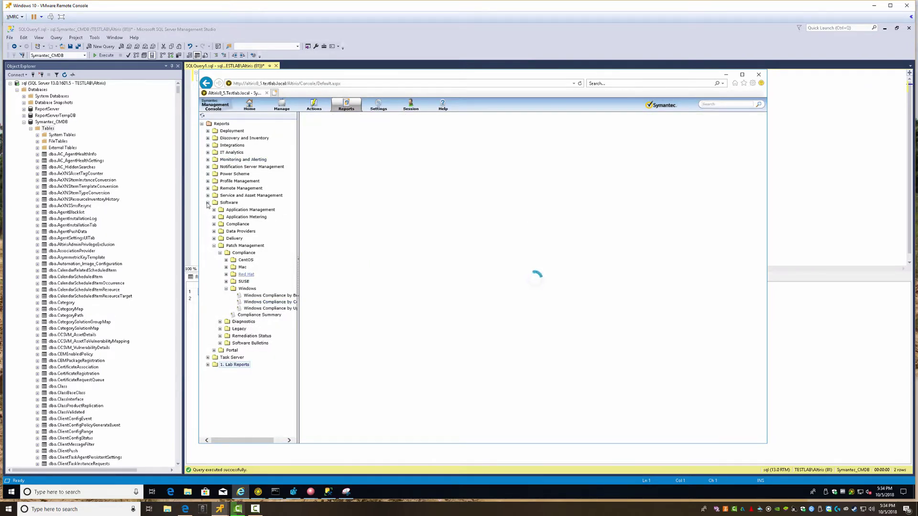
Create a new SQL Report in the 1. Lab Reports folder.
right_click(239, 367)
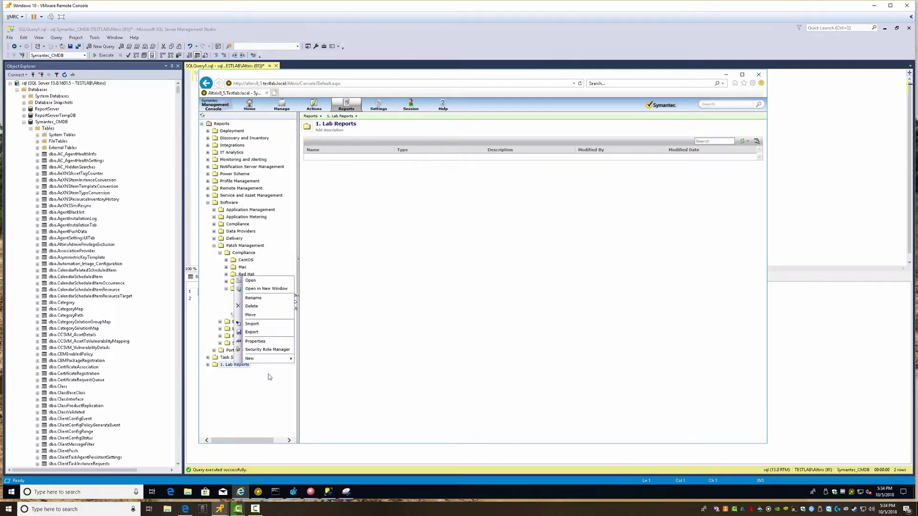
mouse_move(268, 358)
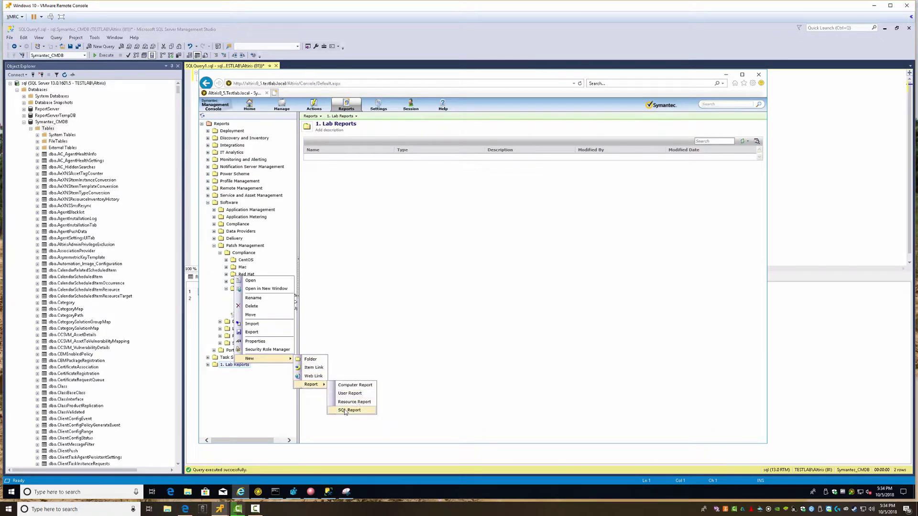
click(352, 410)
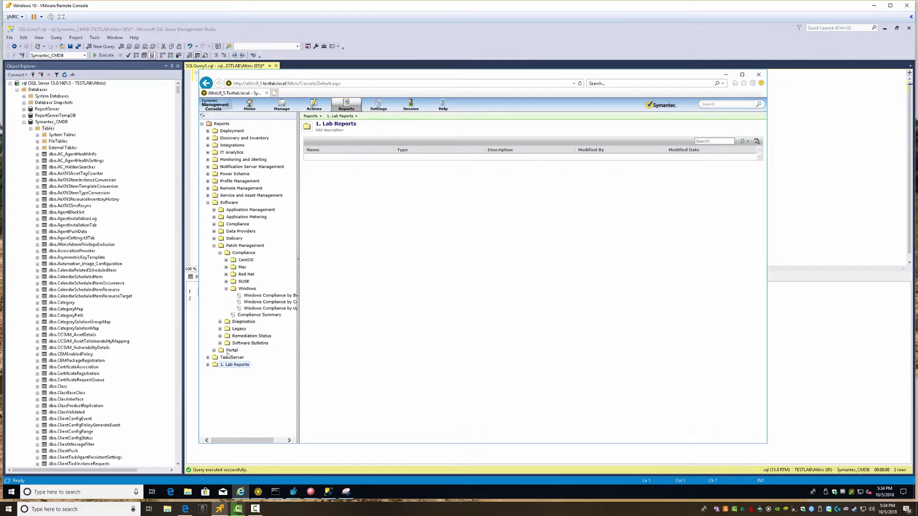
Open the new SQL report and replace its default parameterized query with "select * from Inv_Lab_Footprint".
click(208, 365)
click(235, 372)
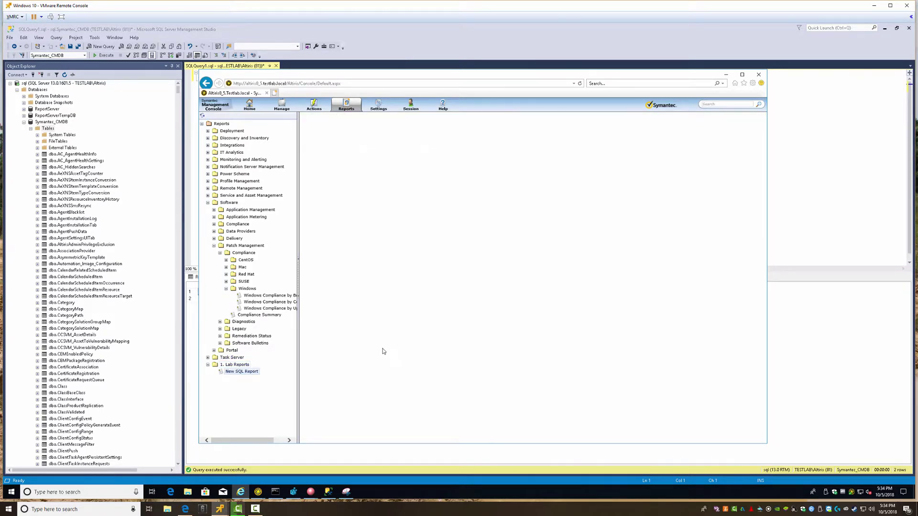
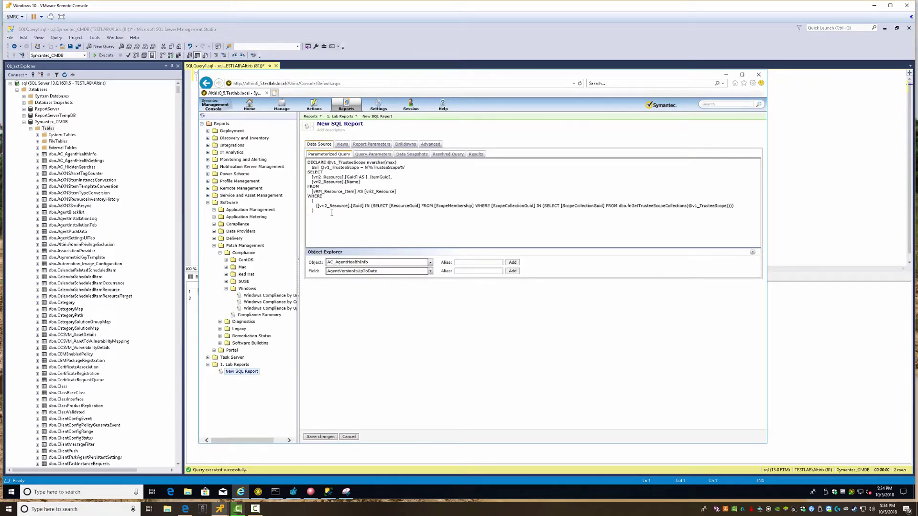
drag(320, 221, 288, 124)
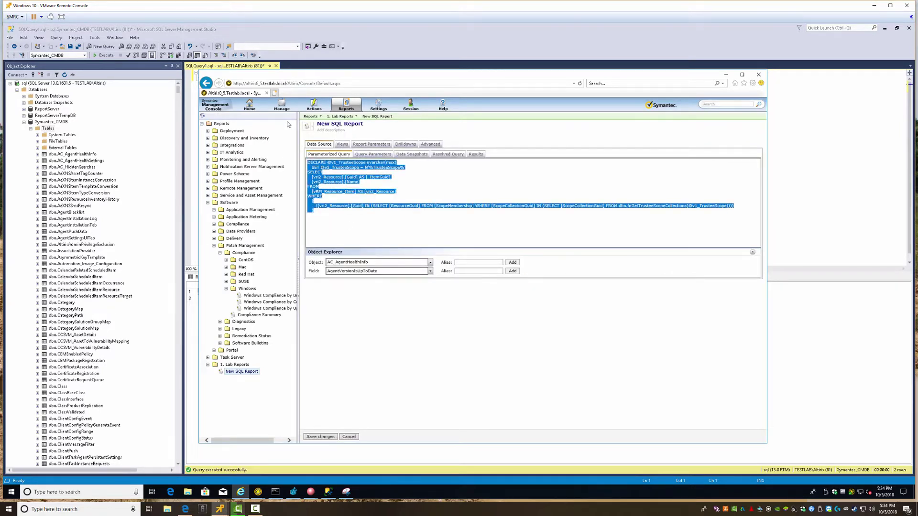
text(select * from Inv_Lab_Footprint)
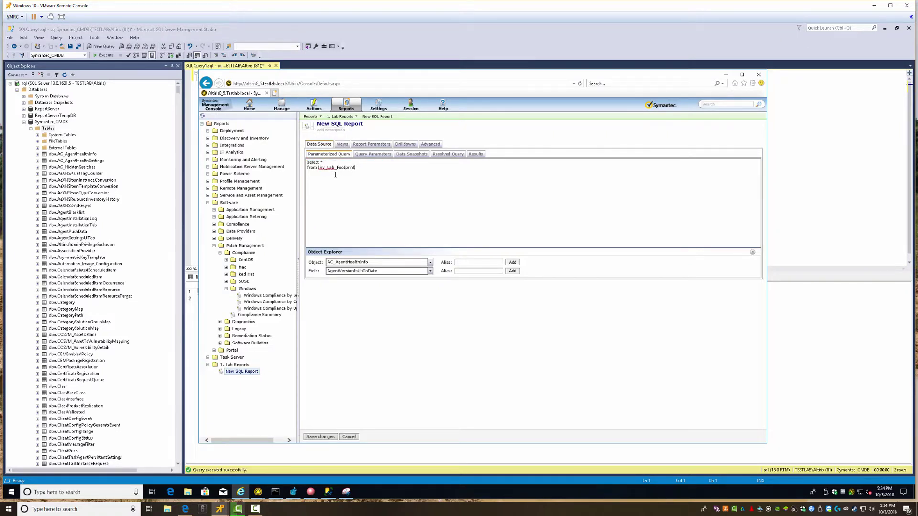
Rename the new SQL report as "Custom Footprint" and save it.
click(330, 125)
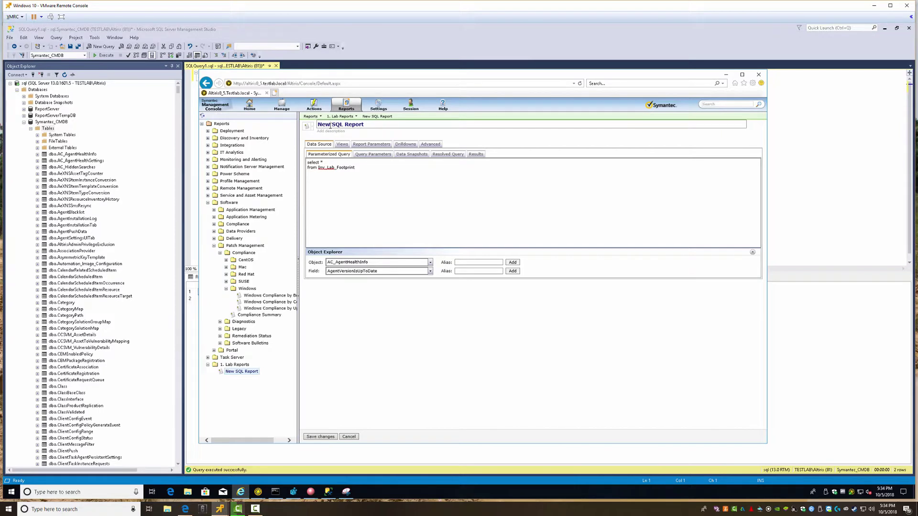
key(ctrl+a)
text(C)
click(321, 436)
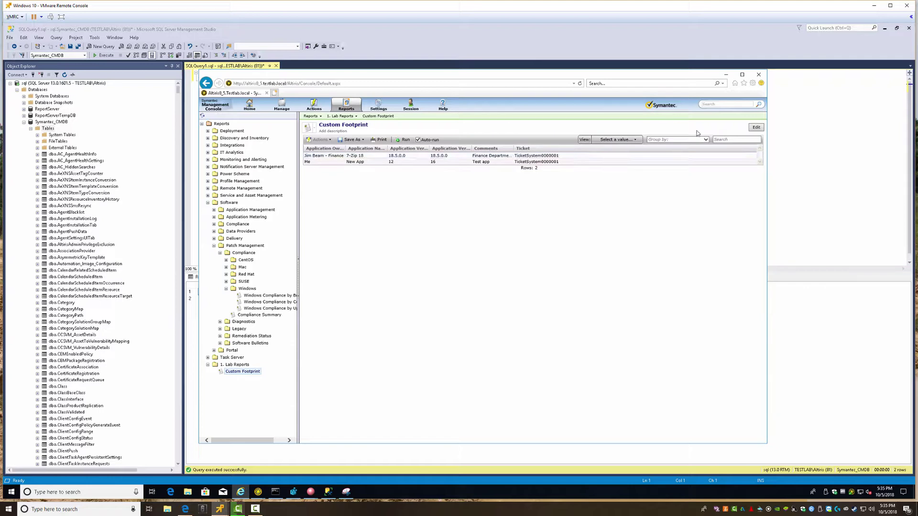
click(411, 155)
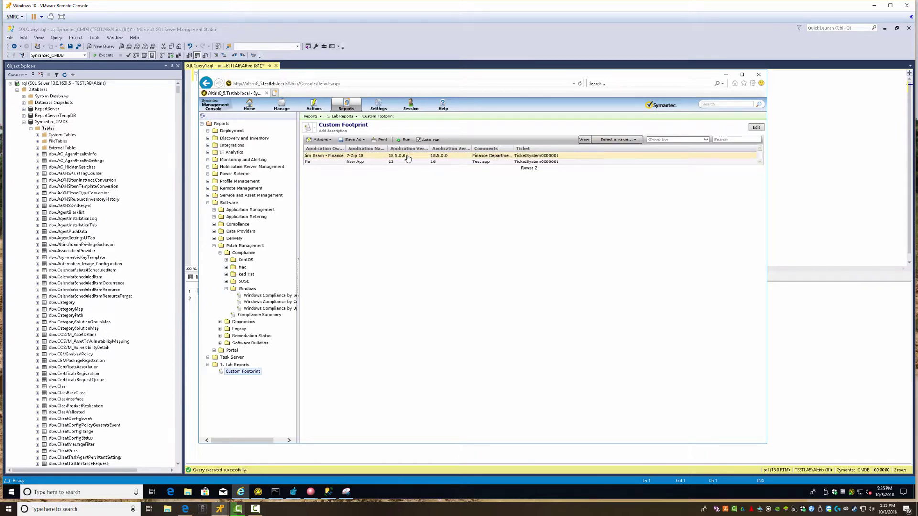
Reopen the Custom Footprint report for editing, then switch to SQL Server Management Studio and alias Inv_Lab_Footprint as t0 in the query.
click(755, 127)
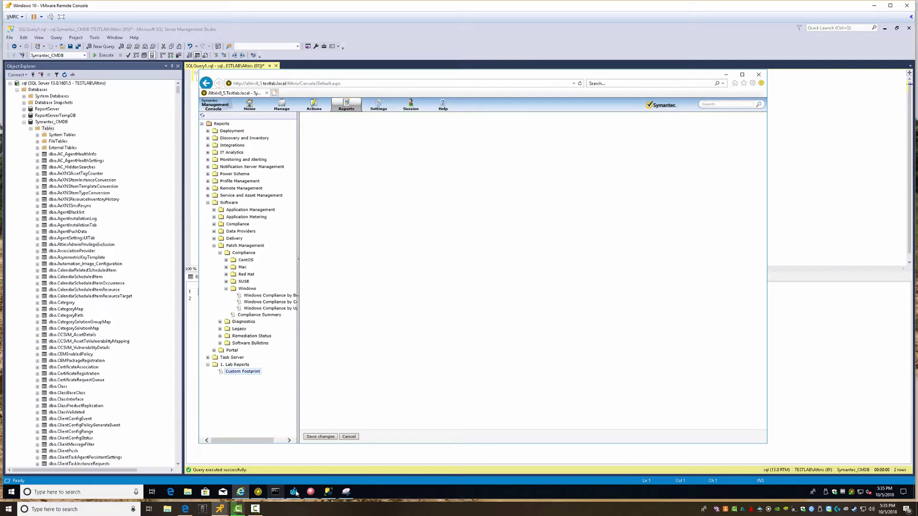
click(348, 459)
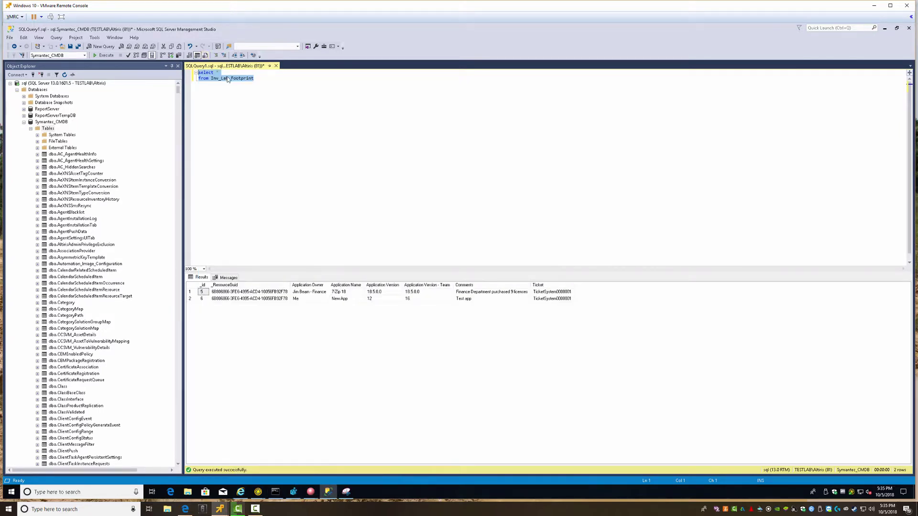
click(264, 79)
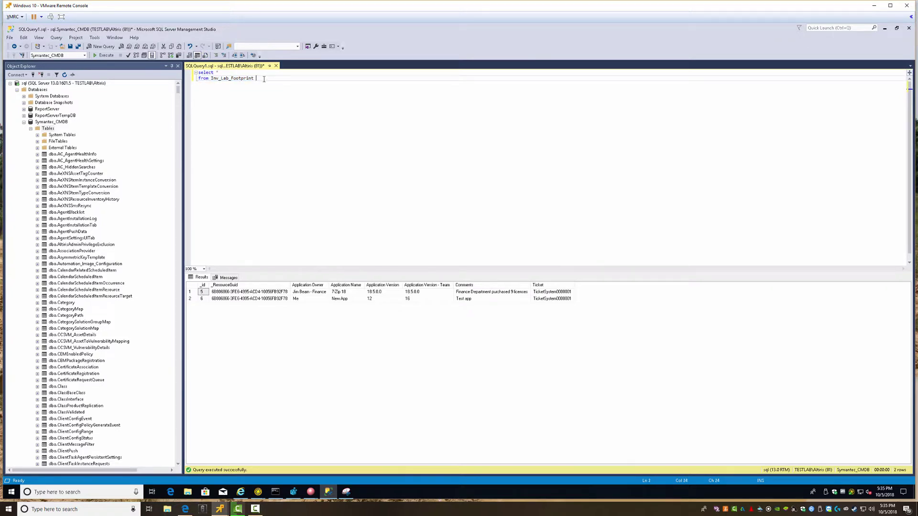
text(t0)
key(Return)
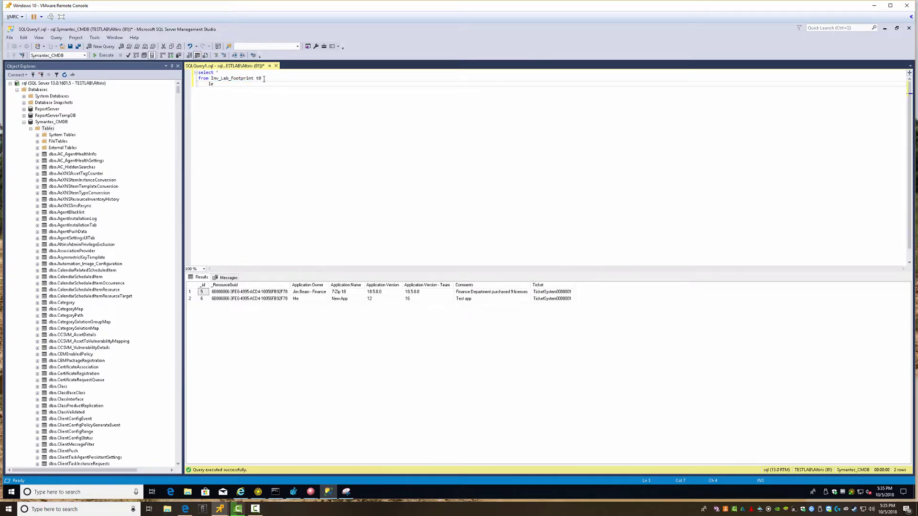
Add a left join to Inv_AeX_AC_Identification t1 on t0._ResourceGuid = t1._ResourceGuid and execute the query.
text(left join inv_aex)
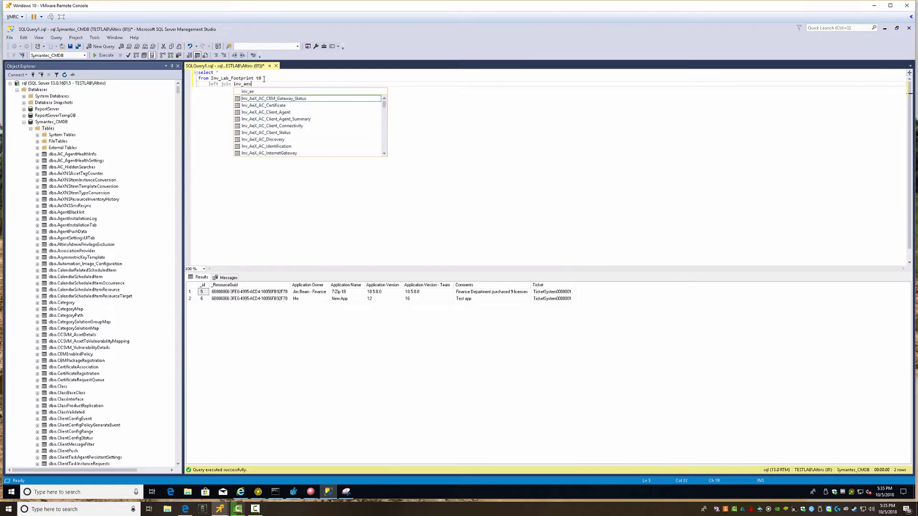
text(_)
key(Down)
key(Down)
key(Down)
key(Down)
key(Down)
key(Down)
key(Down)
key(Tab)
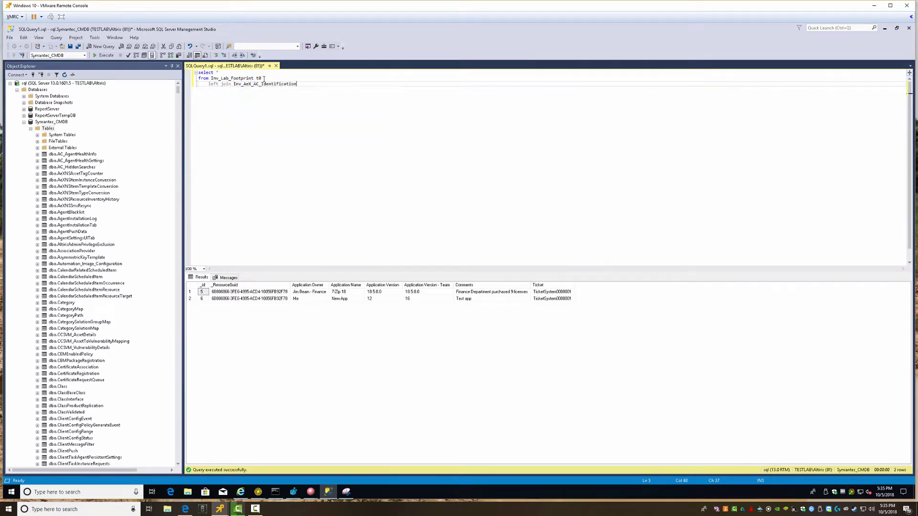
text(t0._ResourceGuid = t1._ResourceGuid)
click(105, 55)
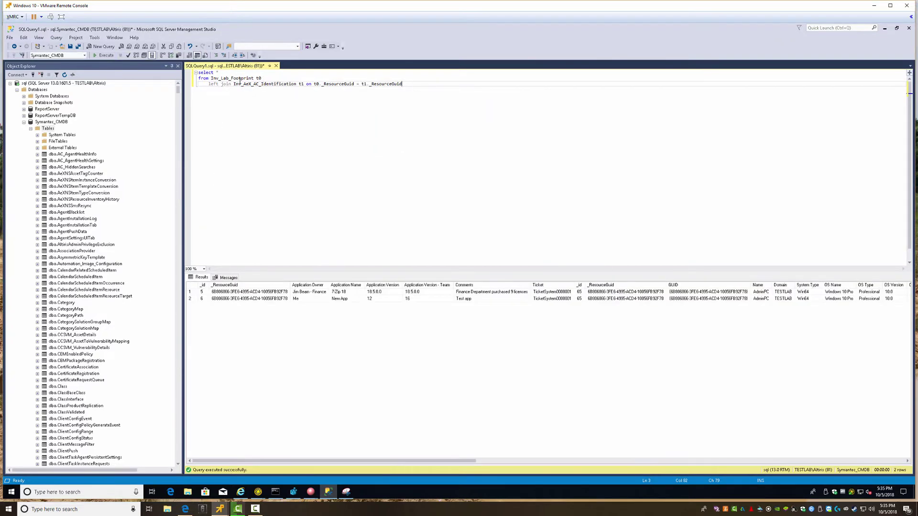
Restrict the query's select list to the footprint table's columns with t0.*.
click(217, 72)
key(ctrl+space)
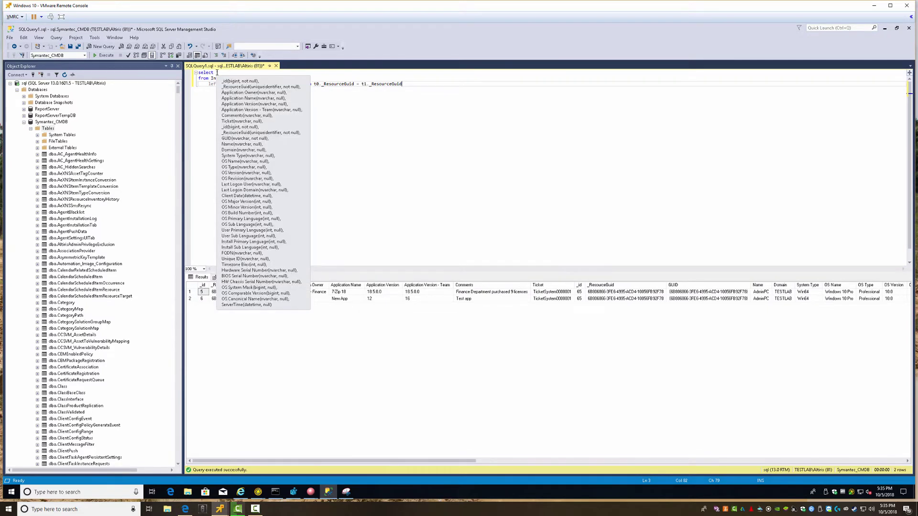
key(Escape)
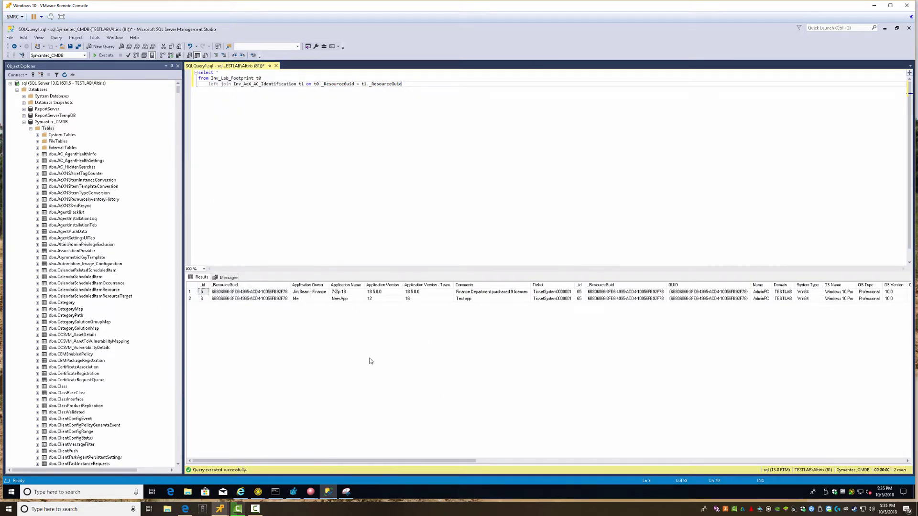
click(217, 73)
text(0.*)
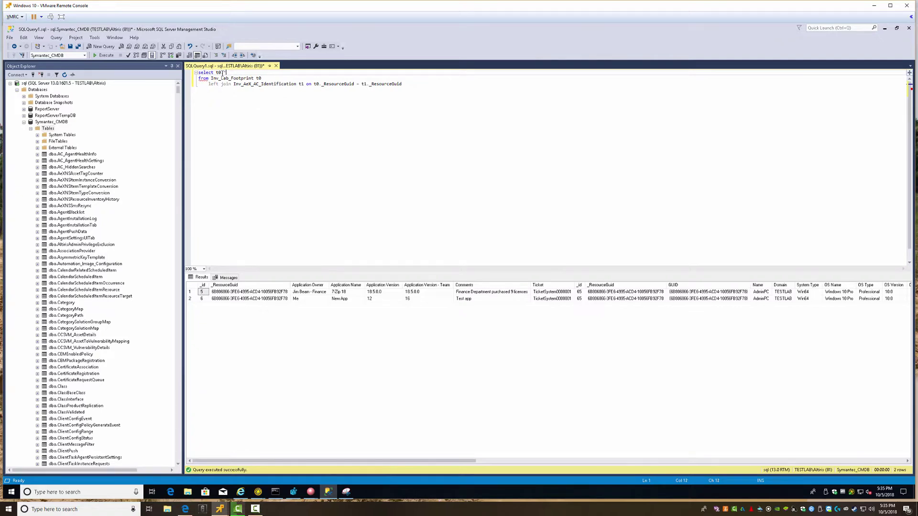
Add t1.Name as 'Hostname' and t1.[Client Date] ahead of t0.* in the select list.
text(1.Name, t)
text(  as)
text( 'Hostn)
text(ame)
text(')
text(,)
text(t1.[Client Date])
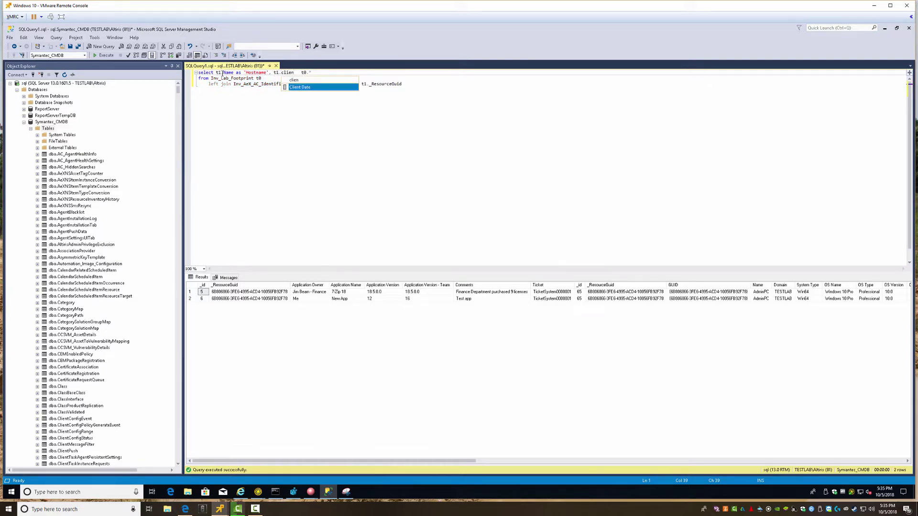
Add t1.[OS Name] to the select list before t0.* and execute the query.
text(, t1.os)
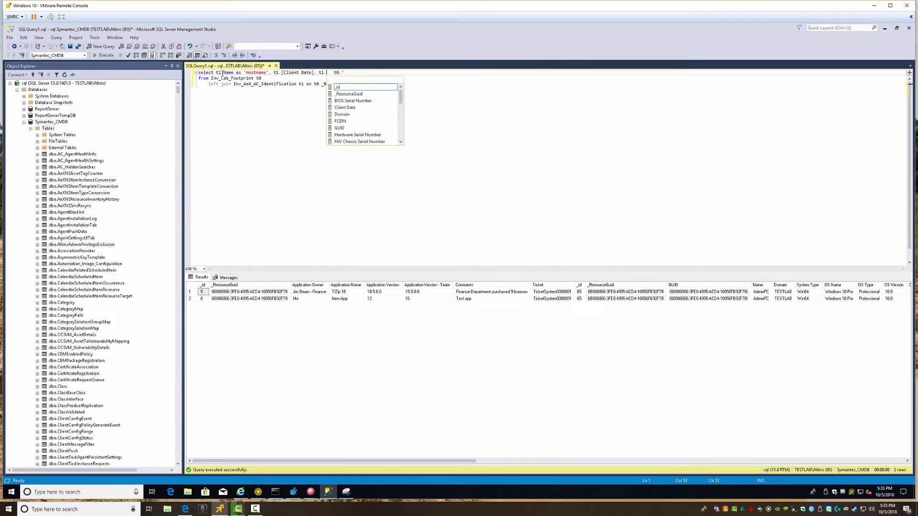
key(Down)
key(Down)
key(Down)
key(Down)
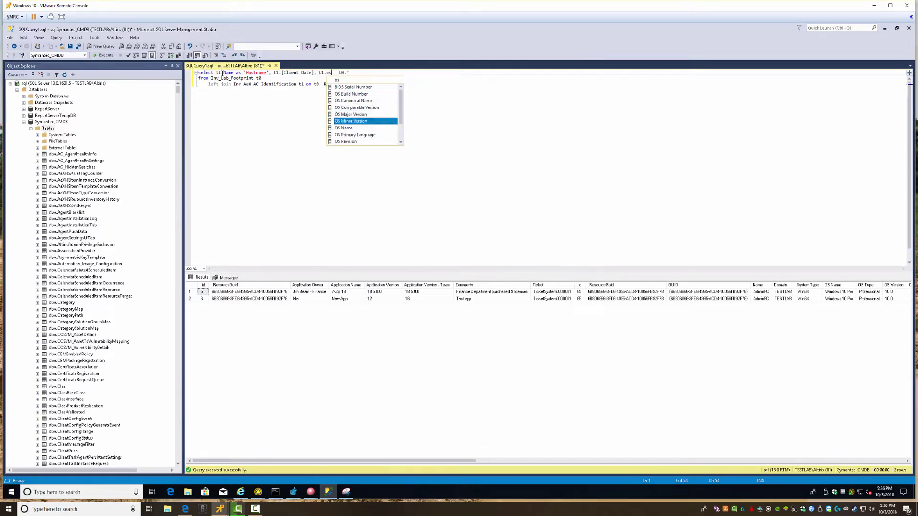
key(Tab)
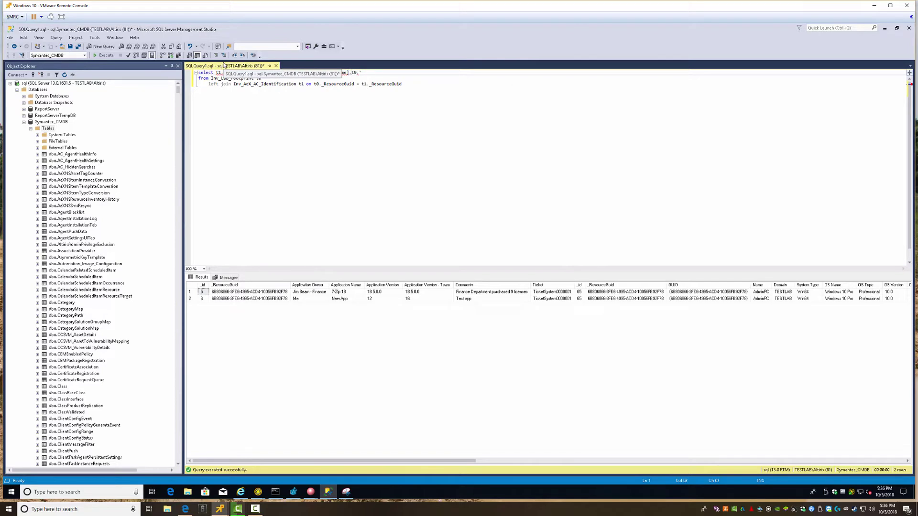
key(F5)
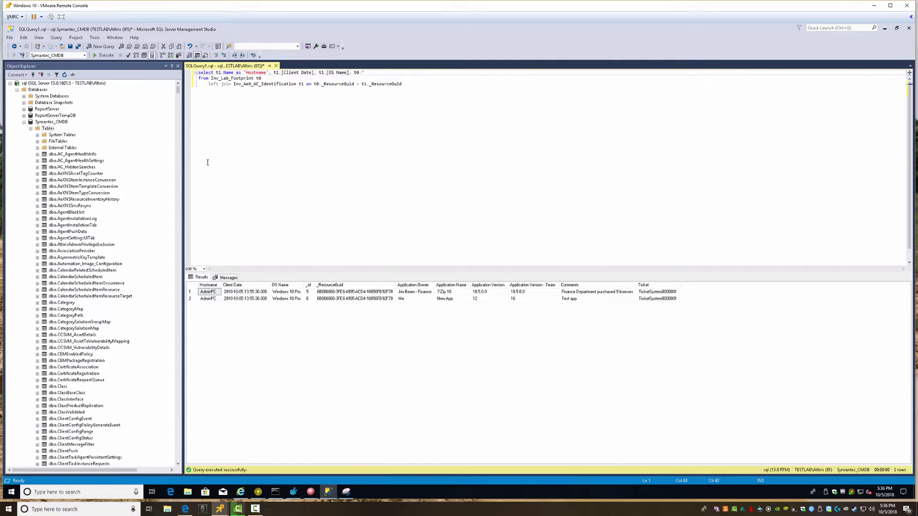
Copy the whole joined query and replace the Custom Footprint report's parameterized query with it in the Symantec Management Console.
key(ctrl+a)
key(ctrl+c)
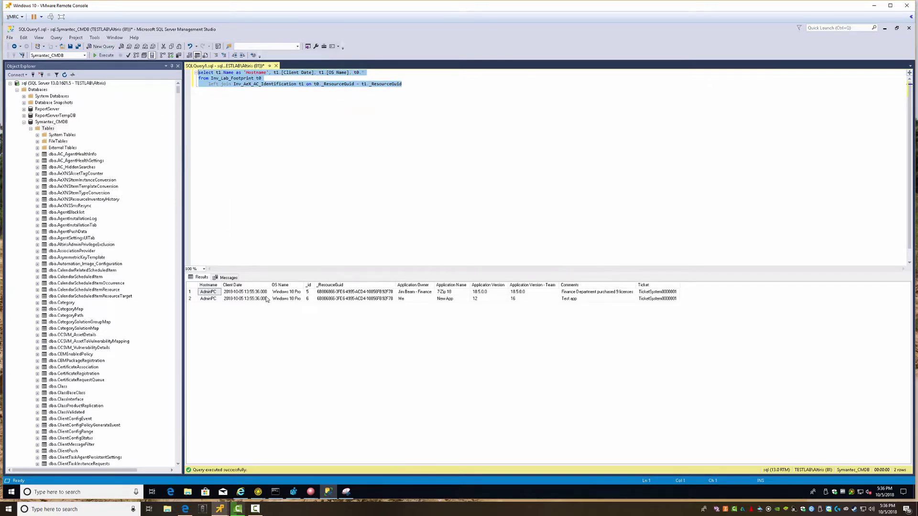
key(alt+Tab)
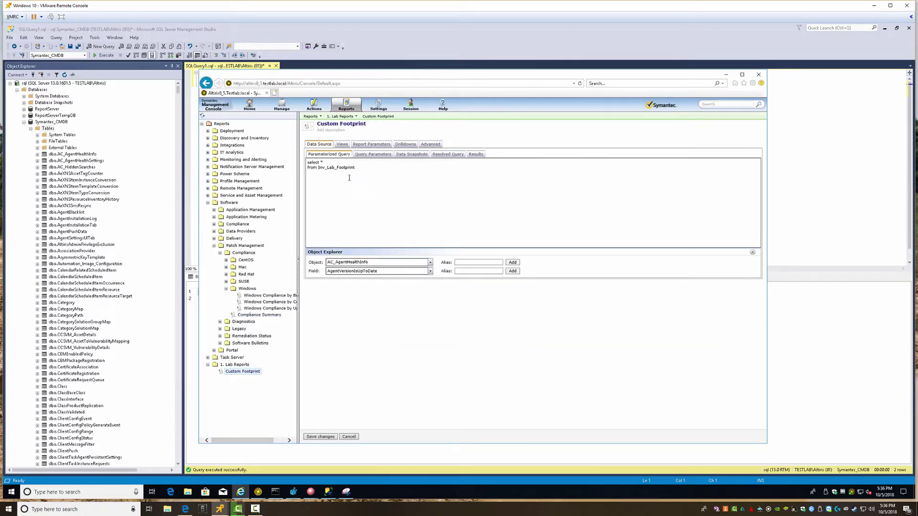
key(ctrl+a)
key(ctrl+v)
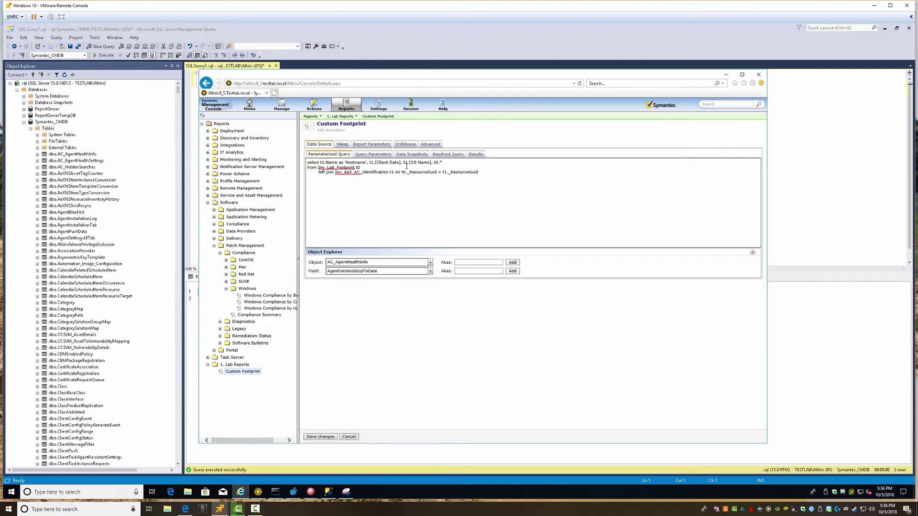
Review the report's query parameters, data snapshots, resolved query, results, advanced, drilldown and view settings.
click(377, 154)
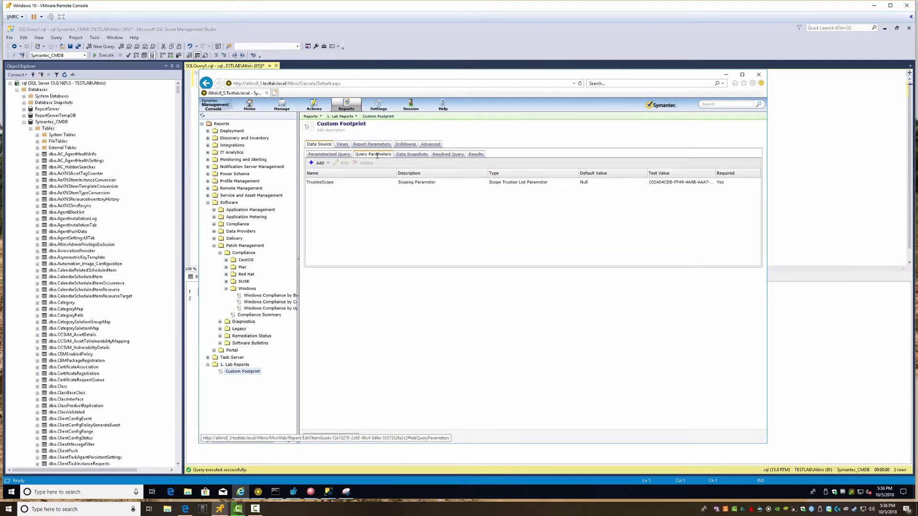
click(409, 155)
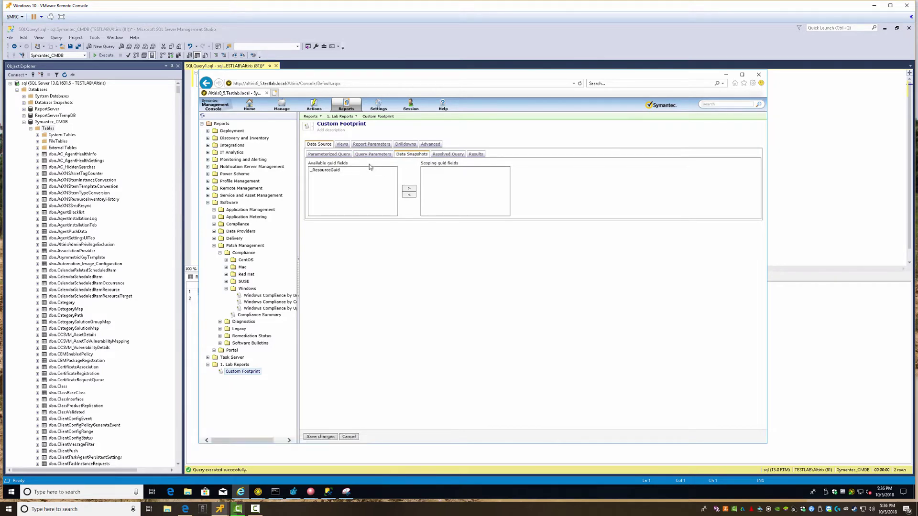
click(444, 155)
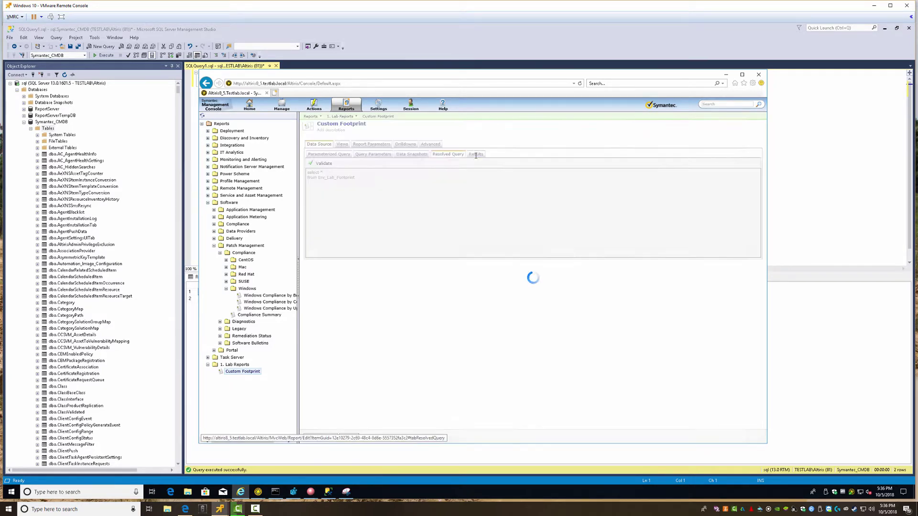
click(477, 155)
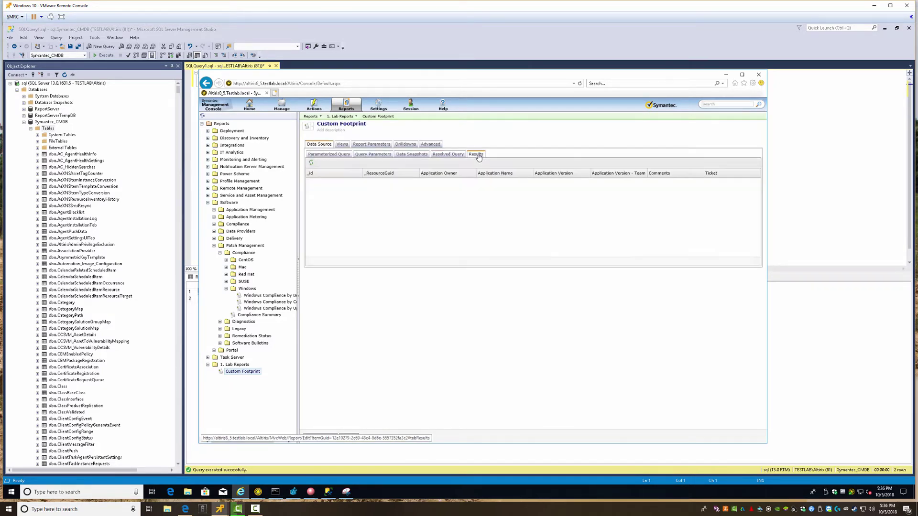
click(427, 145)
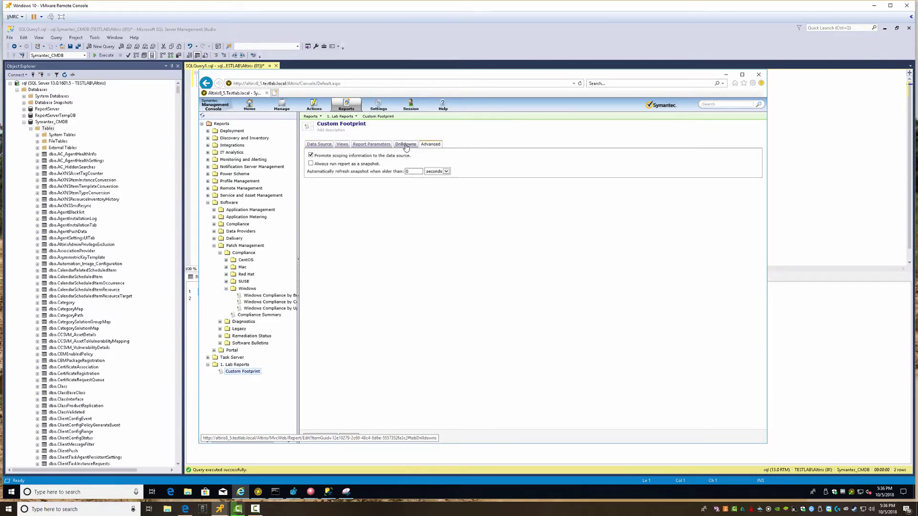
click(405, 146)
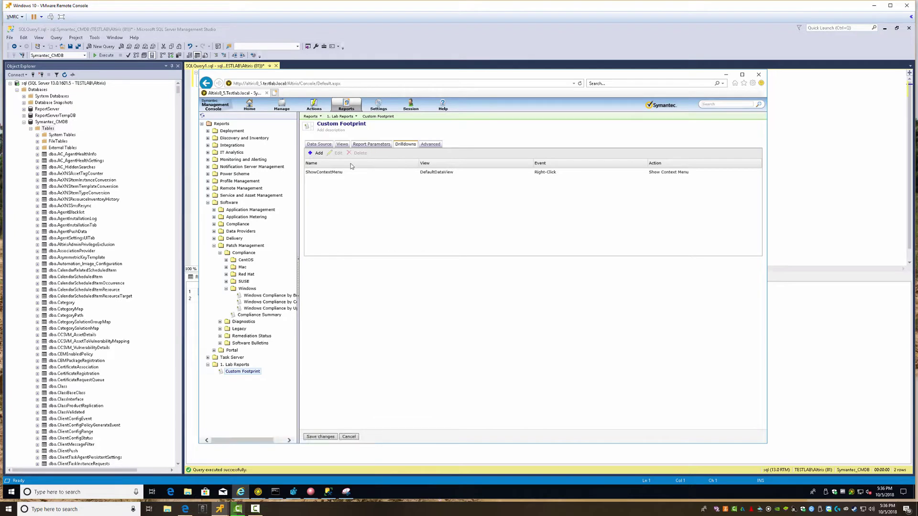
click(365, 145)
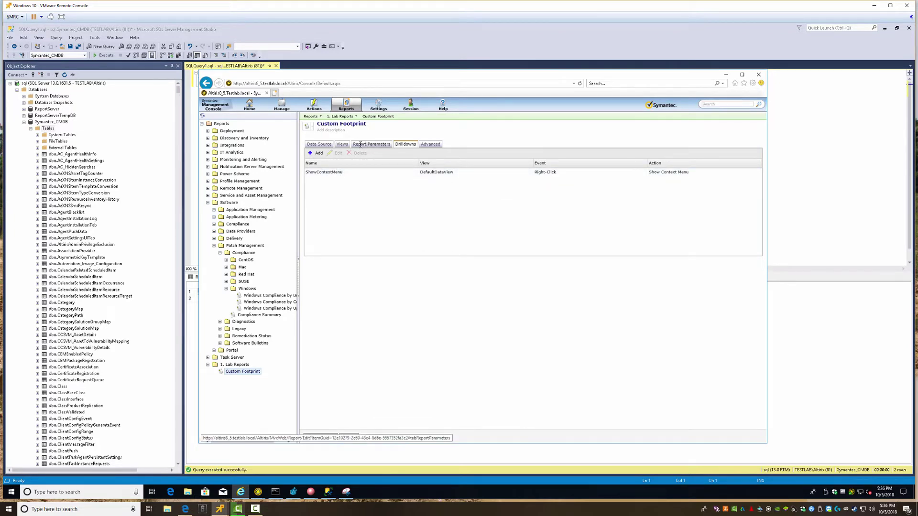
click(341, 145)
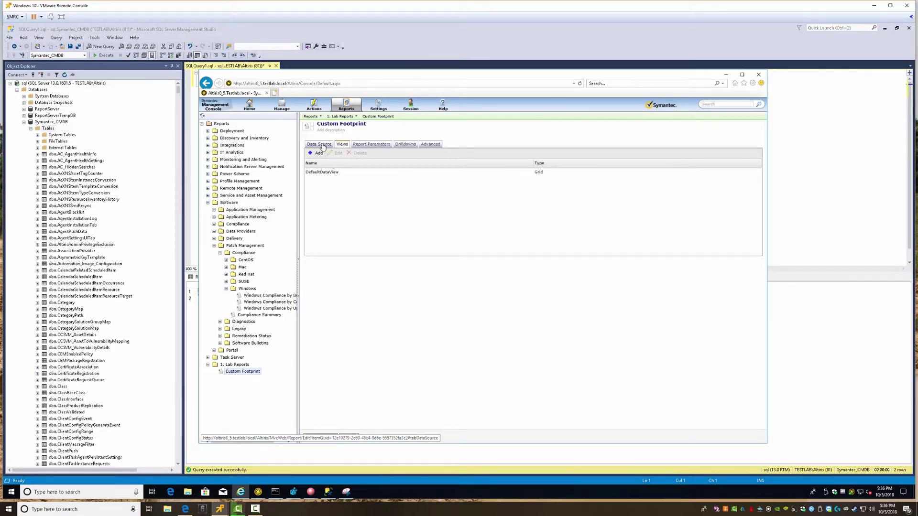
click(321, 145)
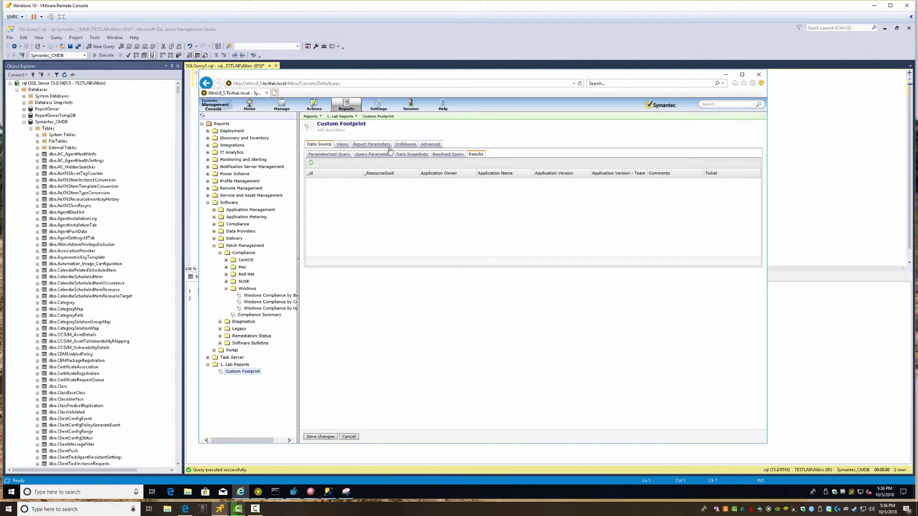
Save the Custom Footprint report's changes and select the 7-Zip 18 row in its output.
click(318, 436)
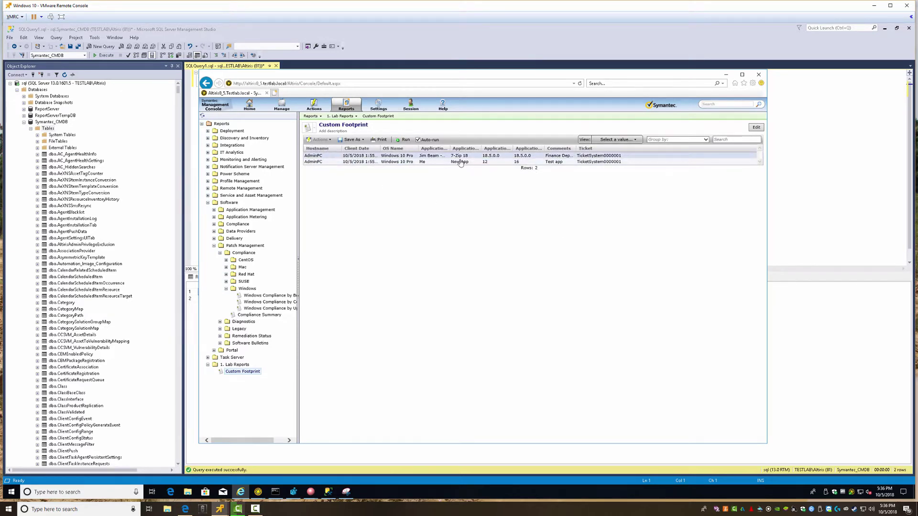
click(314, 157)
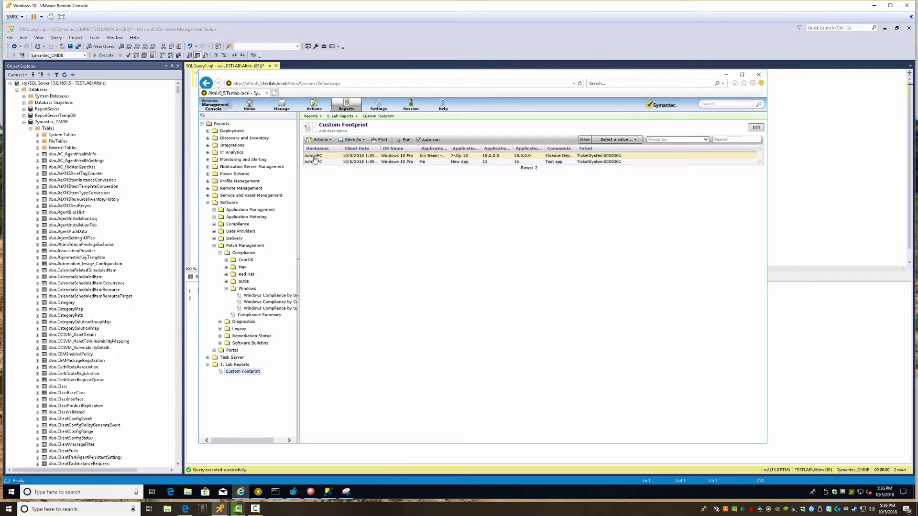
Open the Custom Footprint report for editing and start adding a new drilldown.
click(755, 128)
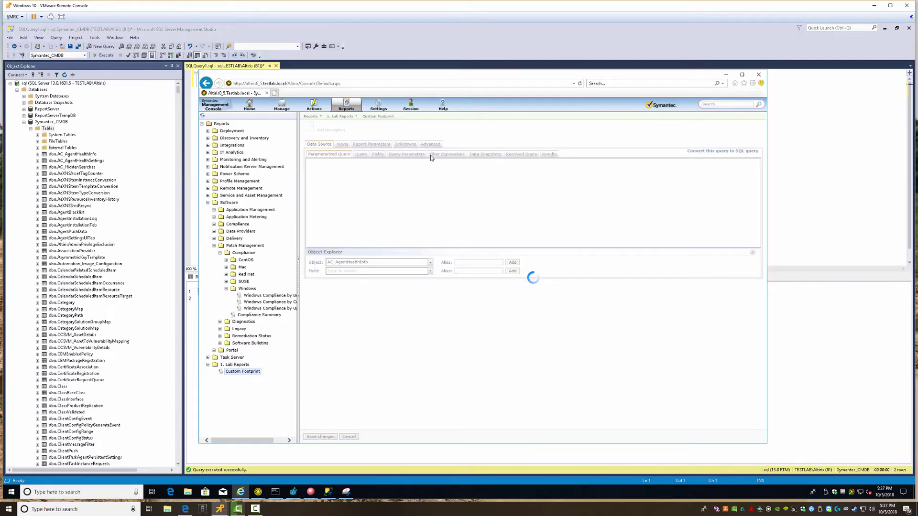
click(405, 144)
click(359, 172)
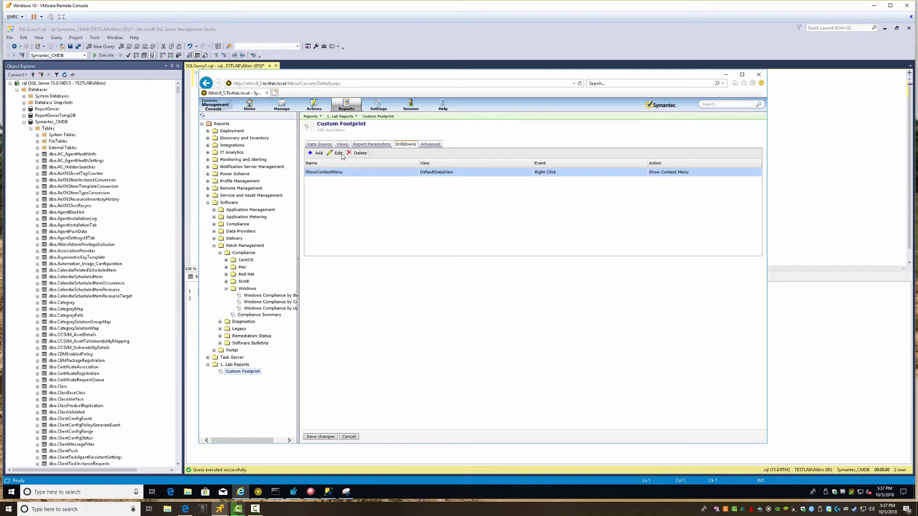
click(317, 154)
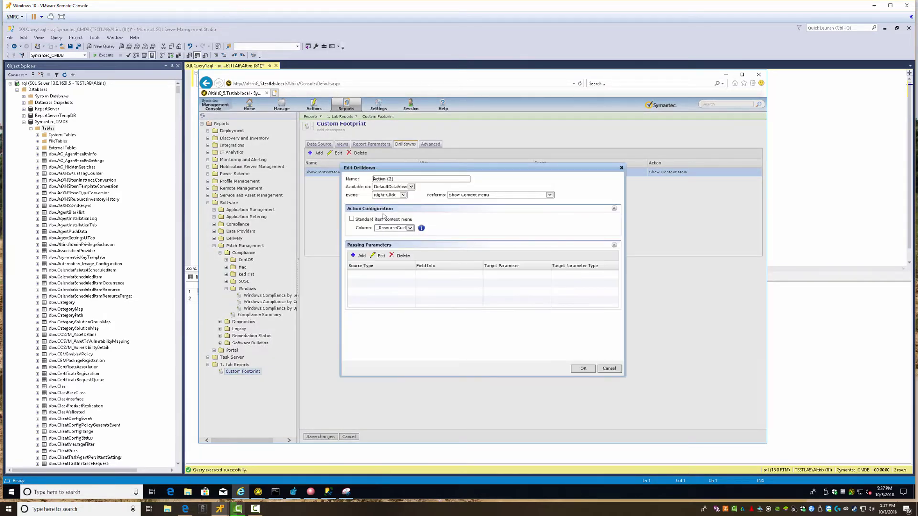
Name the drilldown ShowContextMenu, have it perform Show Context Menu, and enable the standard item context menu.
click(413, 188)
key(shift+Tab)
key(BackSpace)
text(ShowContextMenu)
key(Tab)
key(Tab)
click(471, 197)
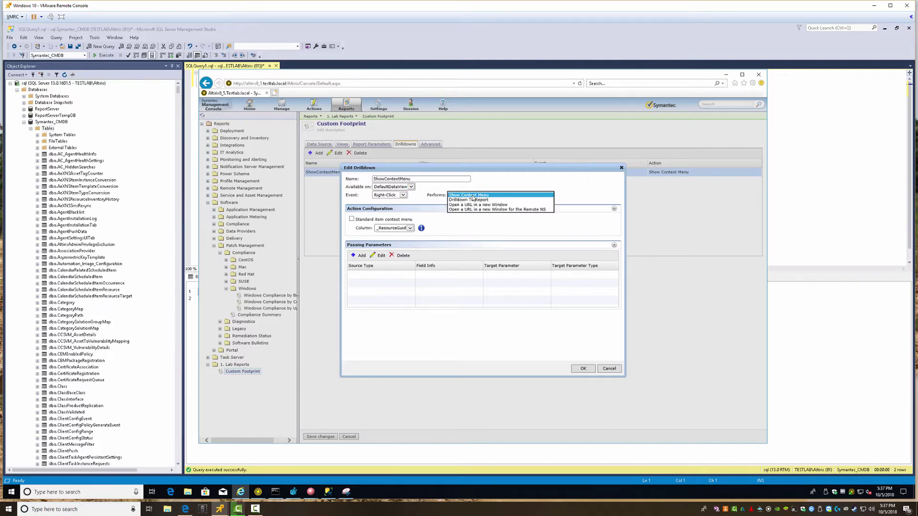
click(471, 195)
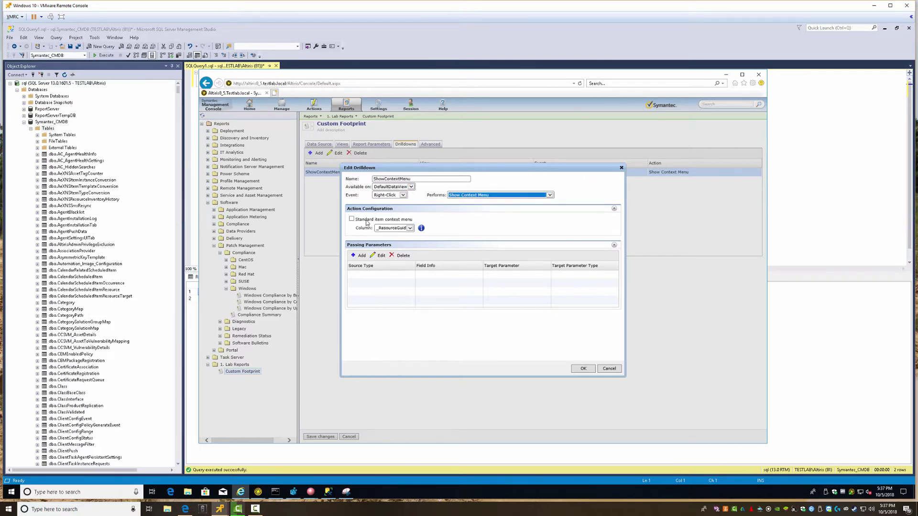
click(366, 220)
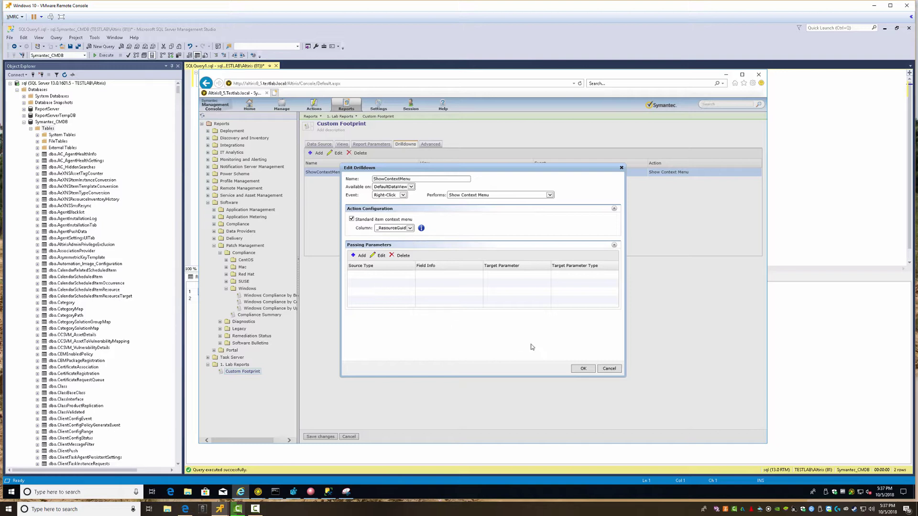
click(583, 369)
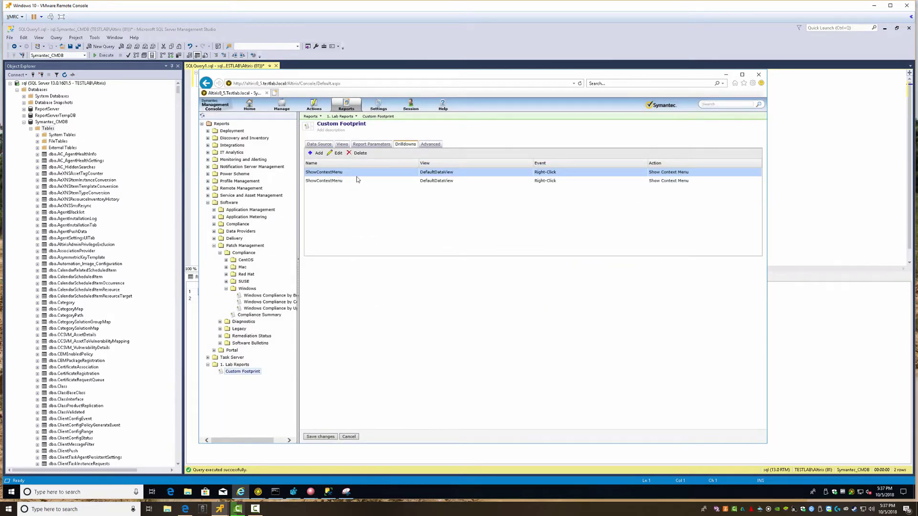
Delete the first of the two ShowContextMenu drilldowns and save the report changes.
ctrl+click(340, 173)
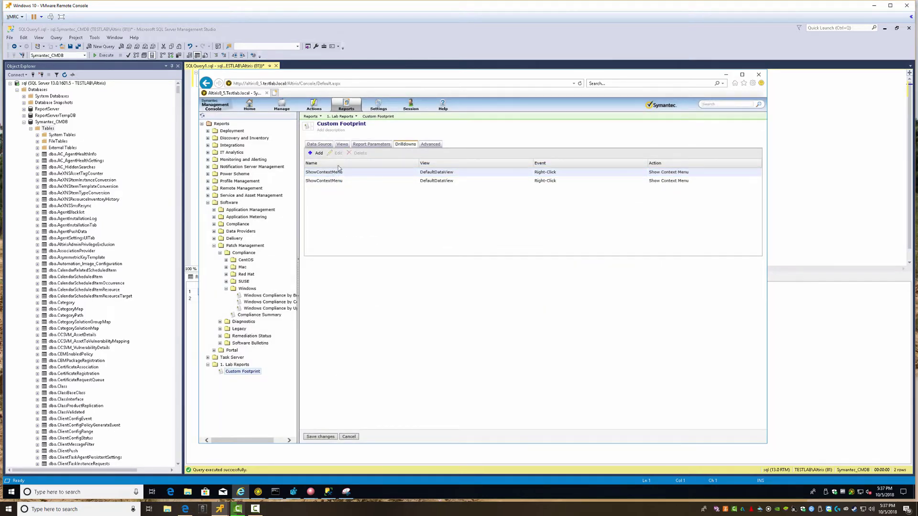
click(338, 169)
click(365, 153)
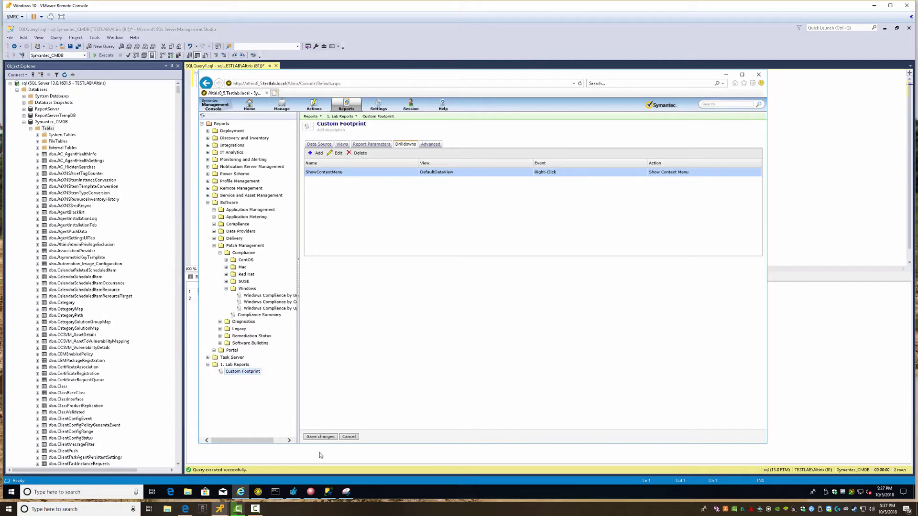
click(320, 436)
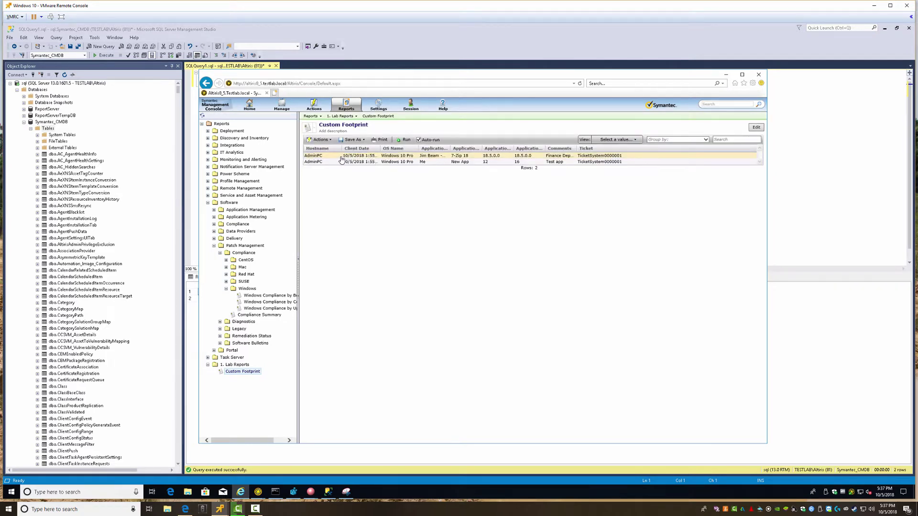
Check the 7-Zip 18 row's context menu and widen the report's Application Owner column to show the full entries.
right_click(341, 159)
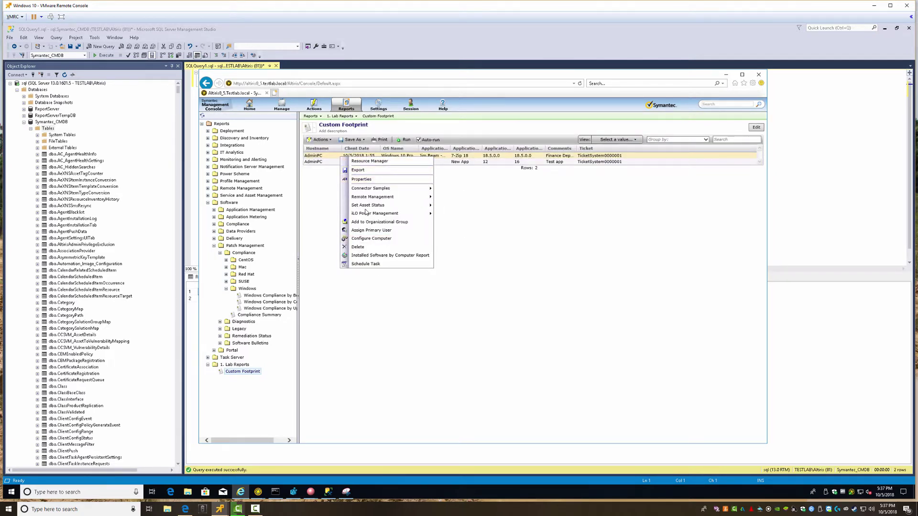
click(418, 146)
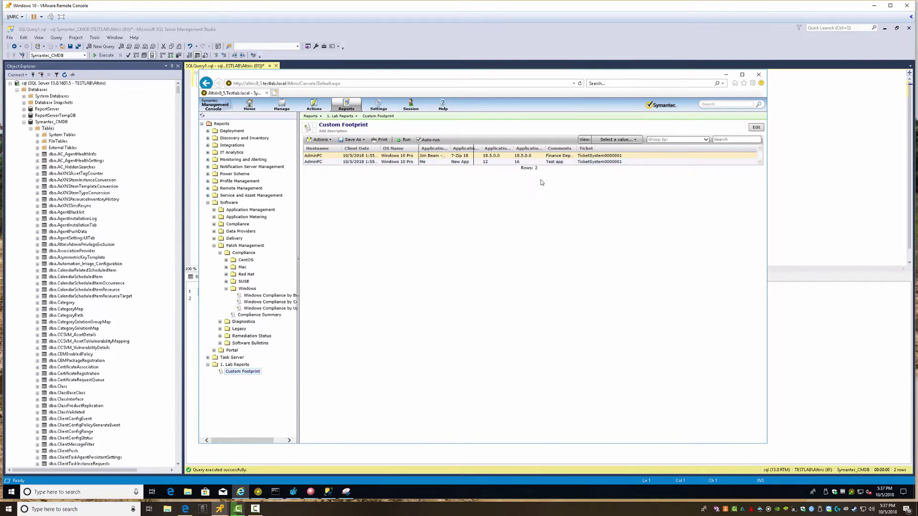
drag(541, 182, 535, 184)
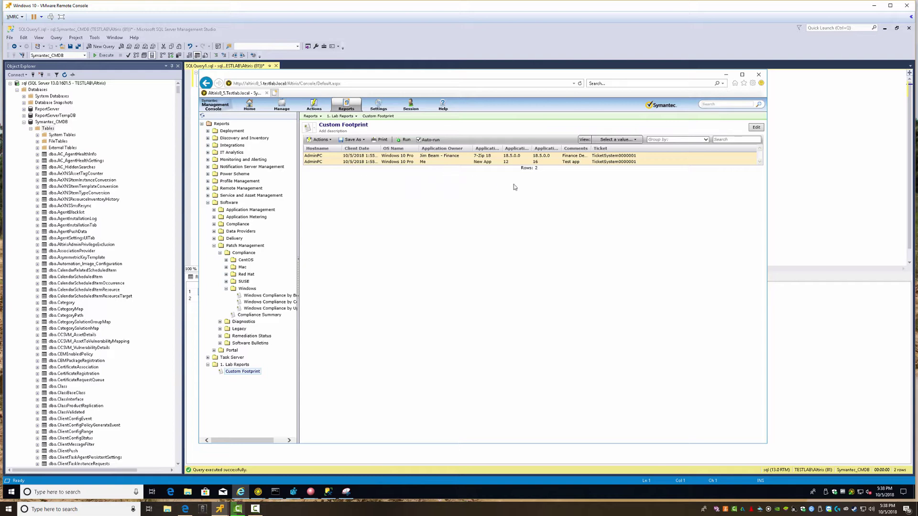
Search the report results for 7-Zip and clear the search.
click(720, 139)
text(7-Zip)
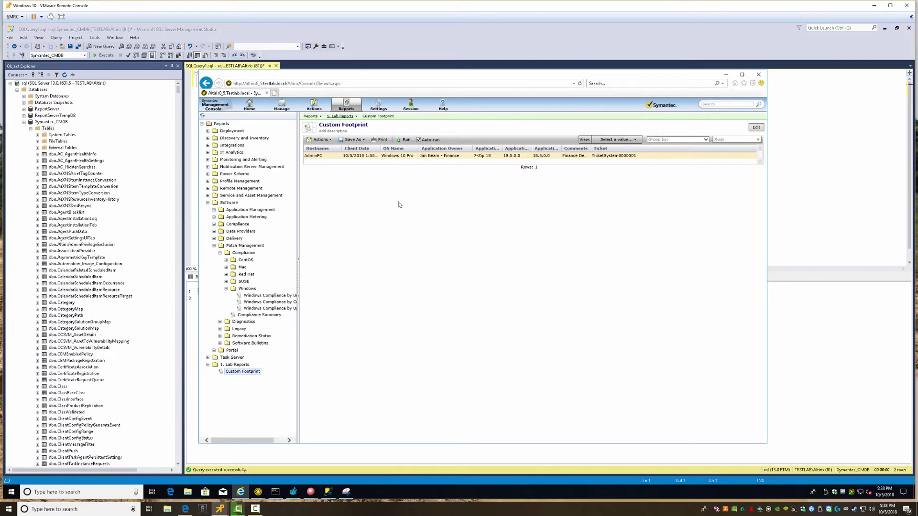
click(758, 140)
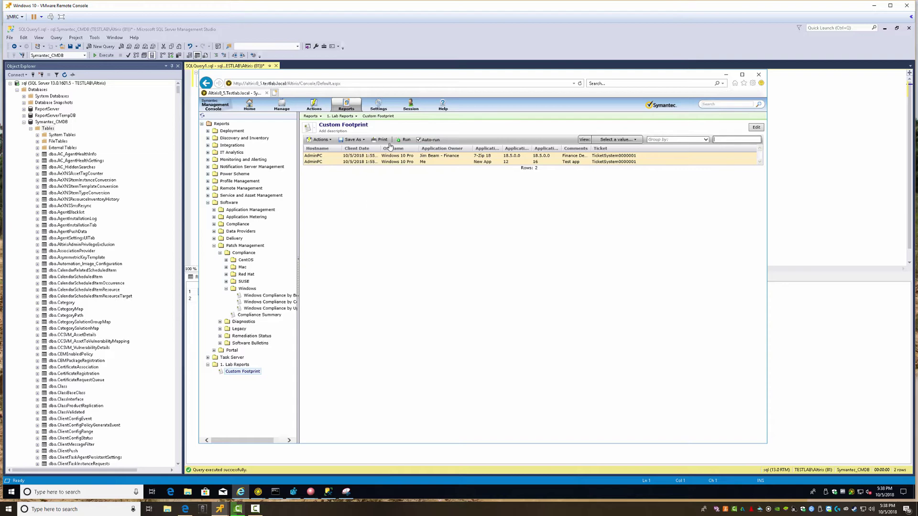
Switch to Registry Editor, delete the Delete key under HKEY_LOCAL_MACHINE\SOFTWARE\LabSoftware, and close the editor.
click(294, 492)
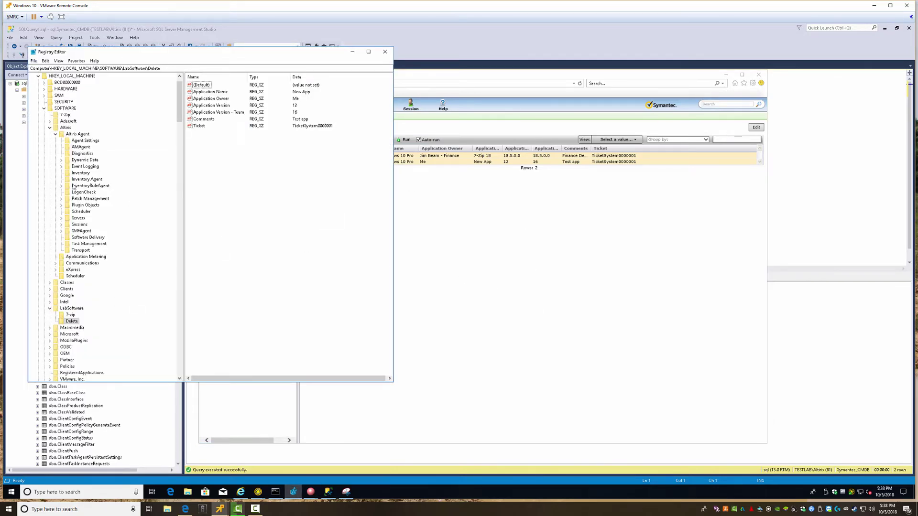
right_click(70, 322)
click(99, 354)
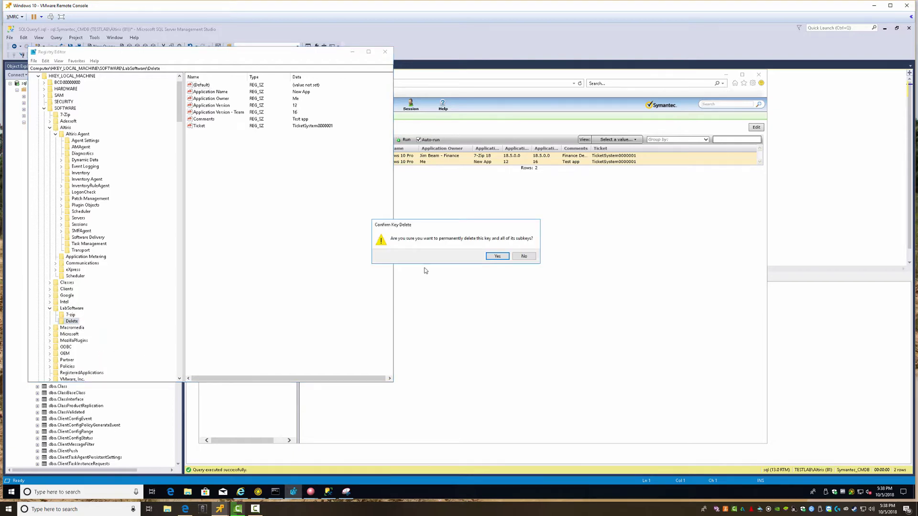
click(496, 256)
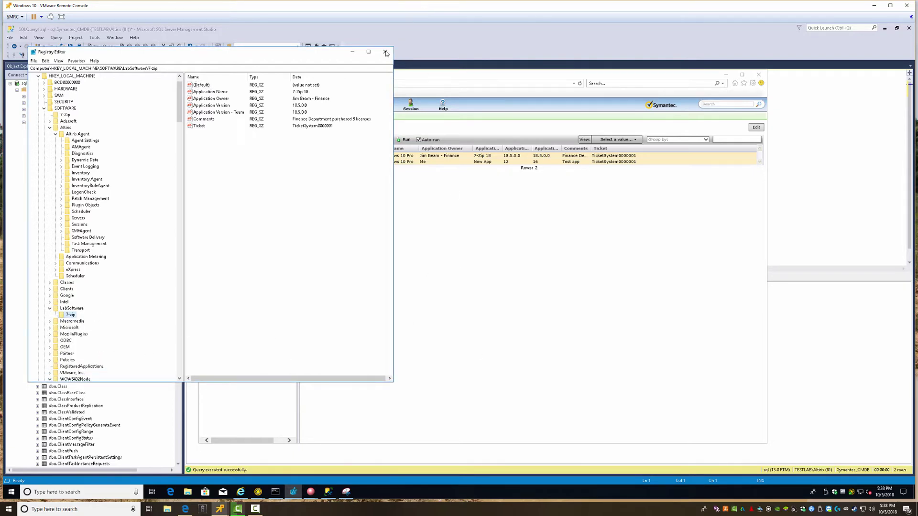
click(385, 53)
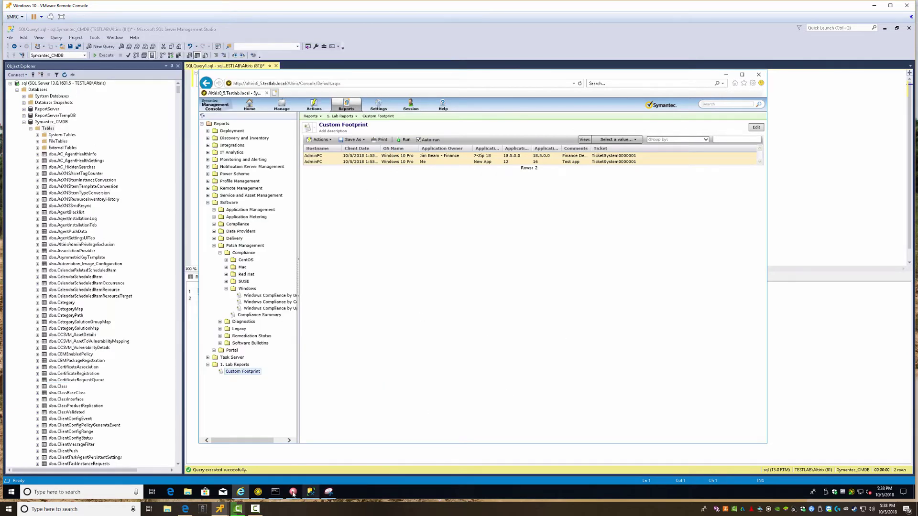
Switch to the Symantec Management Agent and run the 7-Zip - Install 7-zip for Finance policy from Software Delivery.
click(310, 492)
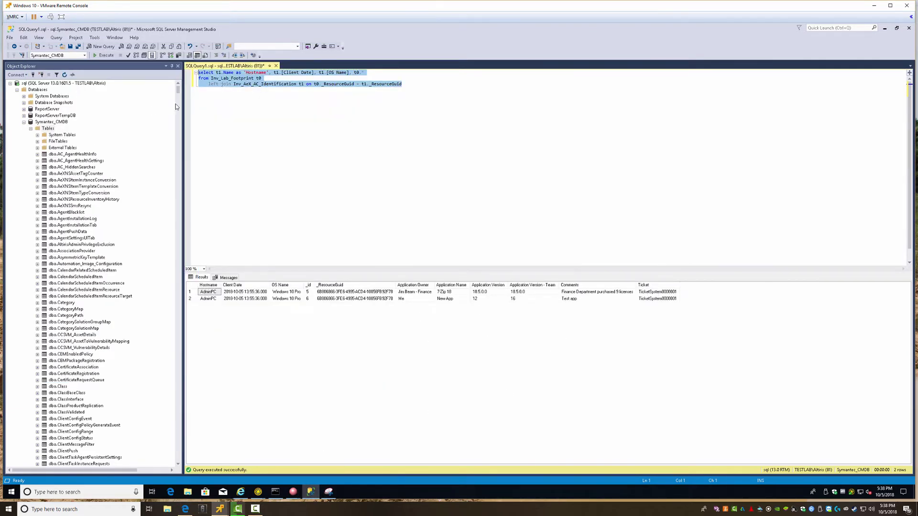
click(258, 491)
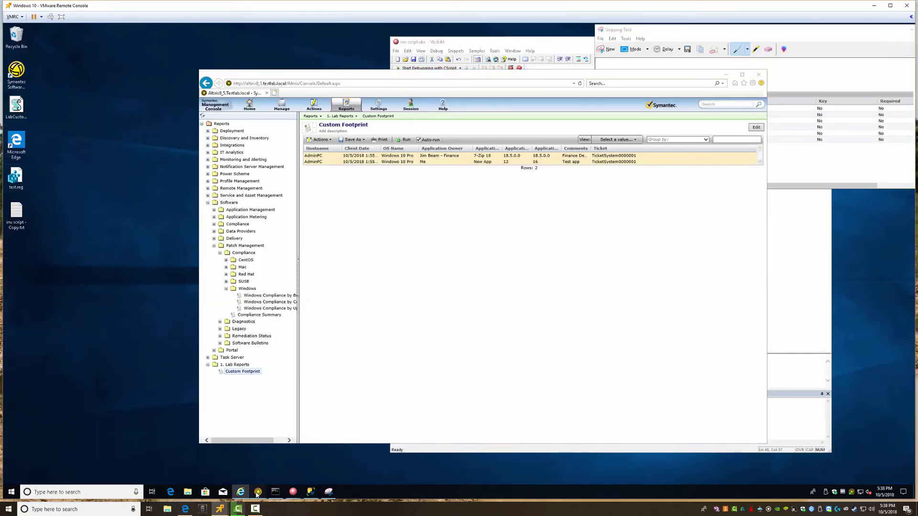
click(288, 463)
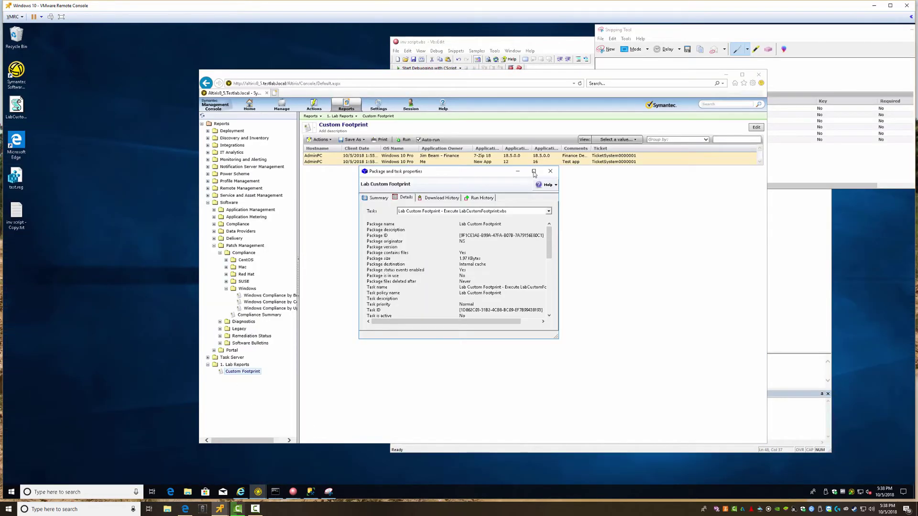
click(550, 172)
right_click(258, 492)
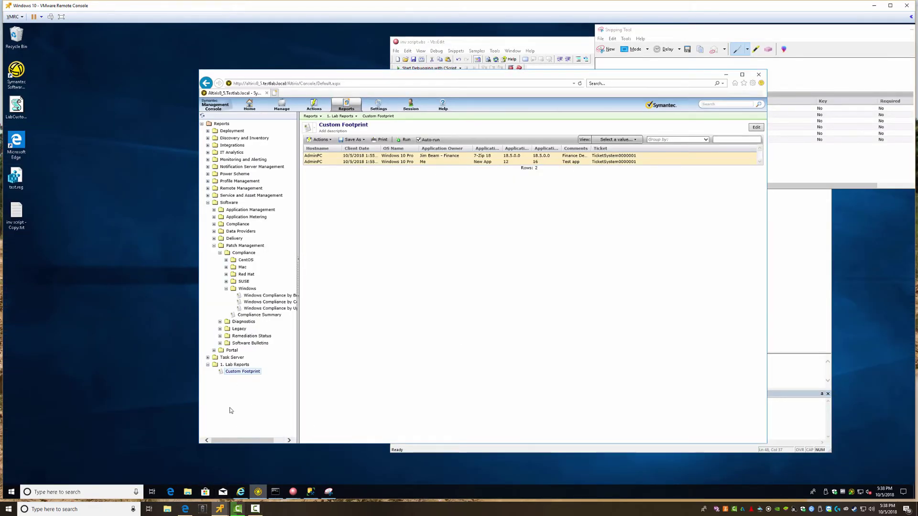
click(254, 453)
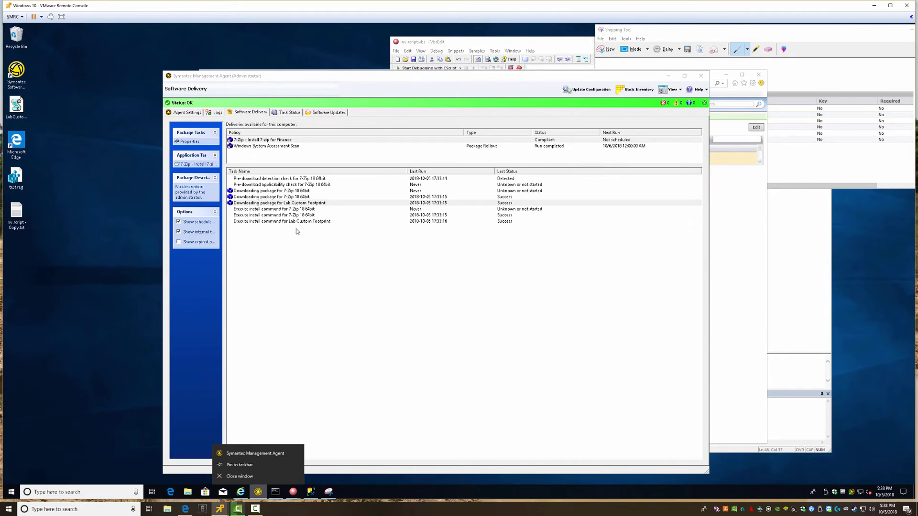
click(200, 165)
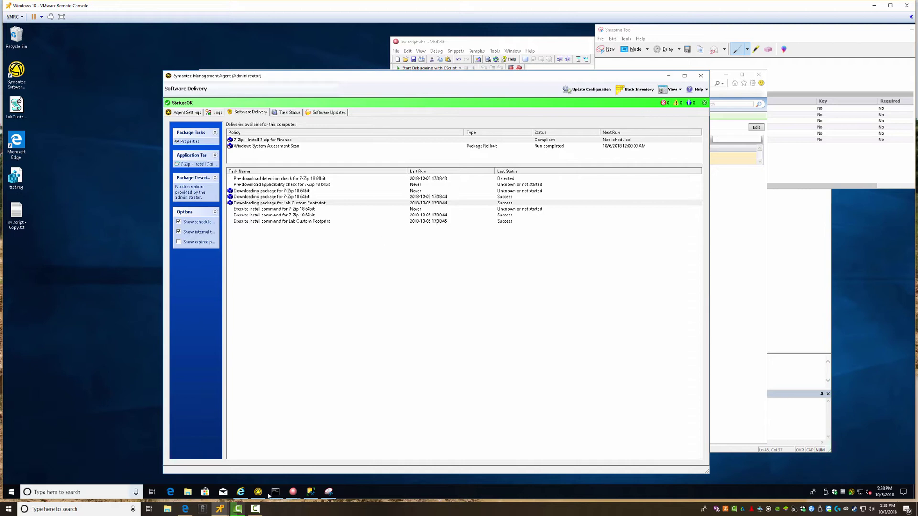
key(super+r)
text(ceg)
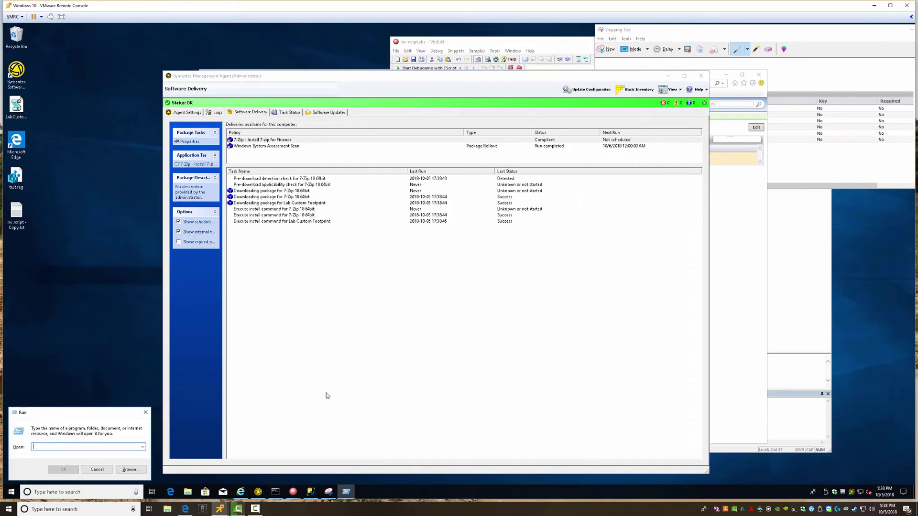
key(Return)
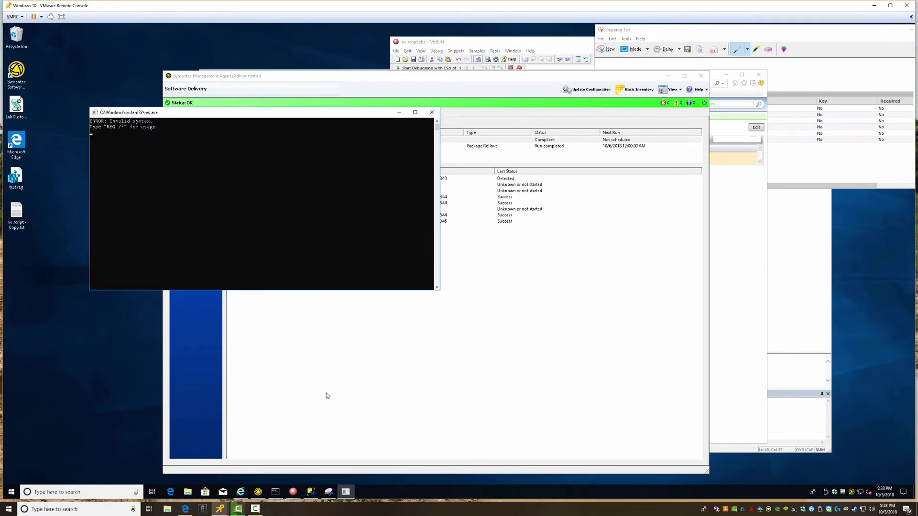
Clear the Capture Events Folder value under HKEY_LOCAL_MACHINE\SOFTWARE\Altiris\Altiris Agent\Transport in Registry Editor and close the agent window.
key(super+r)
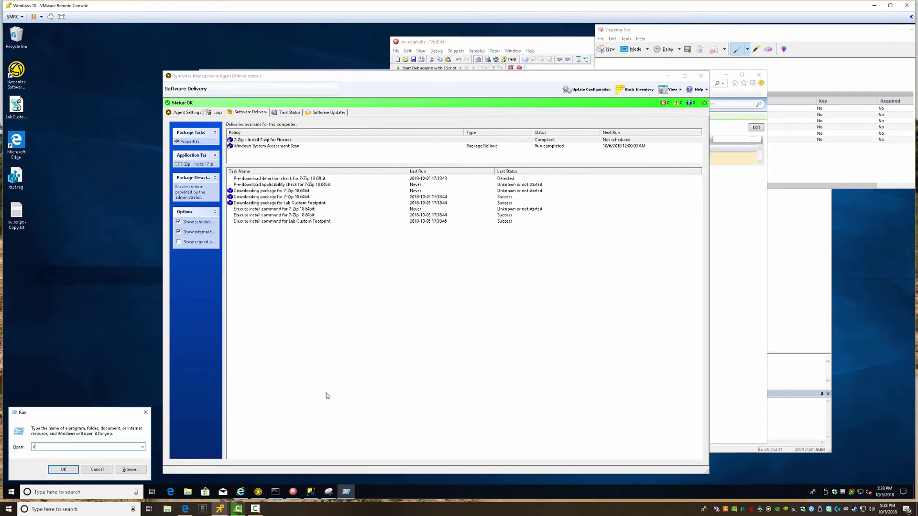
text(regedit)
key(Return)
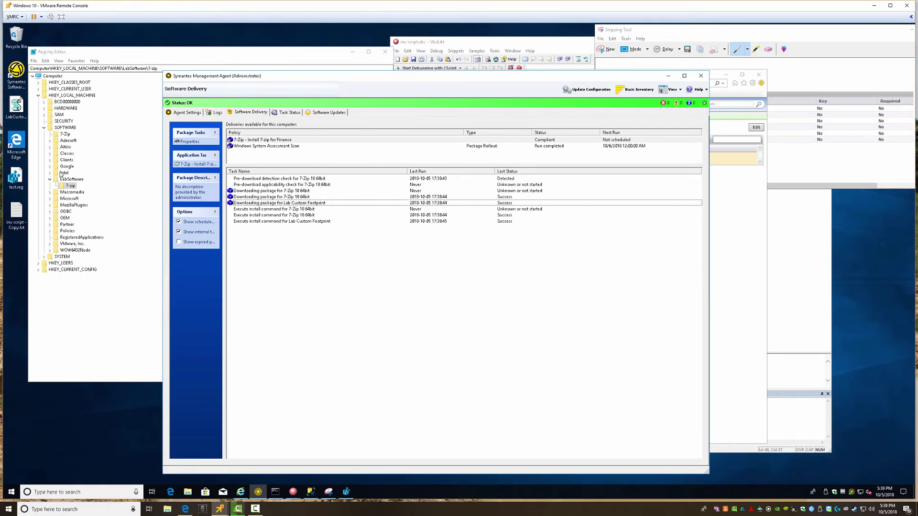
double_click(64, 147)
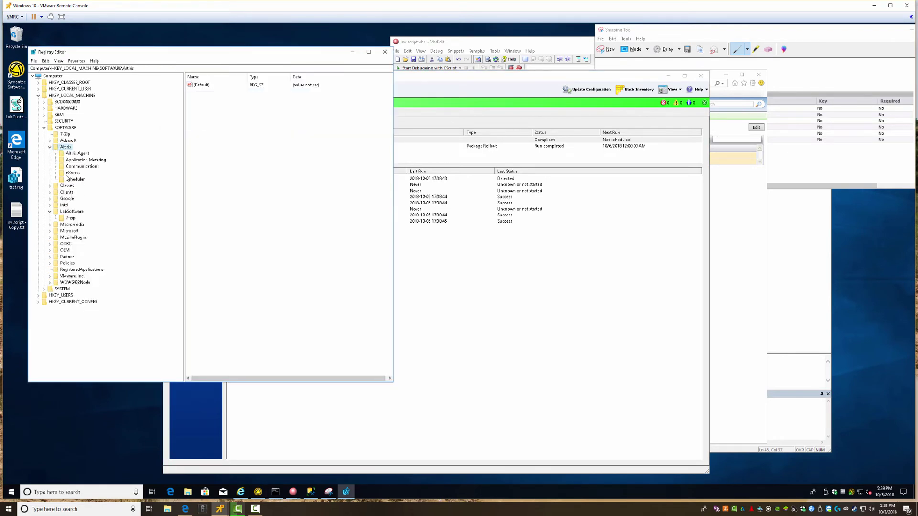
double_click(75, 154)
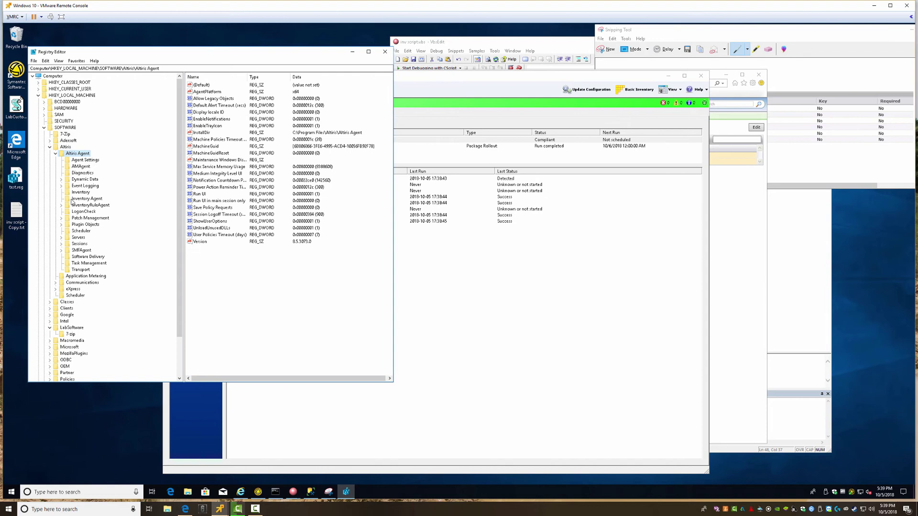
click(81, 270)
double_click(201, 92)
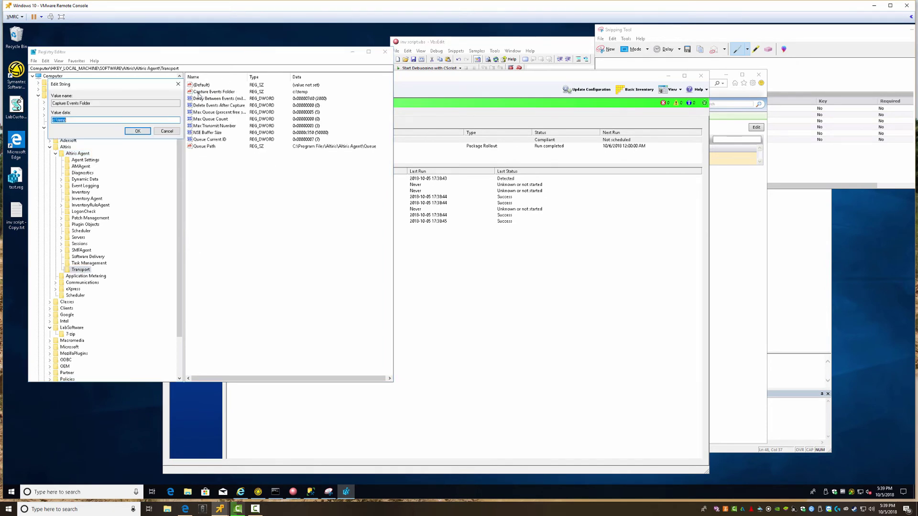
key(BackSpace)
key(Return)
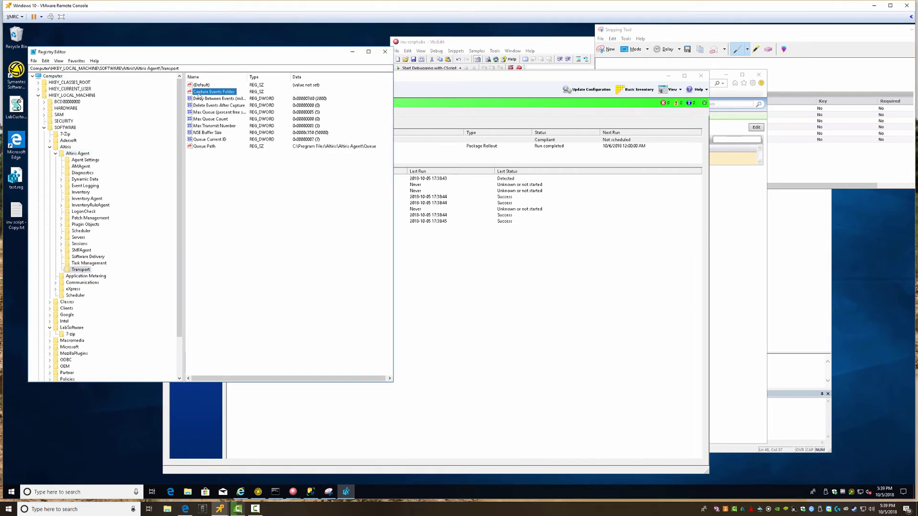
click(490, 306)
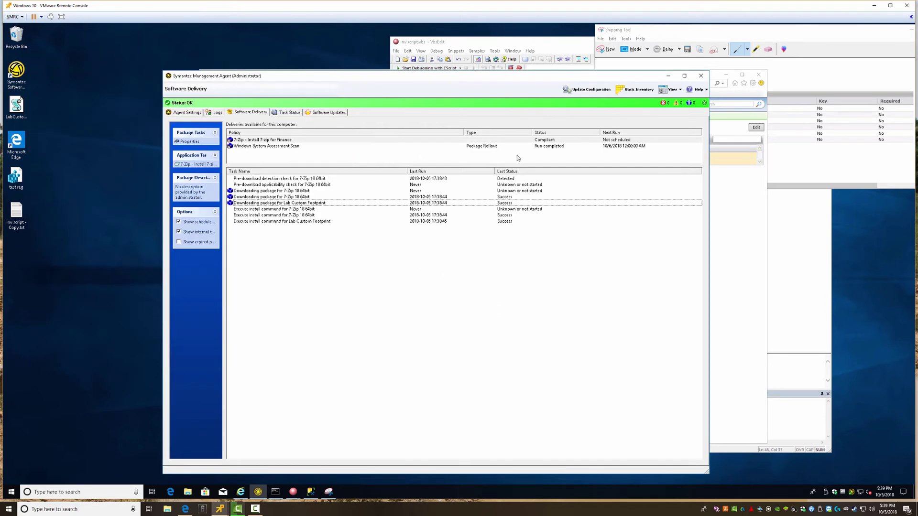
click(701, 76)
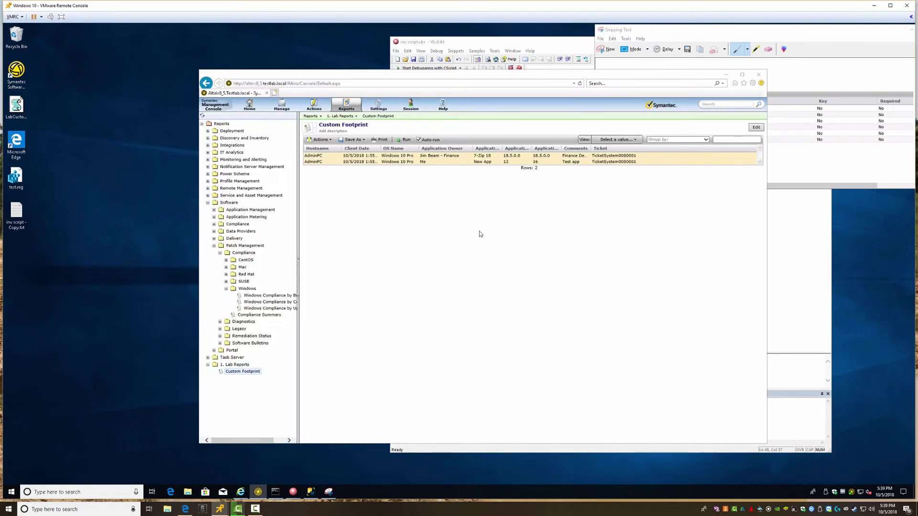
Rerun the Custom Footprint report to refresh its rows.
click(405, 140)
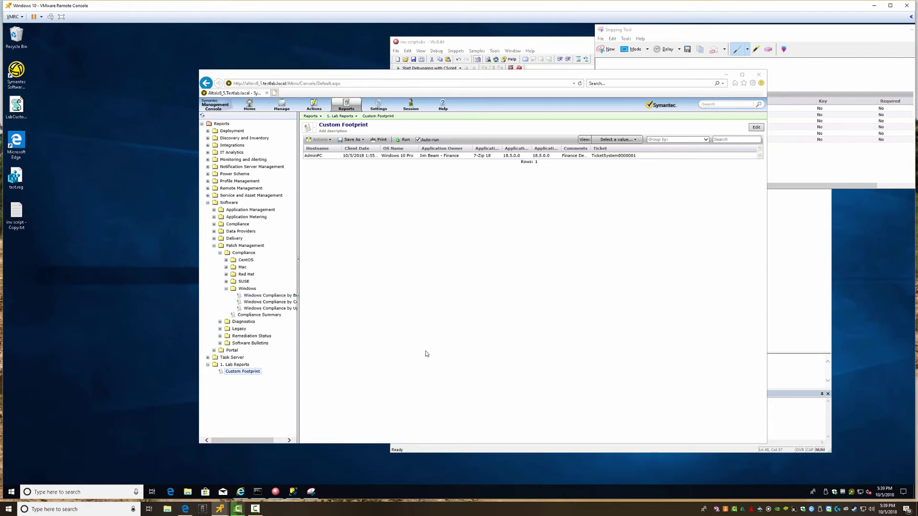
Switch to Registry Editor and create a key named .OS Build under HKEY_LOCAL_MACHINE\SOFTWARE\LabSoftware.
scroll(60, 338, down, 2)
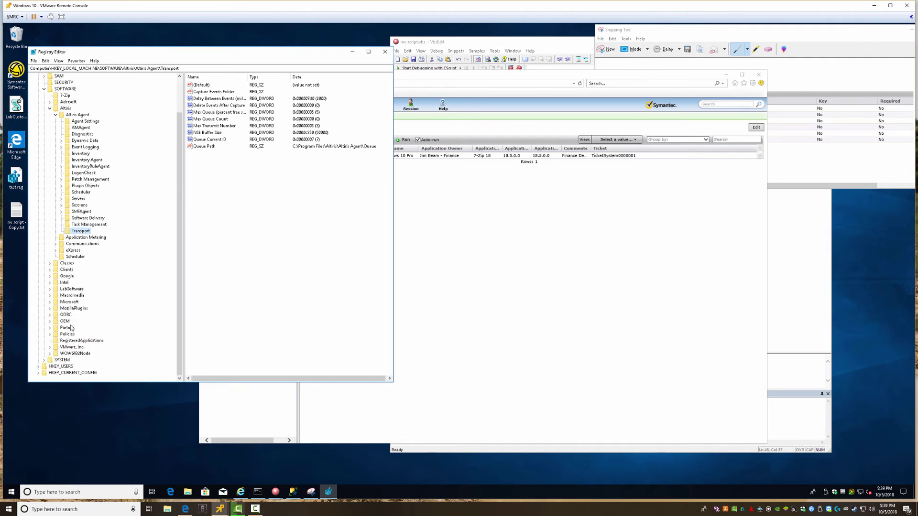
double_click(69, 289)
right_click(68, 292)
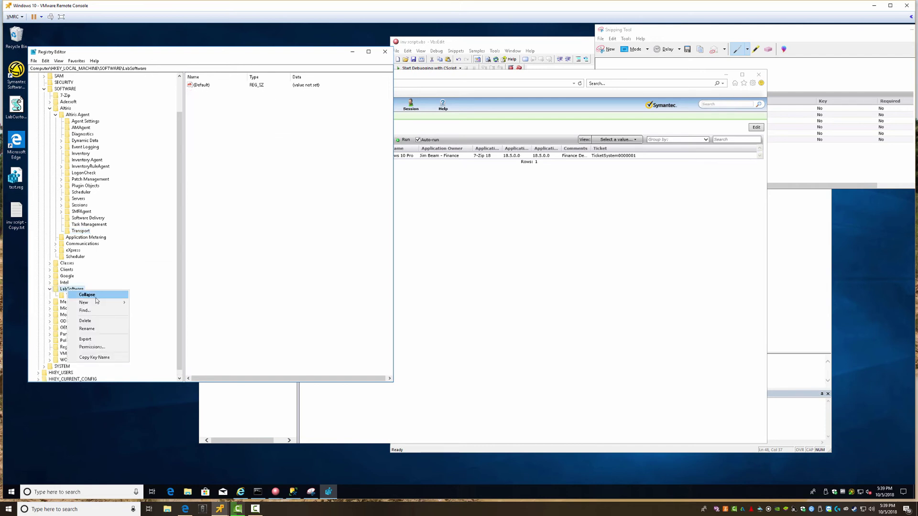
mouse_move(122, 303)
click(156, 305)
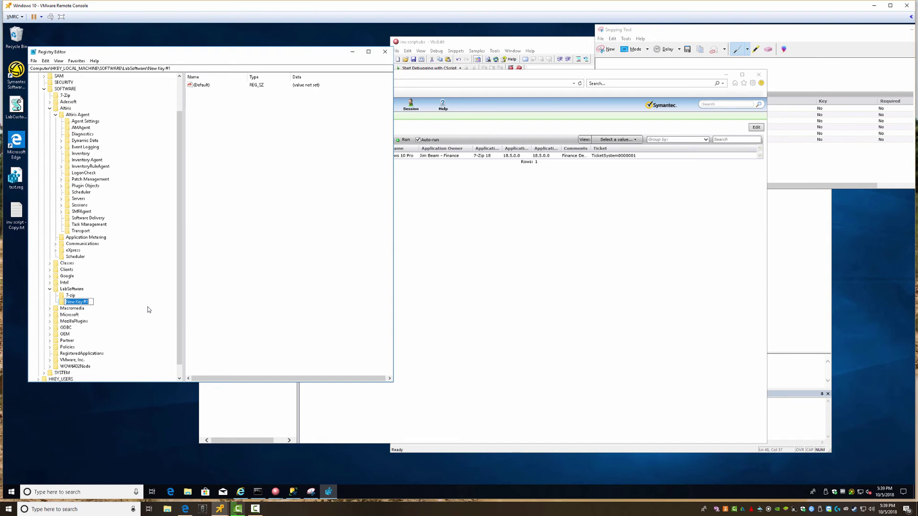
text(JOS Build)
key(Return)
Review the values of the .OS Build and 7-zip keys under LabSoftware, and switch back to the Custom Footprint report.
click(72, 289)
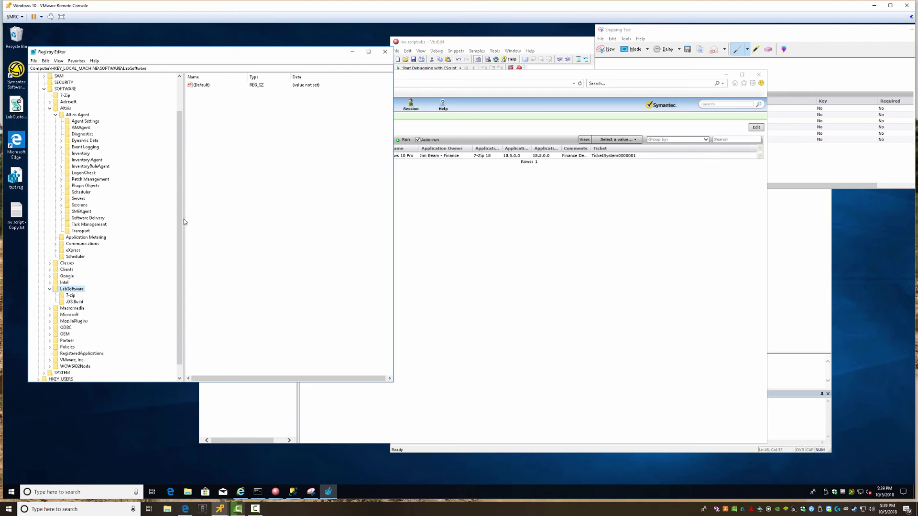
click(71, 301)
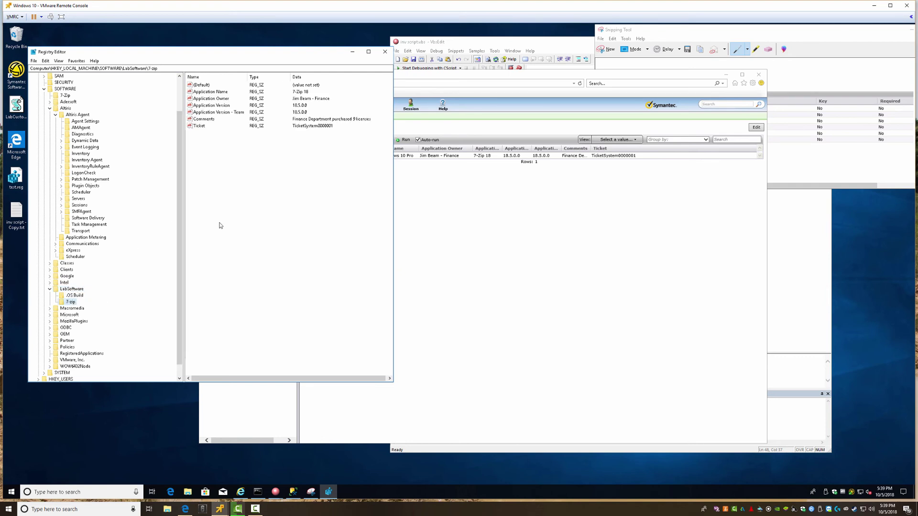
click(74, 295)
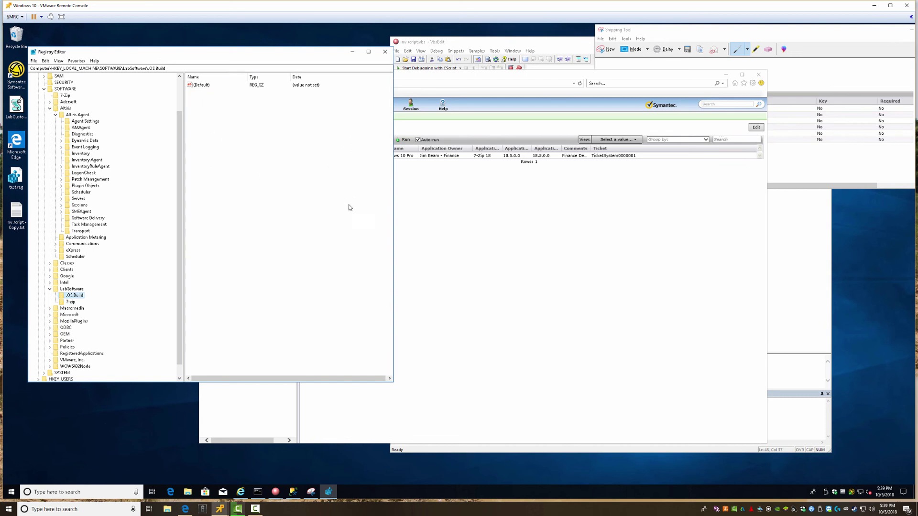
click(70, 302)
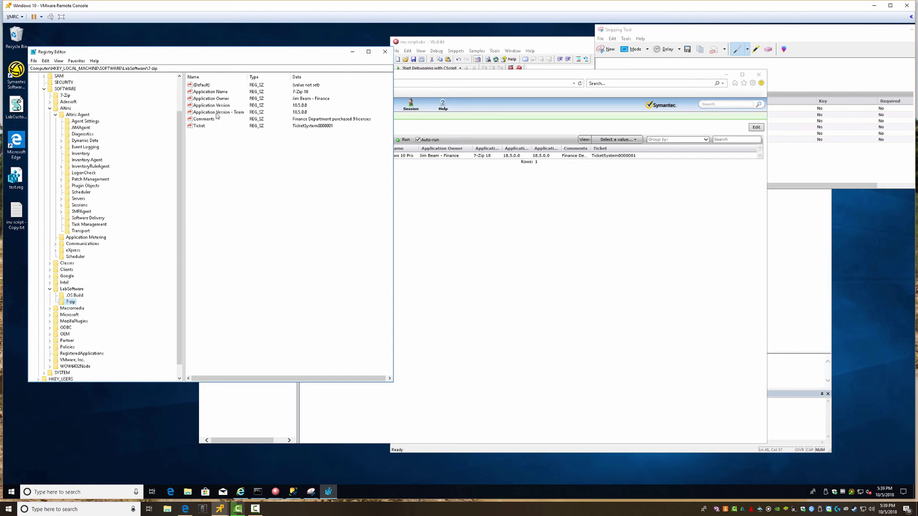
click(482, 230)
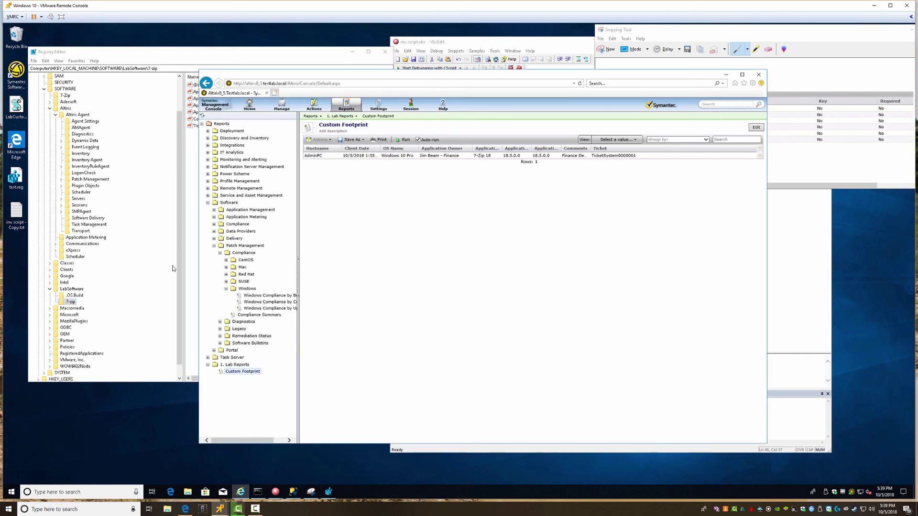